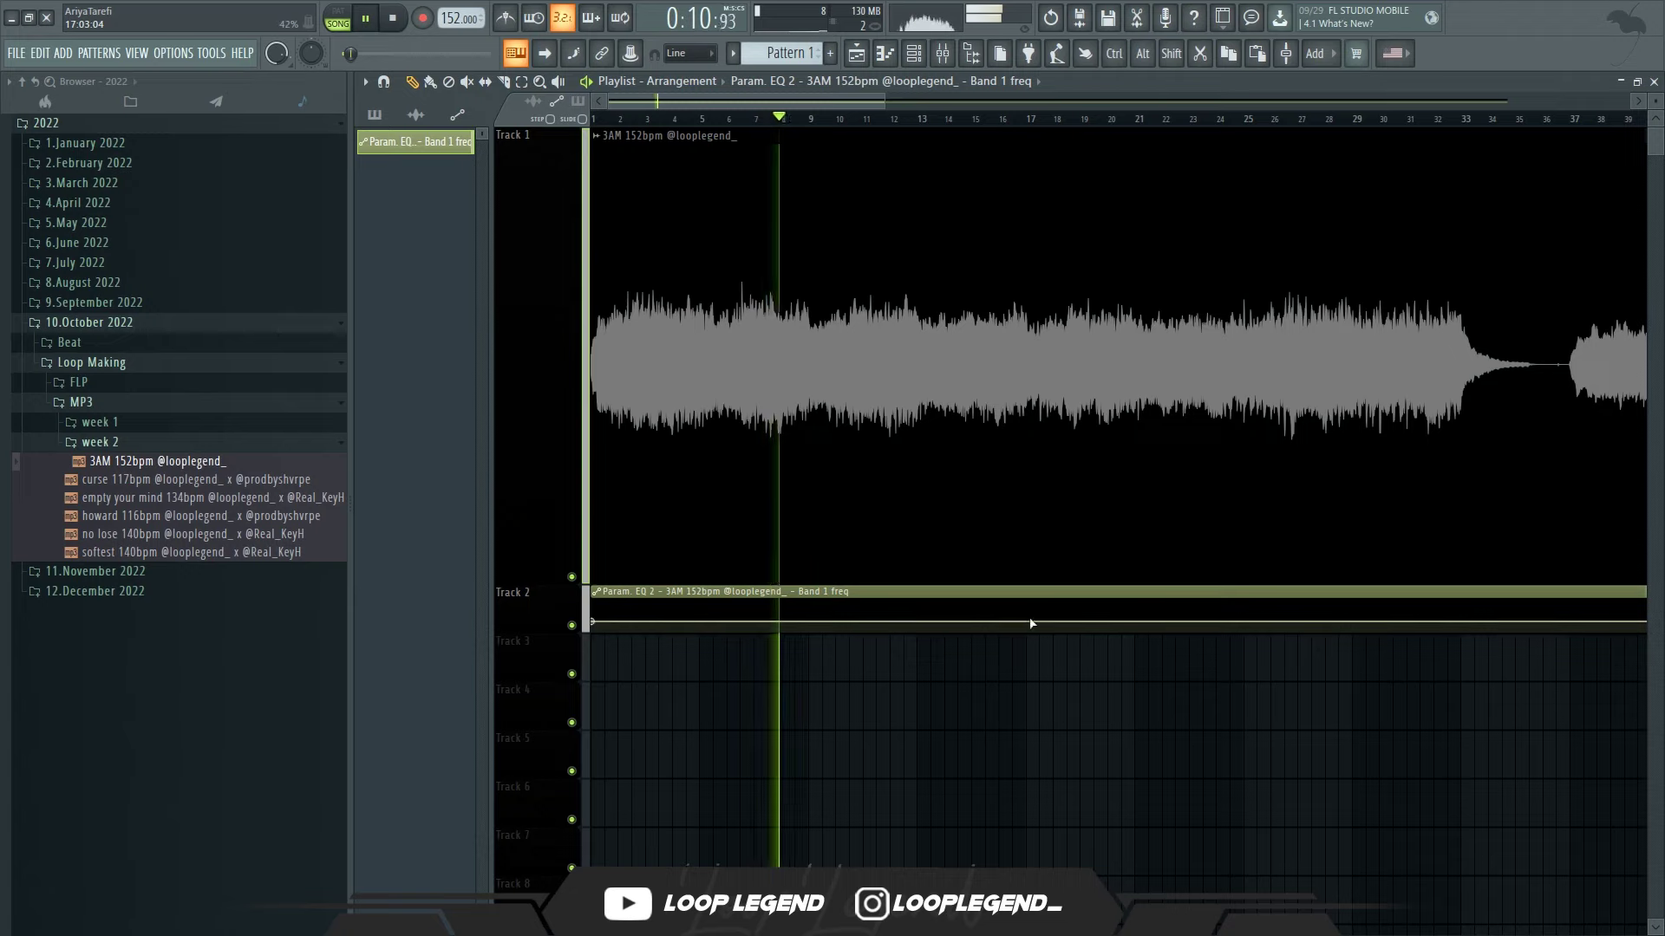
- Add a point at bar 17 in the Band 1 frequency automation, with the value stepping down there
right_click(1029, 621)
right_click(1073, 630)
drag(973, 683, 940, 777)
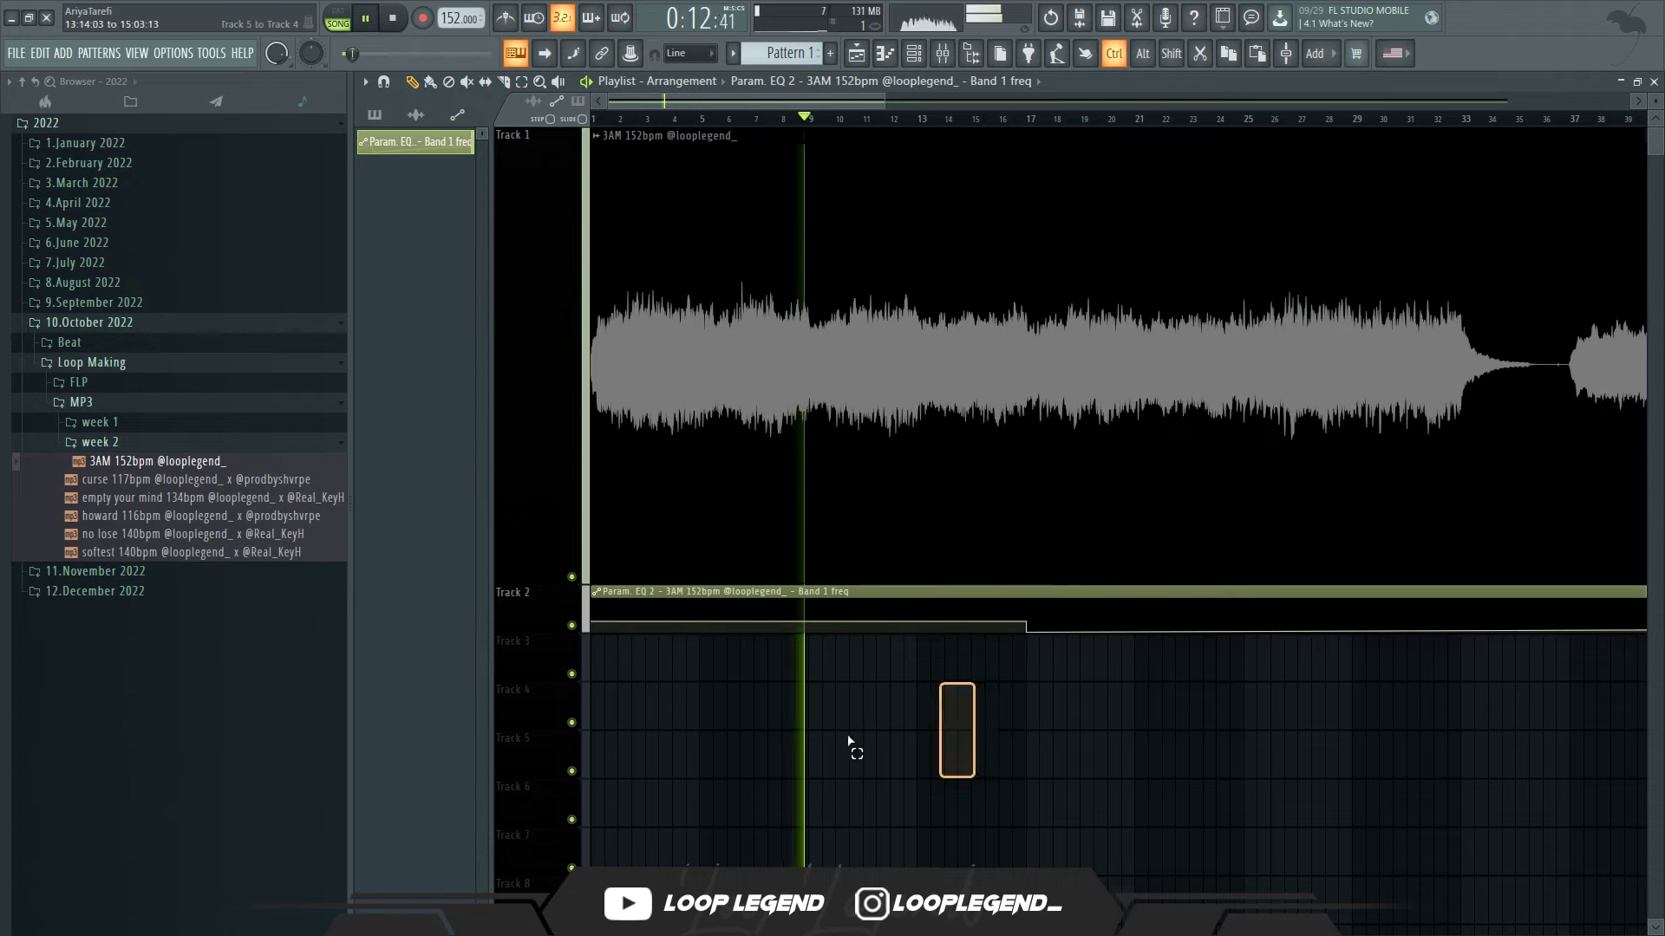
- Recolour the Param. EQ 2 Band 1 freq automation clip black
middle_click(675, 591)
click(674, 591)
click(722, 764)
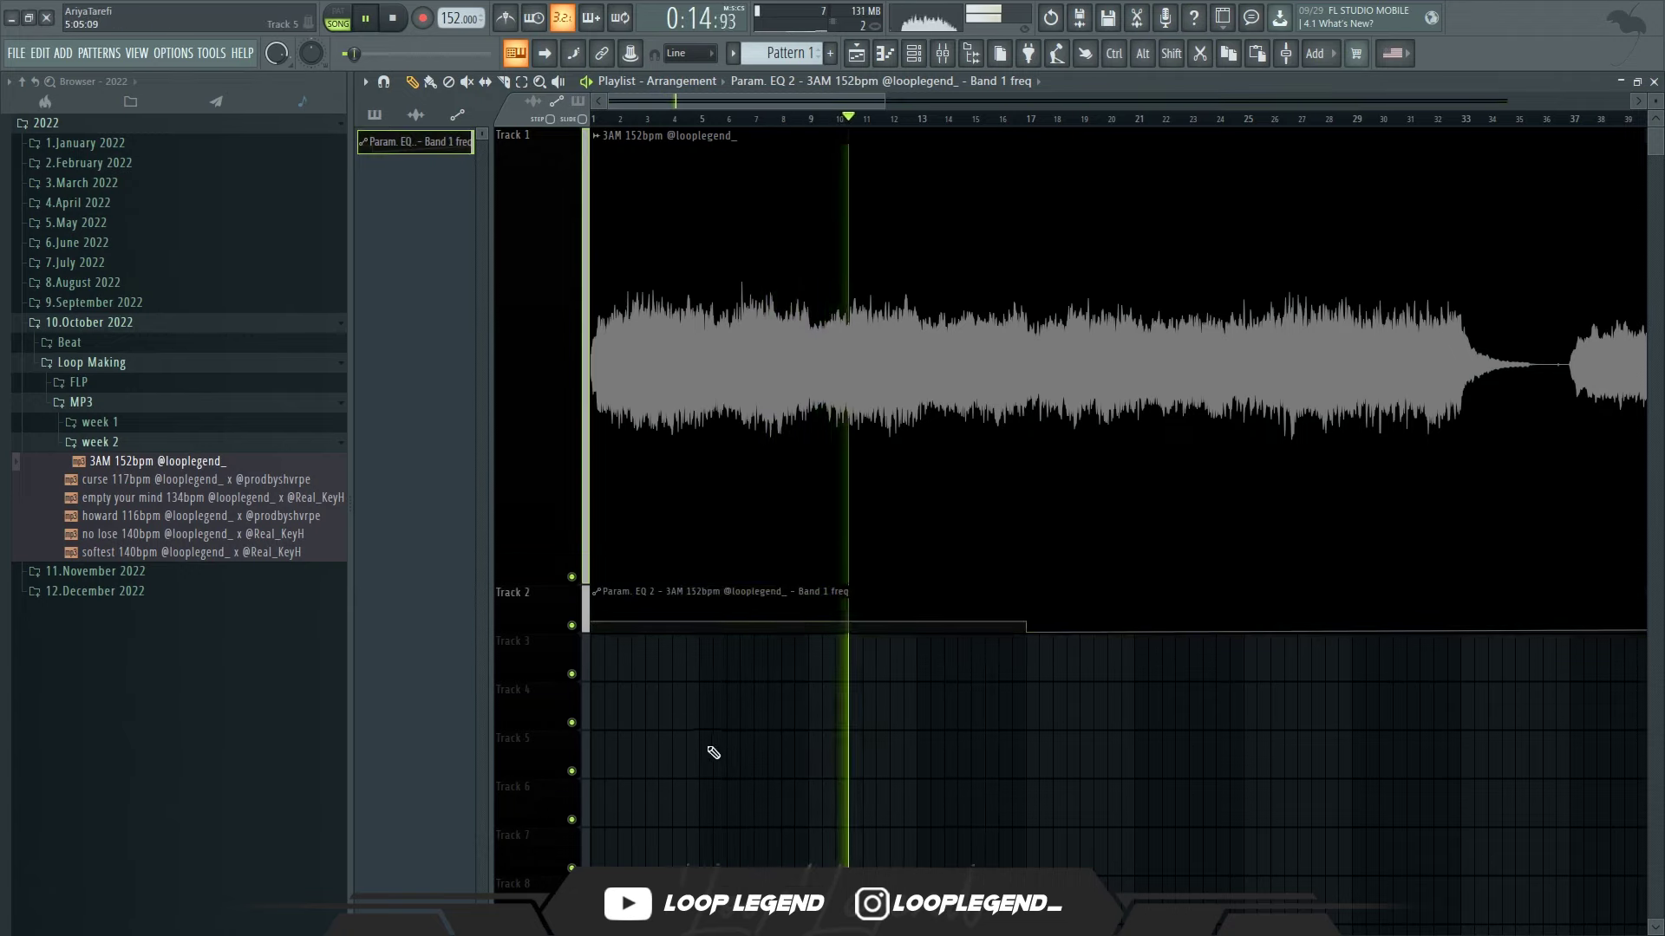
- Reverse the automation levels so the Band 1 frequency holds low until bar 17 and jumps up there
scroll(800, 700, down, 2)
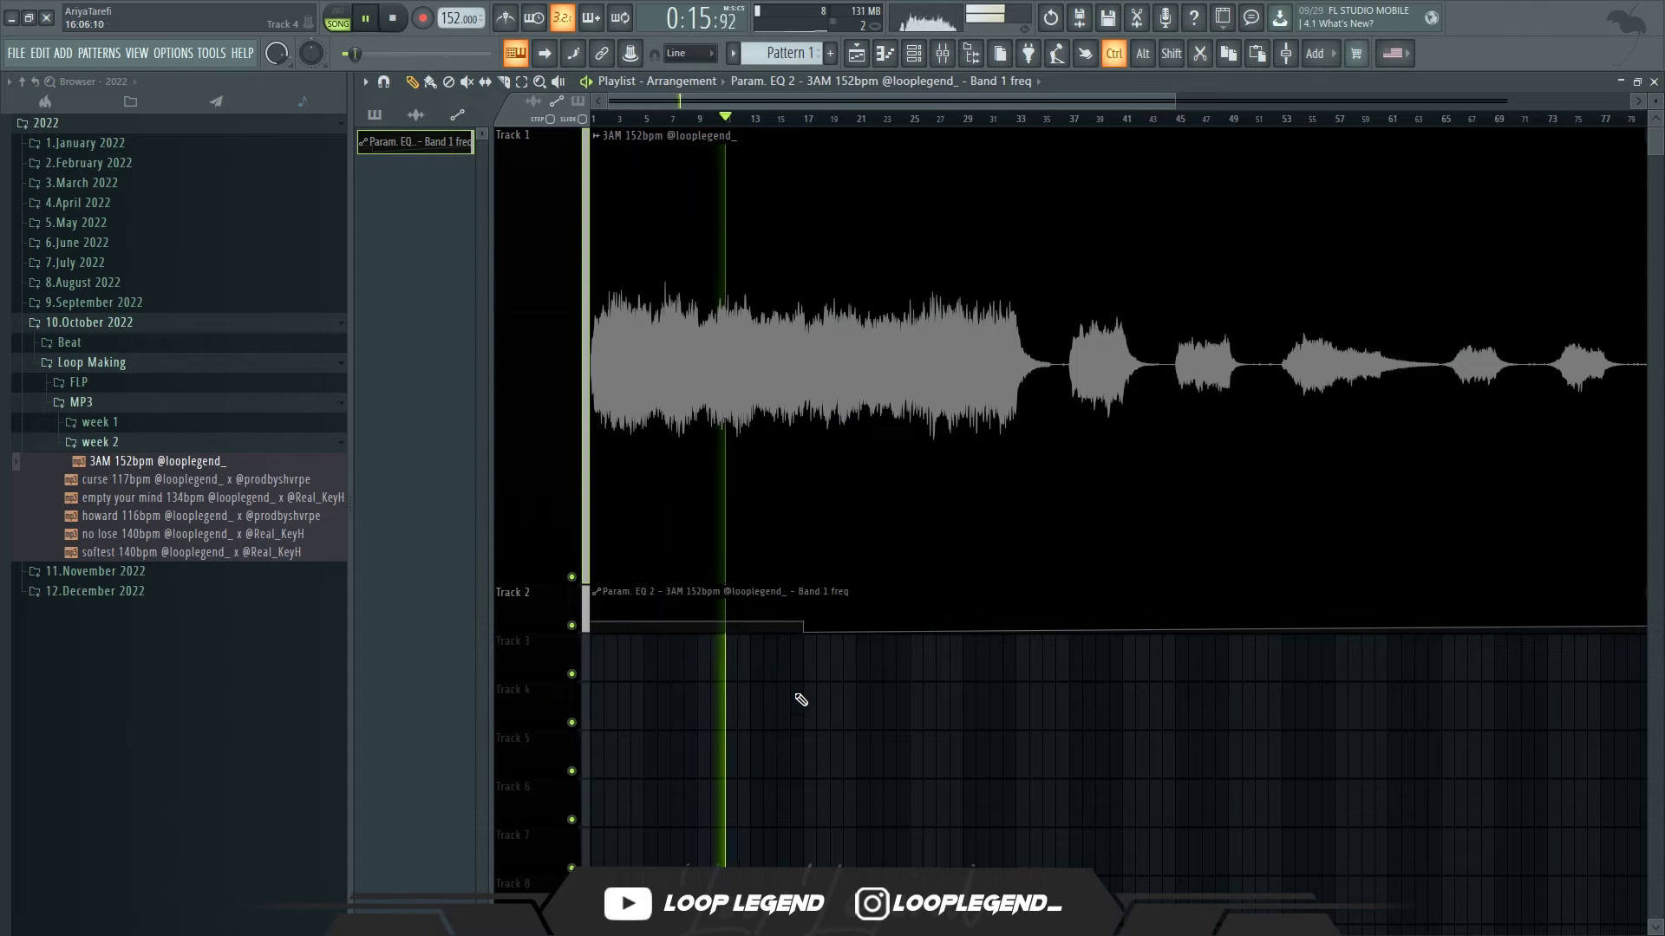
right_click(807, 631)
click(810, 629)
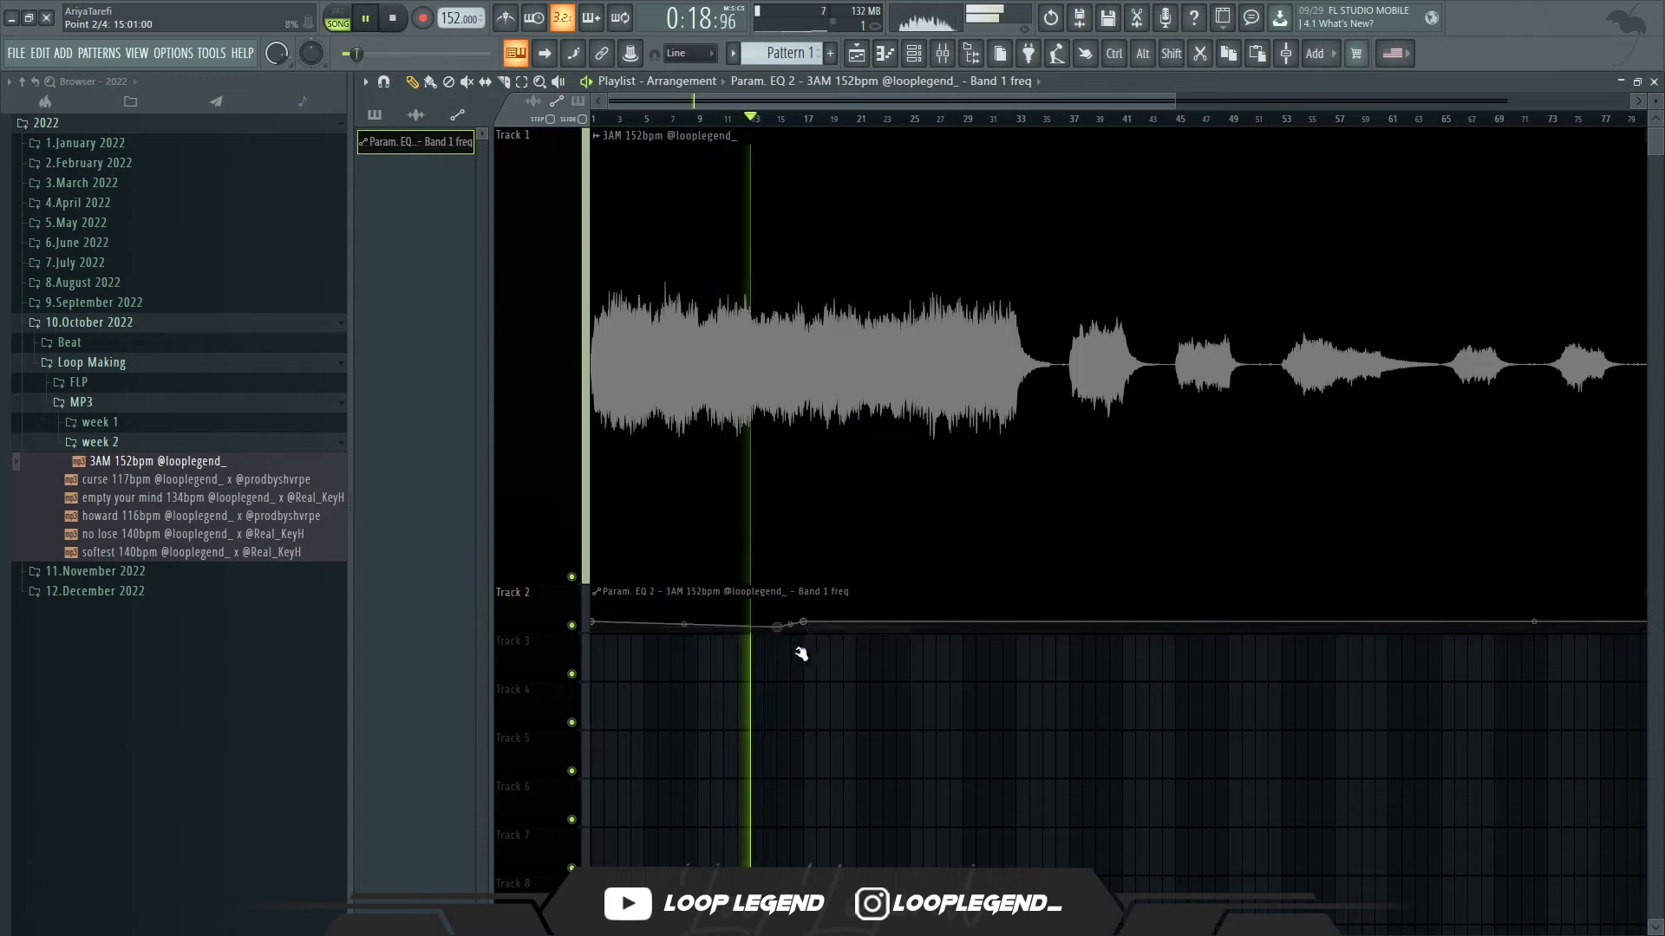
scroll(813, 720, down, 2)
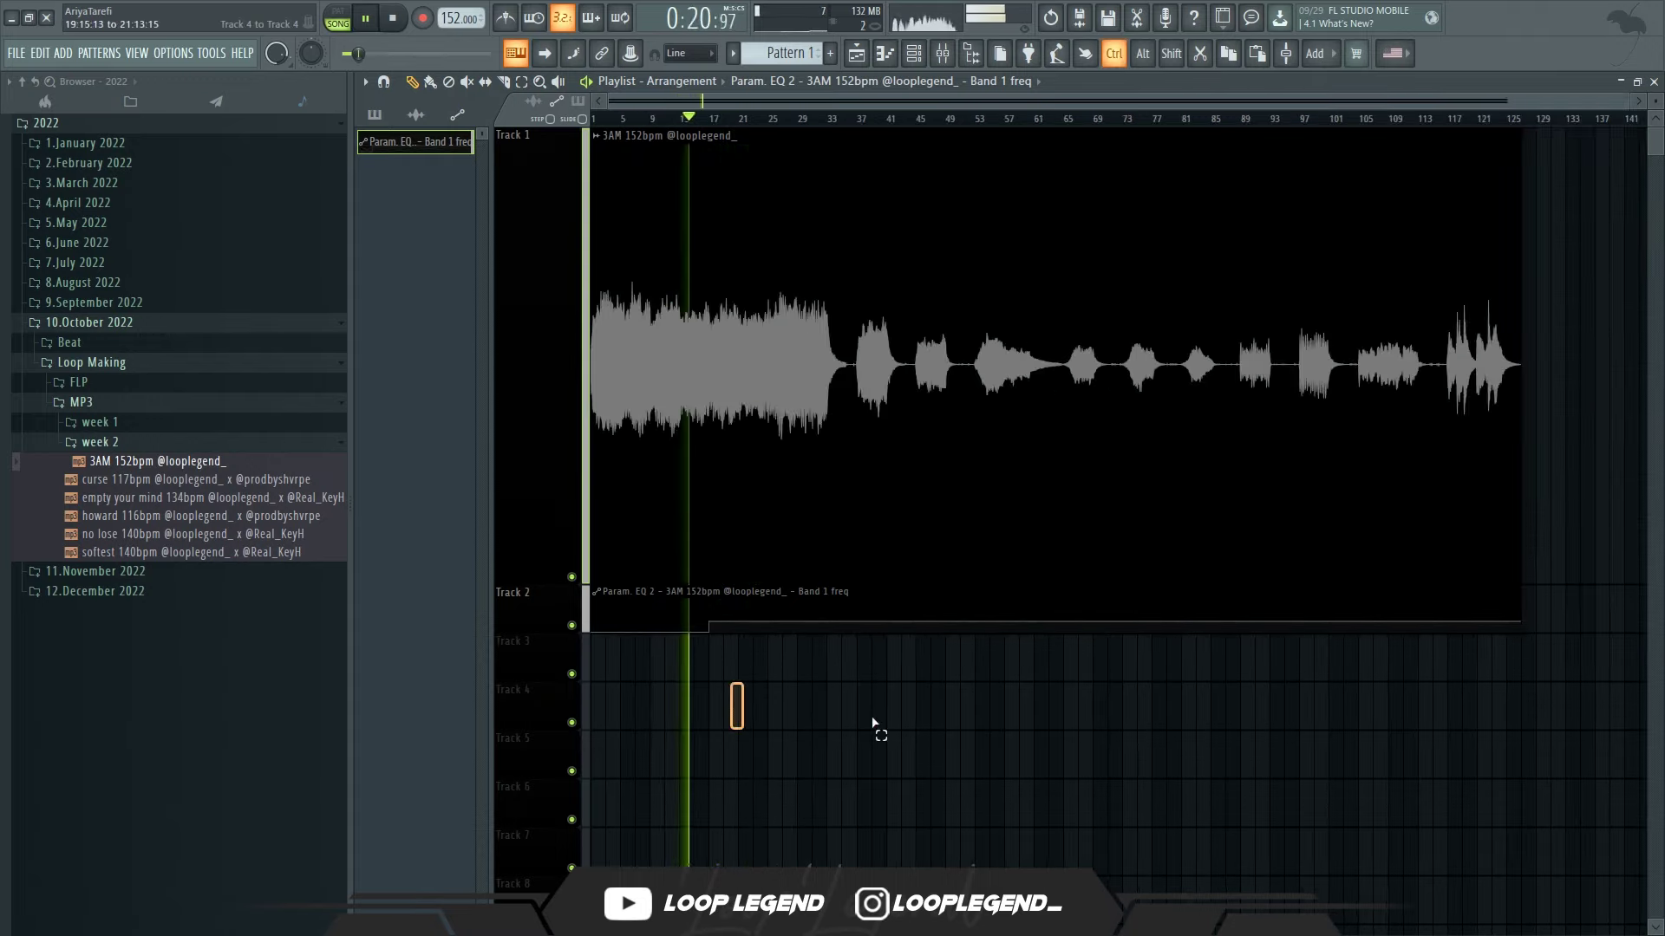
- Shrink the height of Track 1 in the playlist to match the other tracks
right_click(555, 386)
mouse_move(607, 280)
click(721, 316)
scroll(624, 368, up, 2)
scroll(684, 358, up, 1)
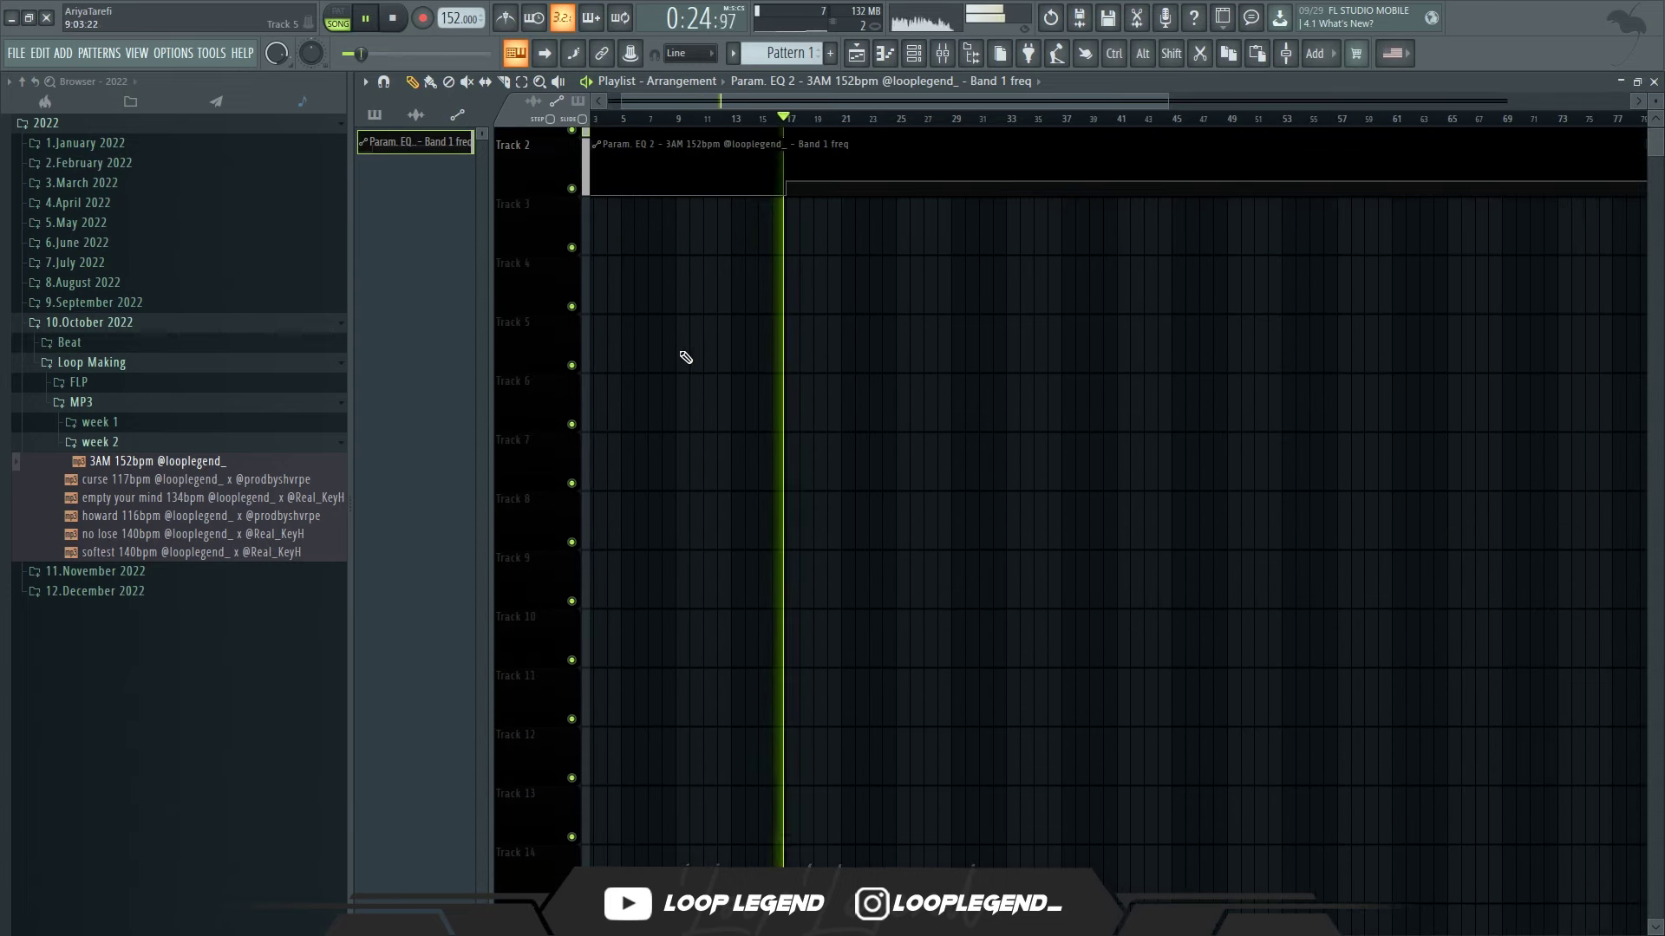
scroll(687, 356, up, 1)
- Fill bars 1 to 32 of Track 3 with four eight-bar copies of Pattern 1 and select that time range
mouse_move(716, 279)
mouse_down()
mouse_move(599, 283)
mouse_move(685, 271)
mouse_up()
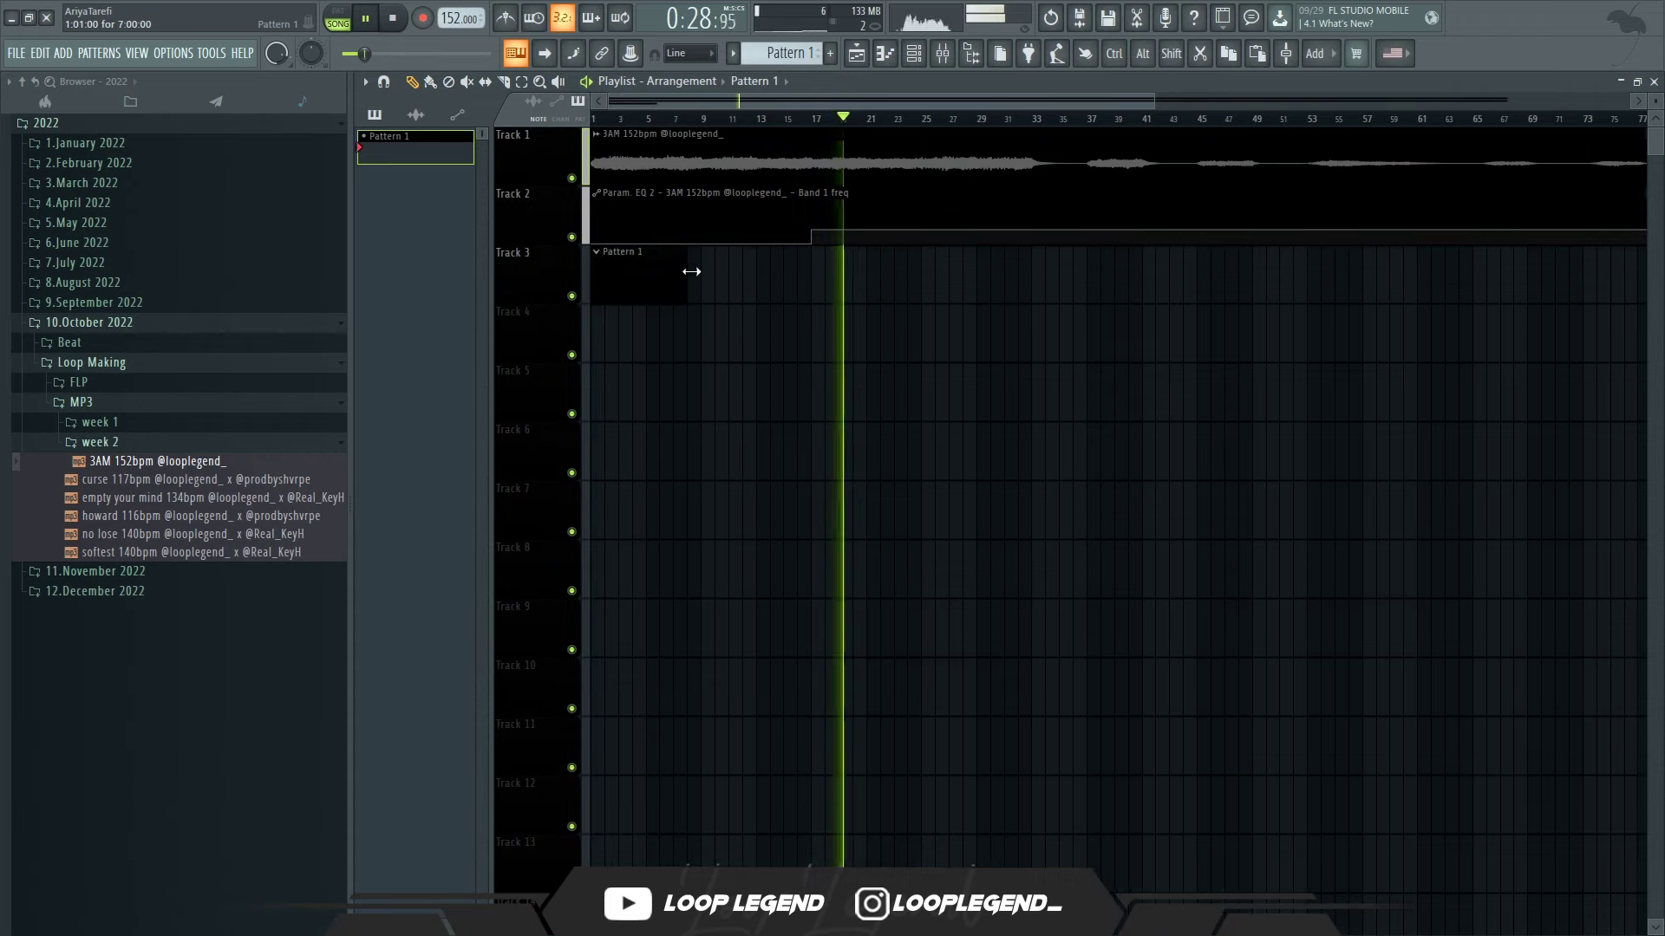
click(517, 261)
key(ctrl+b)
key(ctrl+b)
key(ctrl+b)
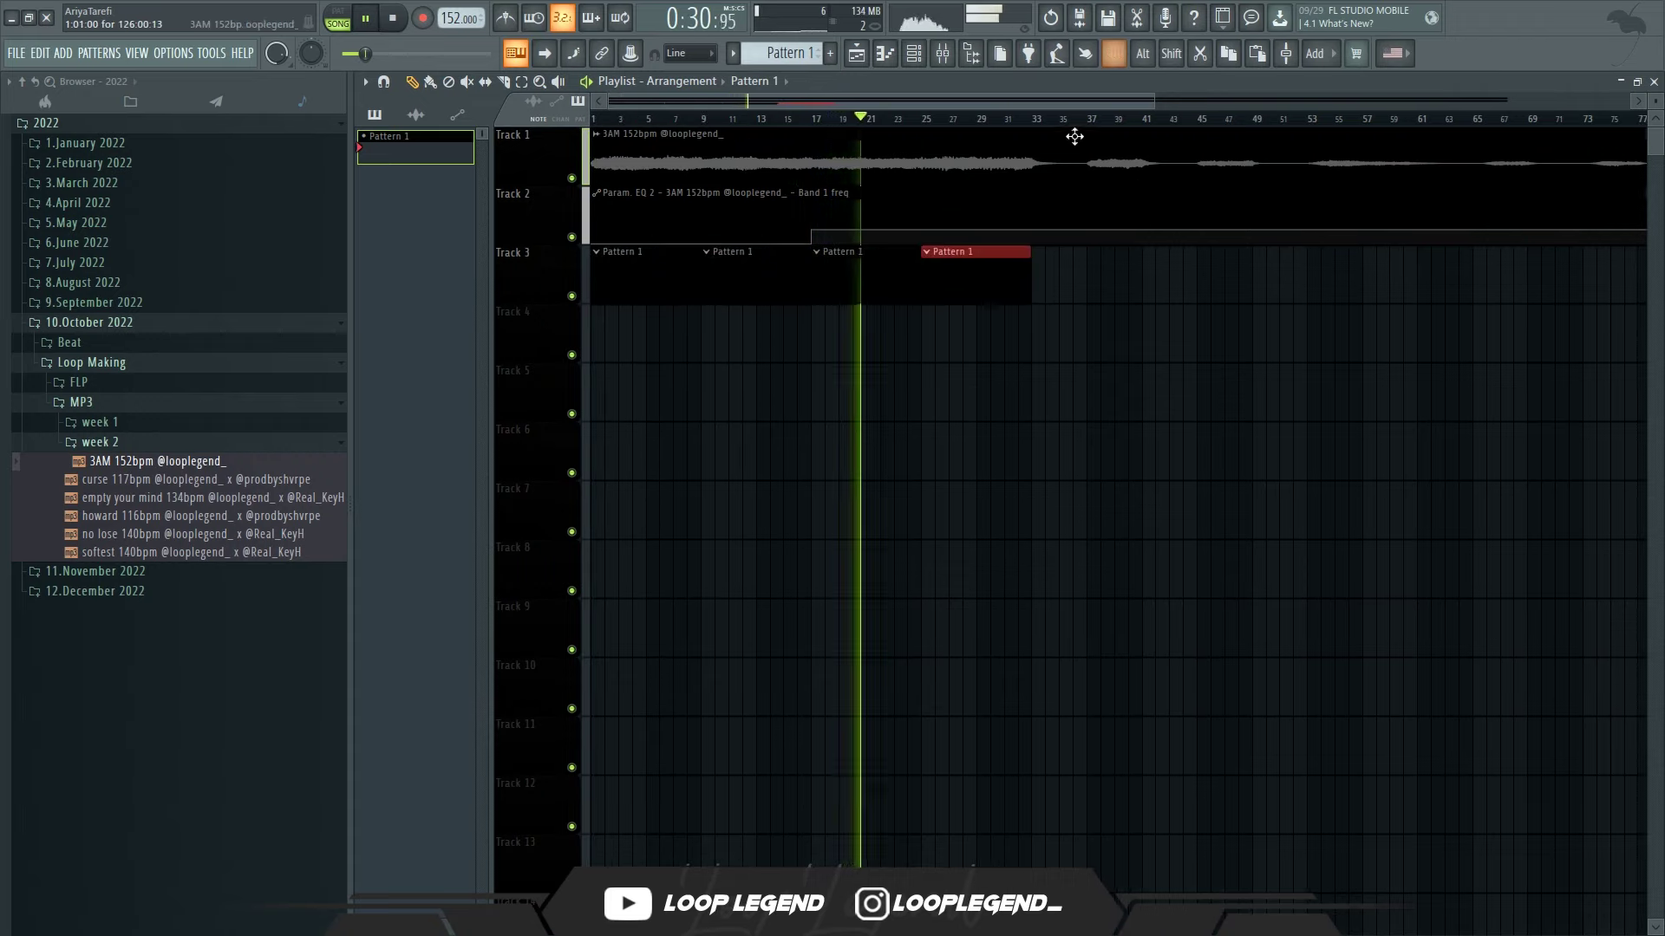
key(ctrl+a)
drag(932, 468, 952, 431)
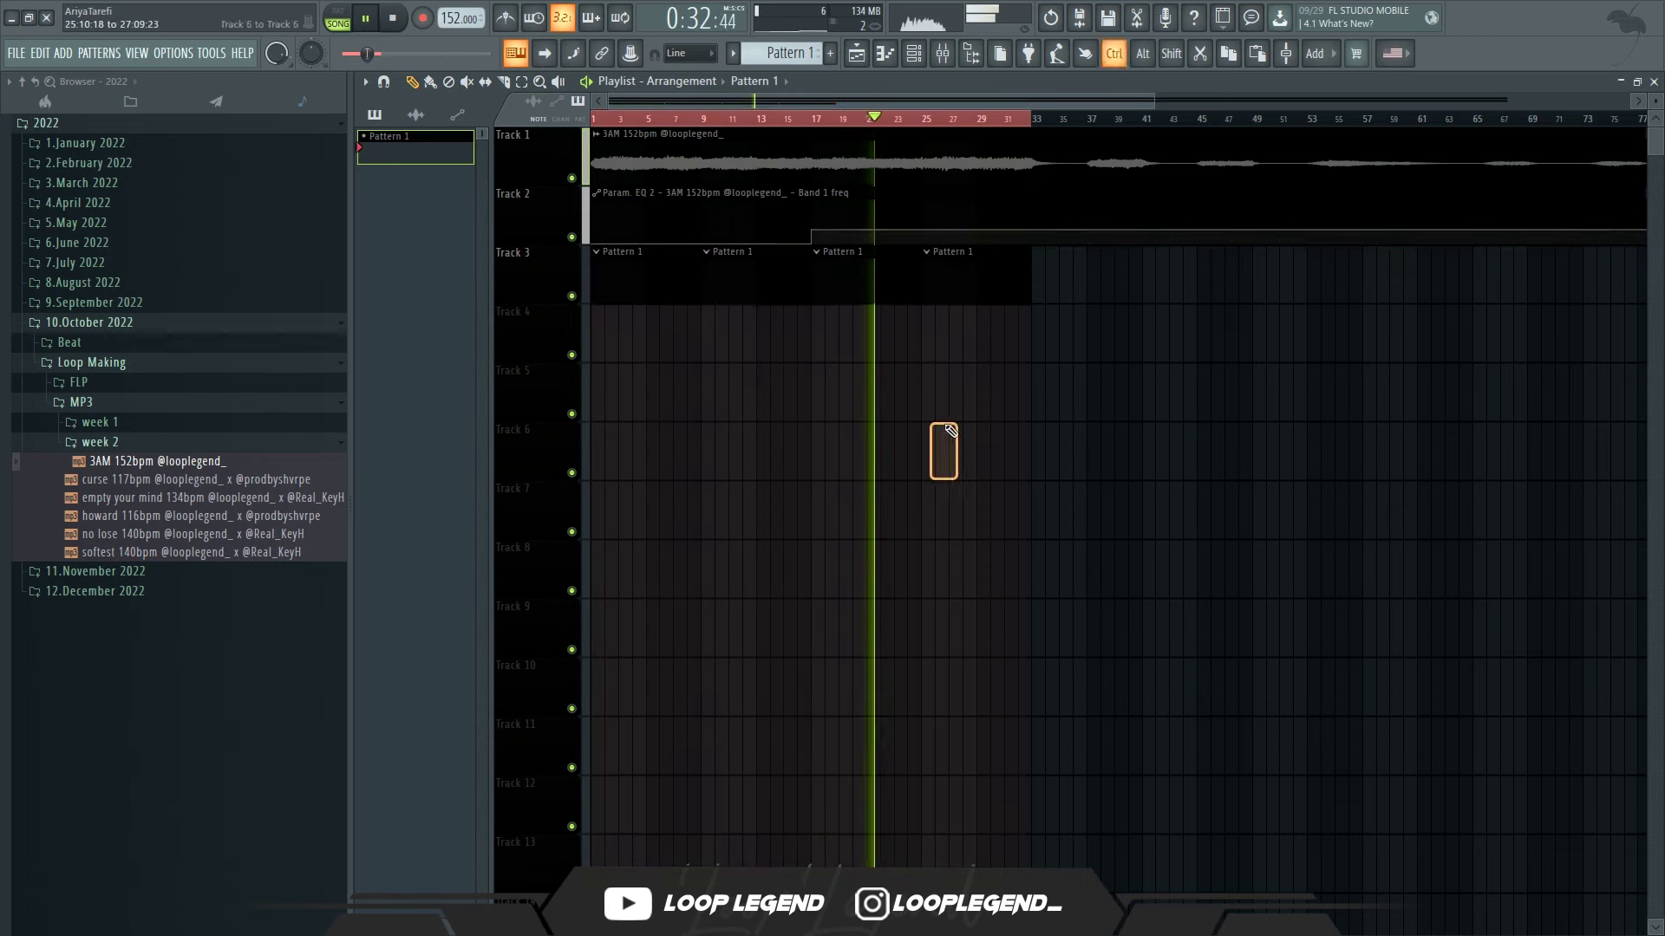
- Edit the automation points at bars 1 and 17 so the Band 1 frequency rises gradually between them
right_click(815, 240)
click(837, 270)
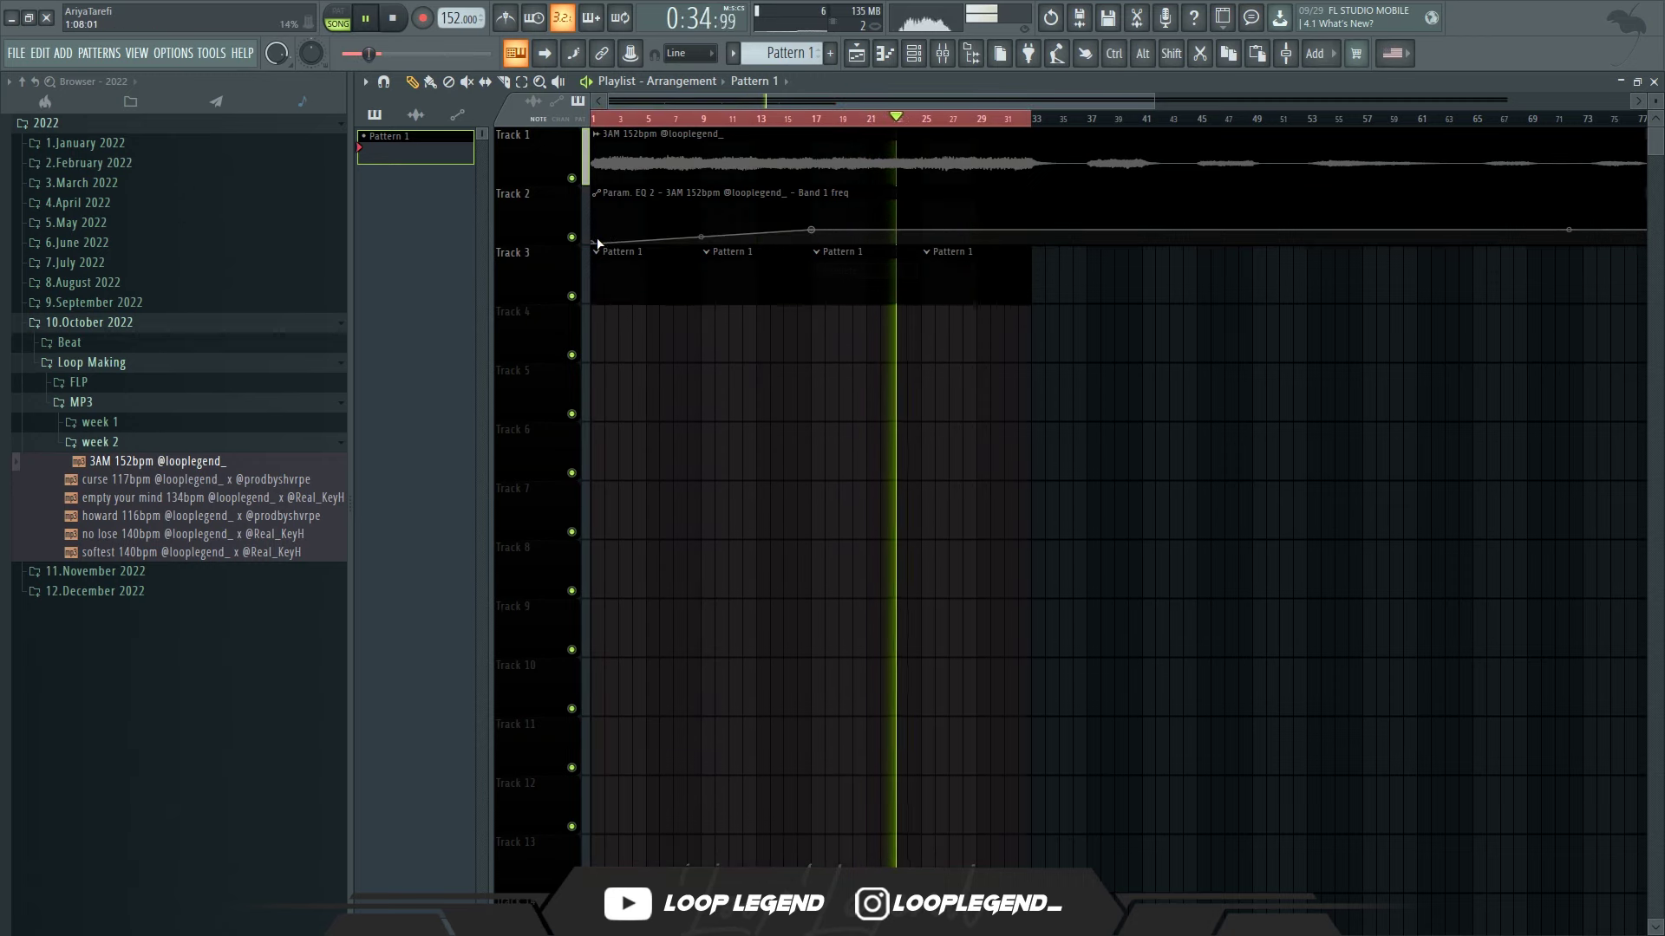
right_click(597, 242)
click(646, 539)
- Load Fruity Soft Clipper into slot 3 of the Master mixer track
drag(775, 418, 654, 542)
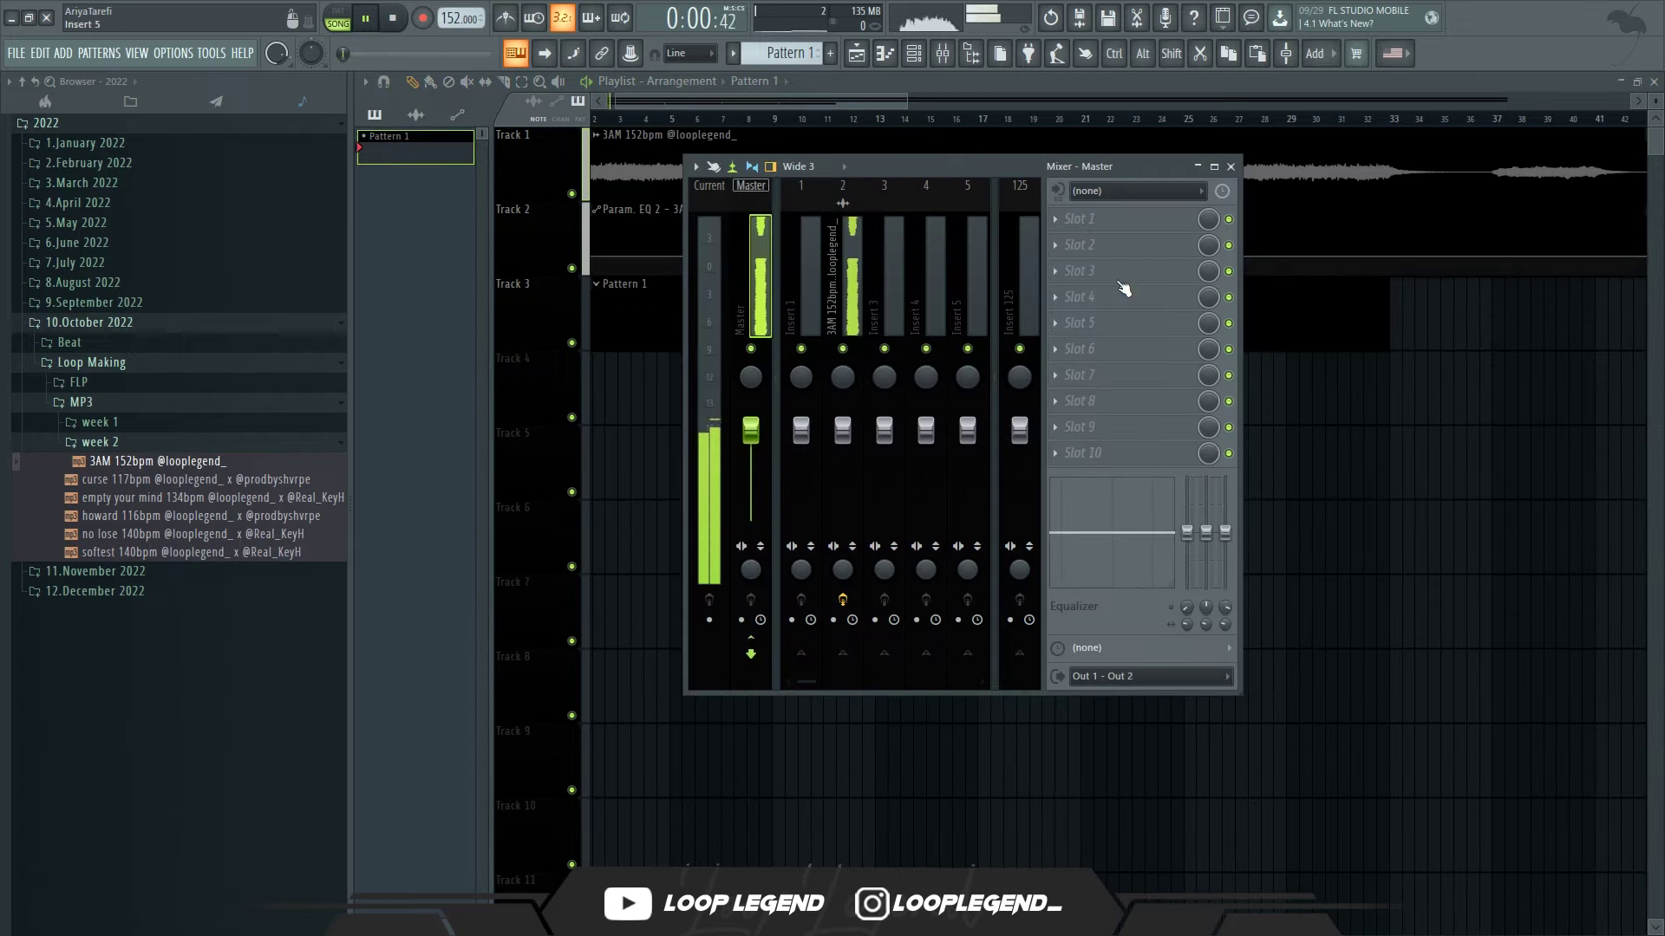
click(1063, 270)
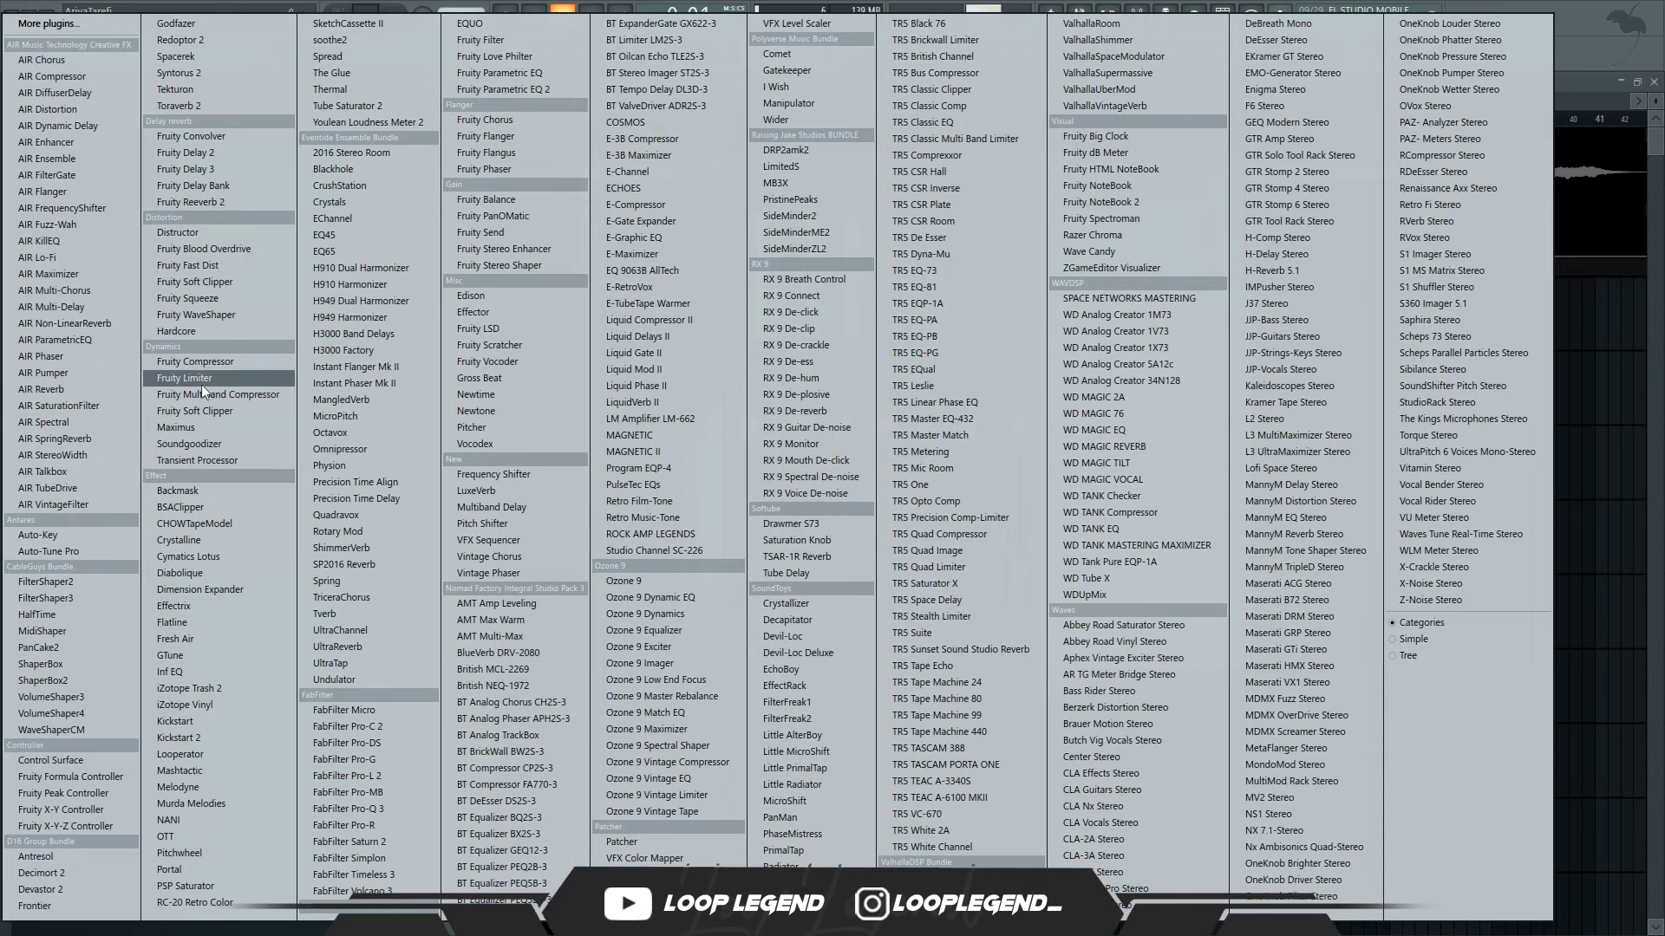
click(241, 409)
- Load Hi Hat - [West] from the Annabella Multi Kit into a new channel with the Hi Hat Midi Simple (1) pattern
click(217, 102)
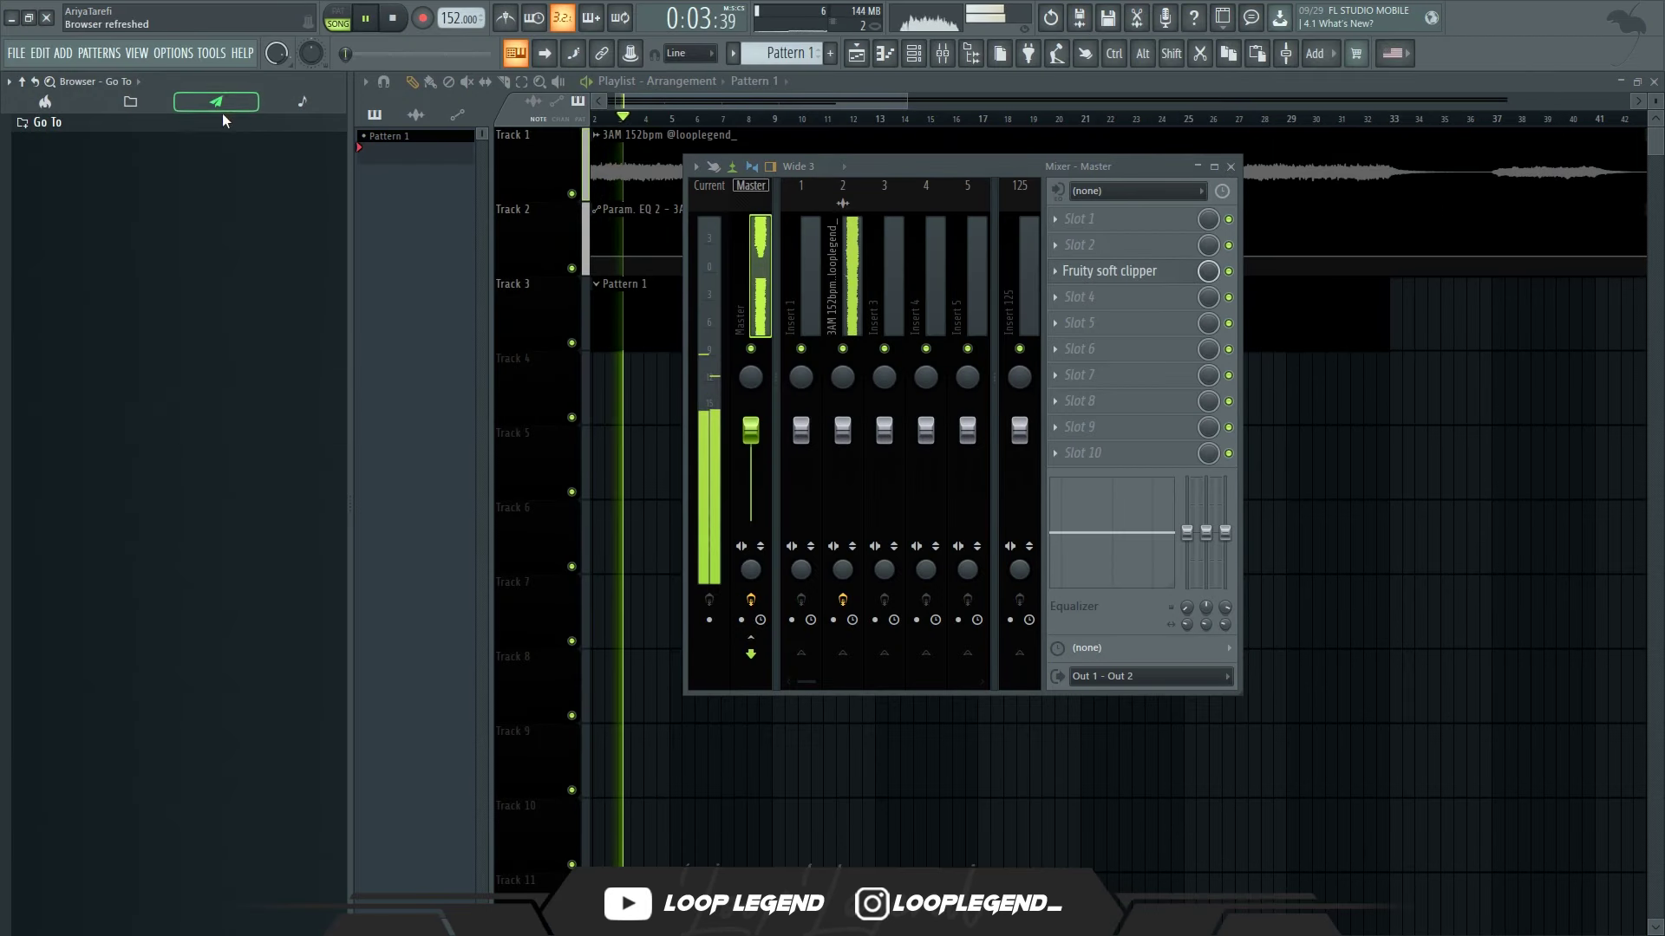
click(104, 178)
click(76, 285)
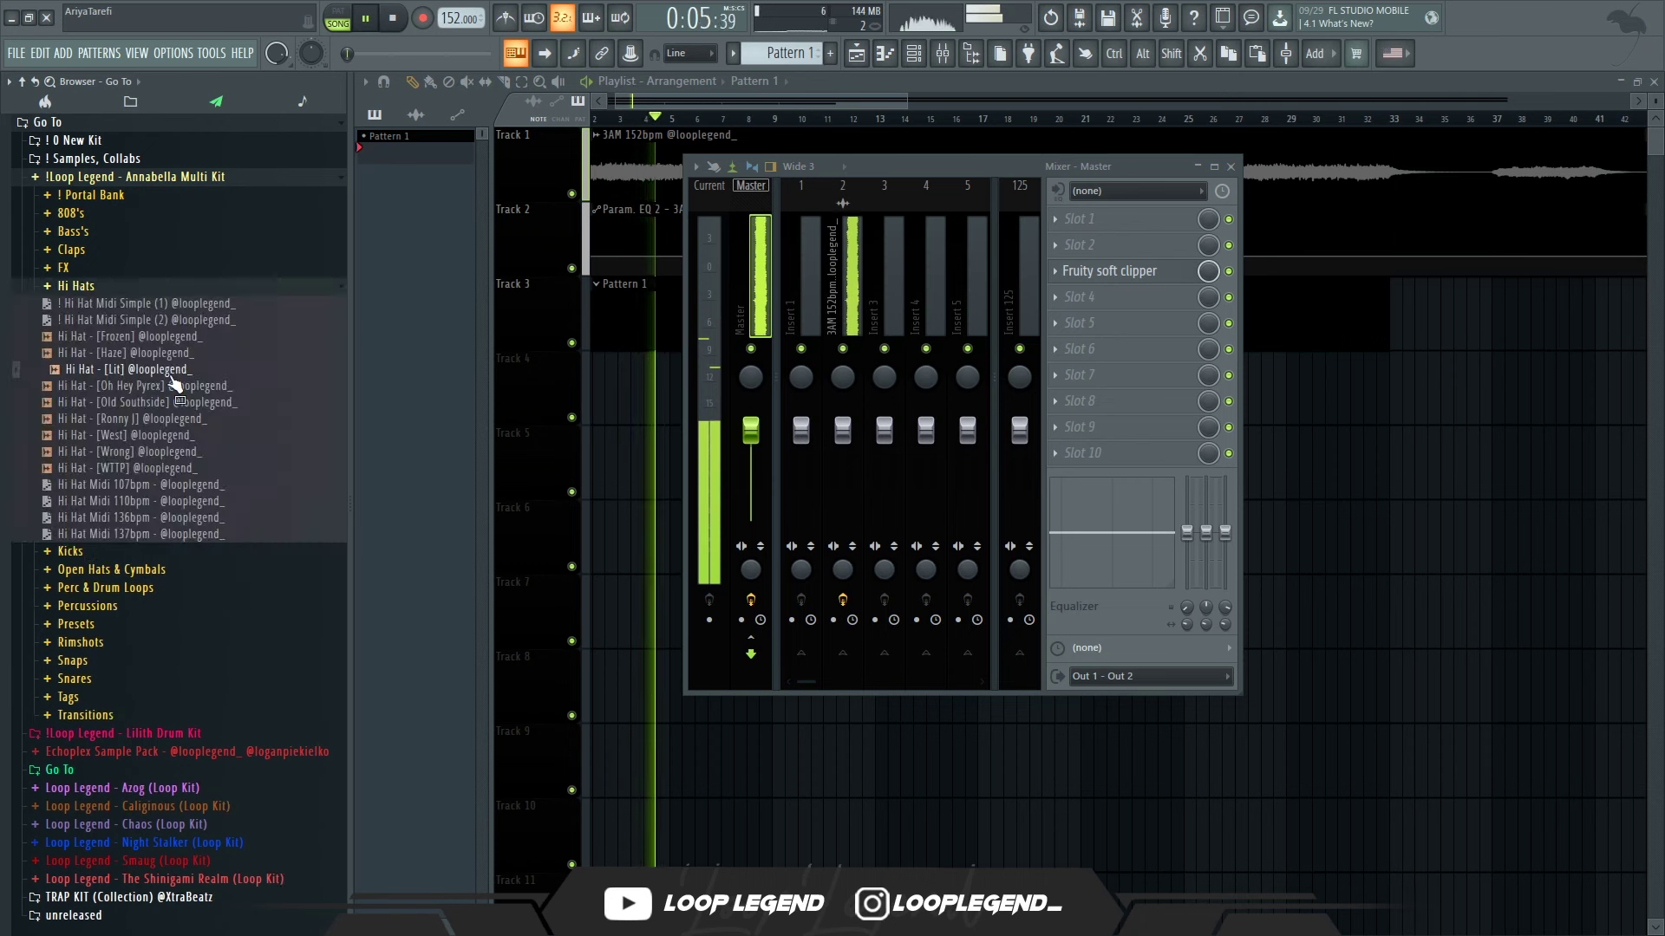
click(174, 435)
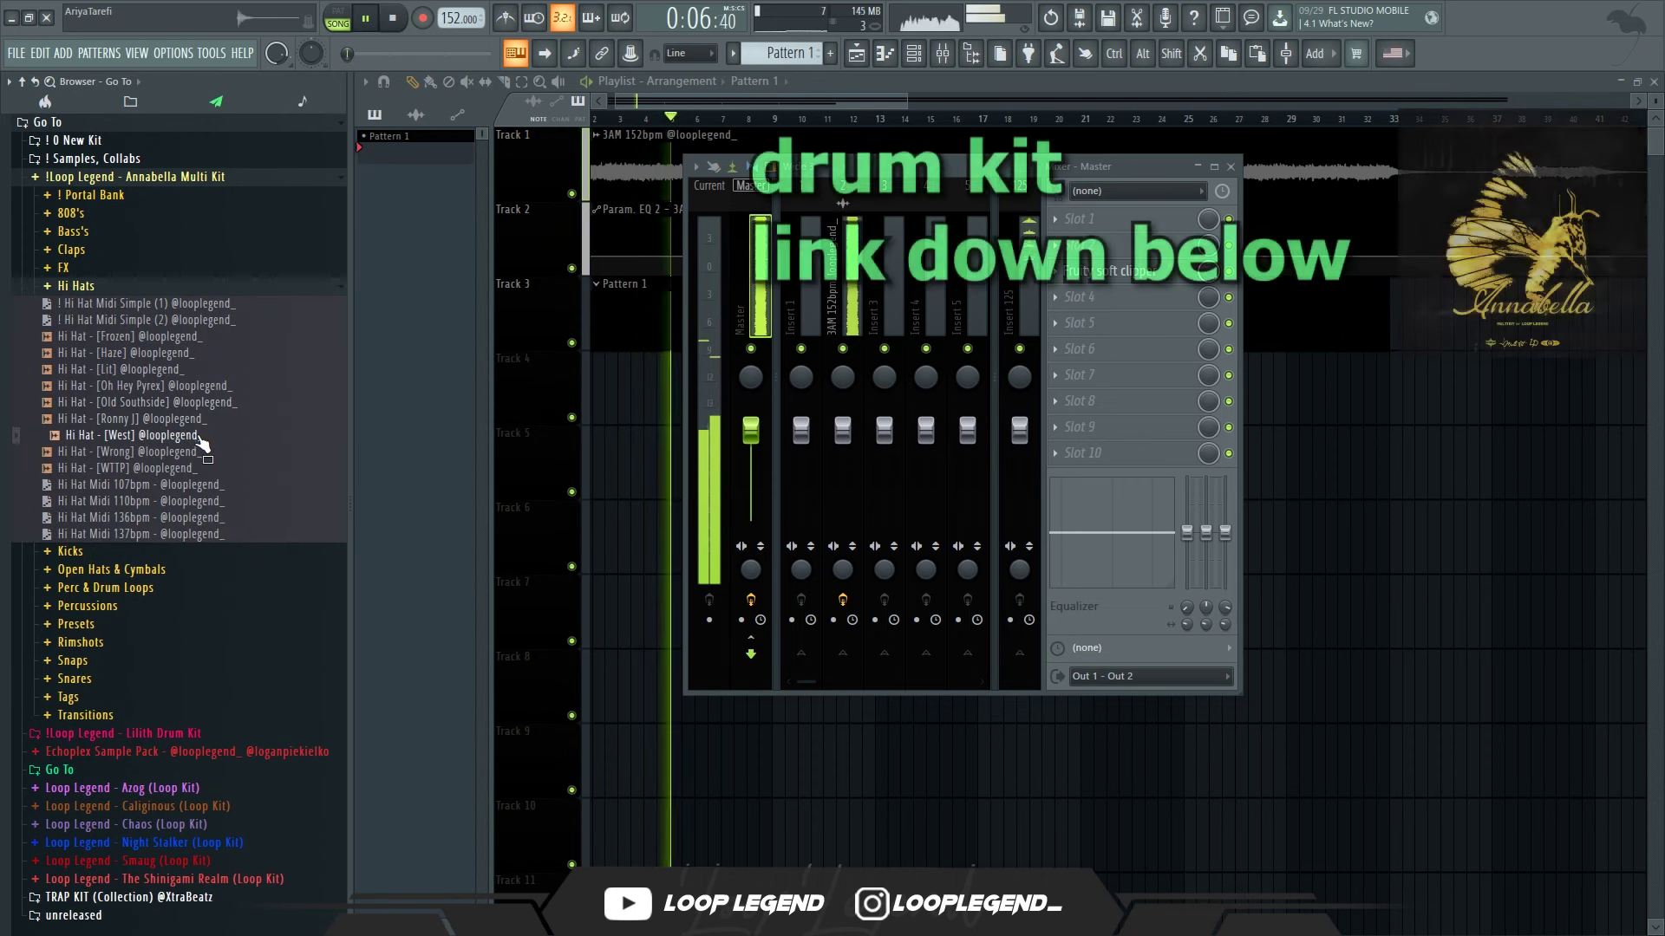
right_click(160, 438)
click(212, 452)
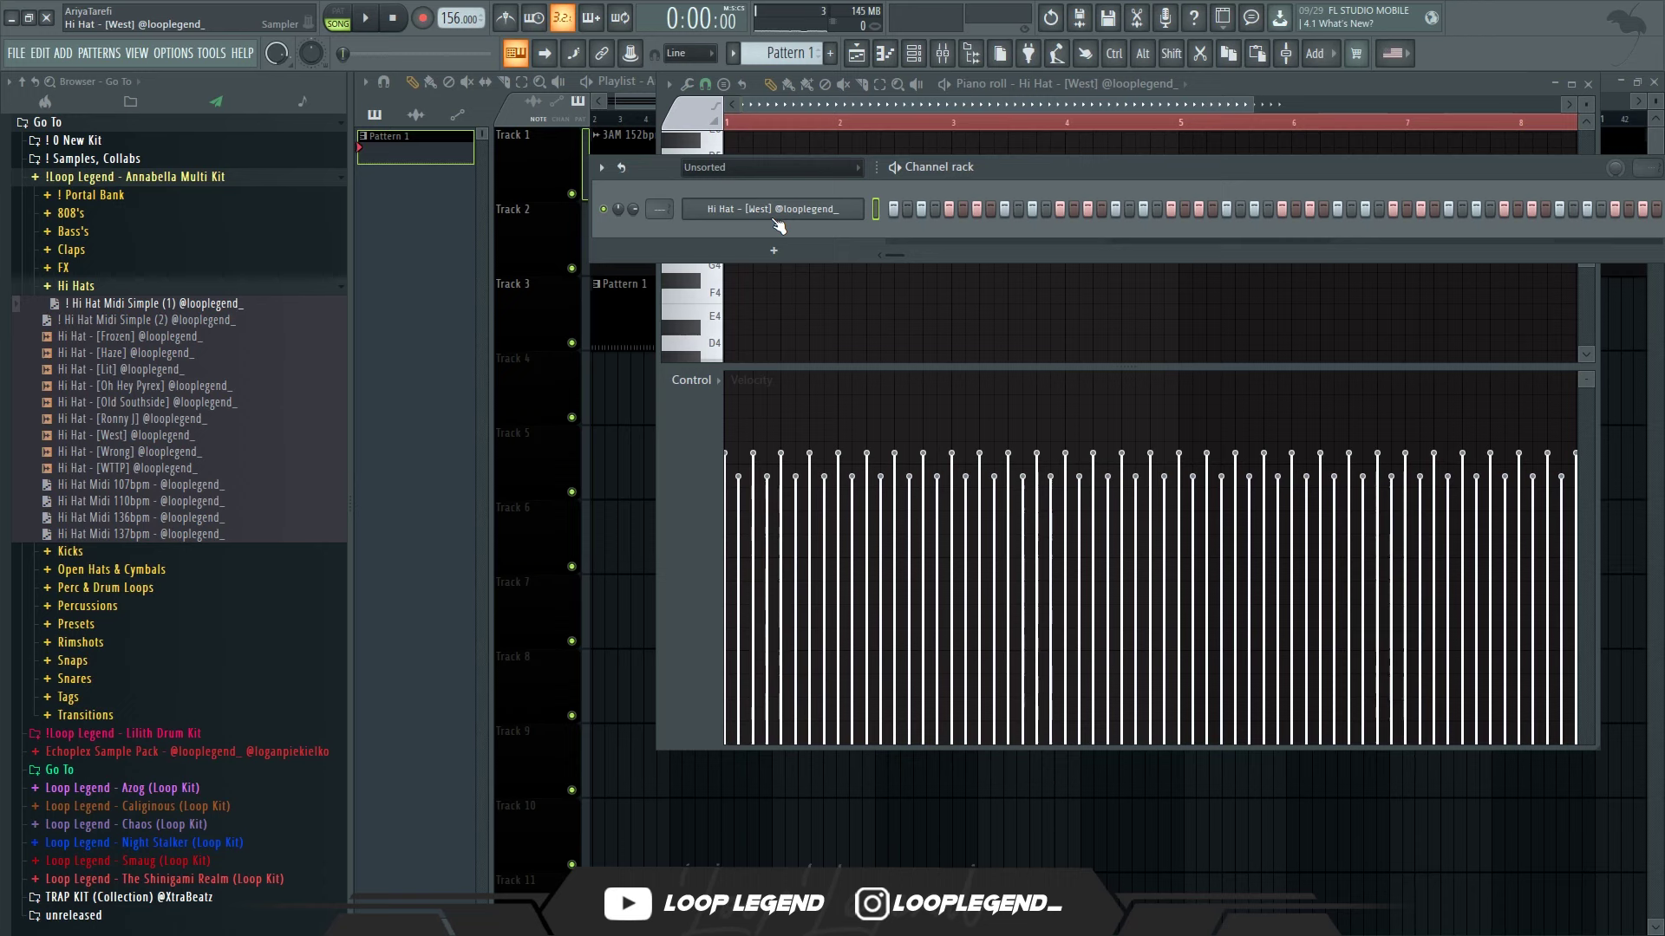
- Refill the hi-hat channel every 4 steps and duplicate all its notes half a beat later in the piano roll
right_click(778, 224)
click(1113, 281)
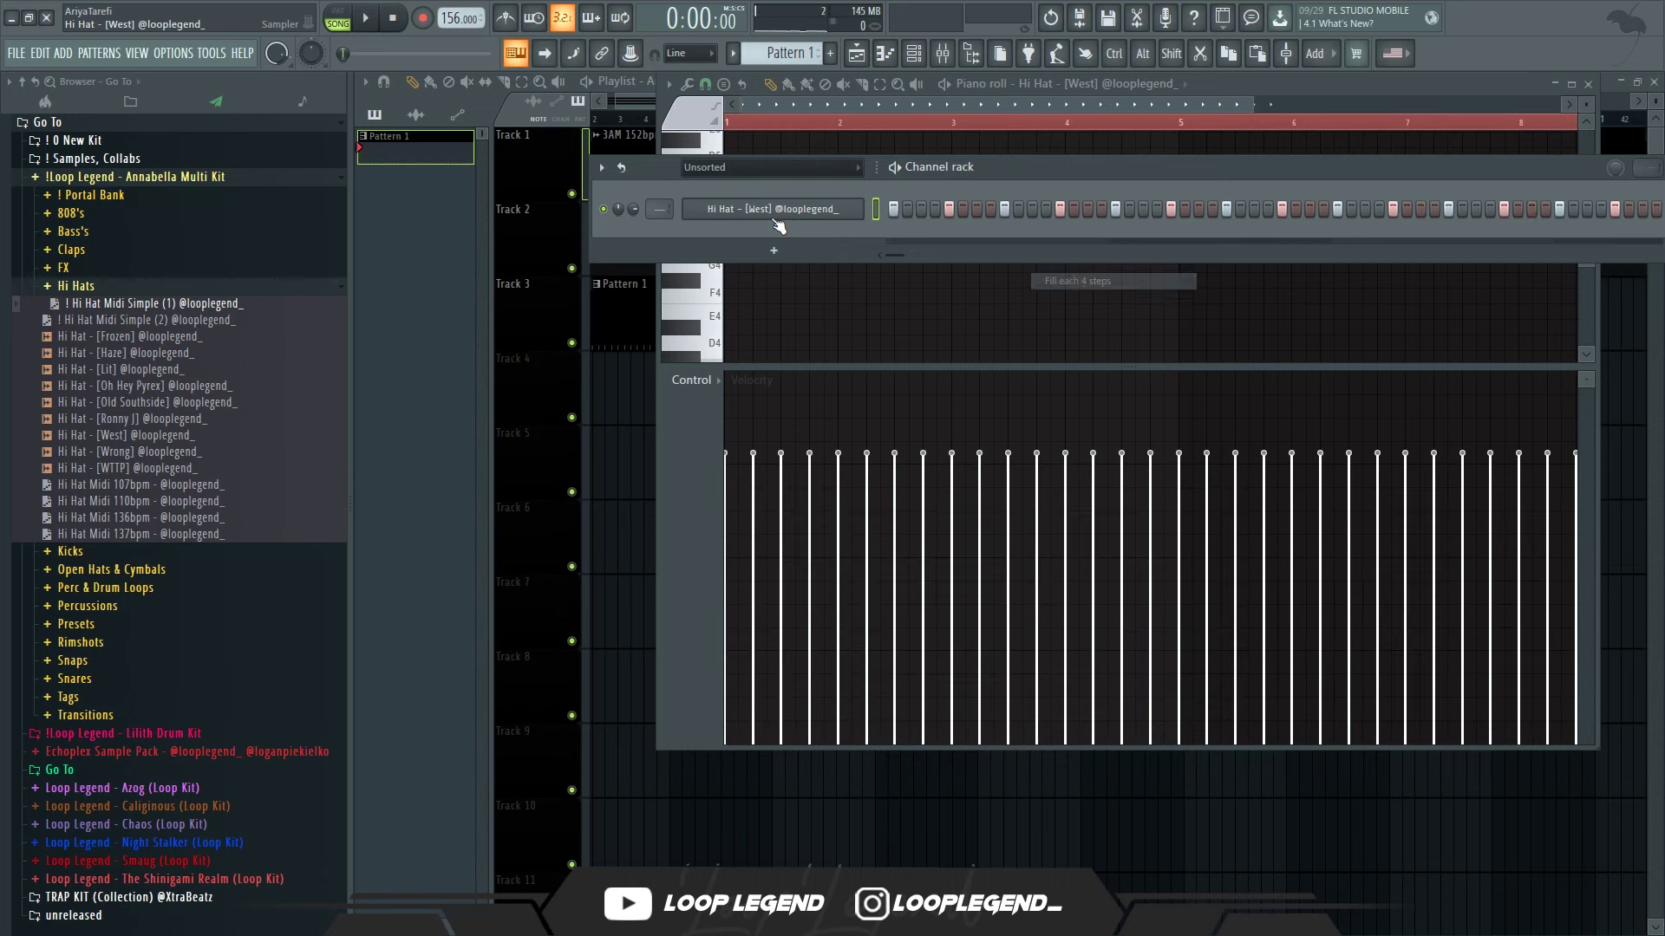
key(F7)
key(ctrl+a)
scroll(737, 193, up, 2)
drag(771, 189, 799, 189)
- Lower the velocity of the selected off-beat hi-hat notes slightly below the on-beat ones while listening to playback
alt+scroll(867, 255, down, 5)
key(space)
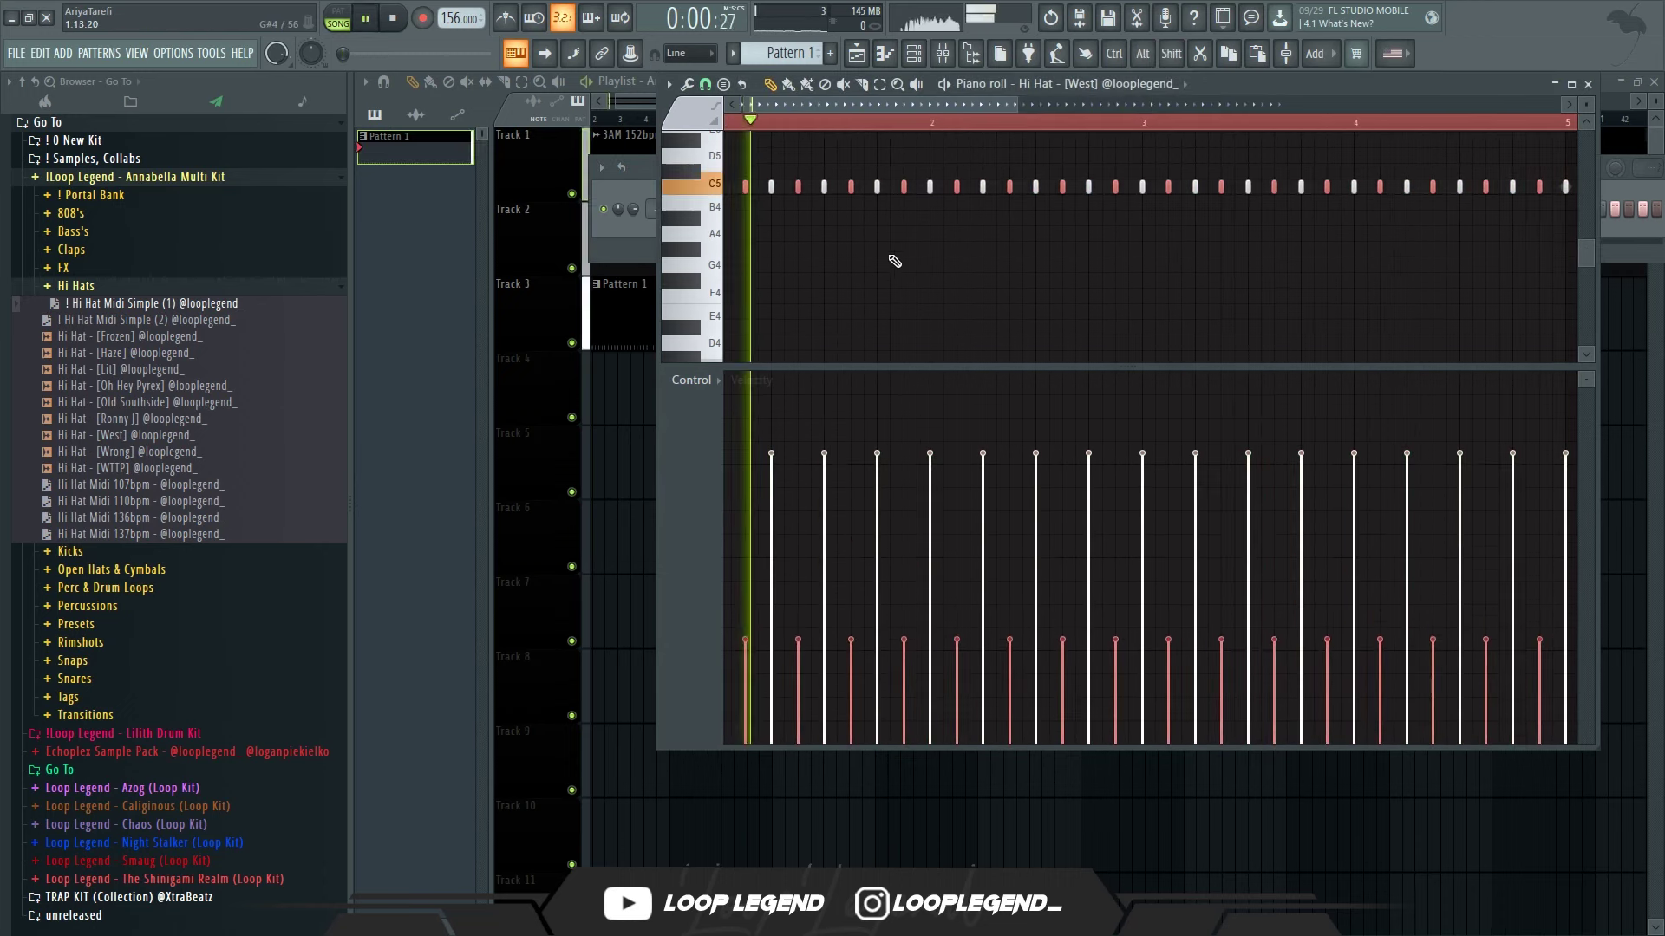
alt+scroll(894, 261, up, 4)
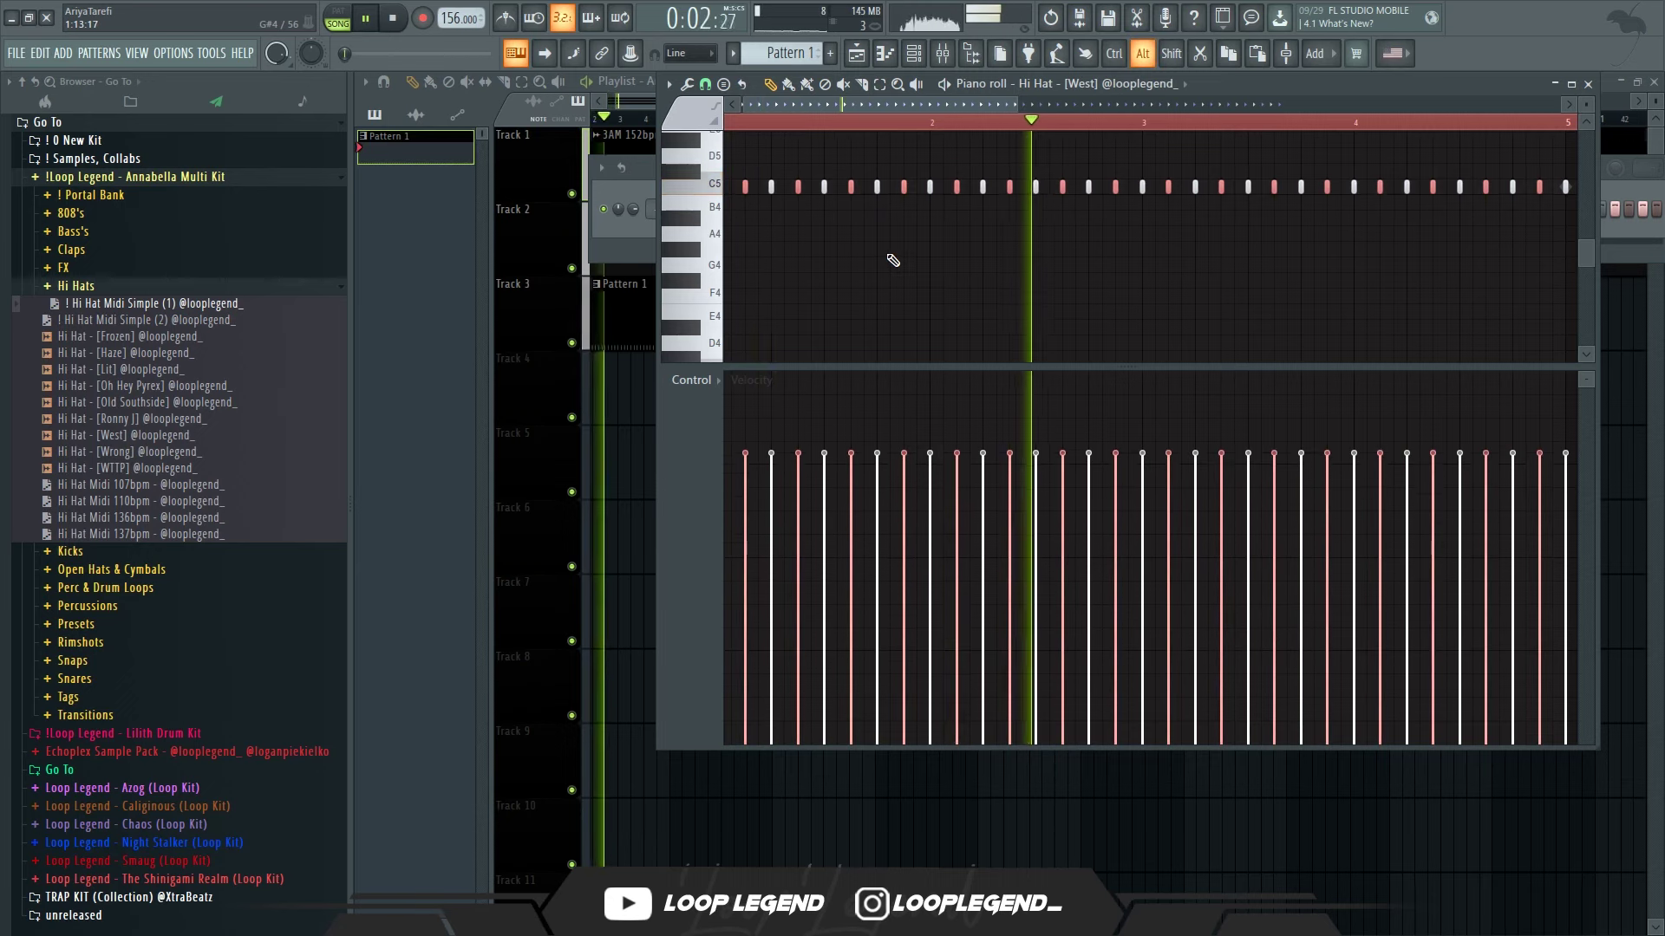
alt+scroll(894, 261, down, 2)
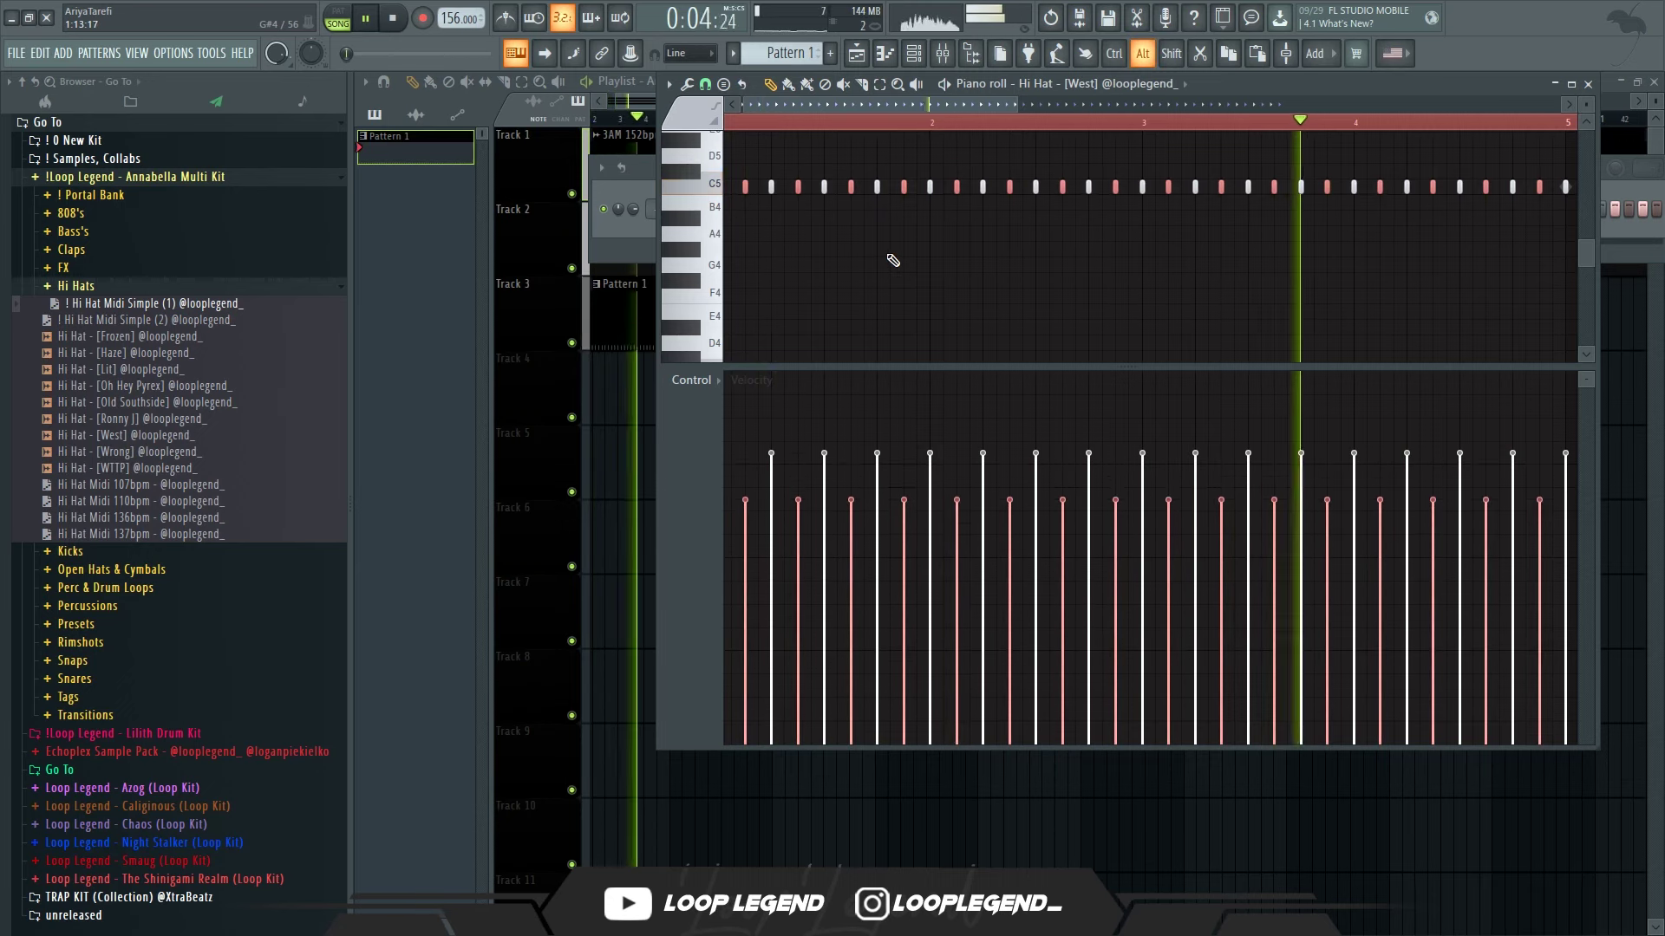
ctrl+scroll(861, 215, down, 1)
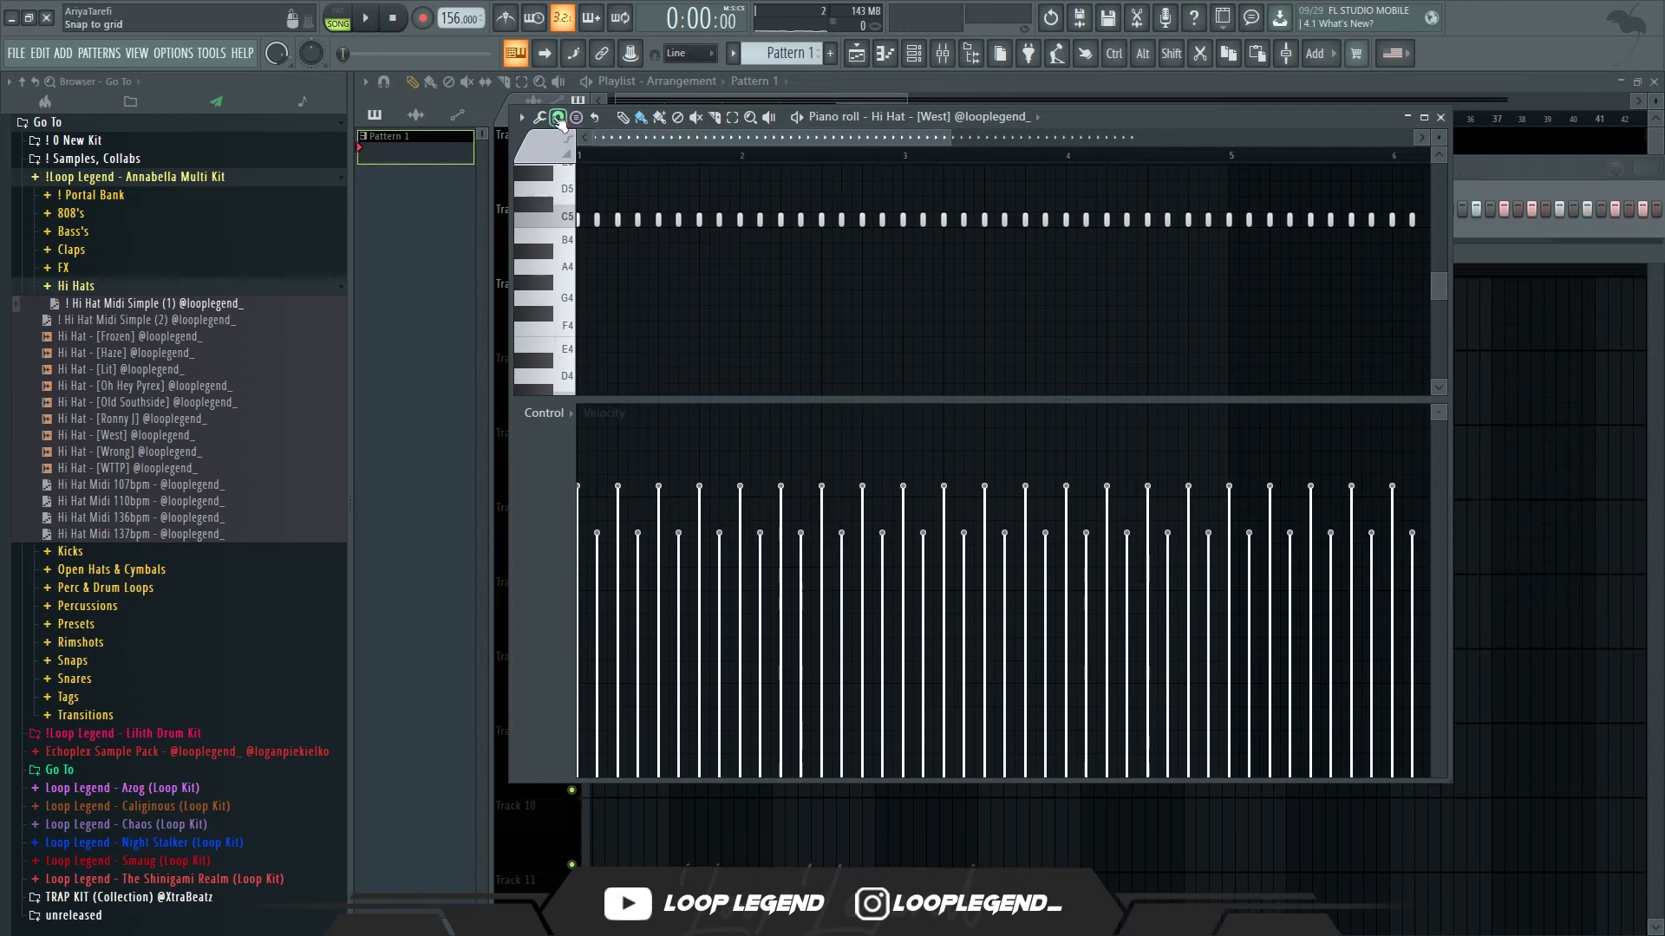
- Change the piano roll snap setting and paint a fast hi-hat roll on G#4 halfway through bar 2
click(558, 116)
click(581, 250)
key(space)
ctrl+scroll(747, 289, up, 3)
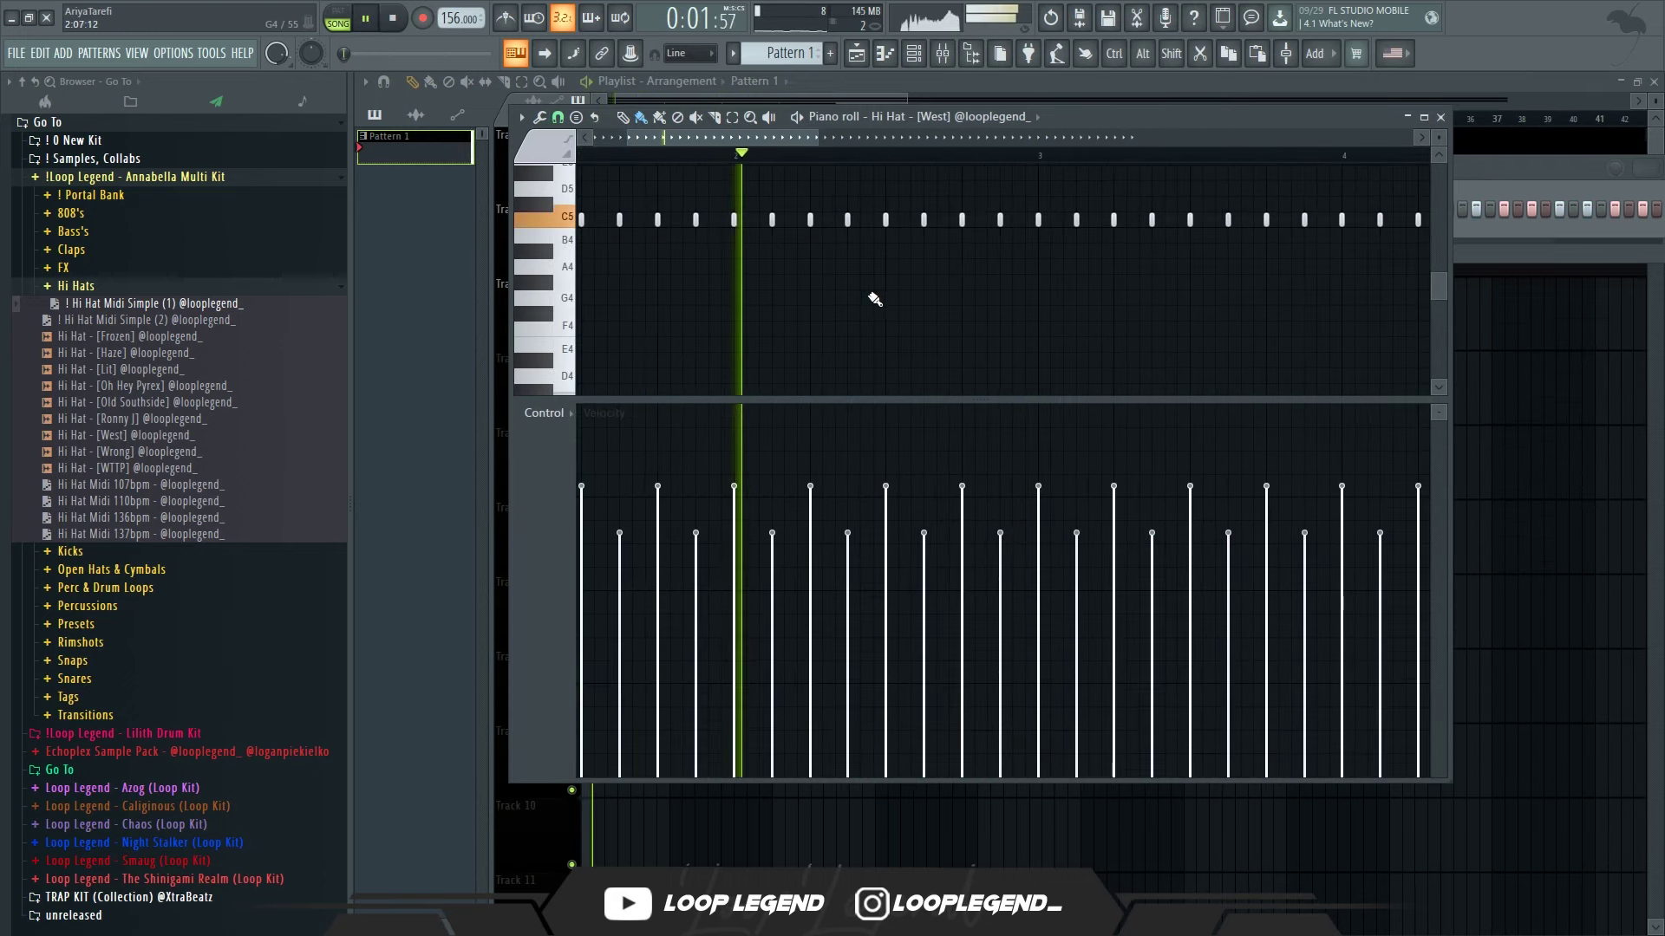
shift+drag(888, 285, 923, 287)
ctrl+scroll(938, 304, down, 4)
ctrl+scroll(1047, 320, up, 3)
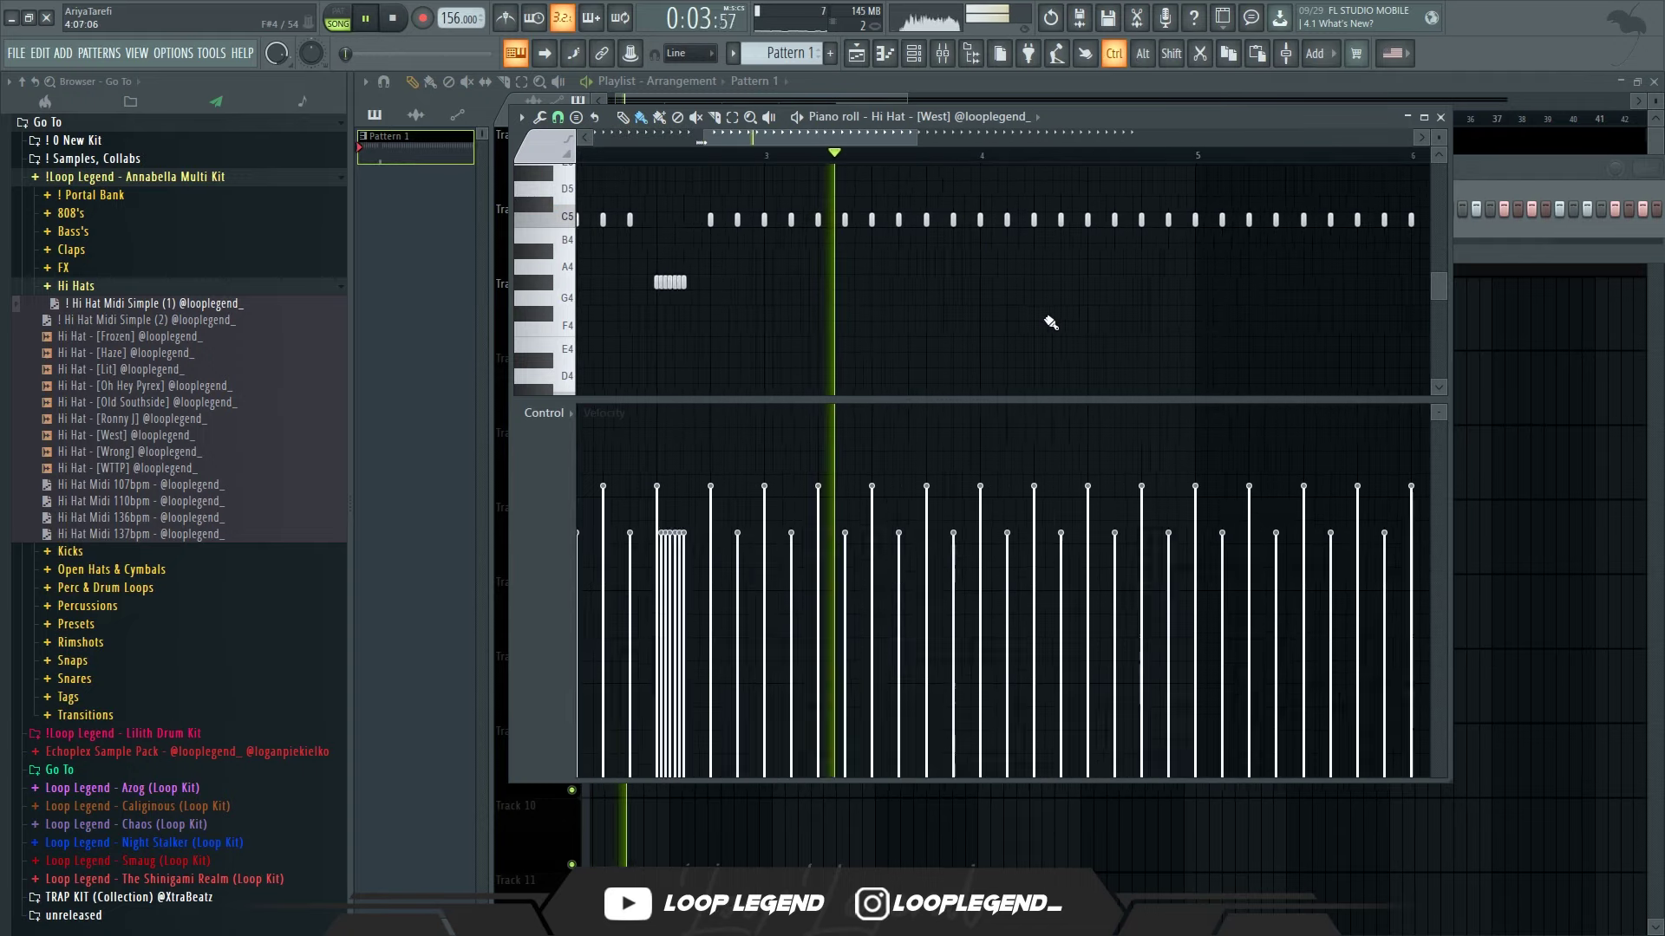
- Replace the second C5 hi-hat note of bar 4 with a short roll on B4
right_click(990, 221)
shift+drag(991, 237, 1012, 240)
- Paint a B4 hi-hat roll just before bar 7 and ramp its velocities upward
ctrl+scroll(1040, 286, down, 4)
ctrl+scroll(1266, 286, up, 3)
ctrl+scroll(1300, 293, down, 3)
ctrl+scroll(1321, 295, up, 3)
drag(1319, 236, 1279, 236)
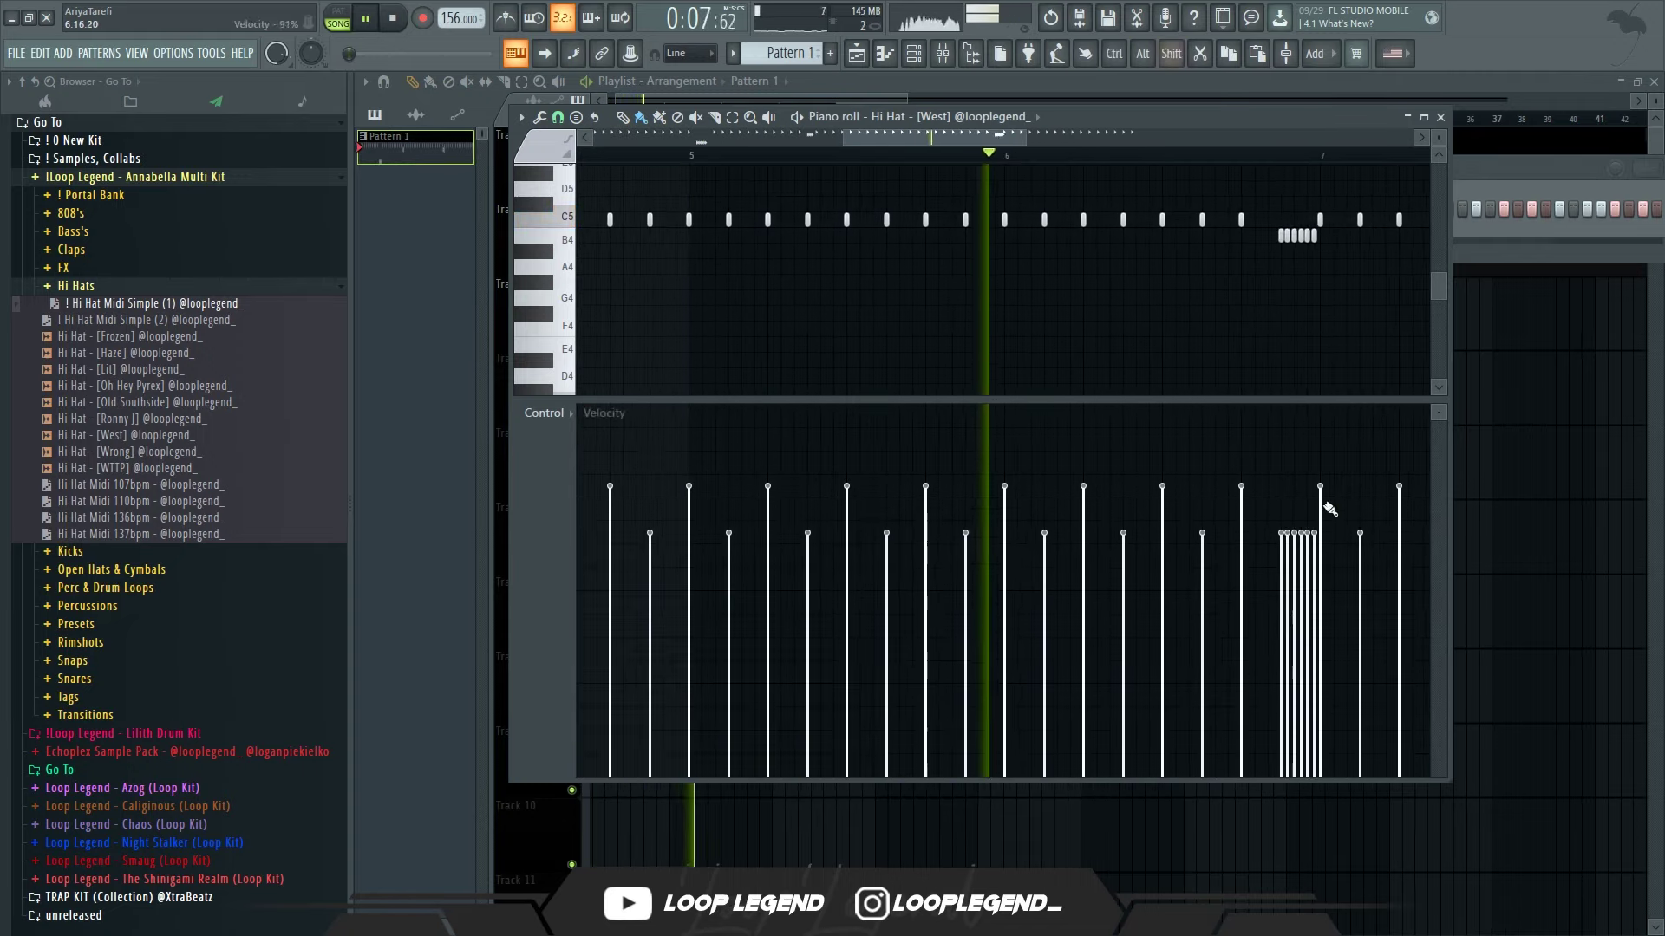
scroll(1226, 417, down, 3)
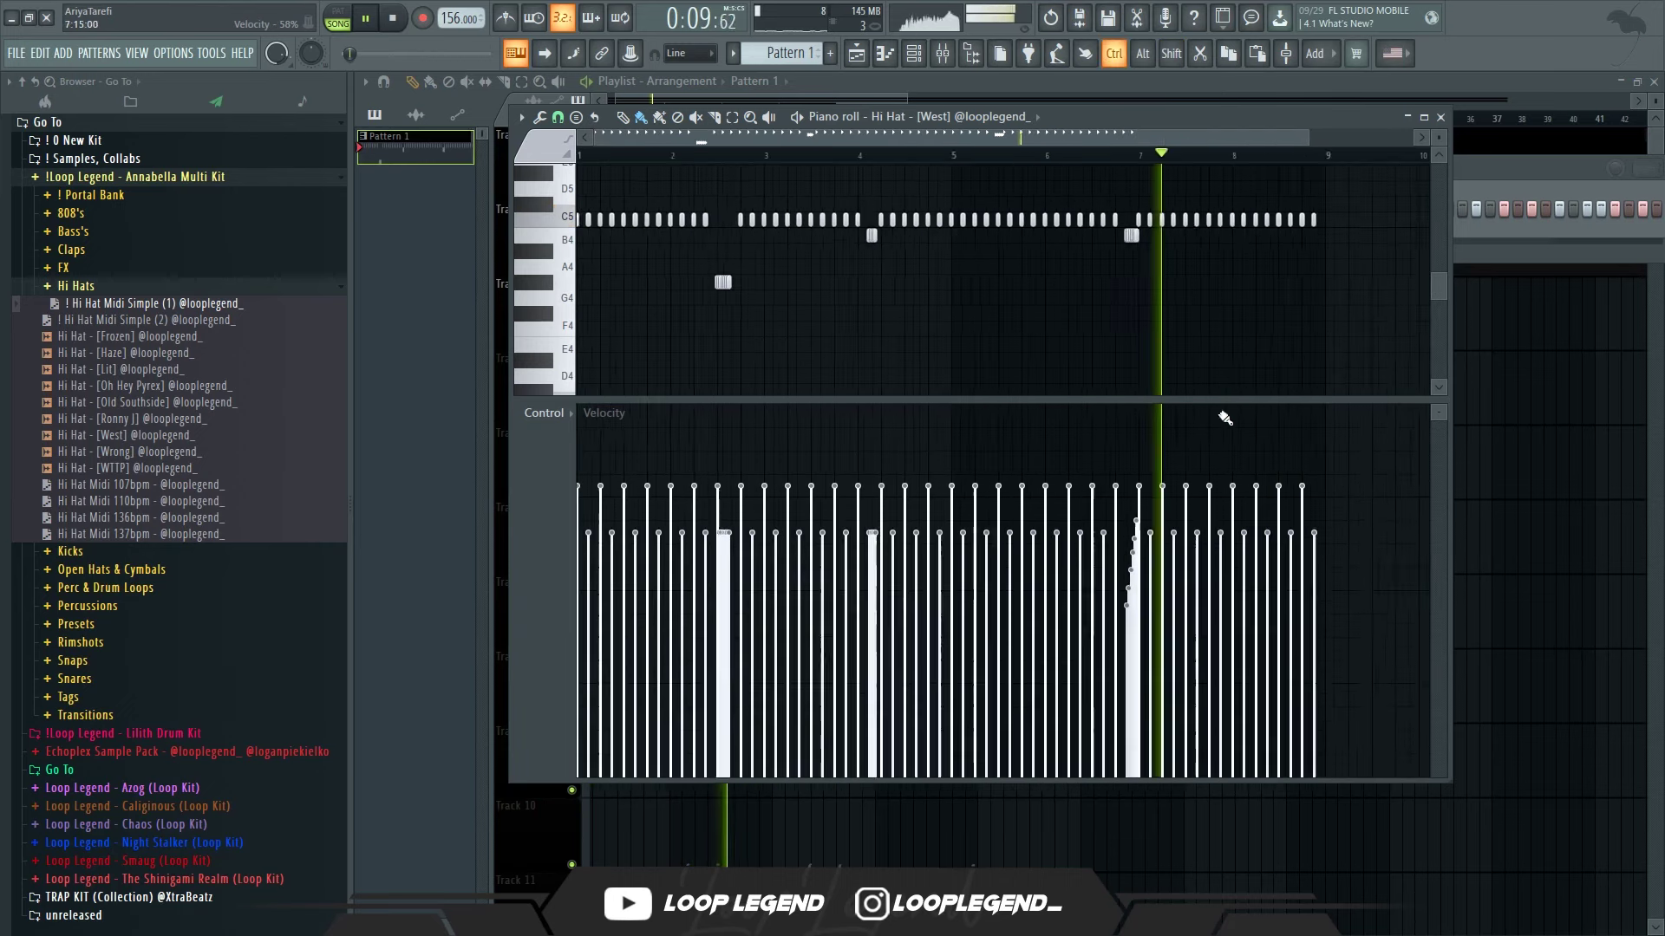
- Add a quick A4 double hit on beat 2 of bar 8 and a G#4 roll on its last beat
scroll(1096, 308, up, 4)
drag(1063, 219, 1064, 267)
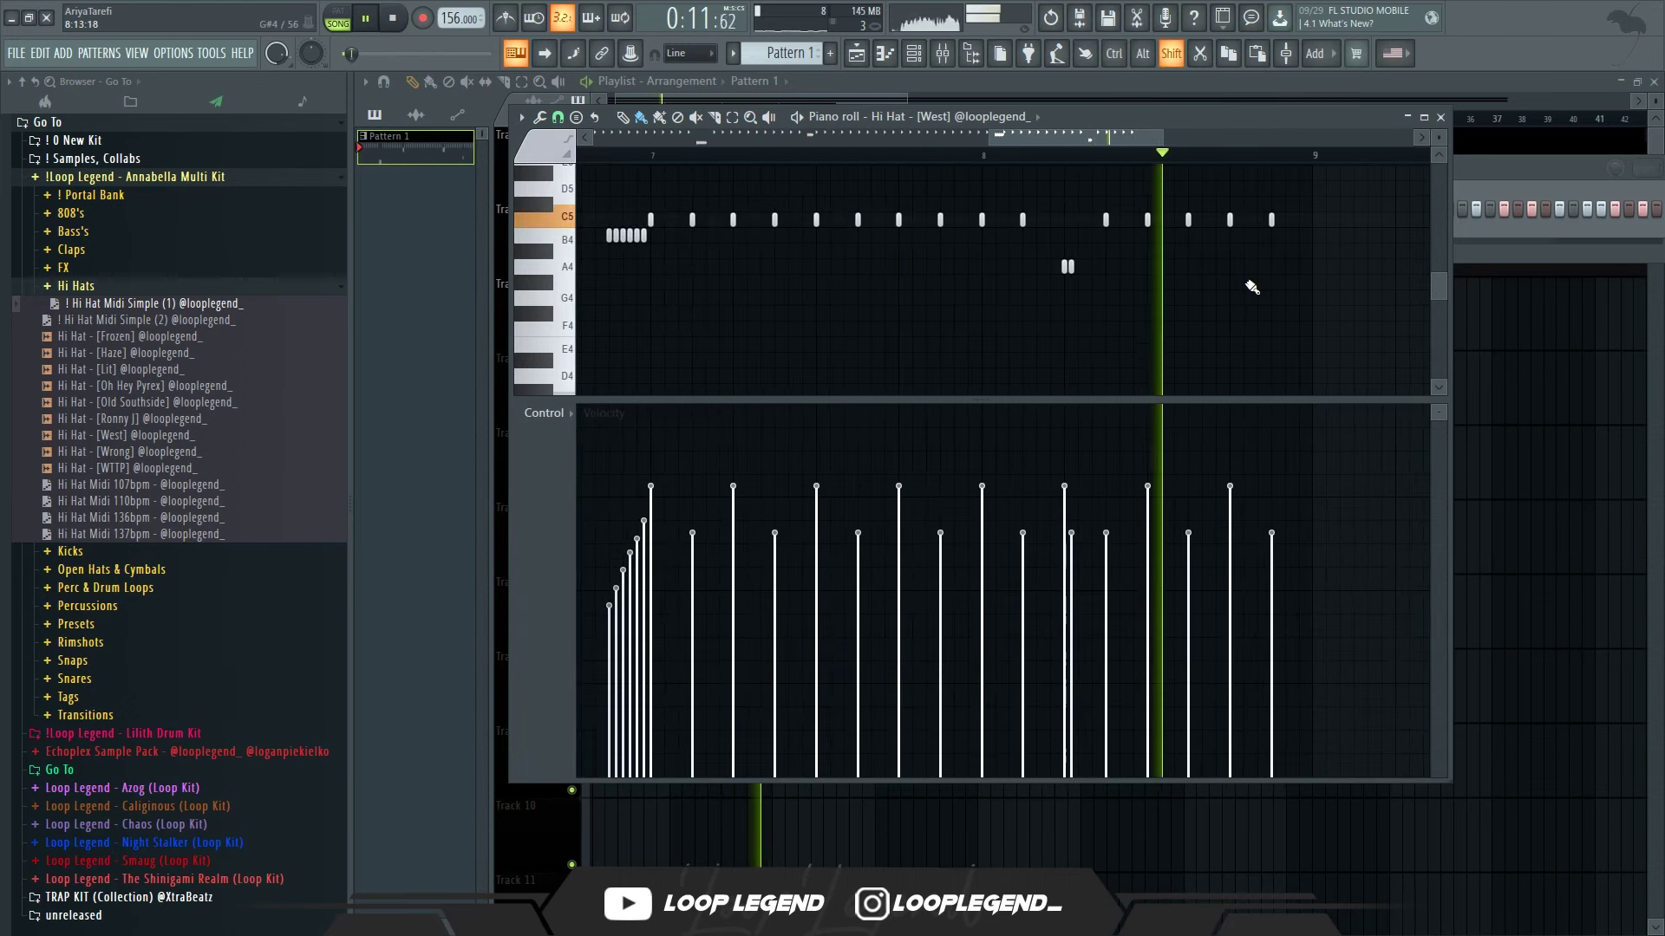
mouse_move(1224, 282)
mouse_down()
mouse_move(1260, 283)
mouse_move(1211, 319)
mouse_up()
right_click(1224, 285)
ctrl+scroll(1136, 328, down, 5)
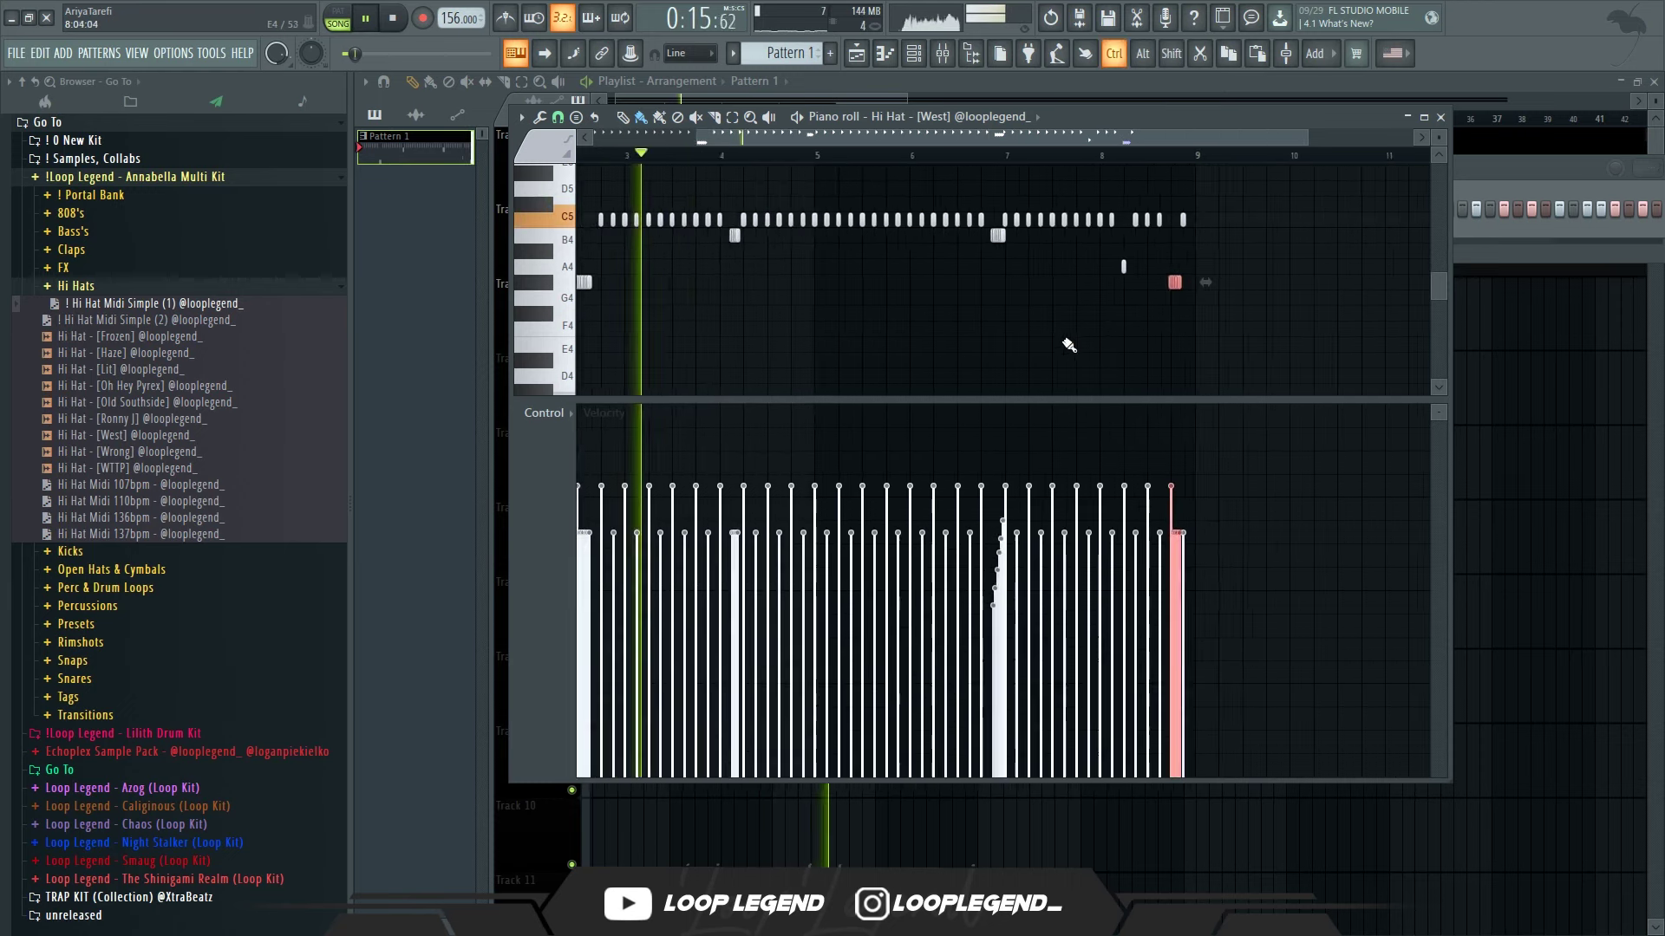
- Route the hi-hat channel to mixer insert 2 and lower its level to about -1.8 dB
key(F6)
key(ctrl+l)
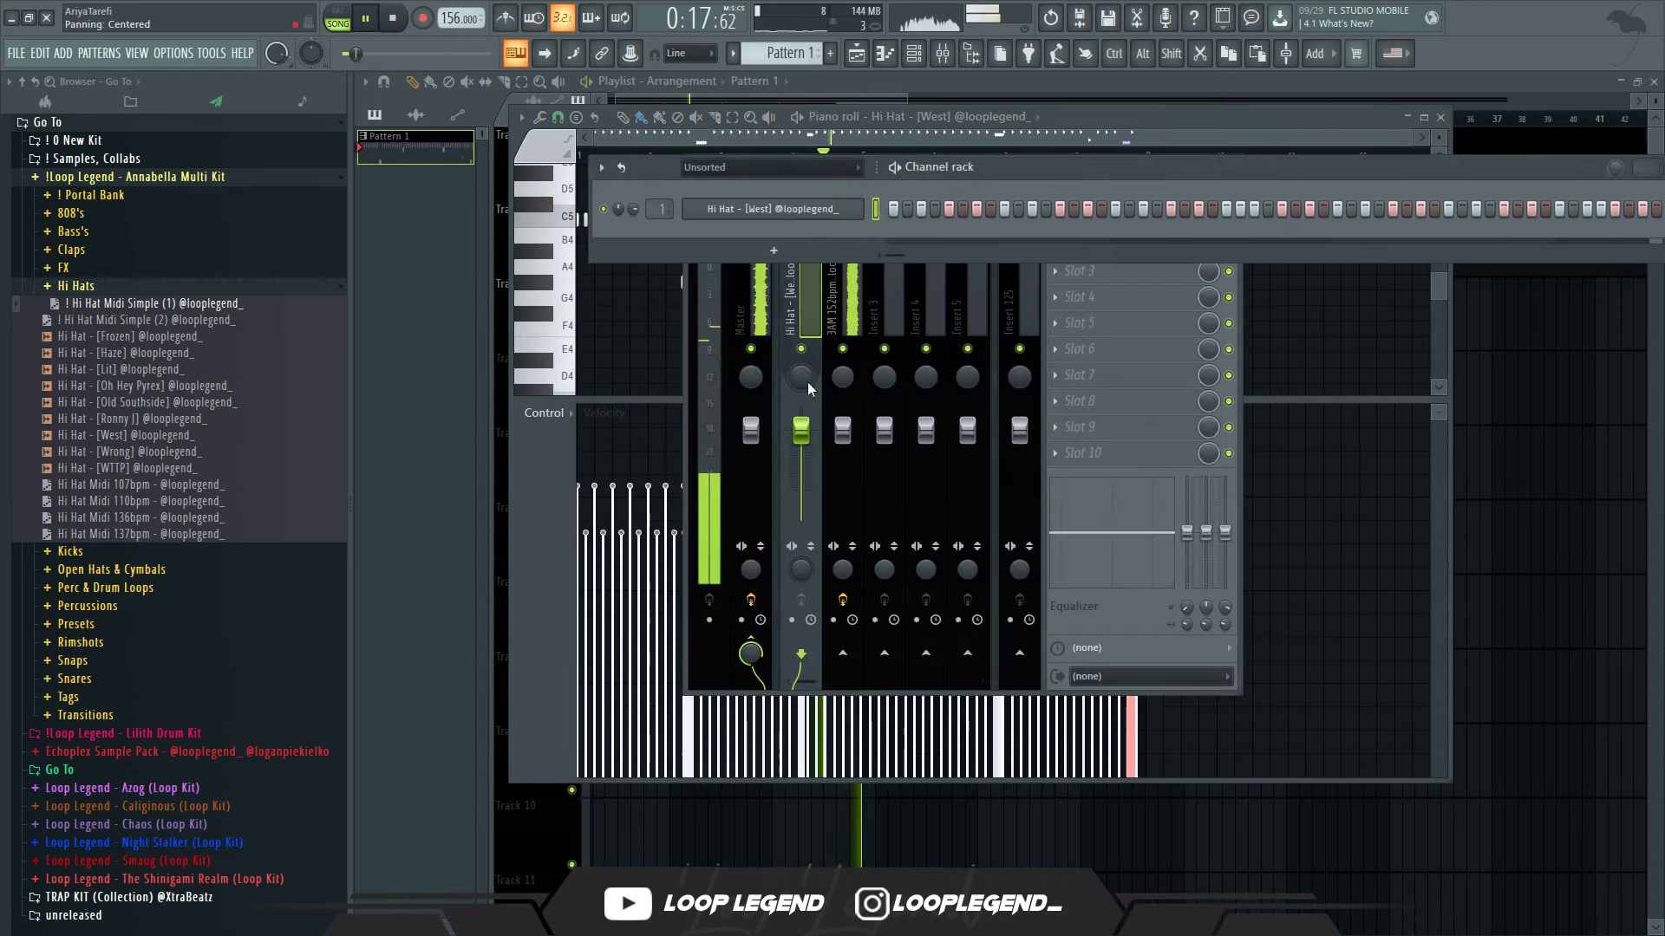
key(F6)
key(alt+Right)
drag(854, 420, 844, 380)
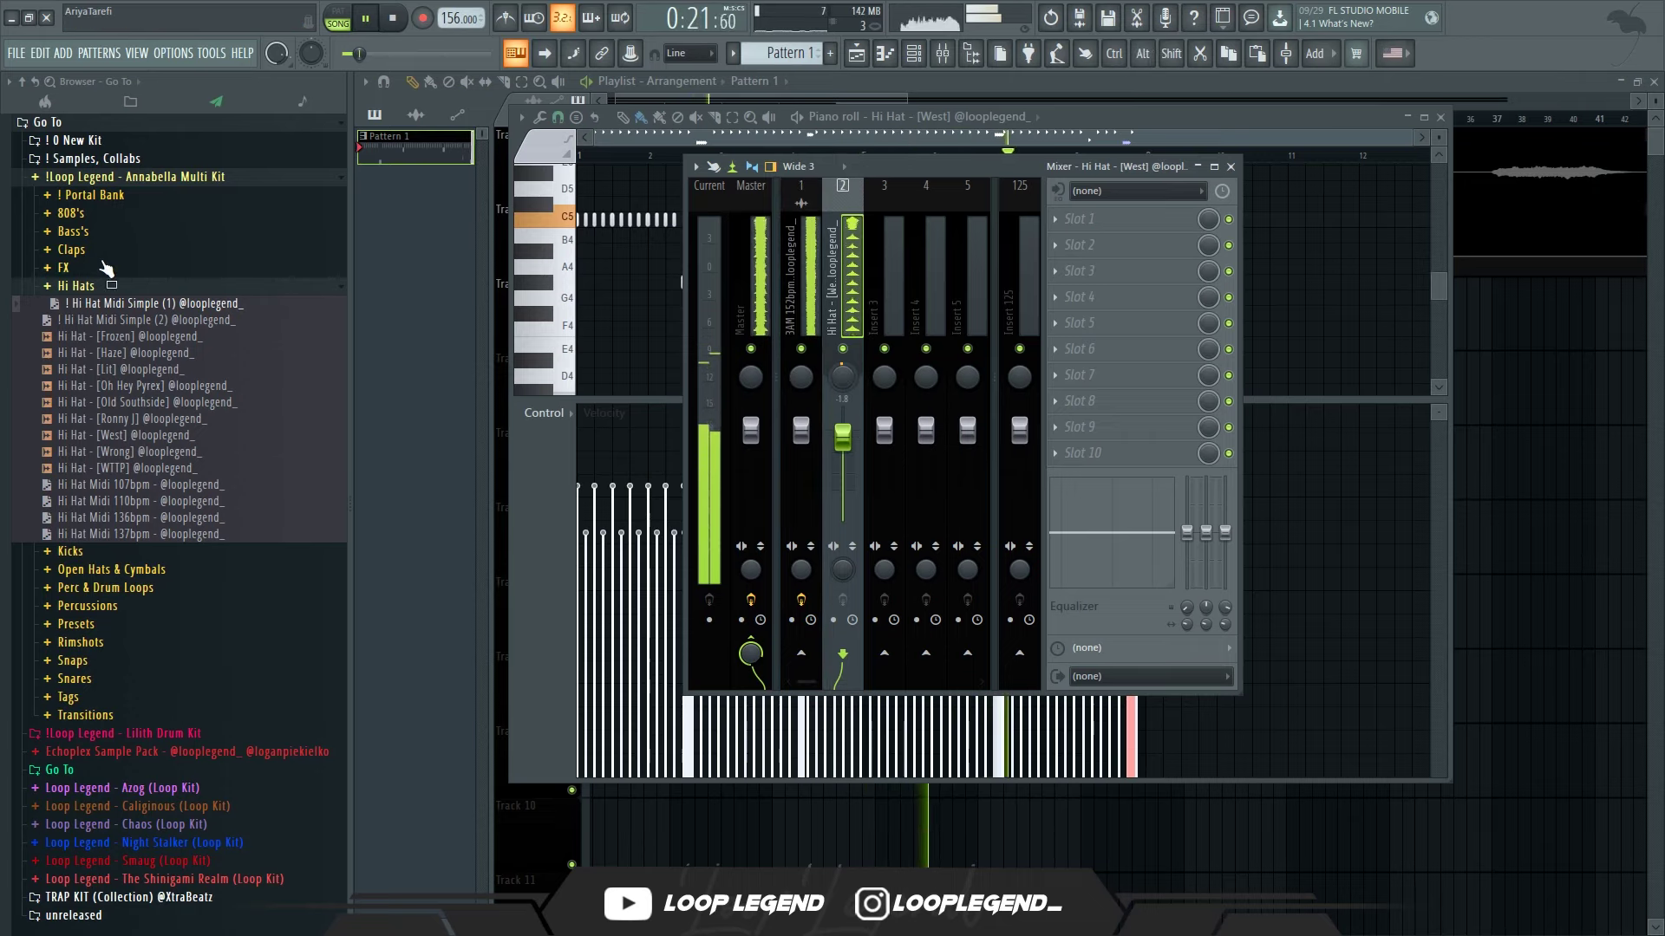
- Load Clap - [Merge] from the kit's Claps folder into a new channel with the Clap Midi 8 Bar pattern
click(95, 251)
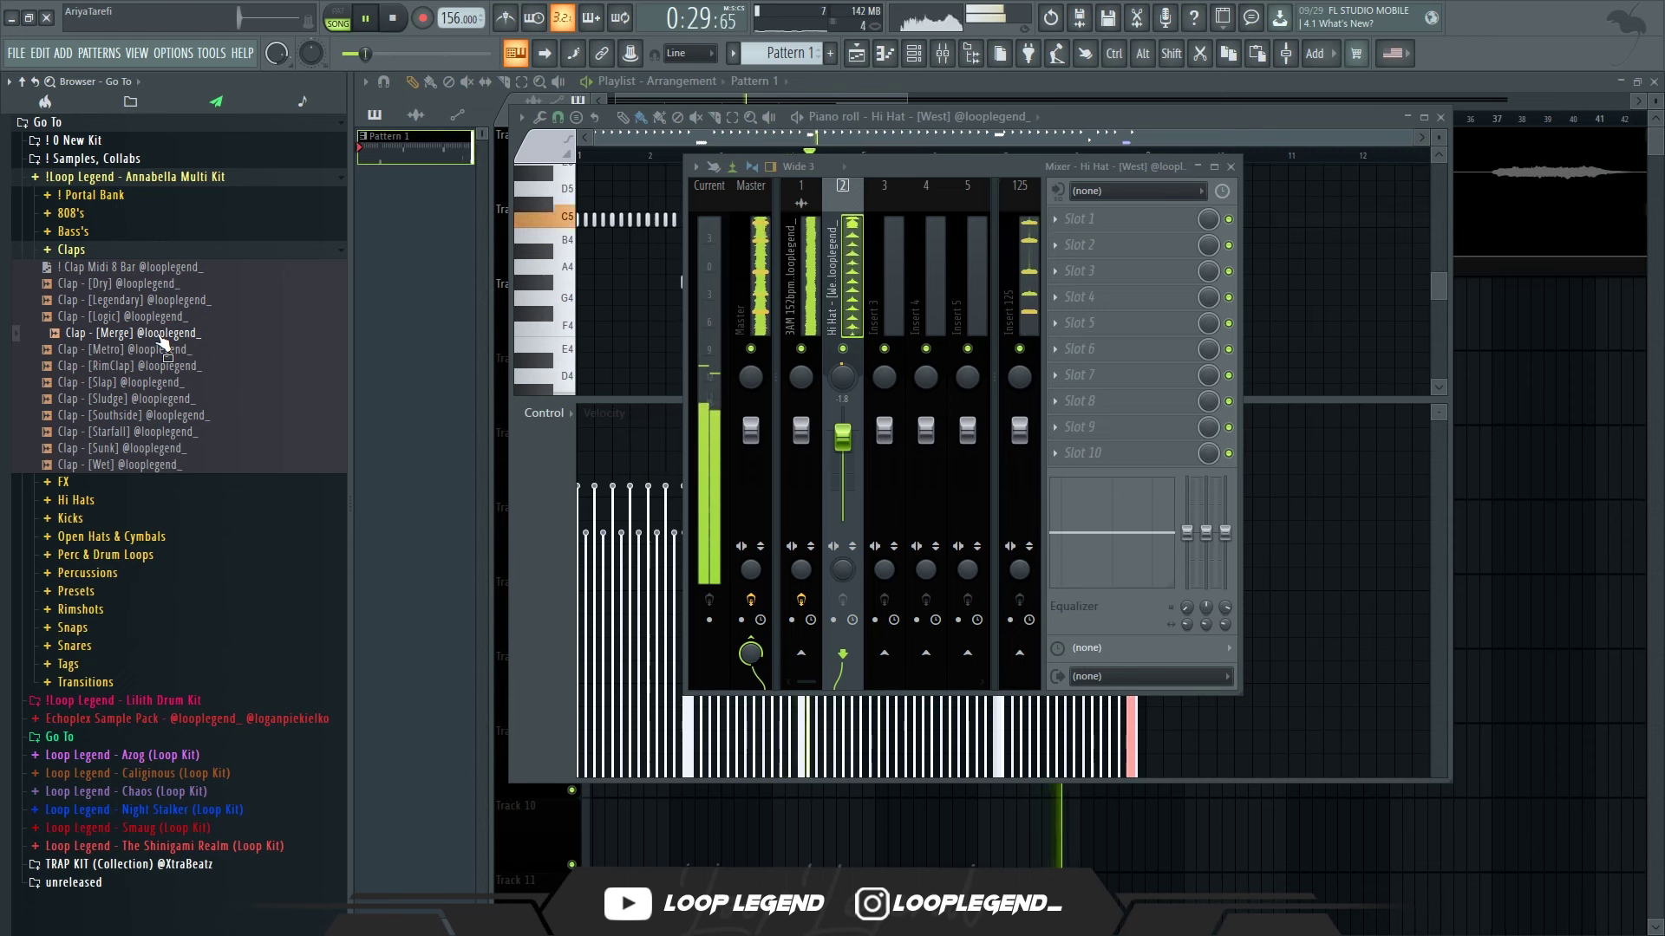
right_click(160, 338)
click(336, 326)
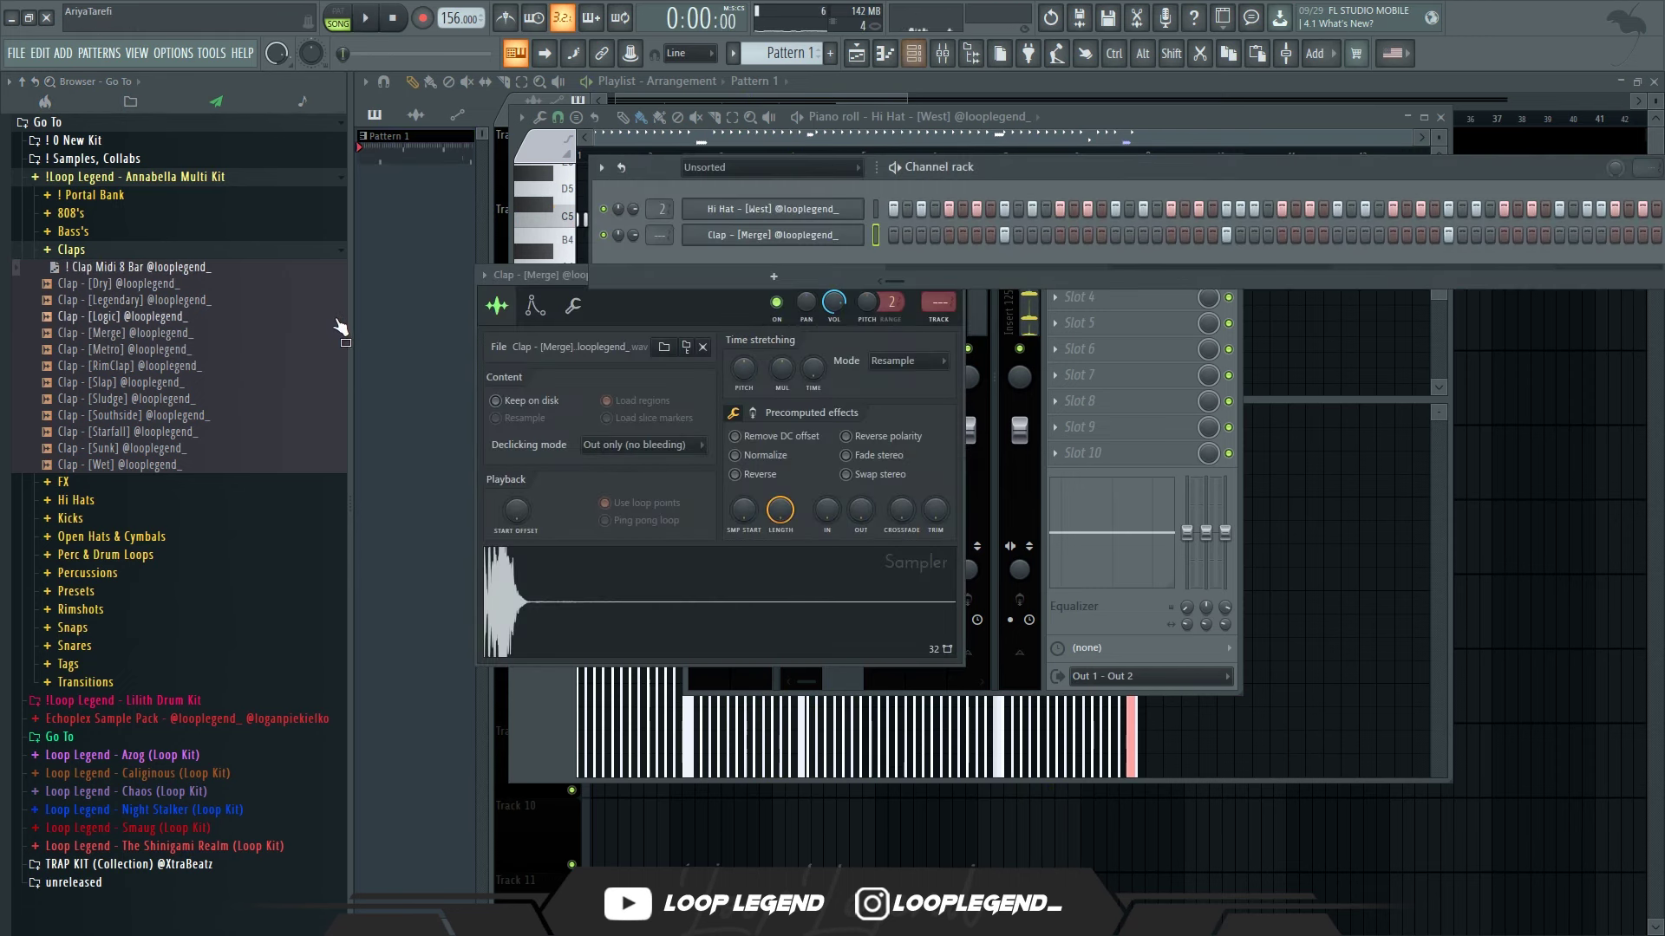
- Route the clap channel to mixer insert 3 and lower its level to about -4.5 dB
key(ctrl+l)
key(F6)
key(space)
drag(885, 427, 889, 449)
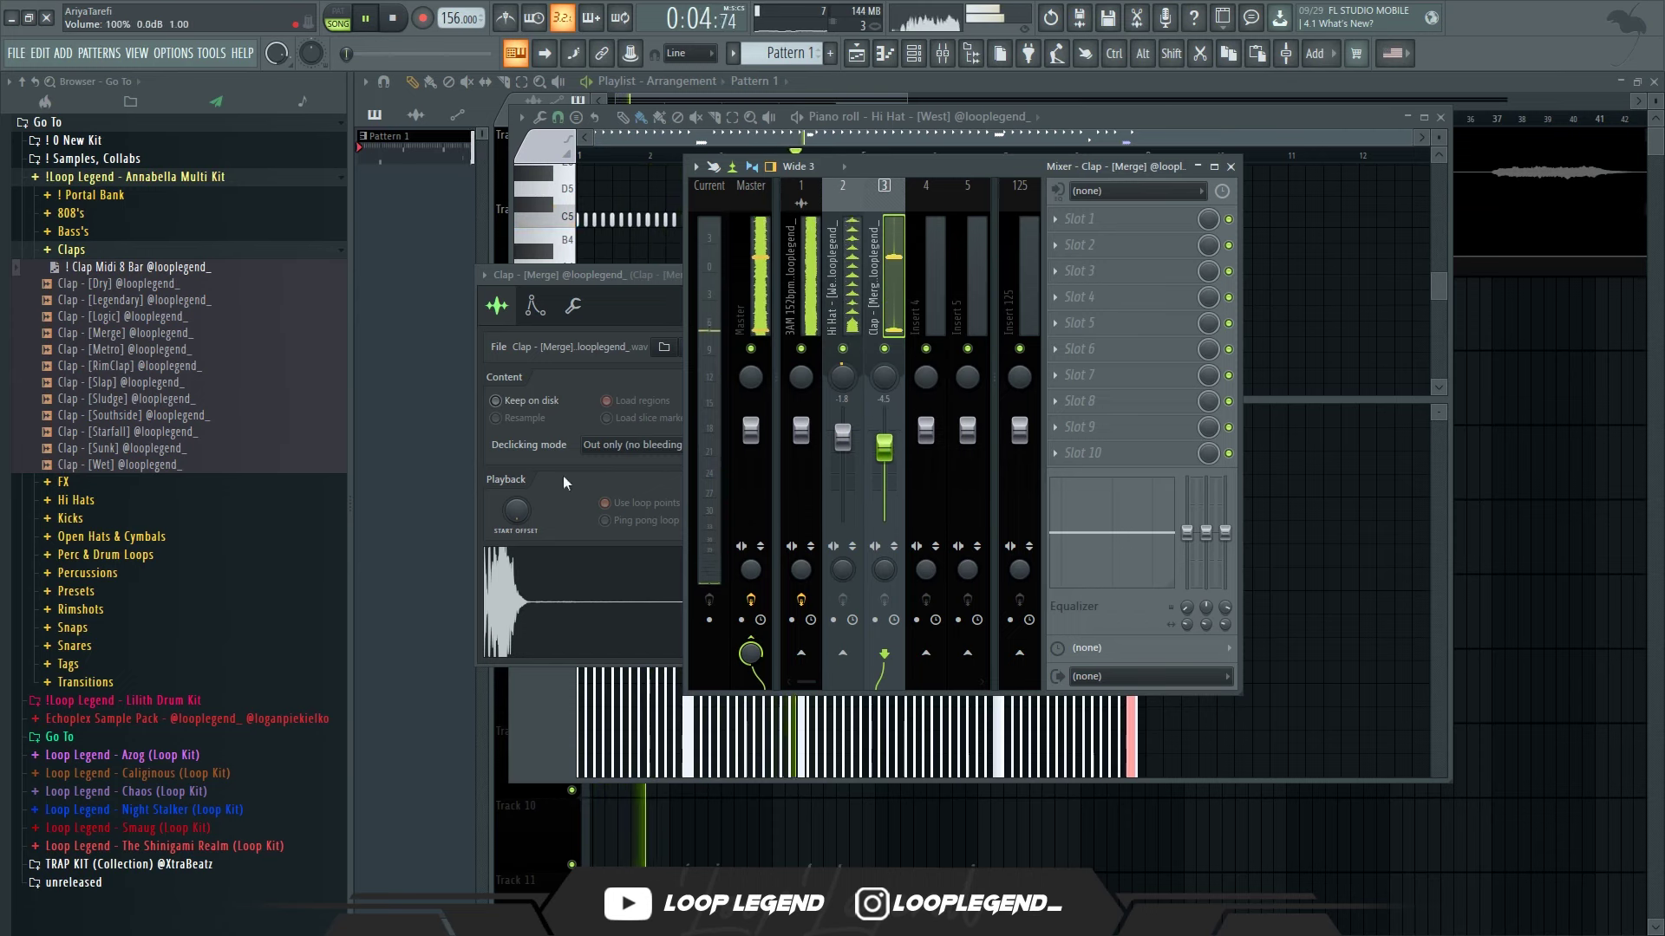
- Audition samples in the kit's 808's folder and load 808 - [SpiLex] into a new channel
click(71, 248)
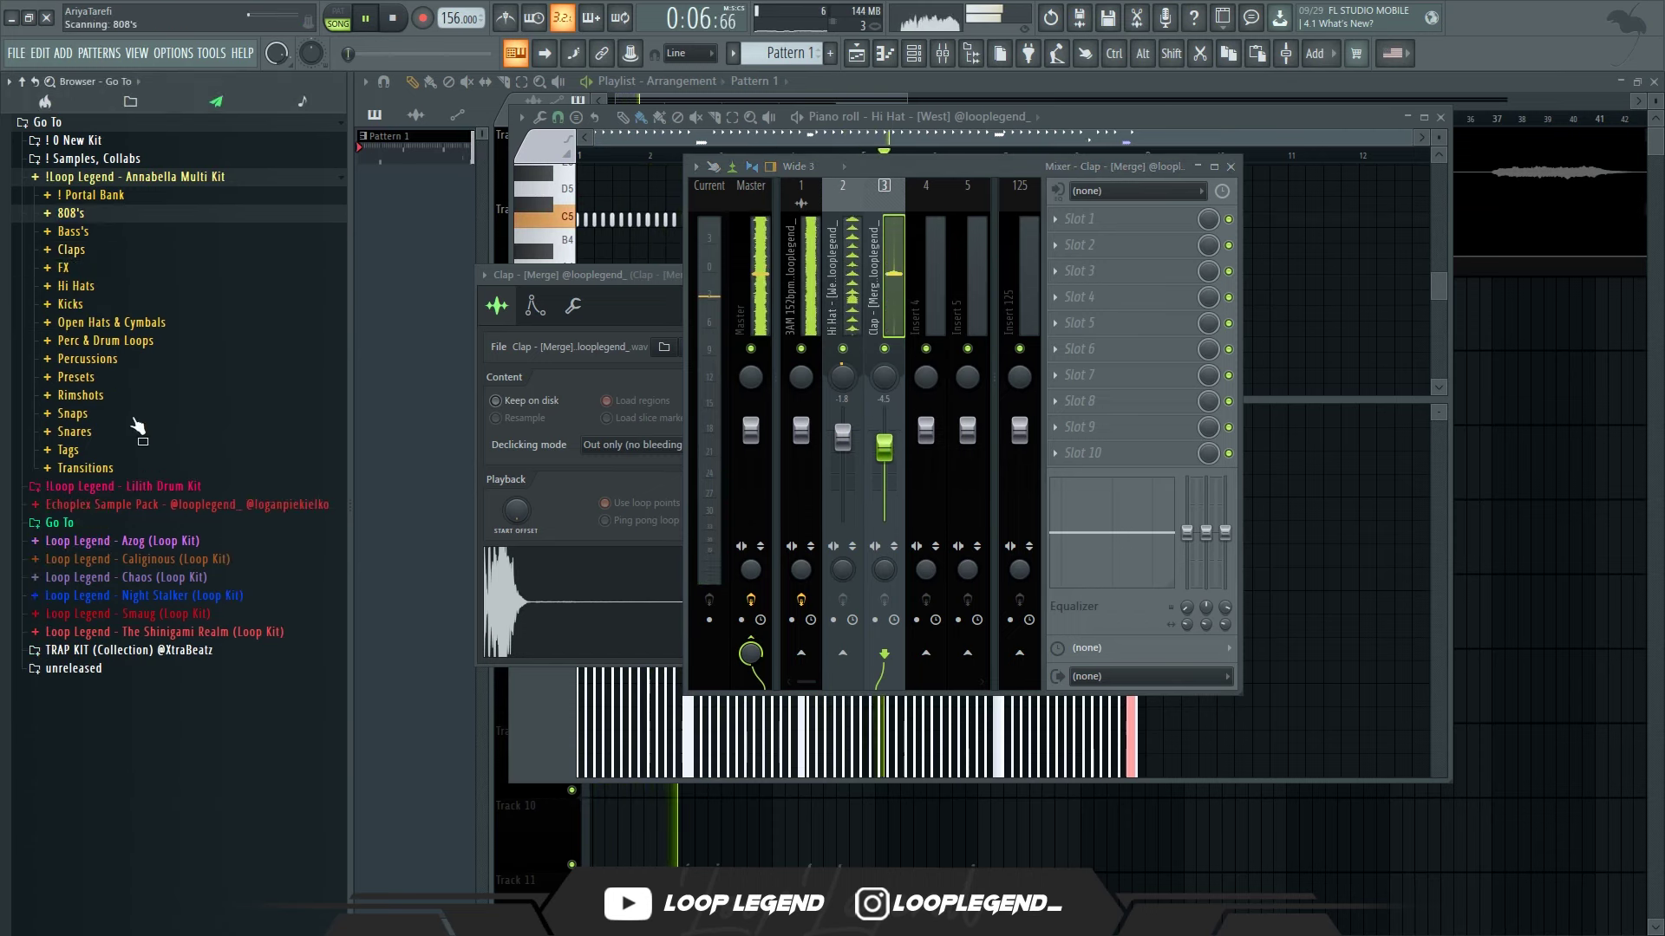
click(142, 514)
click(150, 543)
click(146, 530)
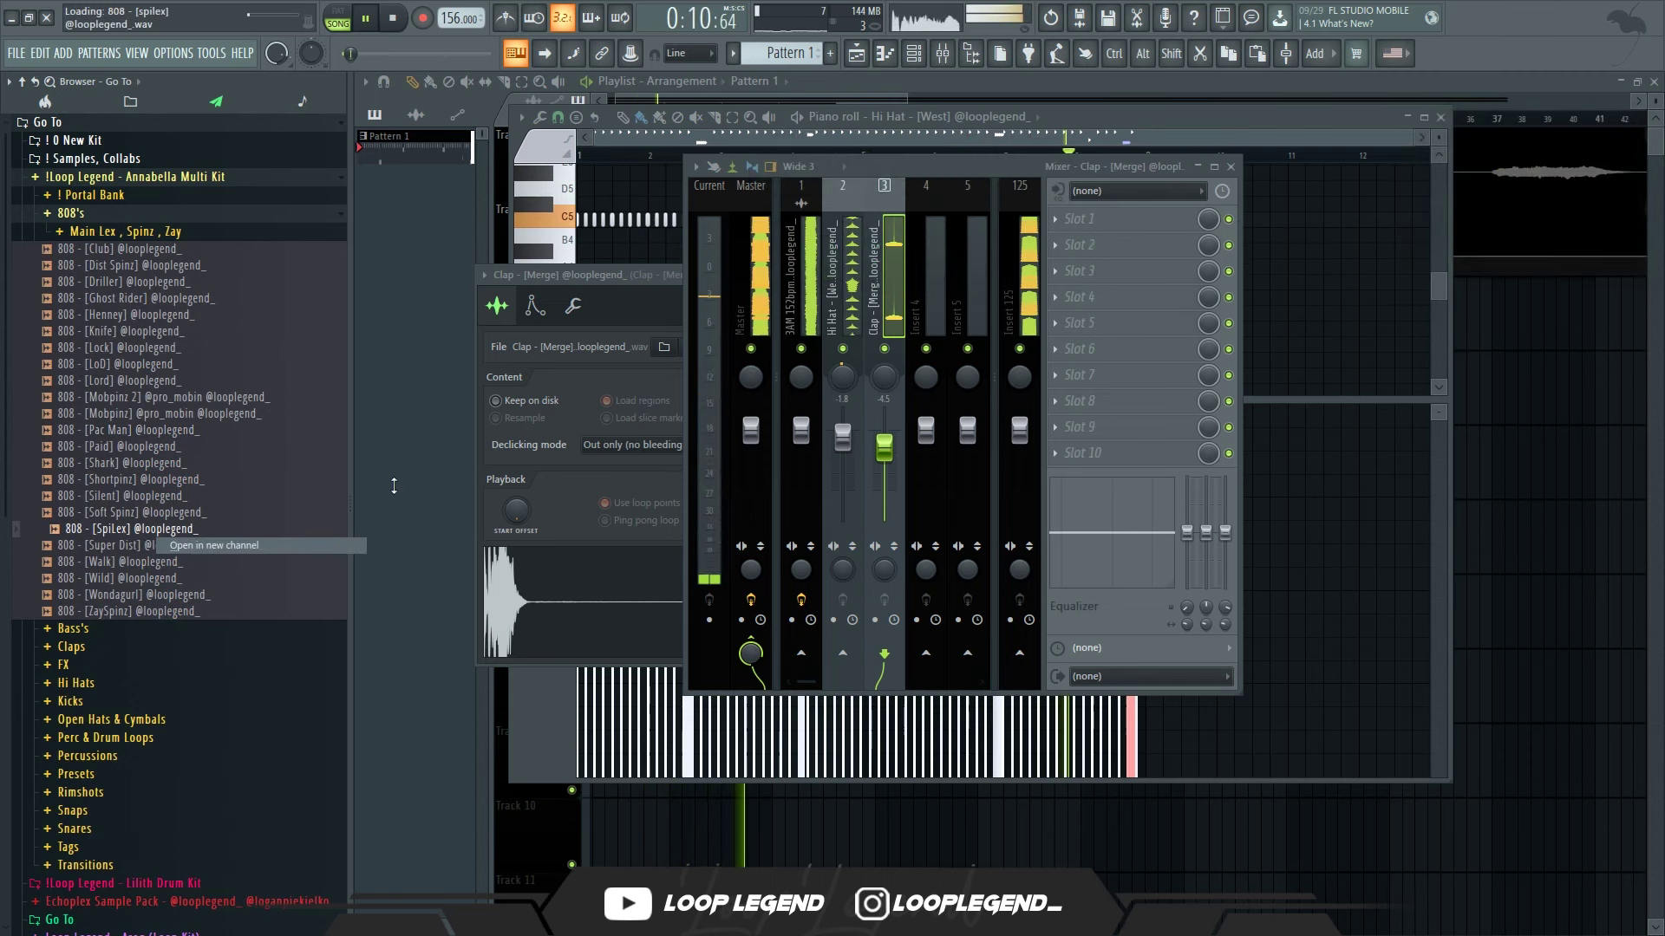
- Place an 808 hit on the first step of the pattern and open the 808 channel in the piano roll
key(F6)
click(892, 261)
key(F7)
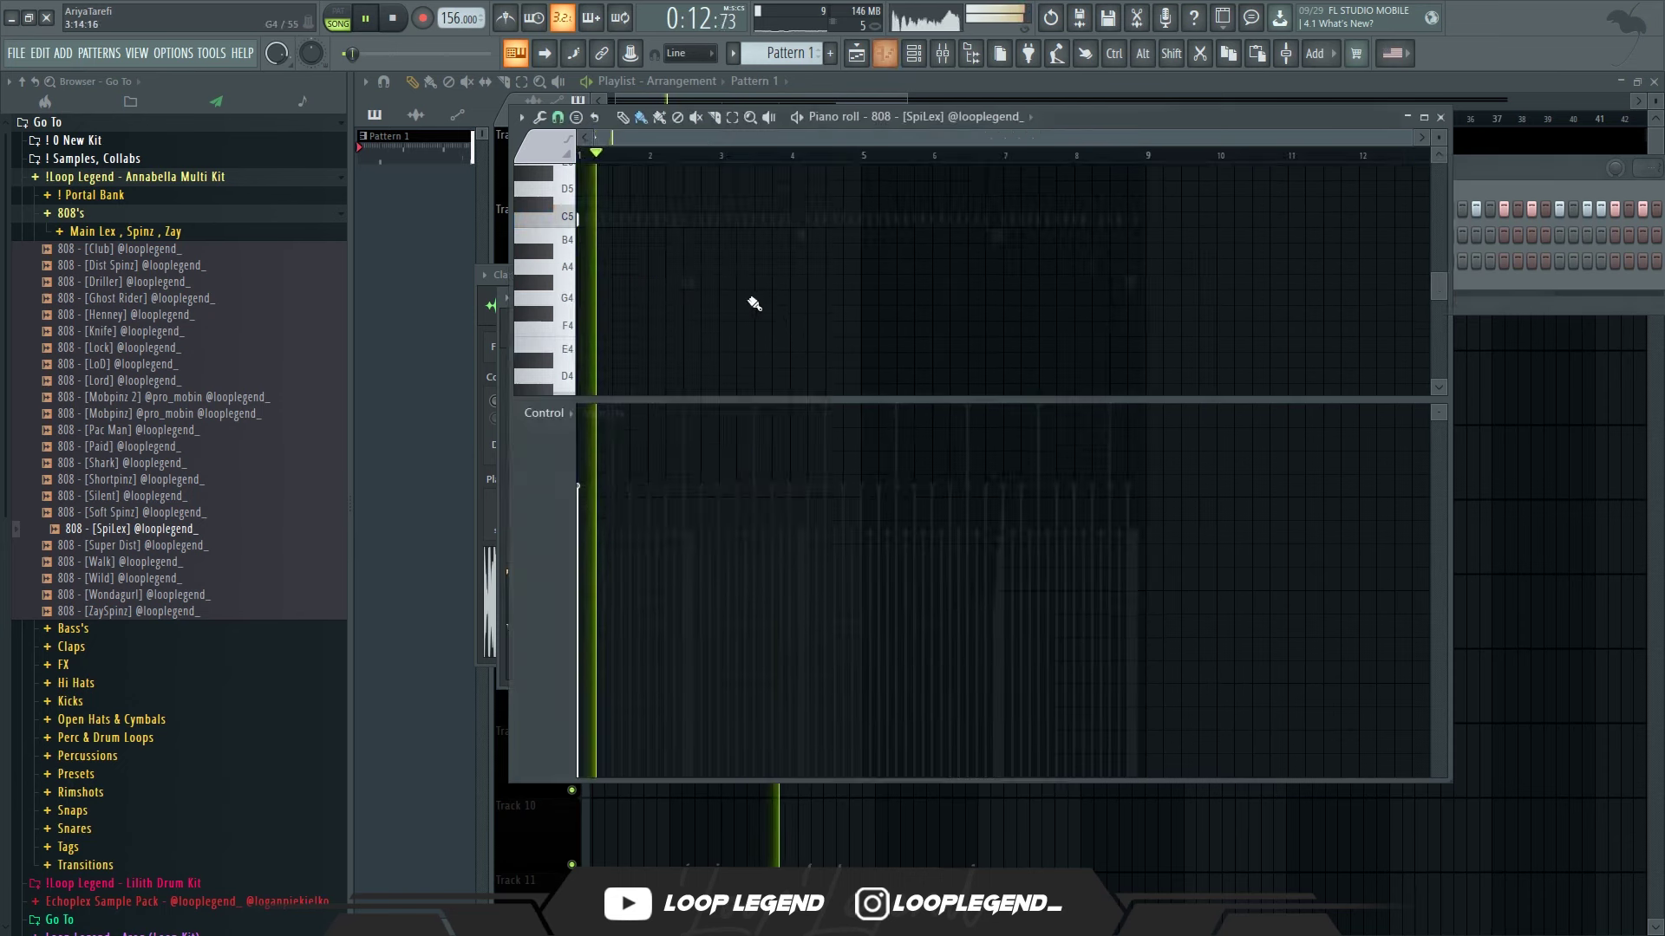
- Raise the first 808 note to D#5 and set the piano roll's snap to Step
ctrl+scroll(648, 294, up, 5)
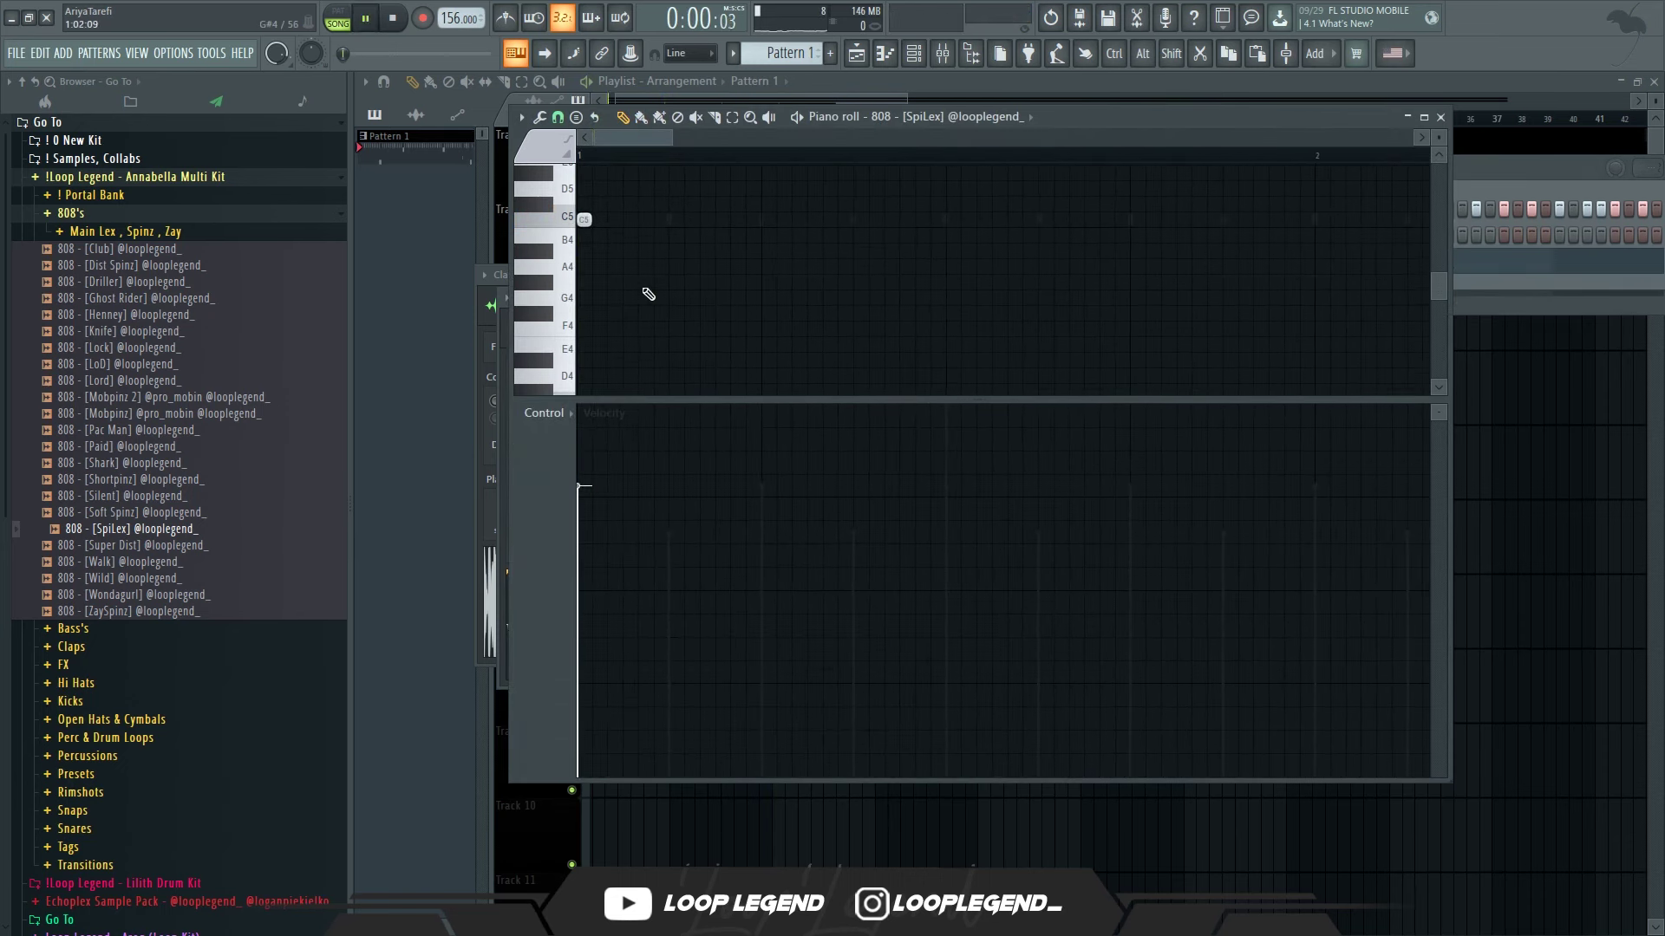
scroll(649, 295, up, 3)
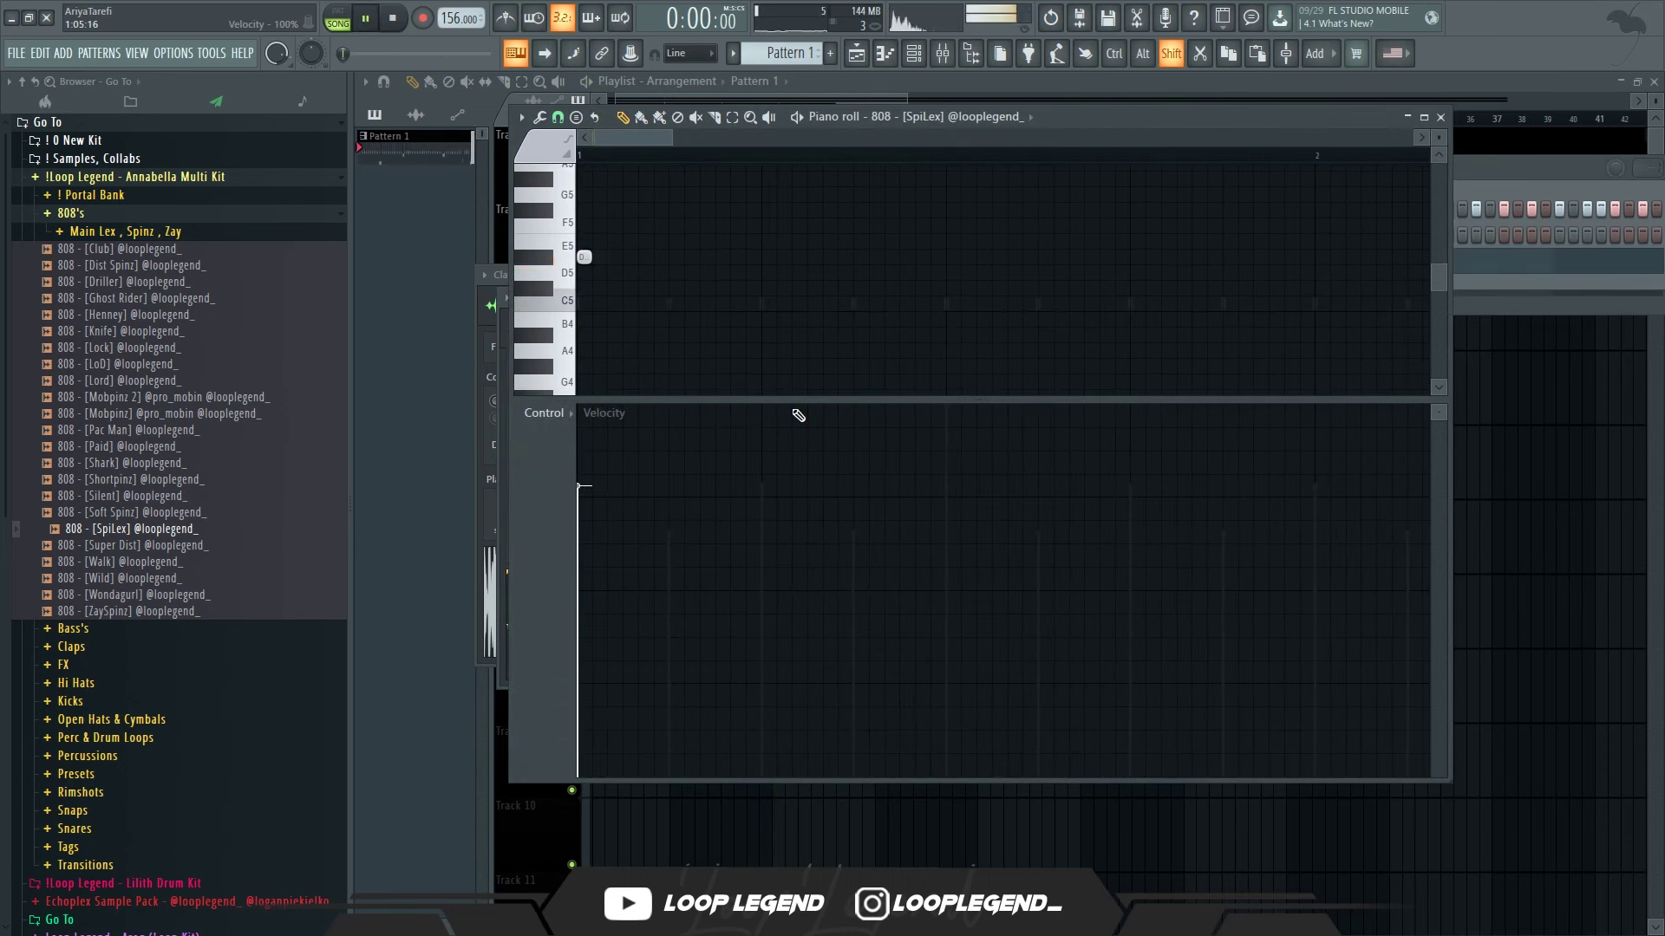
key(space)
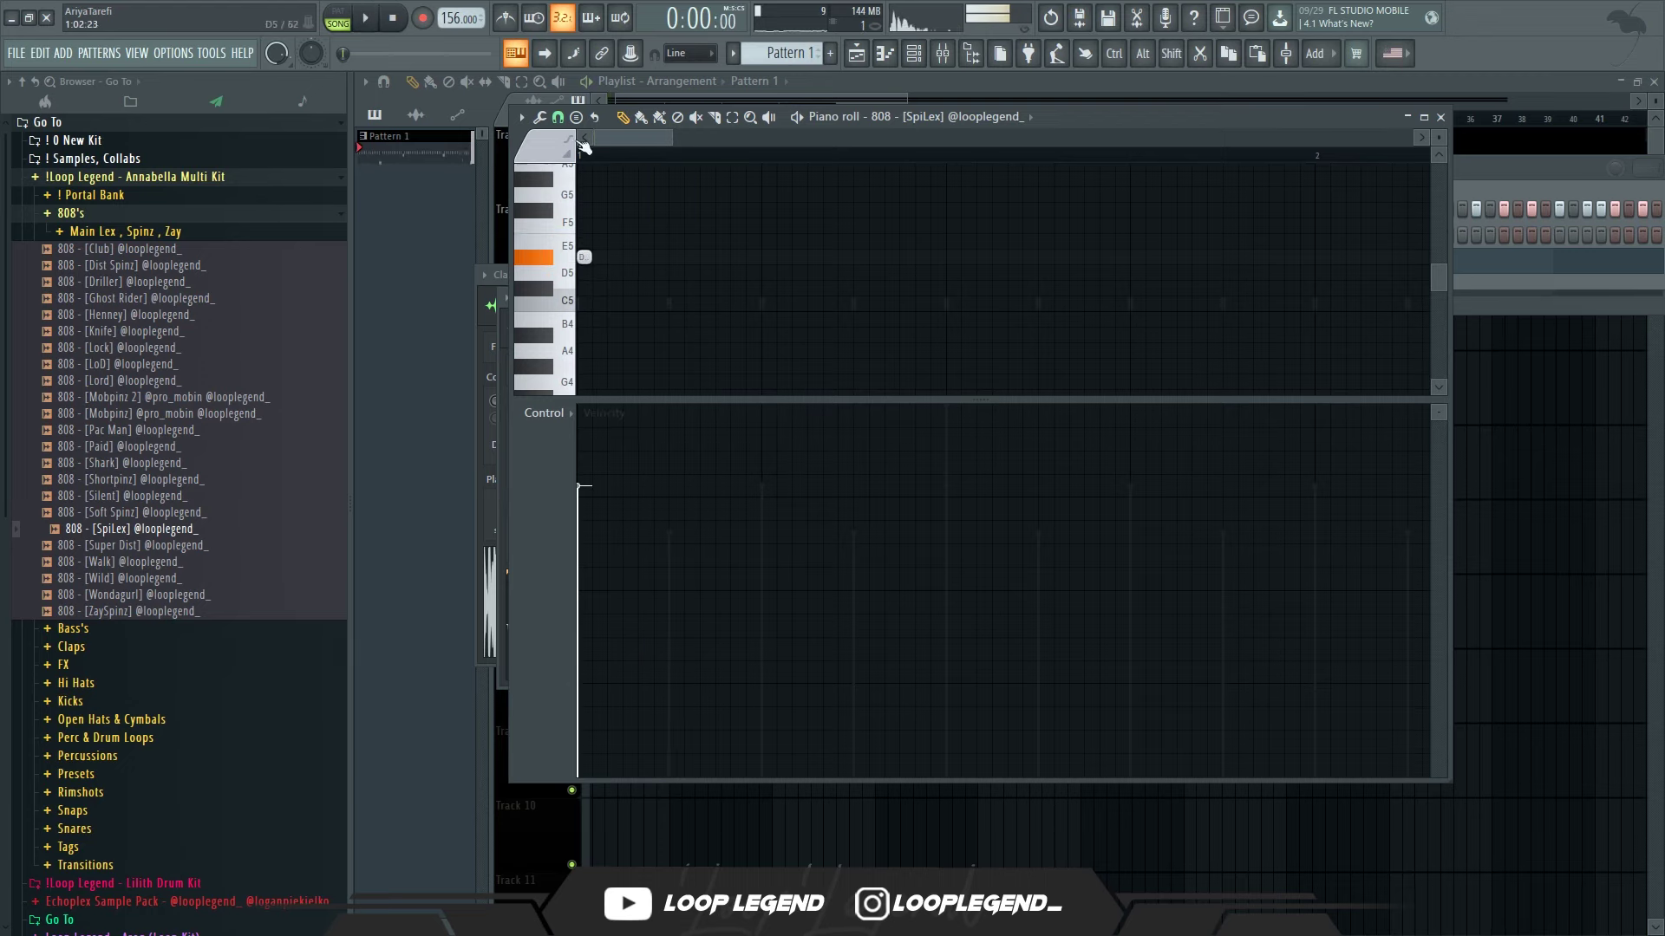
click(557, 117)
click(581, 266)
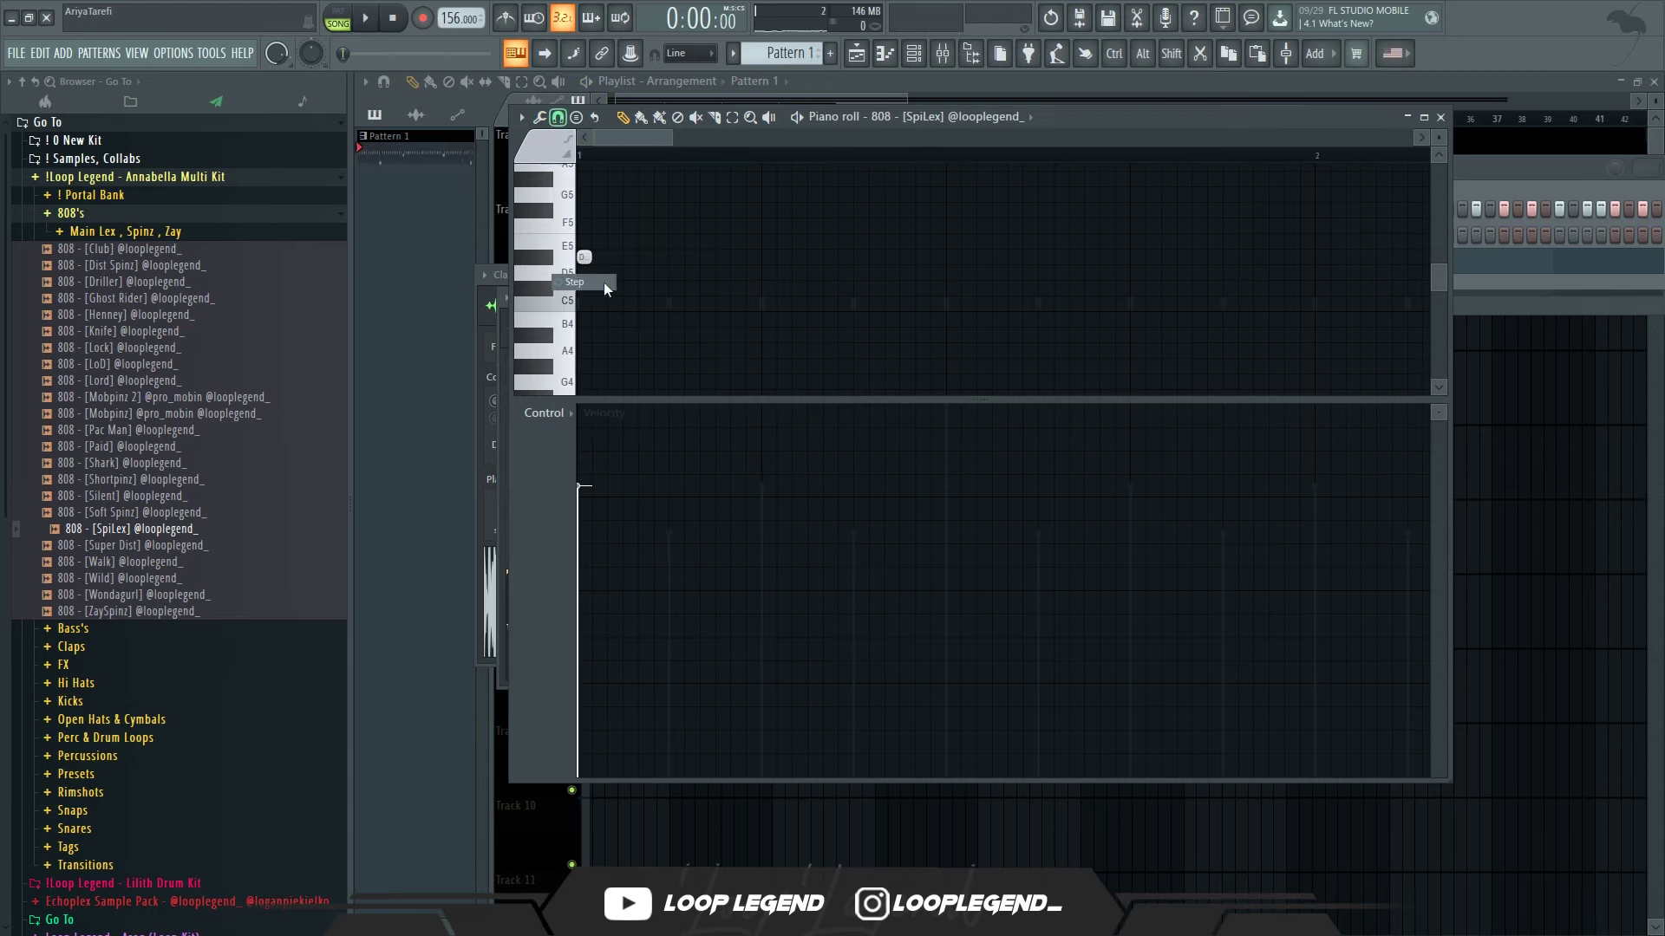
- Lengthen the first 808 note to two steps and raise its velocity to maximum
drag(590, 257, 668, 257)
drag(666, 501, 644, 382)
scroll(636, 204, down, 4)
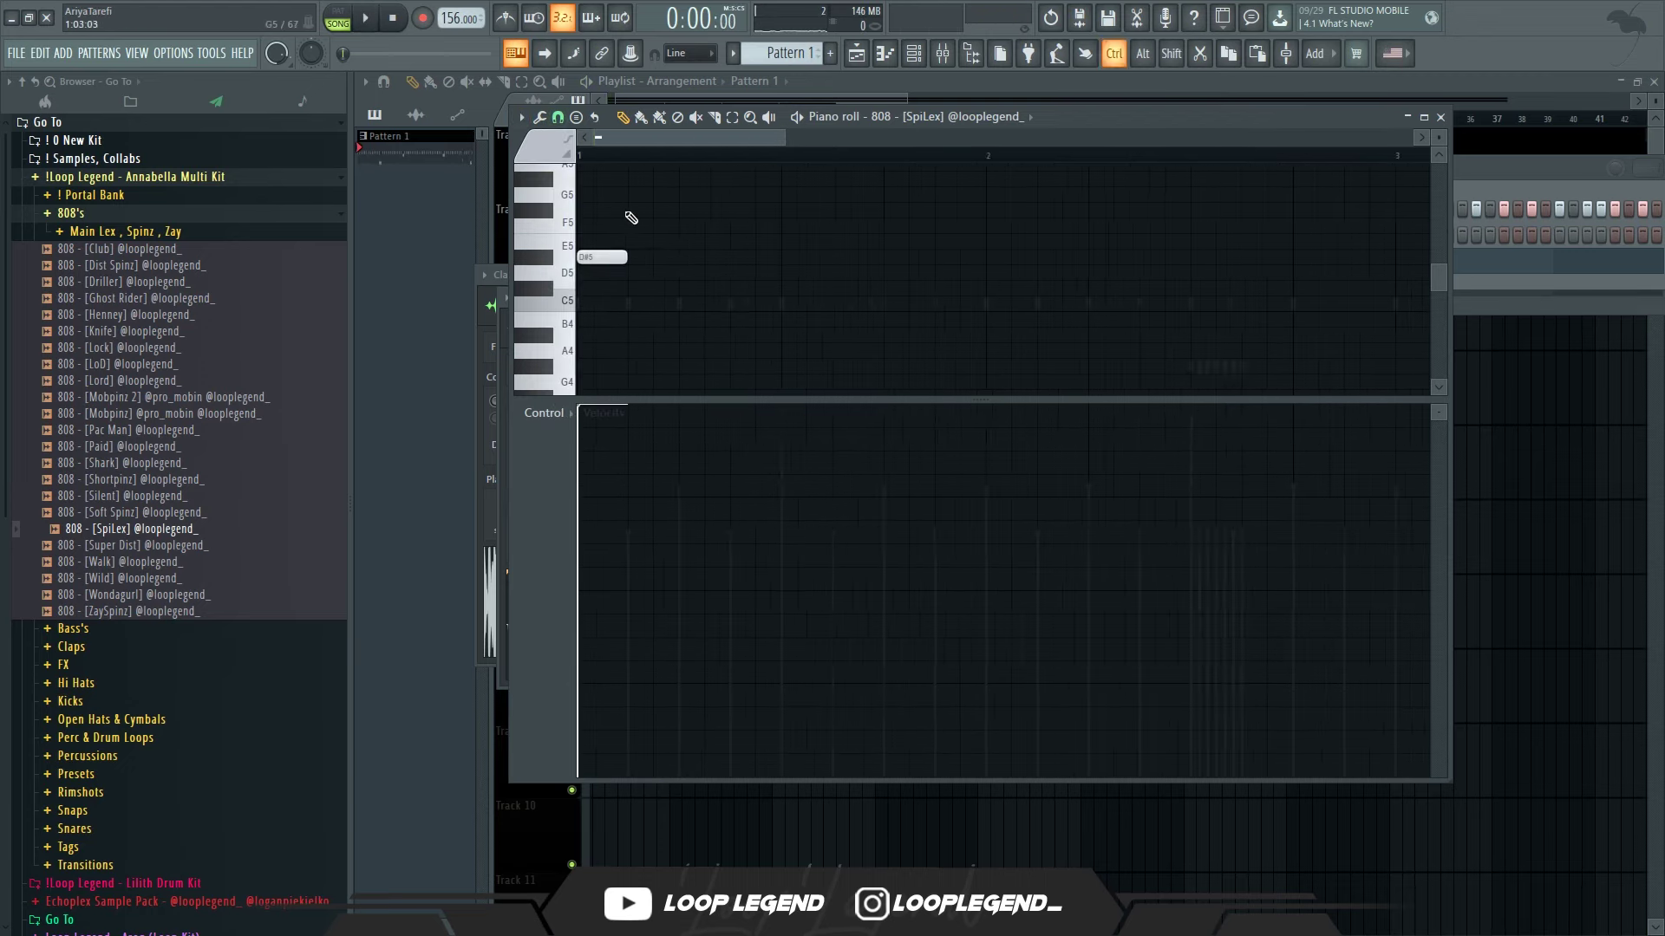
click(587, 259)
- Set the fade out in the 808 channel's sampler settings to about 36%
key(F6)
click(724, 263)
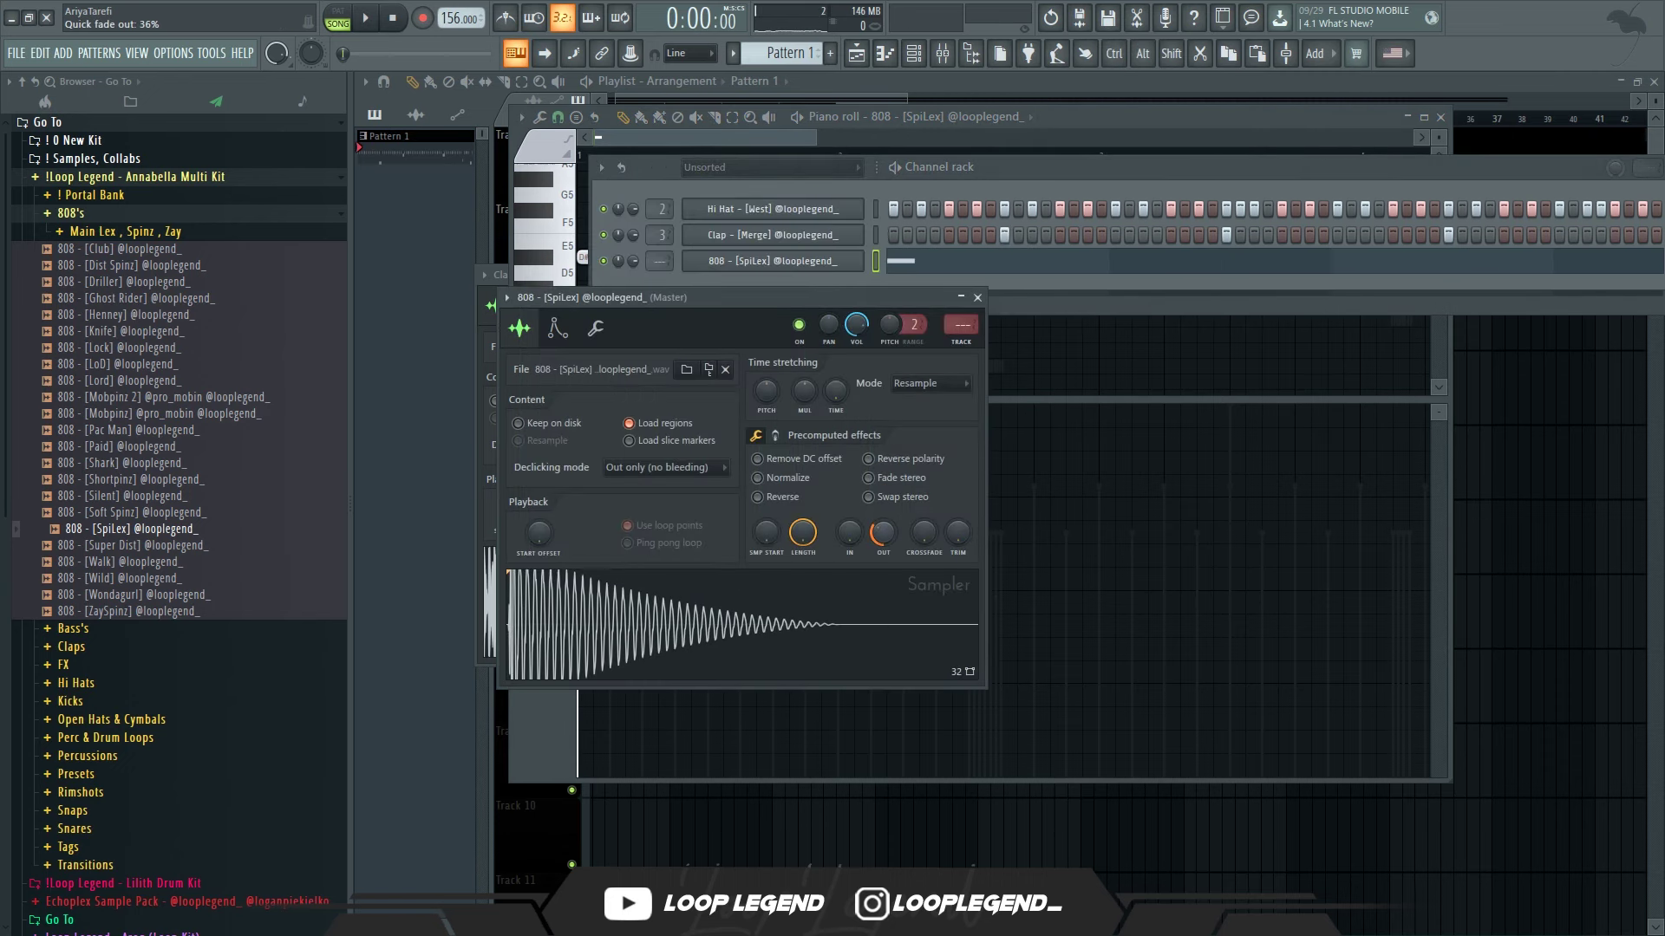
drag(883, 532, 883, 527)
key(Escape)
key(F6)
- Add two-step D#5 808 notes at steps 13 and 15 of bar 1, step 5 of bar 2 and the start of bar 3
scroll(792, 294, up, 1)
key(space)
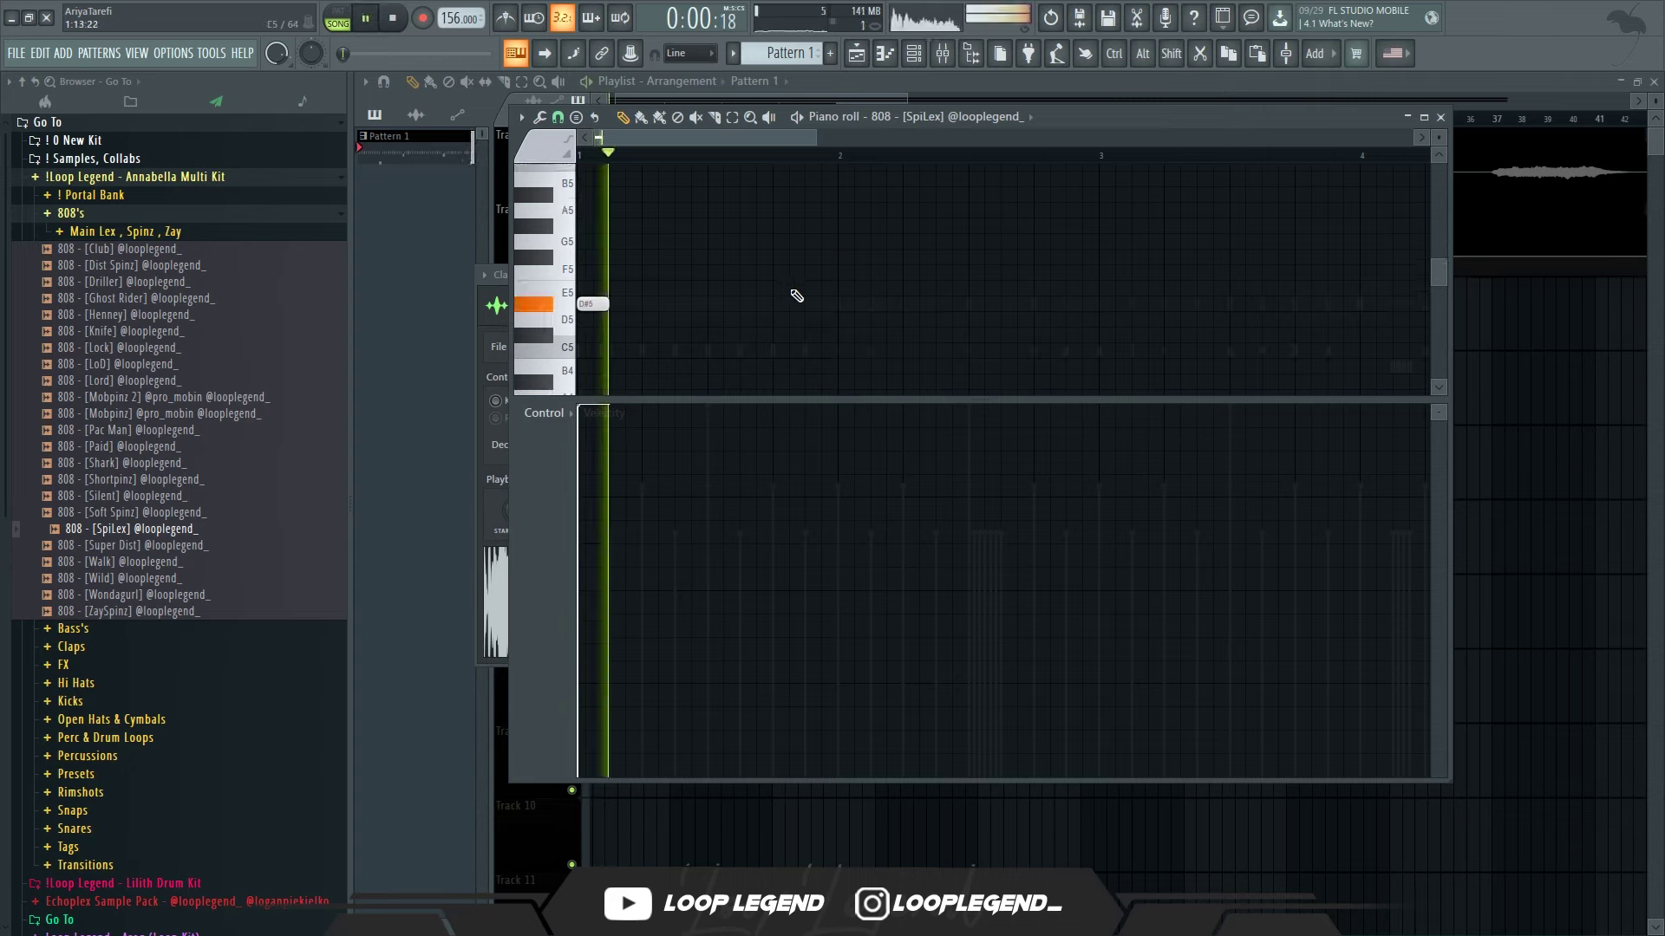
drag(811, 304, 788, 300)
key(space)
click(791, 304)
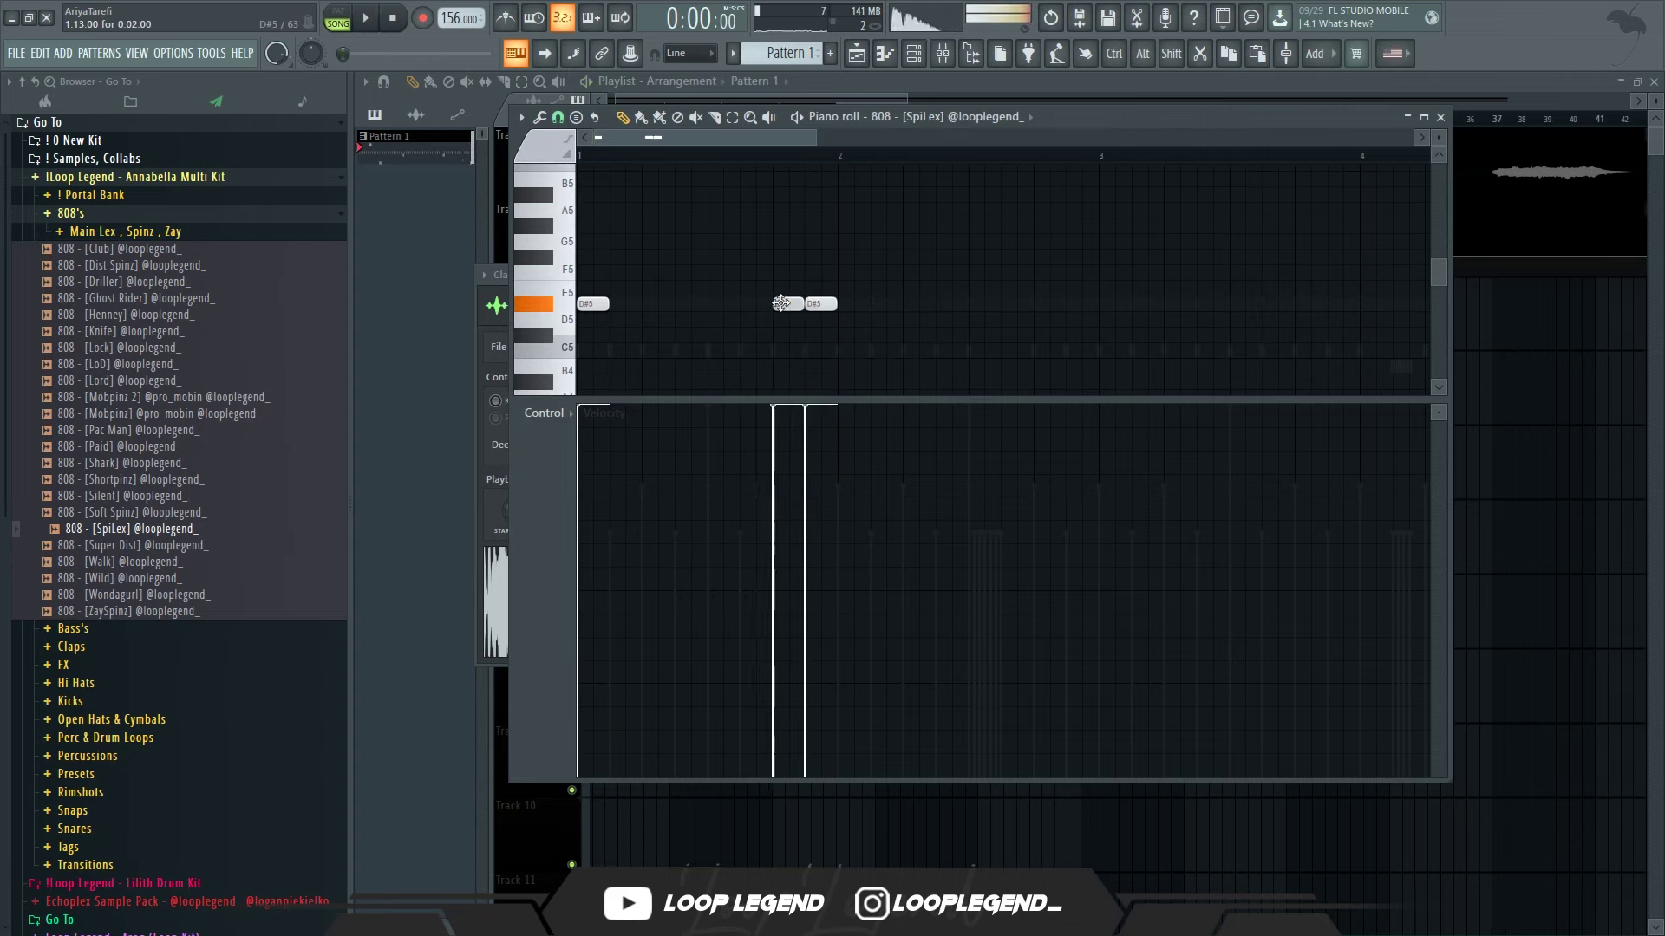
click(919, 303)
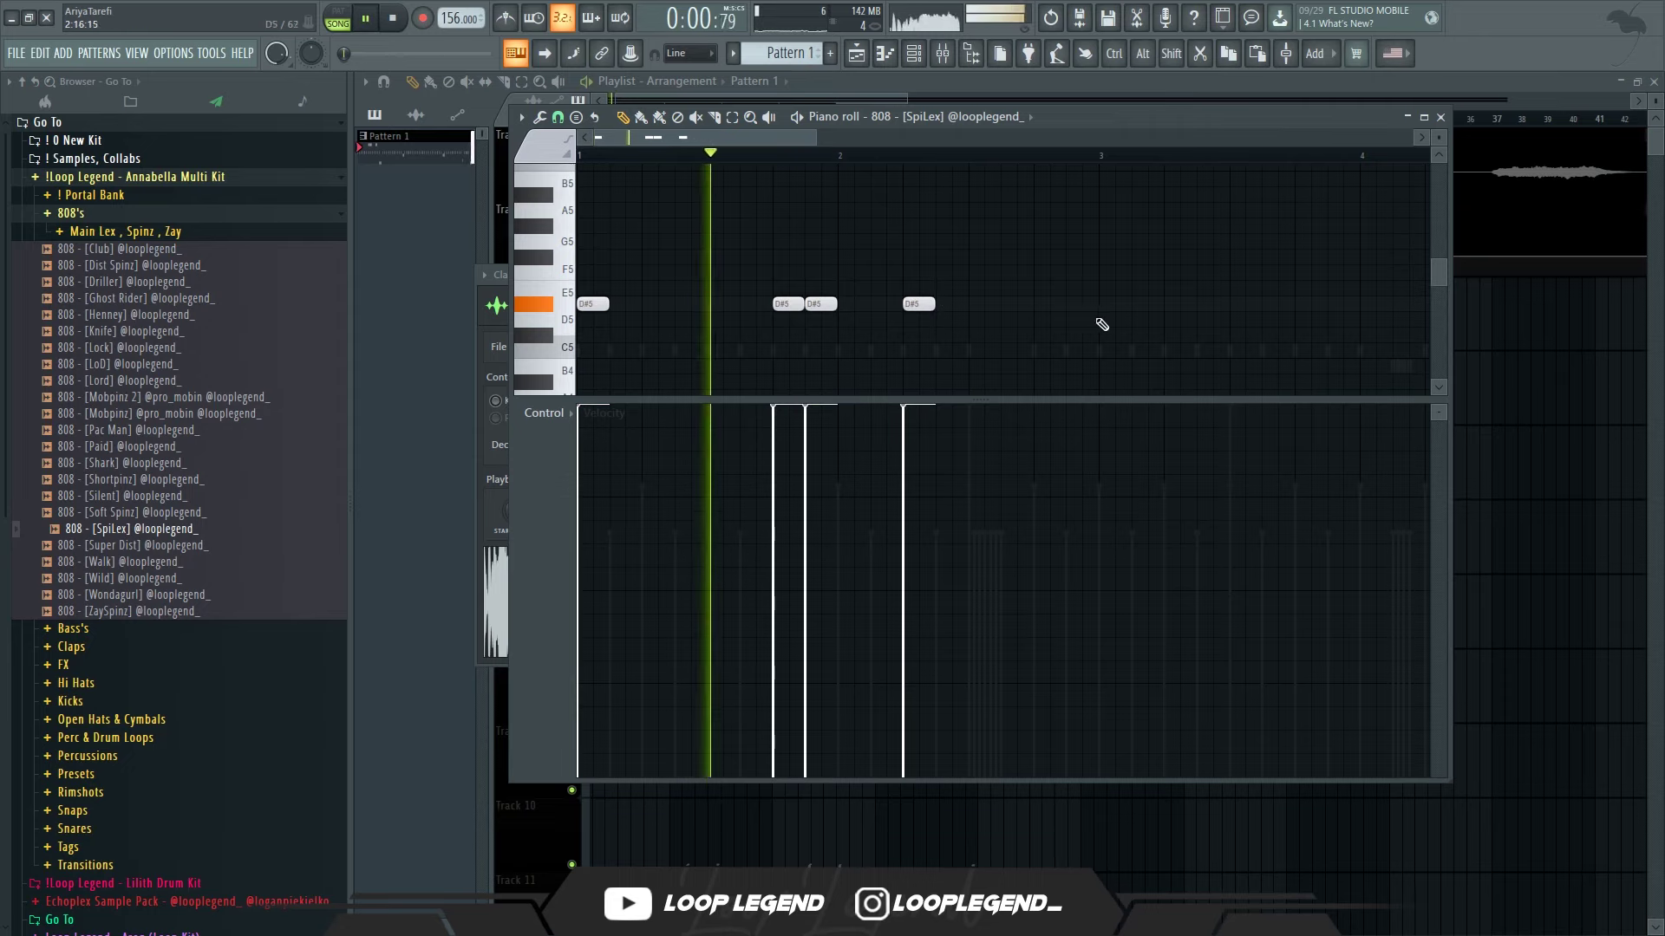
click(1114, 303)
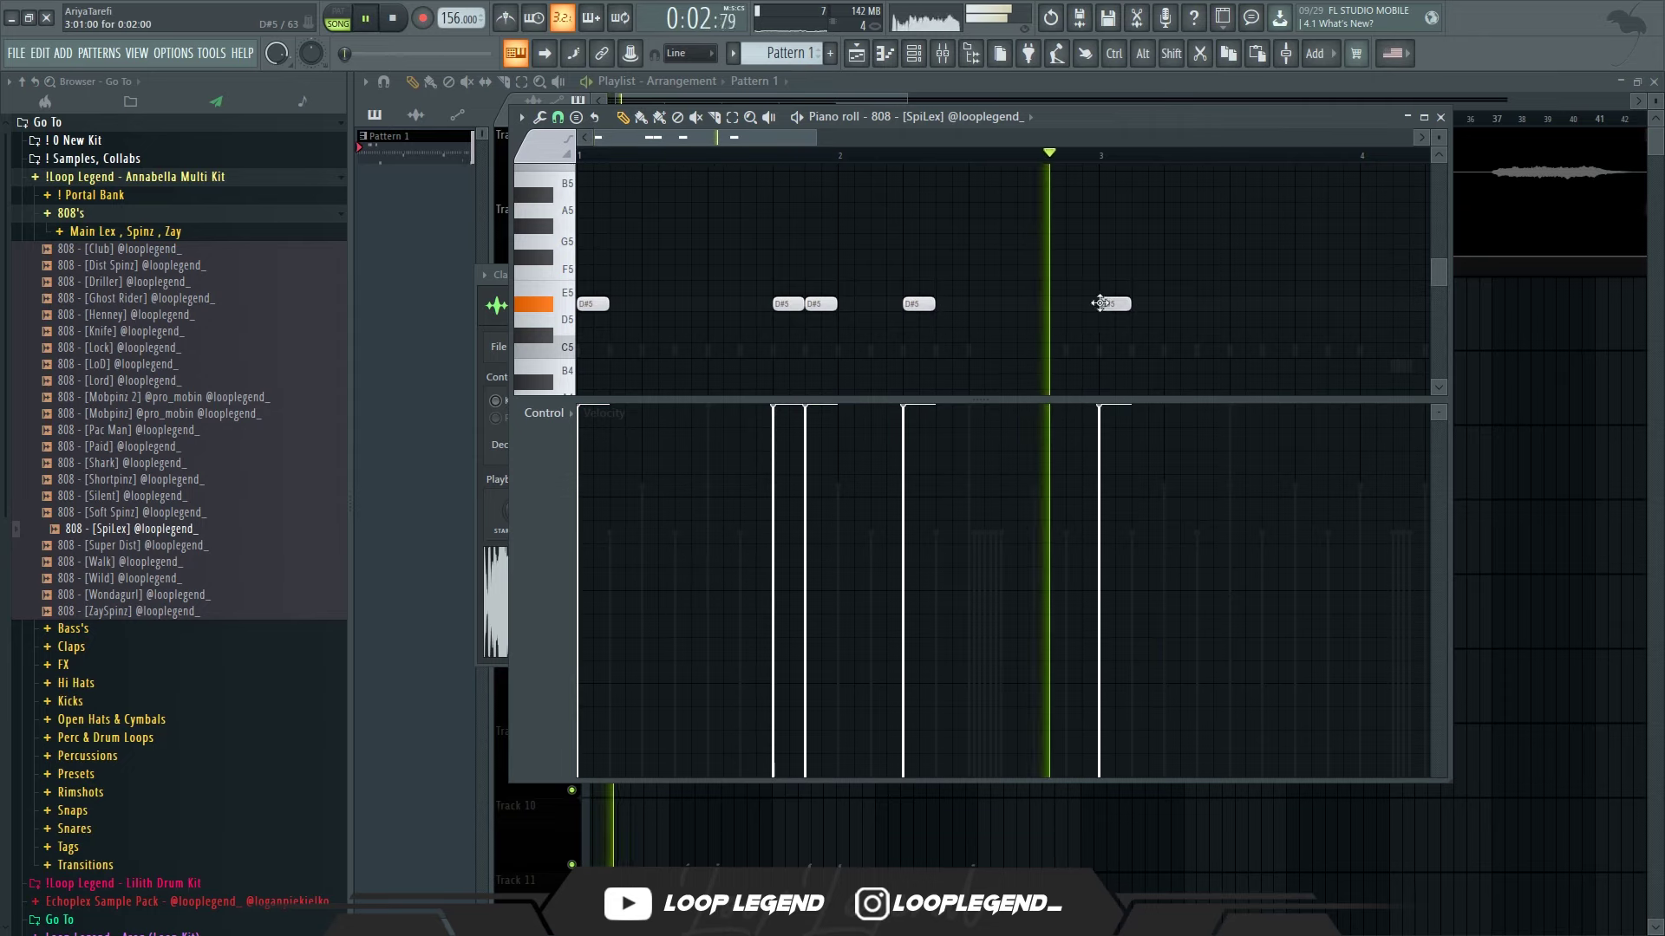
- Add D#5 808 notes from step 15 of bar 3 through bar 4, lowering the velocity at bar 4's step 3 and nearly muting its last note
click(1340, 303)
click(1426, 304)
drag(1398, 304, 1154, 332)
click(860, 158)
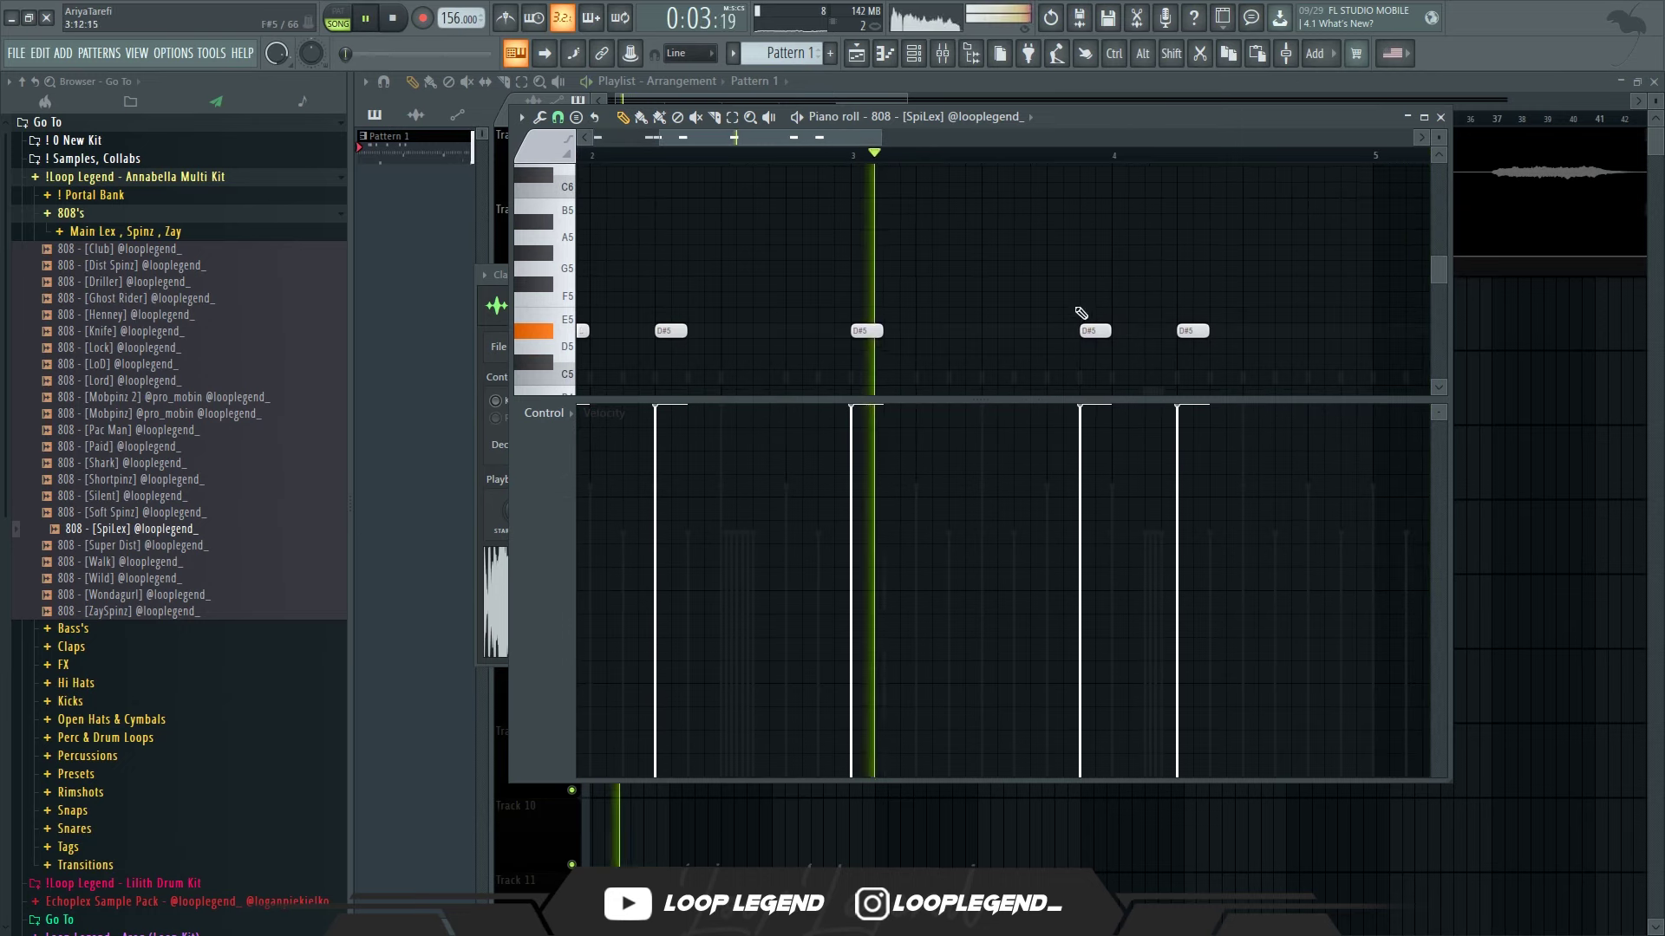
click(1153, 330)
drag(1156, 547, 1147, 511)
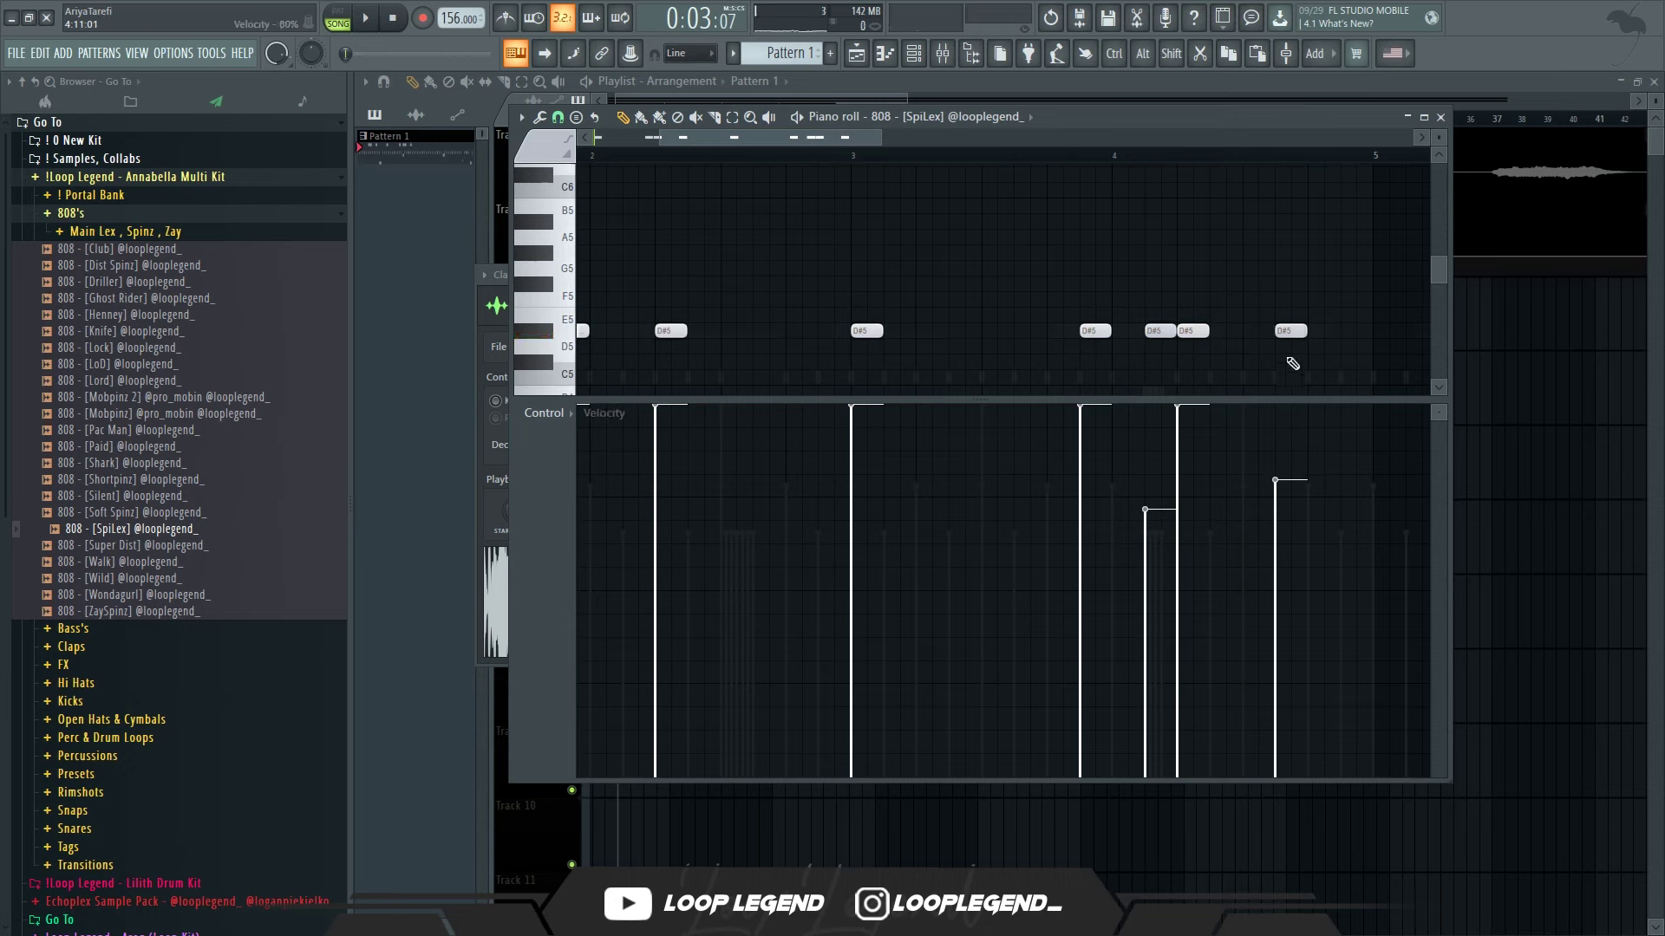
drag(1341, 623, 1341, 777)
- Duplicate the four-bar 808 pattern across bars 5 to 8
scroll(1130, 398, down, 5)
key(ctrl+b)
key(space)
drag(888, 339, 867, 373)
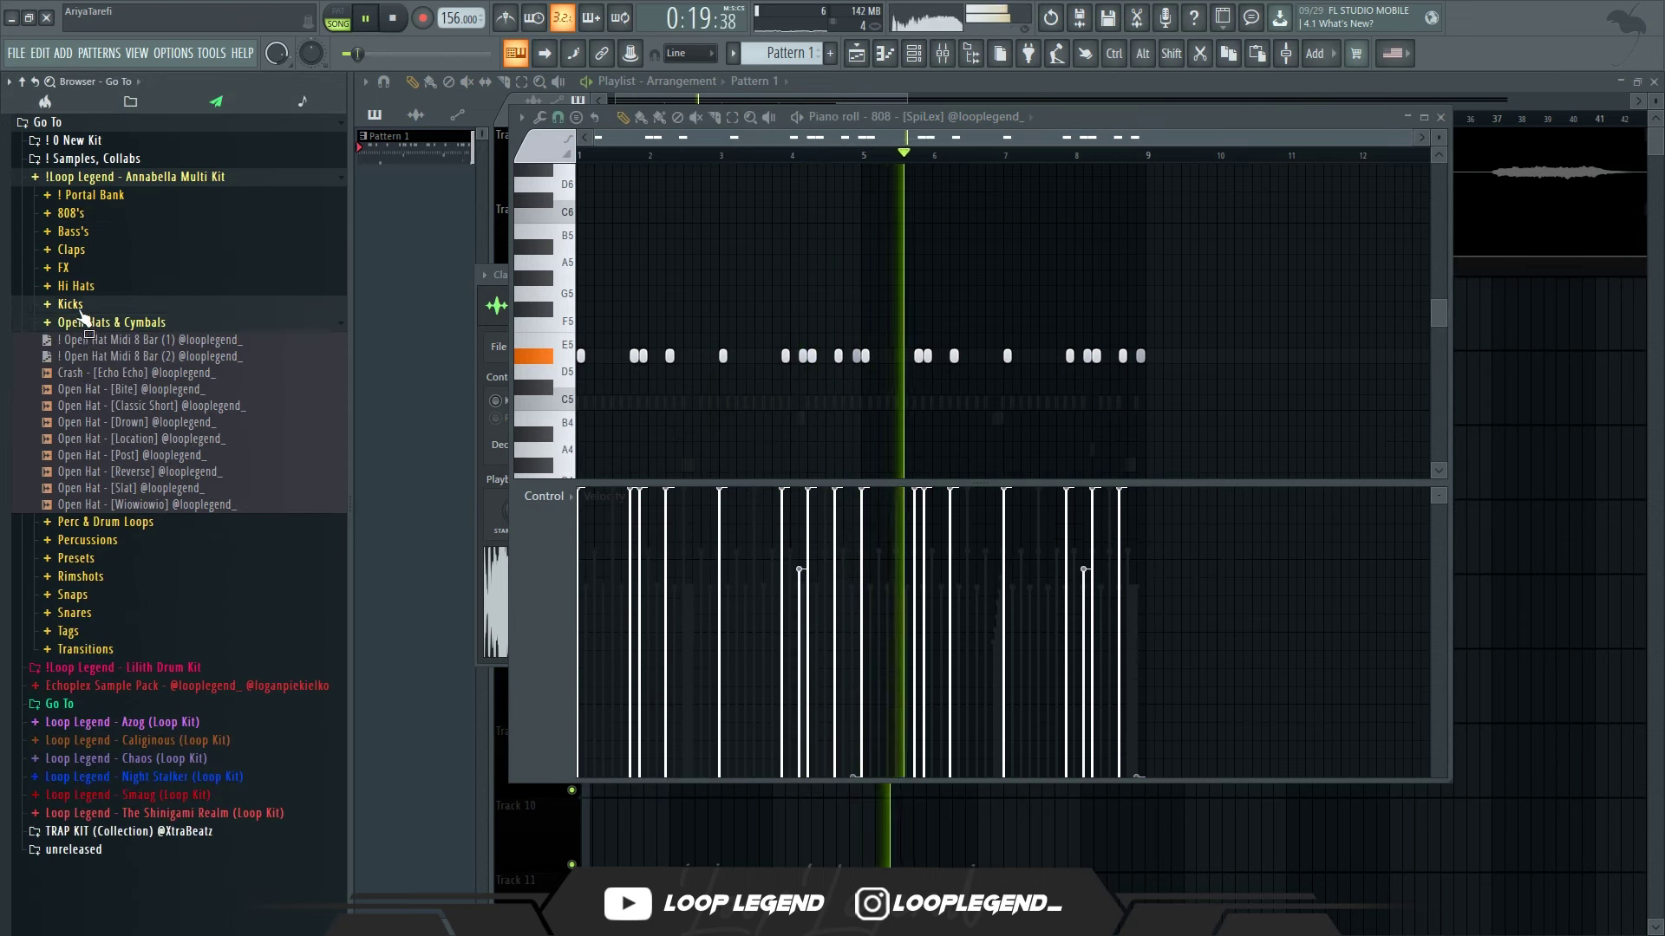
- Load Kick - [Too Hard] from the kit's Kicks folder into a new channel
click(71, 305)
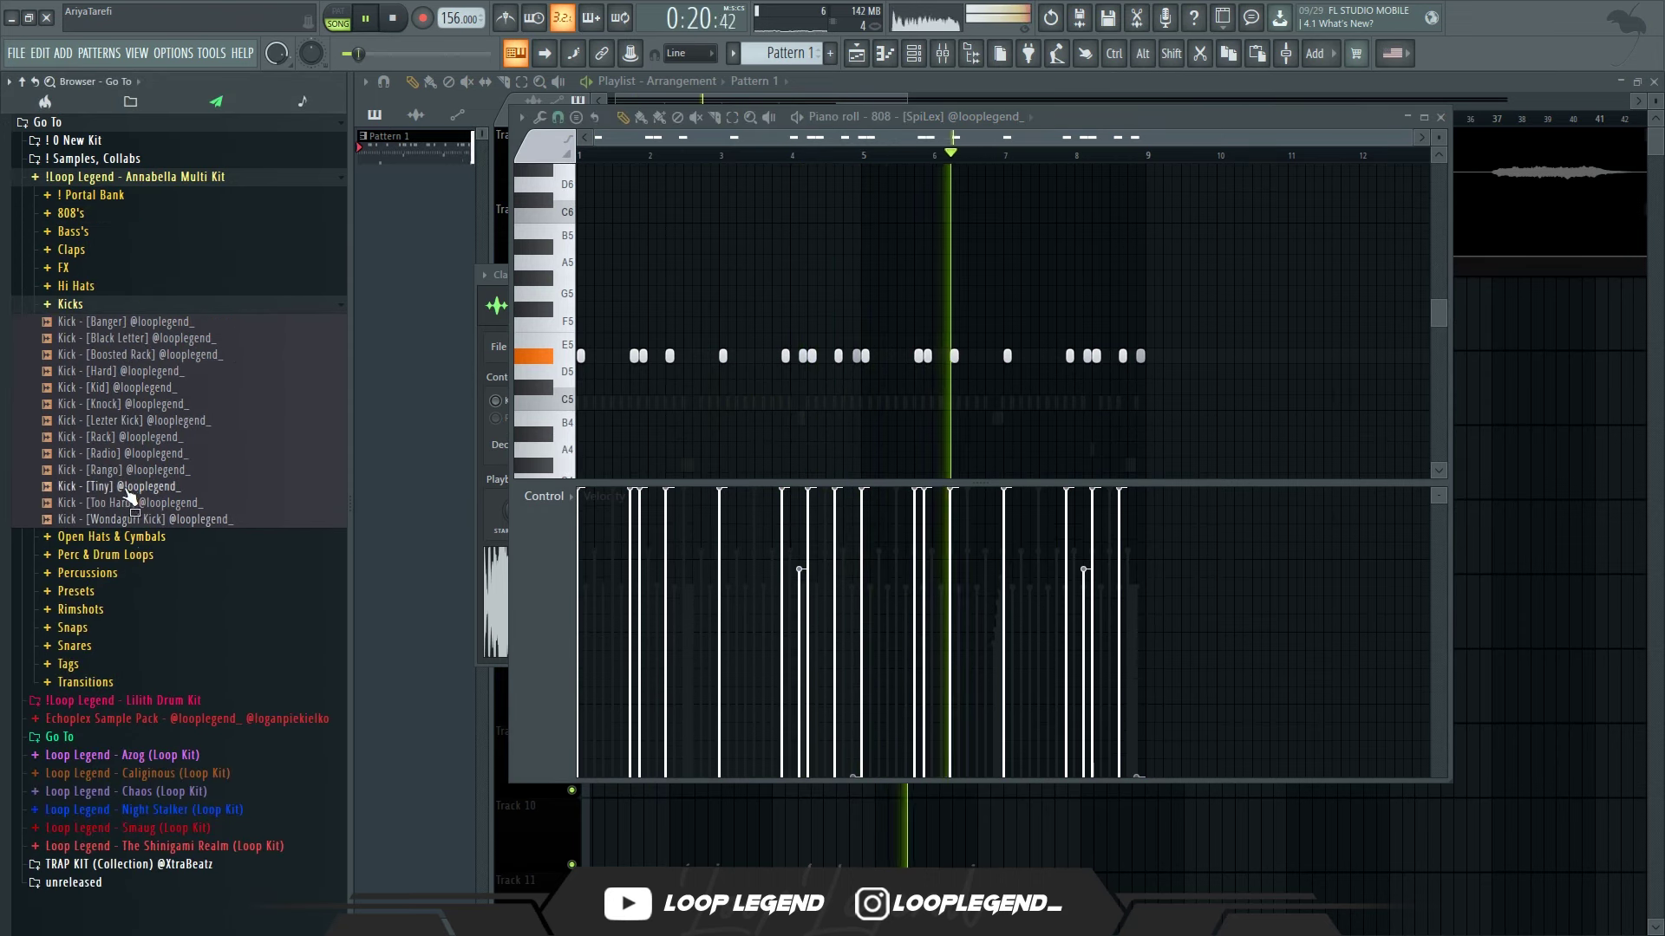
click(128, 505)
right_click(127, 507)
click(131, 518)
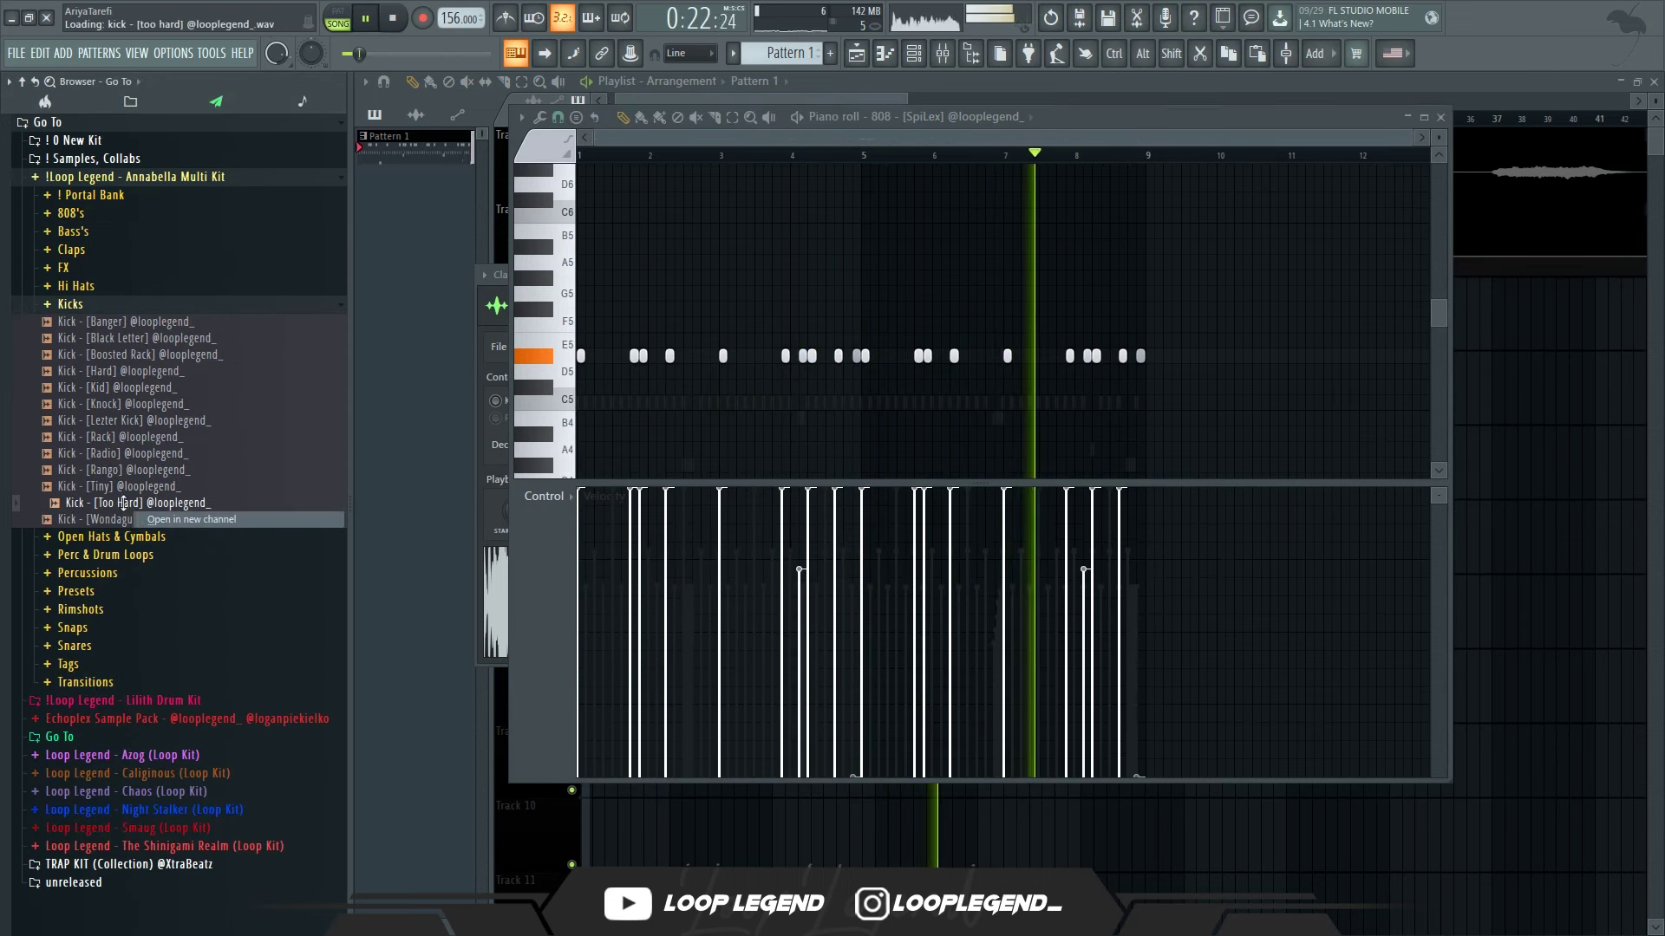
- Copy the 808 notes into the kick channel and place them all on C5
key(space)
key(ctrl+c)
key(Down)
key(ctrl+v)
key(F7)
key(alt+k)
key(Return)
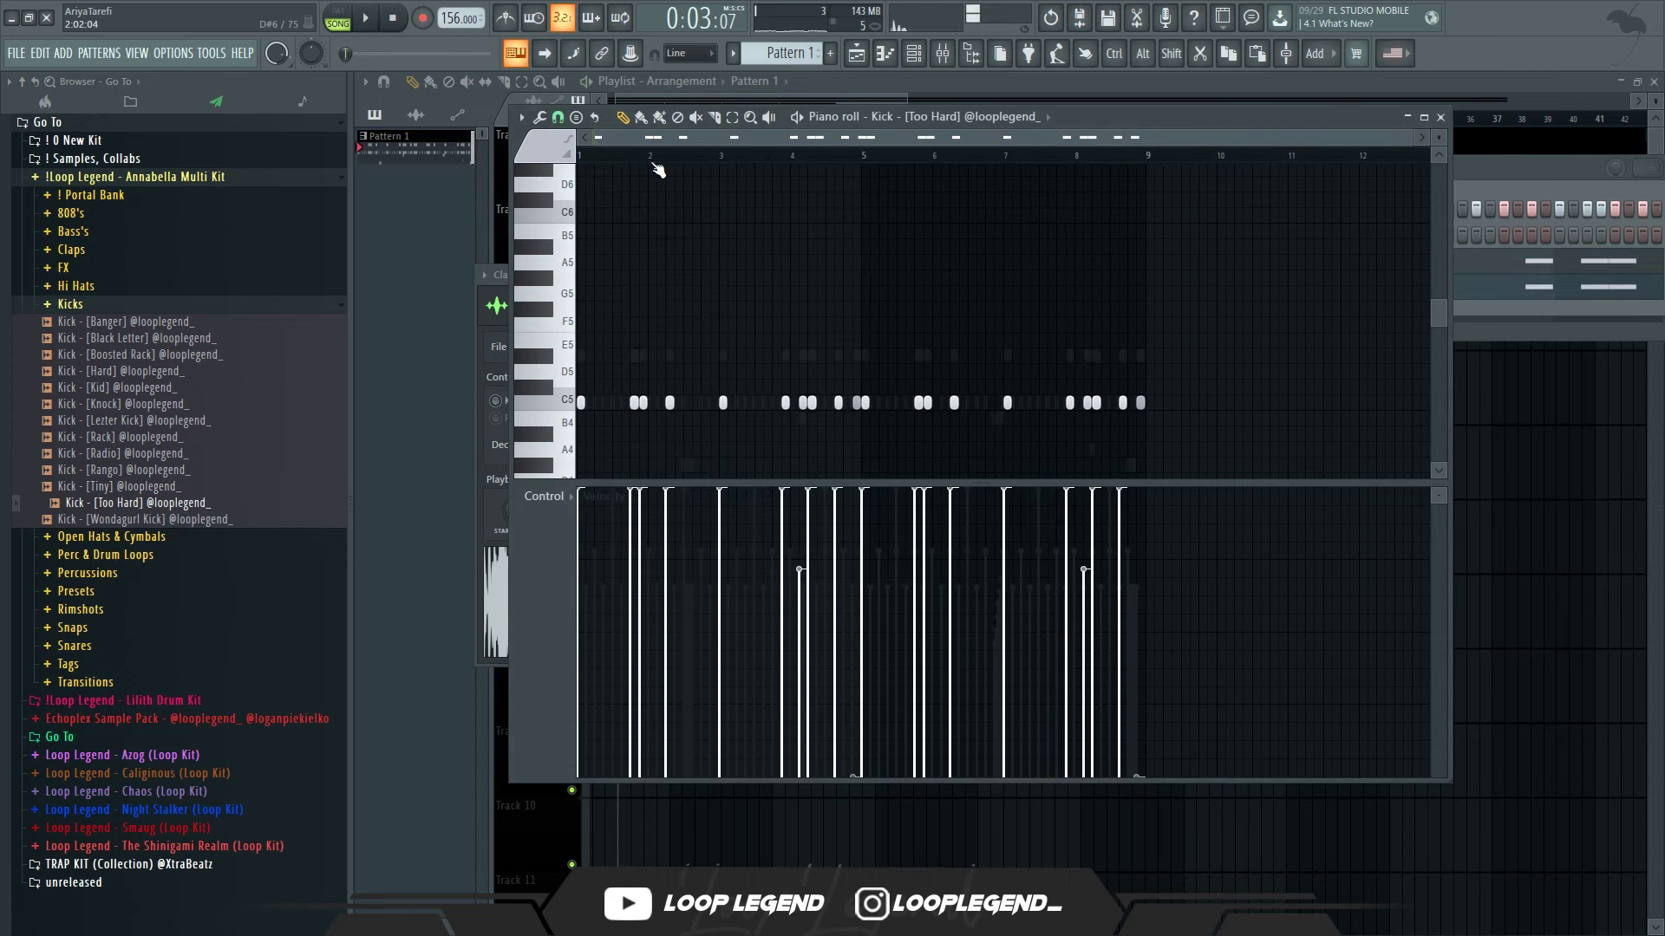
- Delete the kick notes at step 13 of bar 1 and at steps 3, 11 and 15 of bar 4
ctrl+scroll(676, 413, up, 3)
key(space)
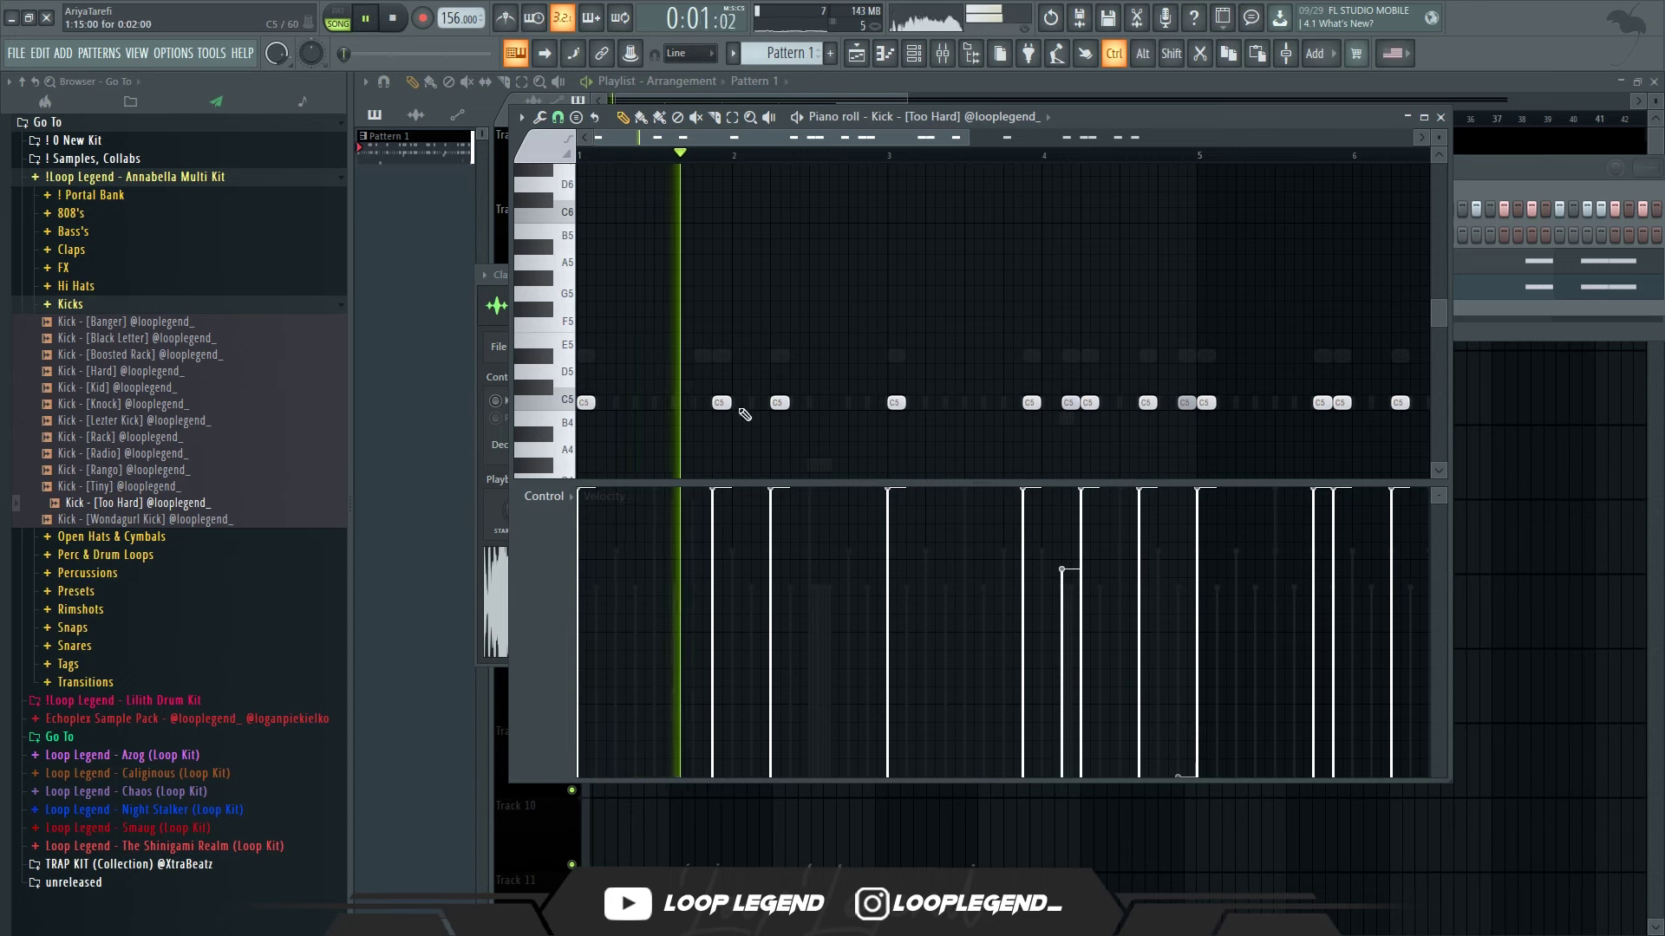
ctrl+scroll(798, 414, down, 2)
ctrl+scroll(837, 414, up, 2)
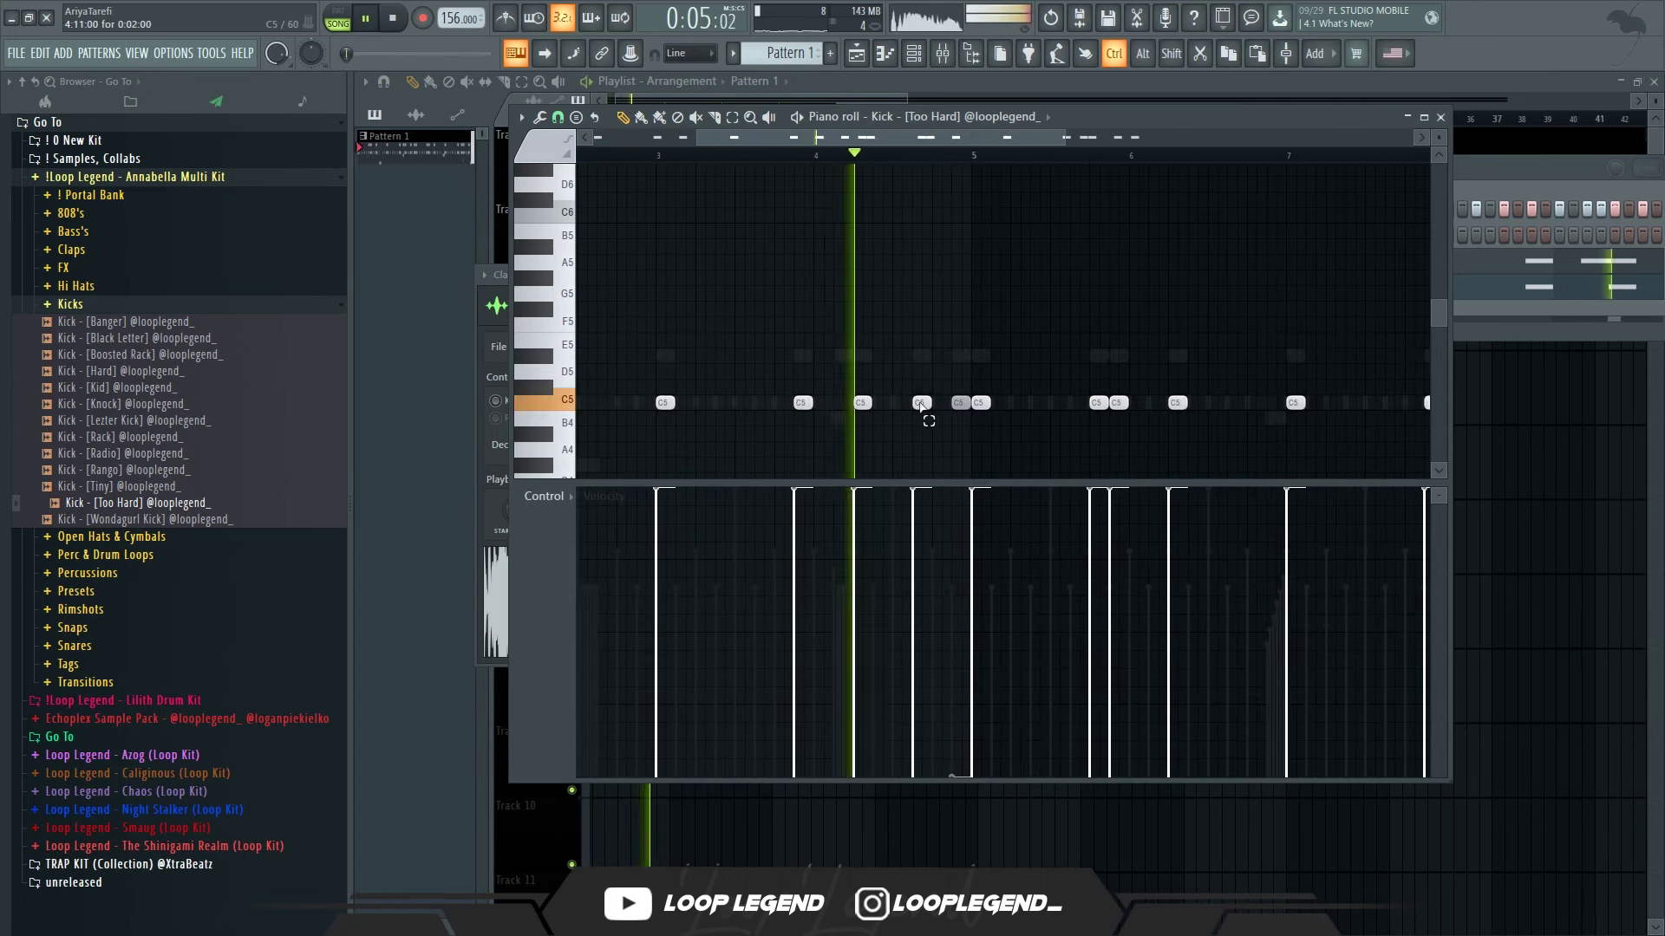
key(ctrl+a)
key(Delete)
key(ctrl+z)
ctrl+scroll(923, 408, down, 2)
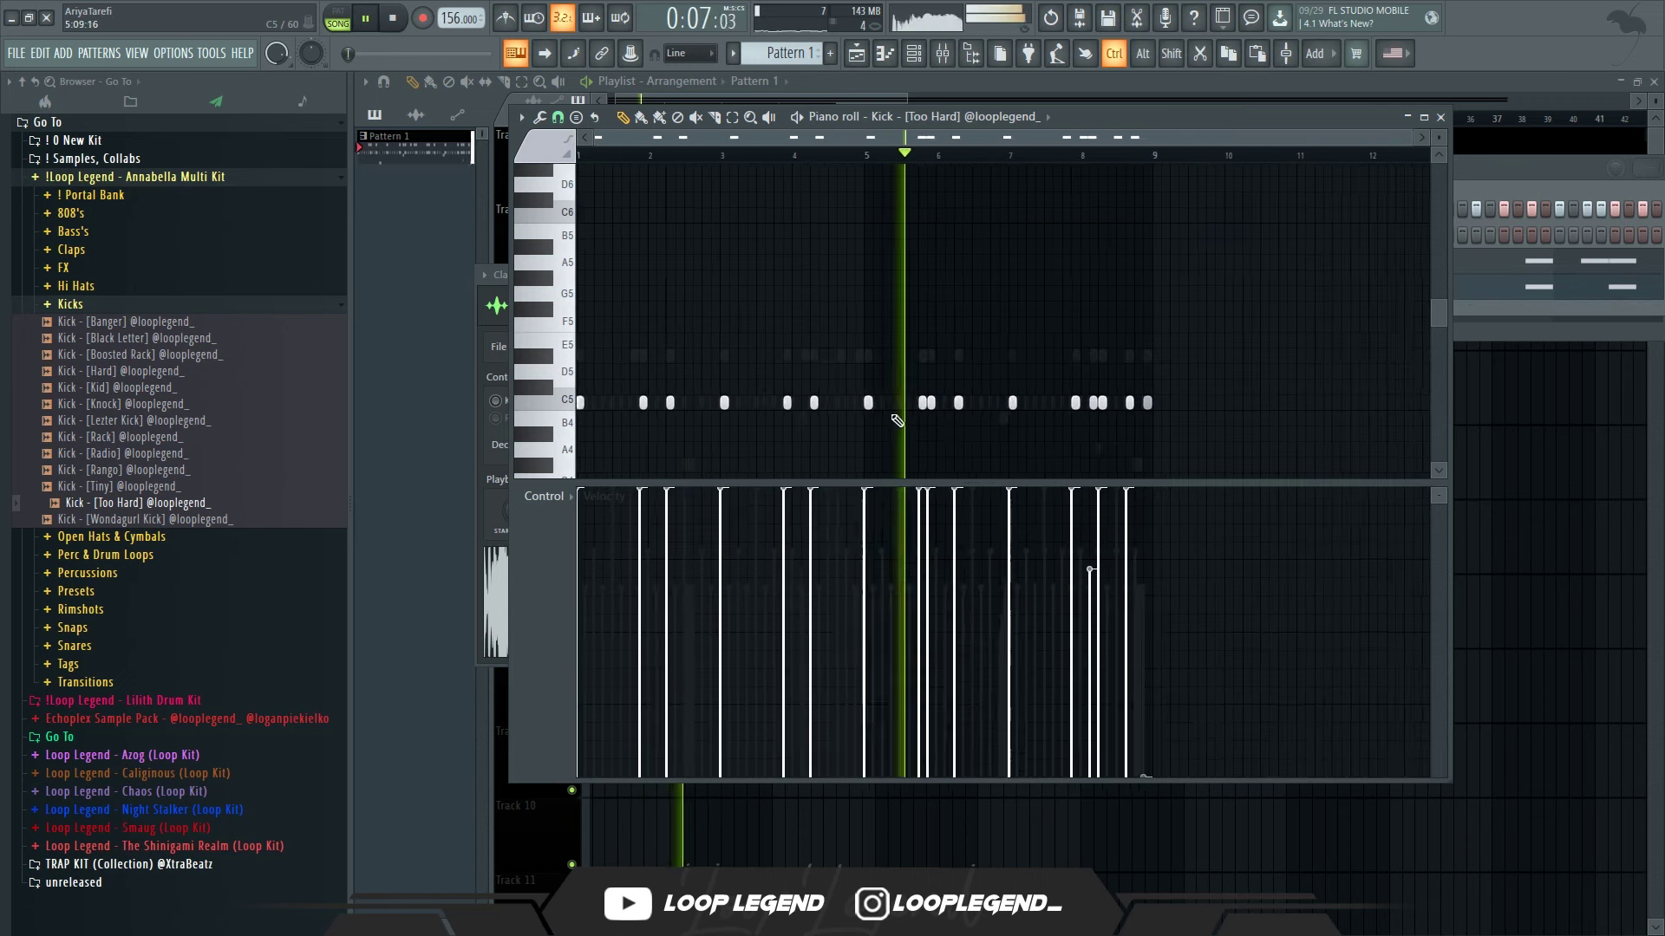
- Delete the kick notes at steps 3 and 15 of bar 8
ctrl+scroll(1053, 432, up, 2)
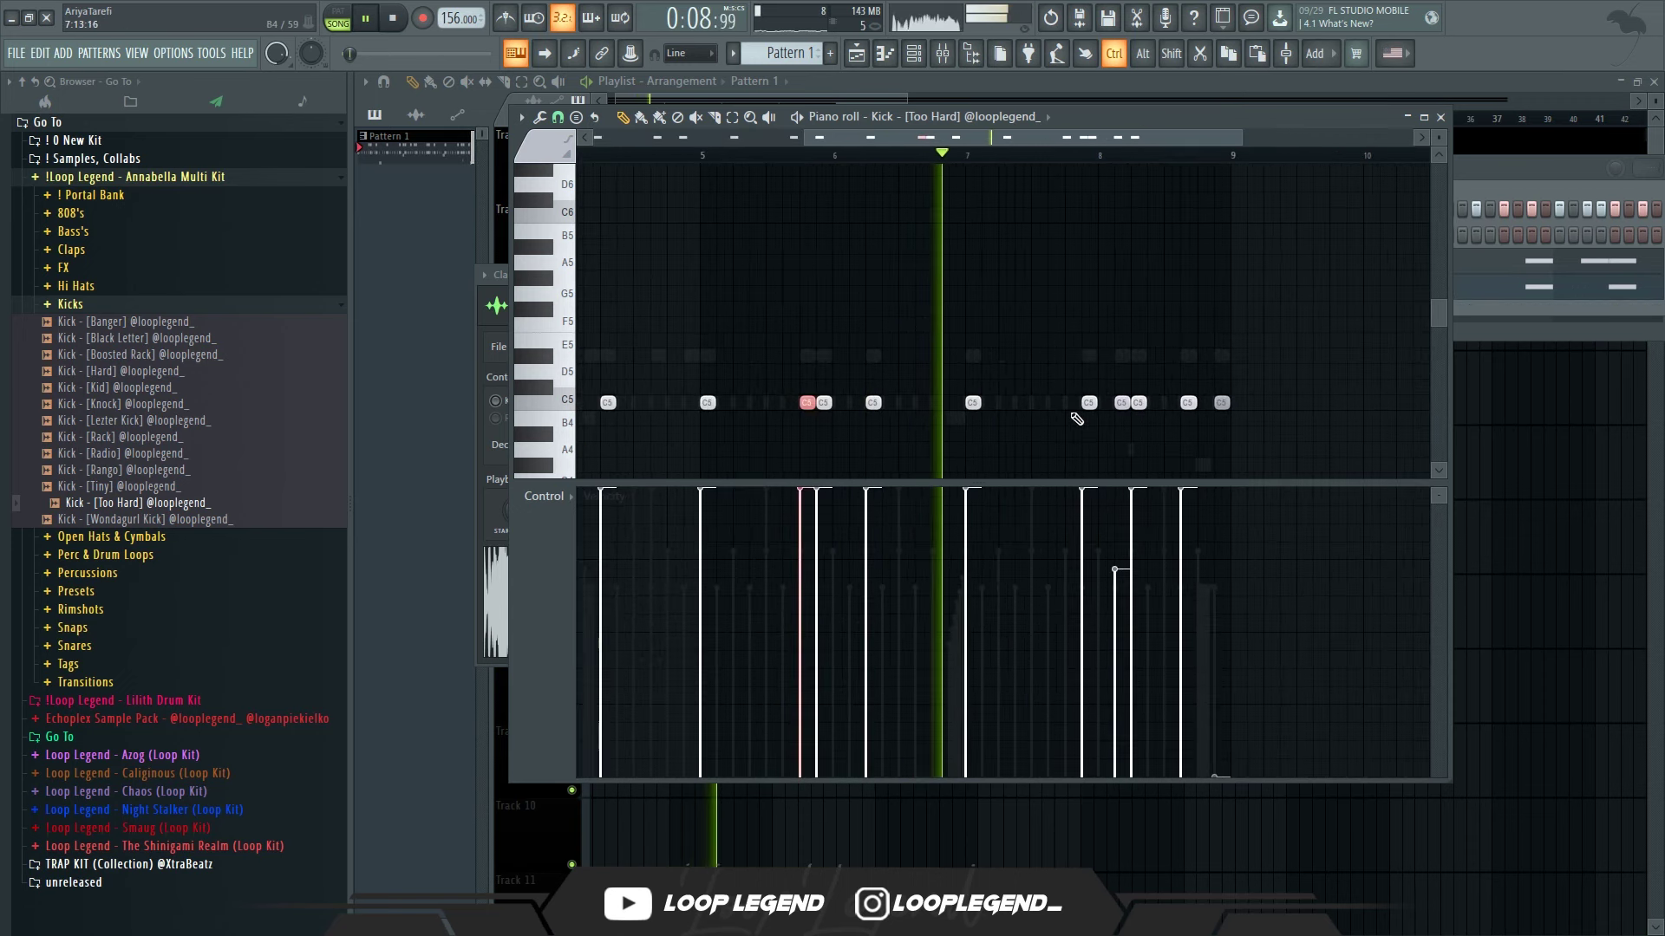
right_click(1121, 406)
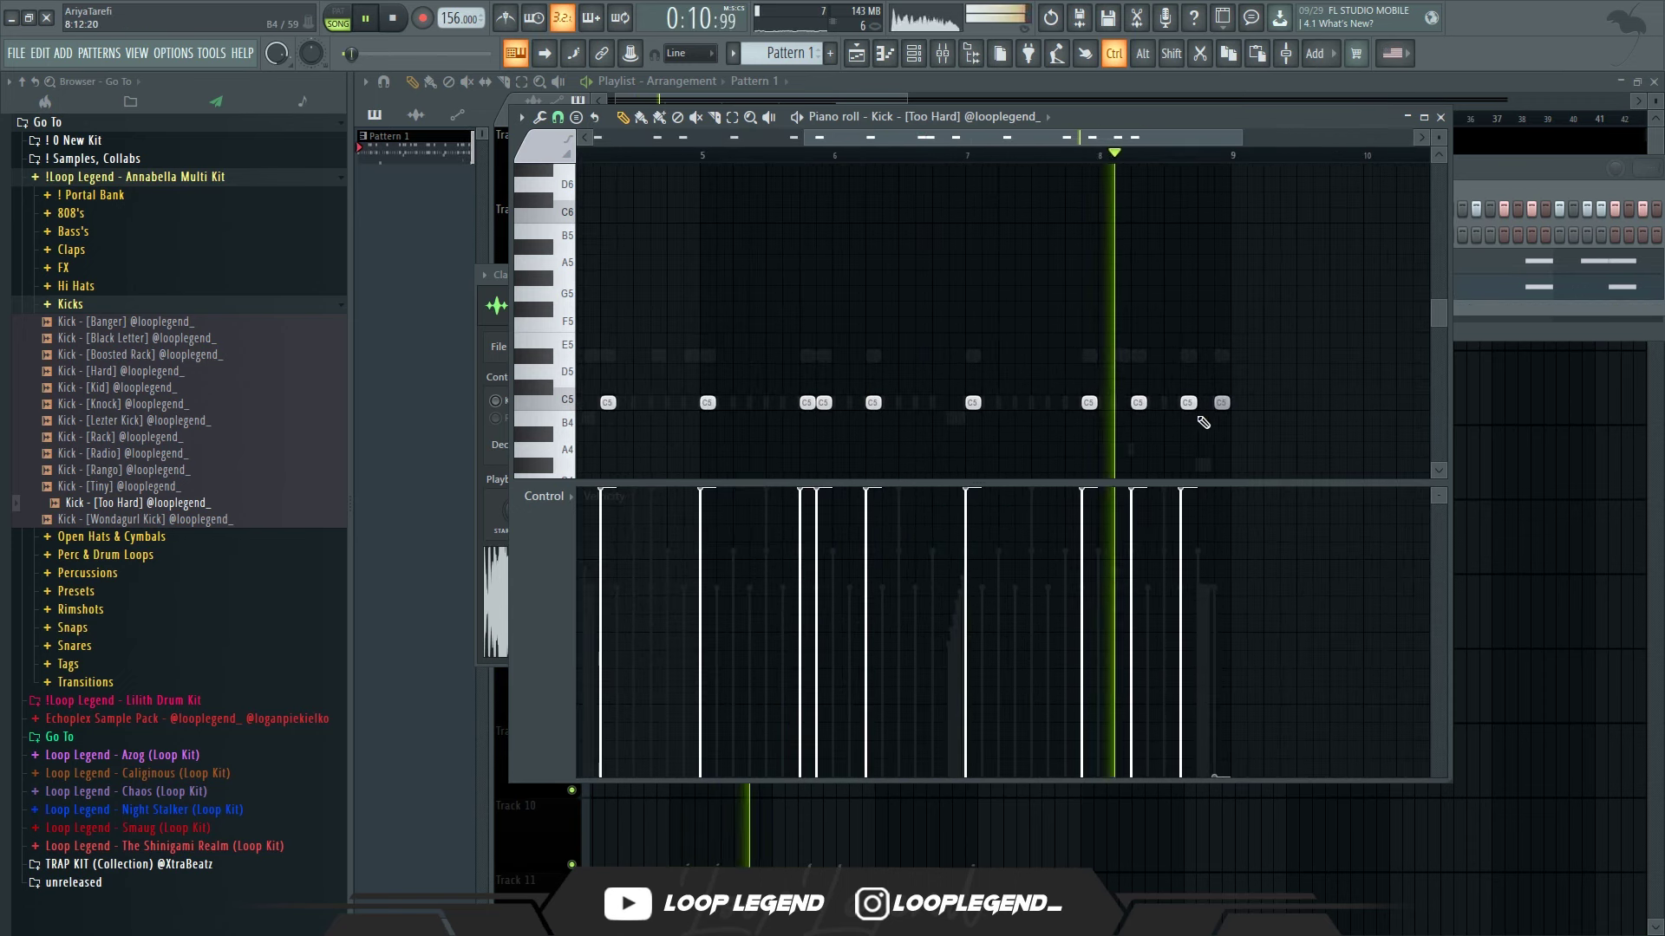
right_click(1219, 402)
ctrl+scroll(1047, 402, down, 2)
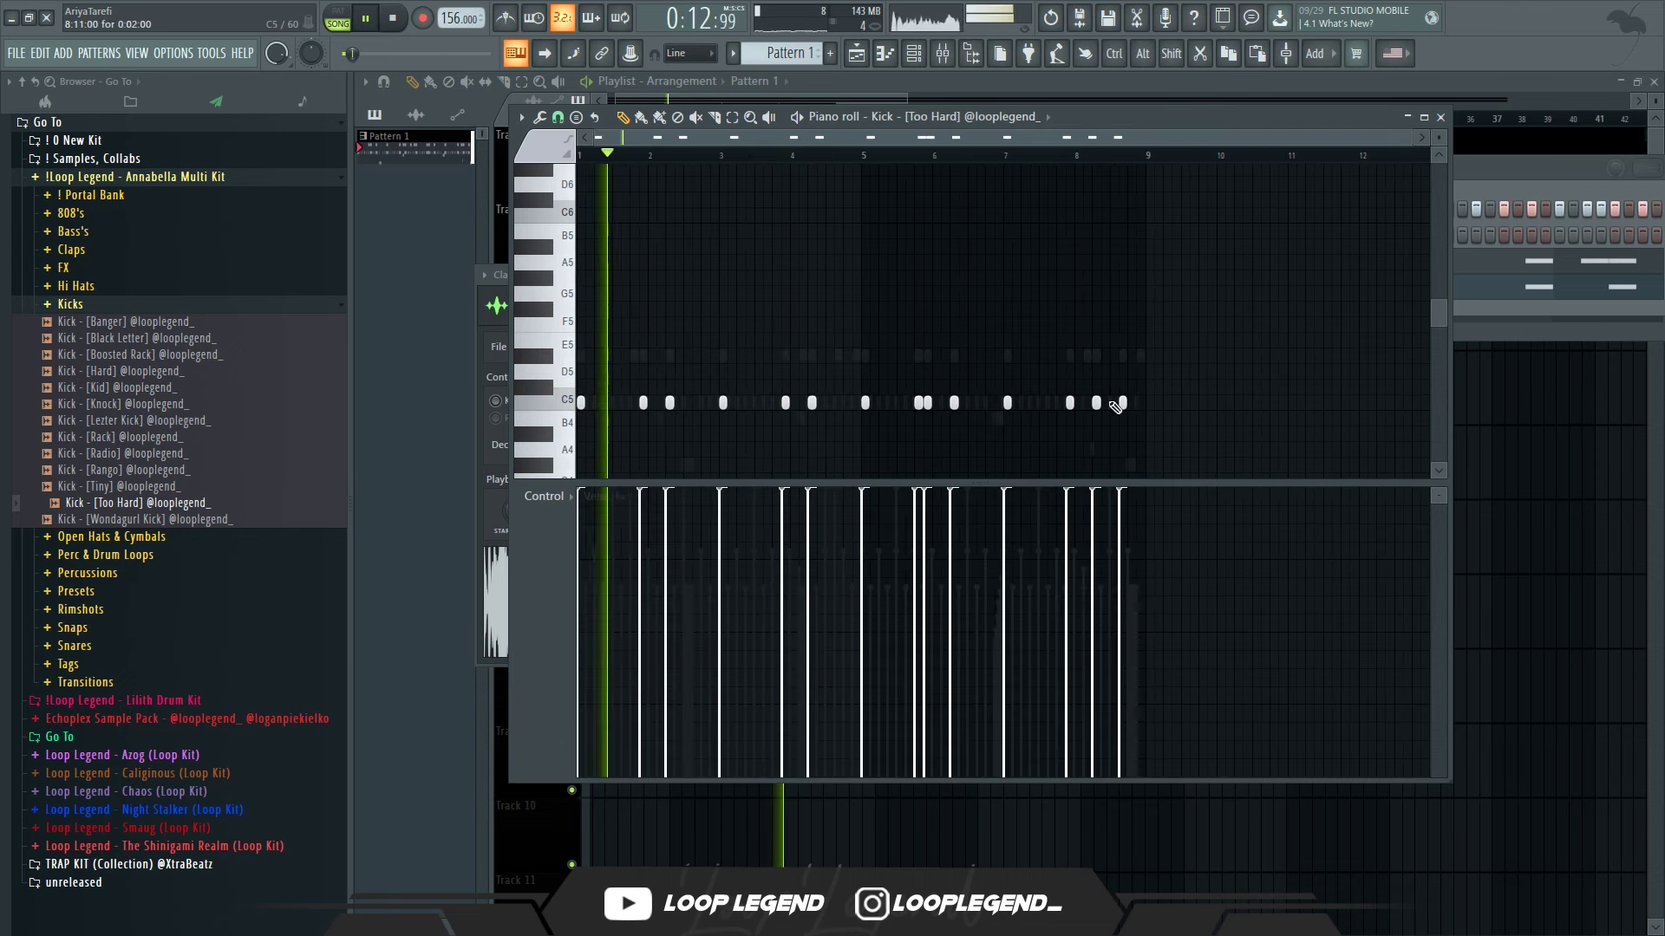
- Route the 808 and kick channels to mixer inserts 4 and 5
key(F6)
right_click(876, 263)
key(ctrl+l)
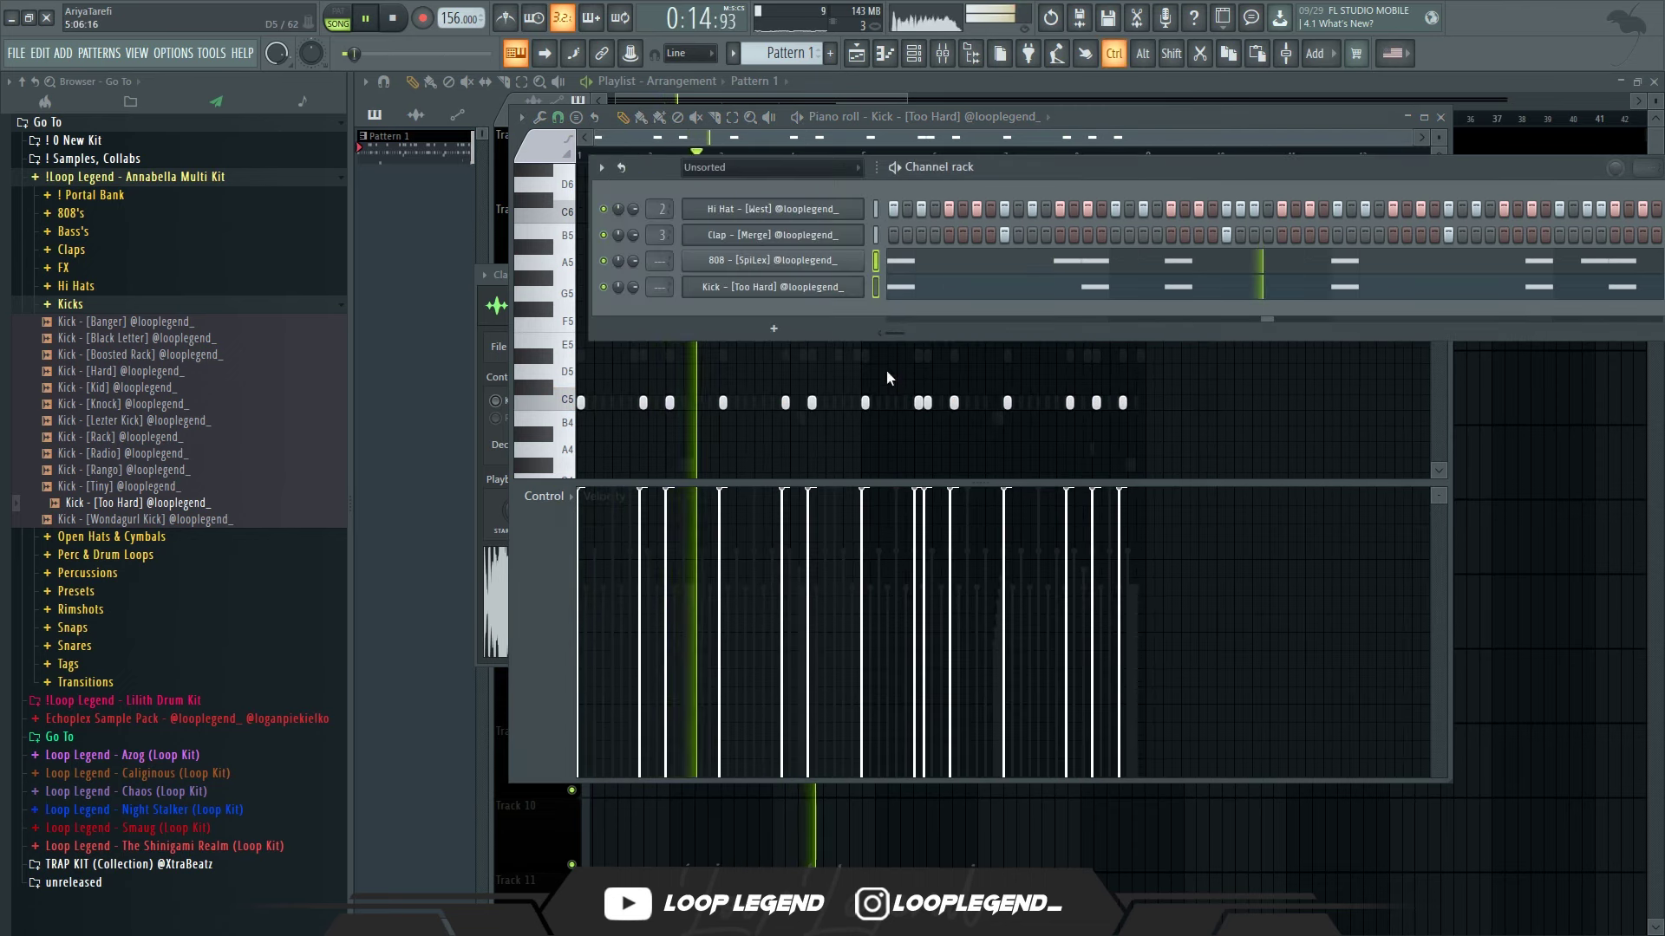
key(F9)
key(F6)
- Lower the kick's mixer level to about -2.7 dB
click(926, 277)
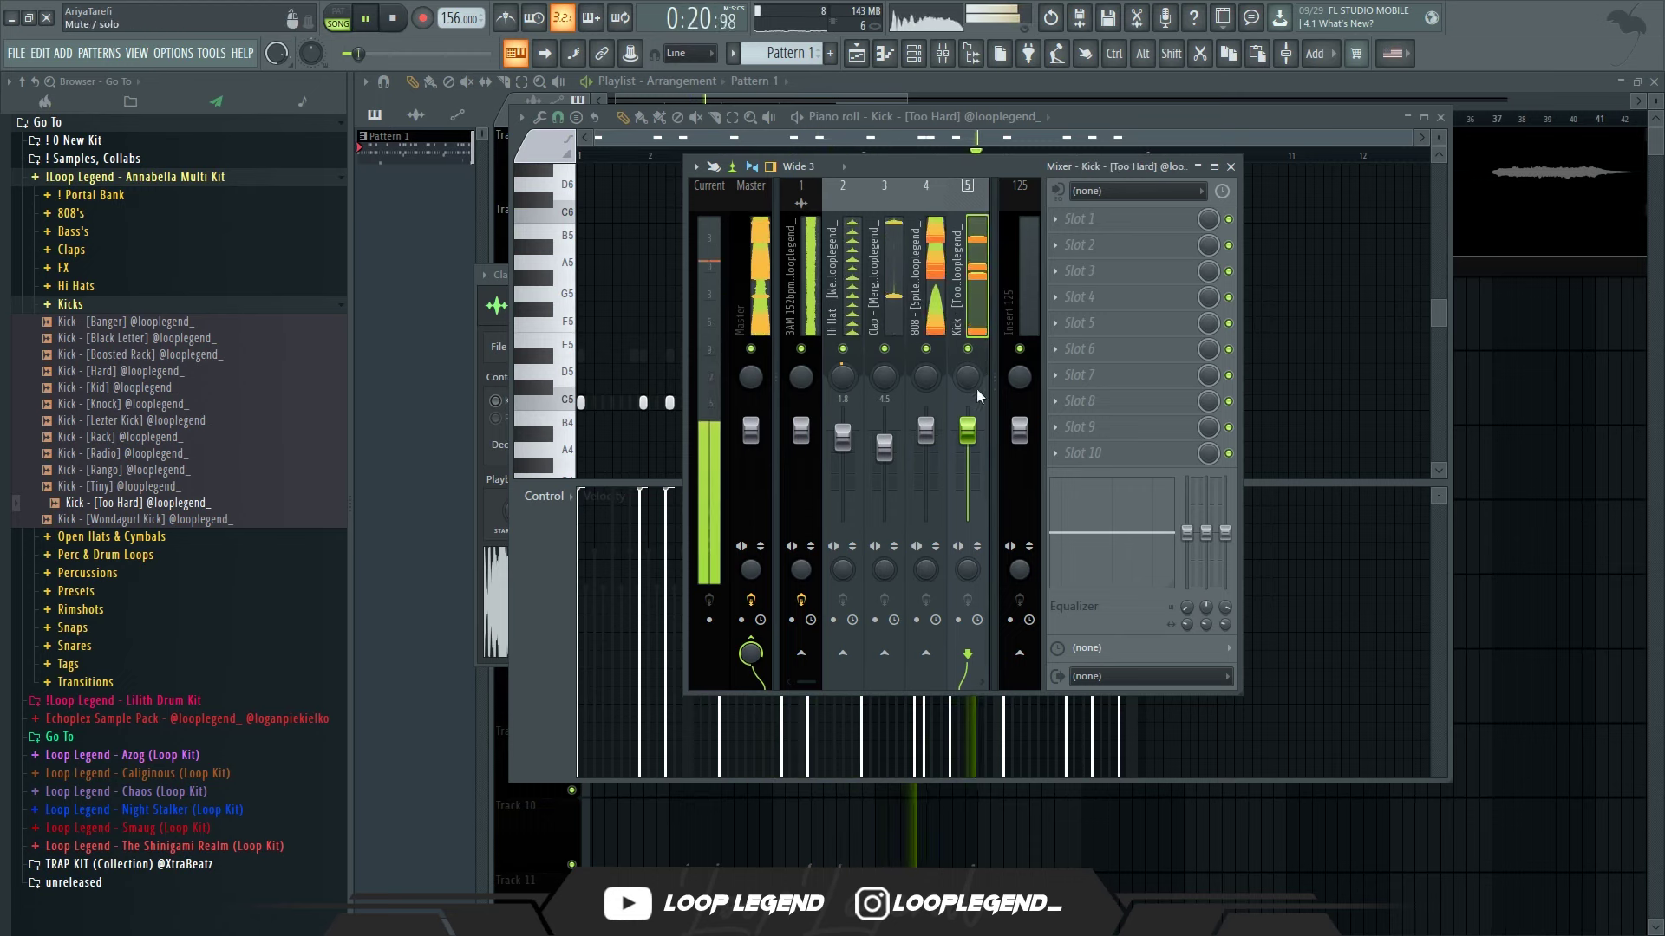
drag(967, 430, 979, 433)
scroll(979, 431, down, 2)
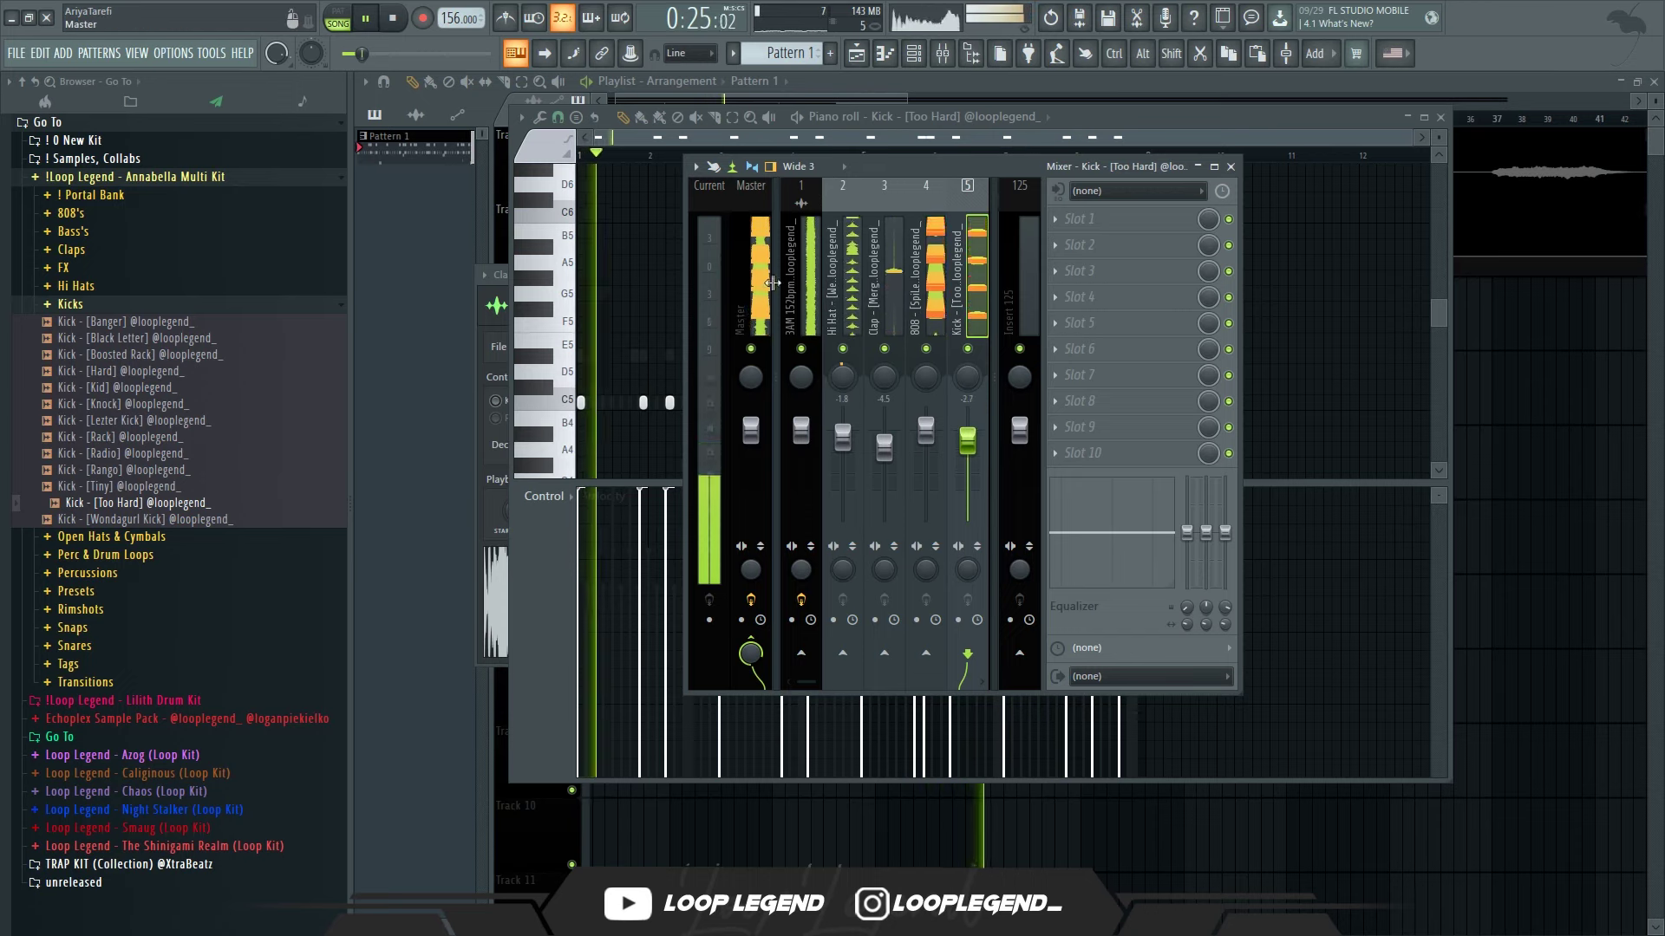
- Add Fruity Limiter to slot 2 of the master track
click(776, 291)
click(689, 269)
click(757, 266)
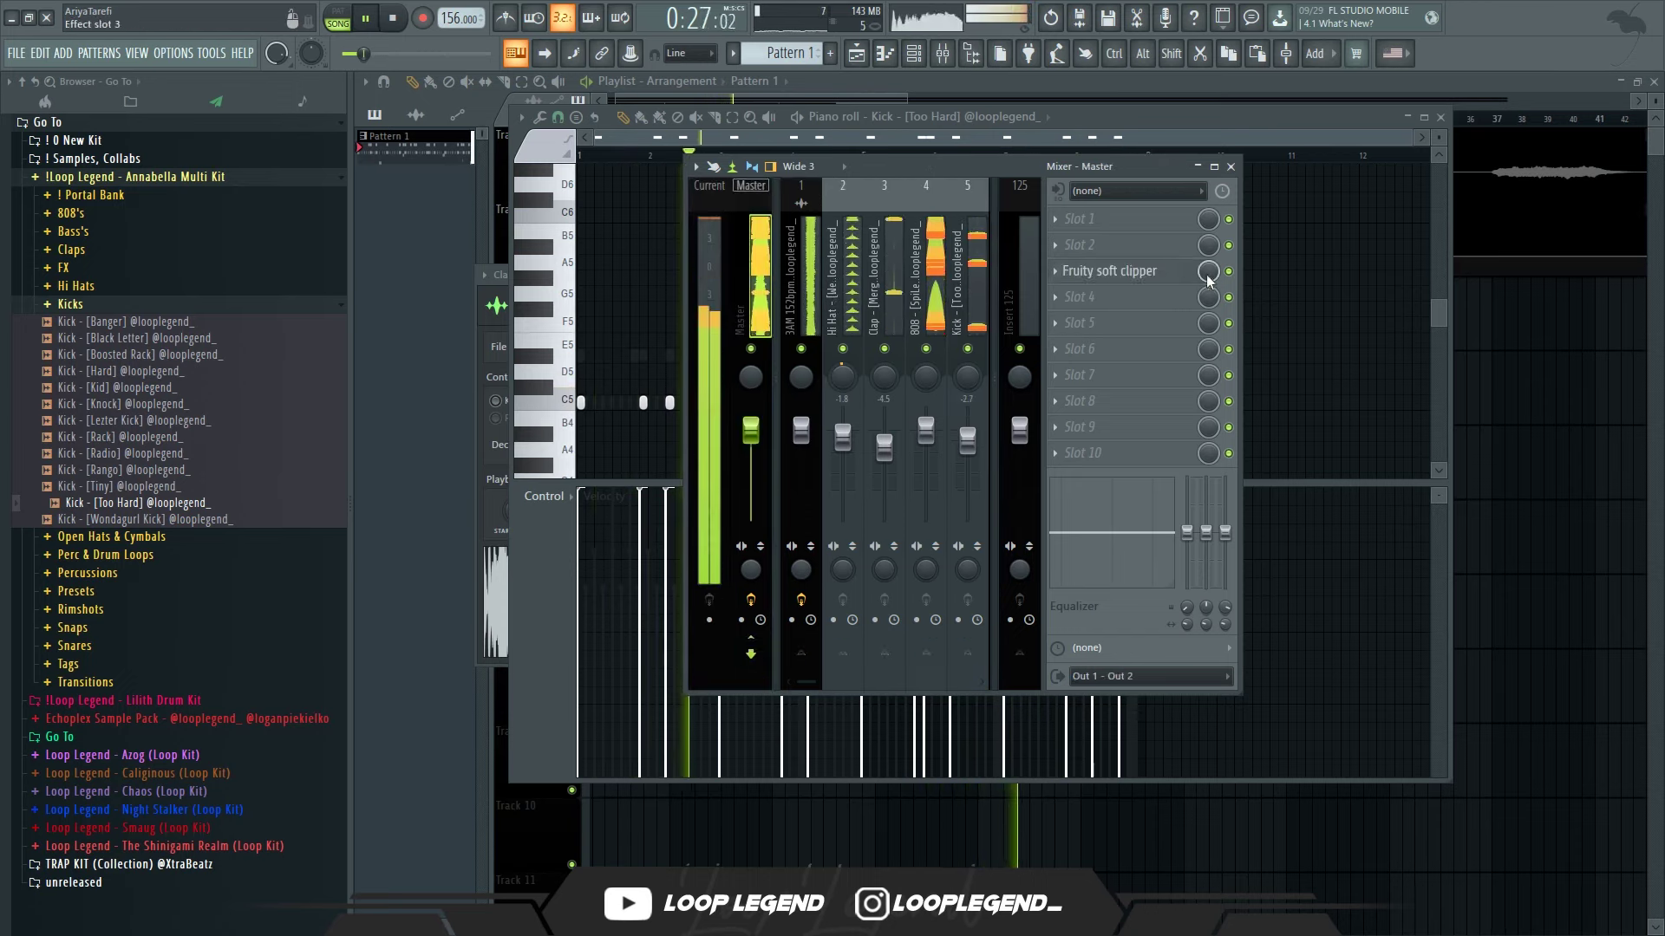
click(1095, 238)
click(258, 376)
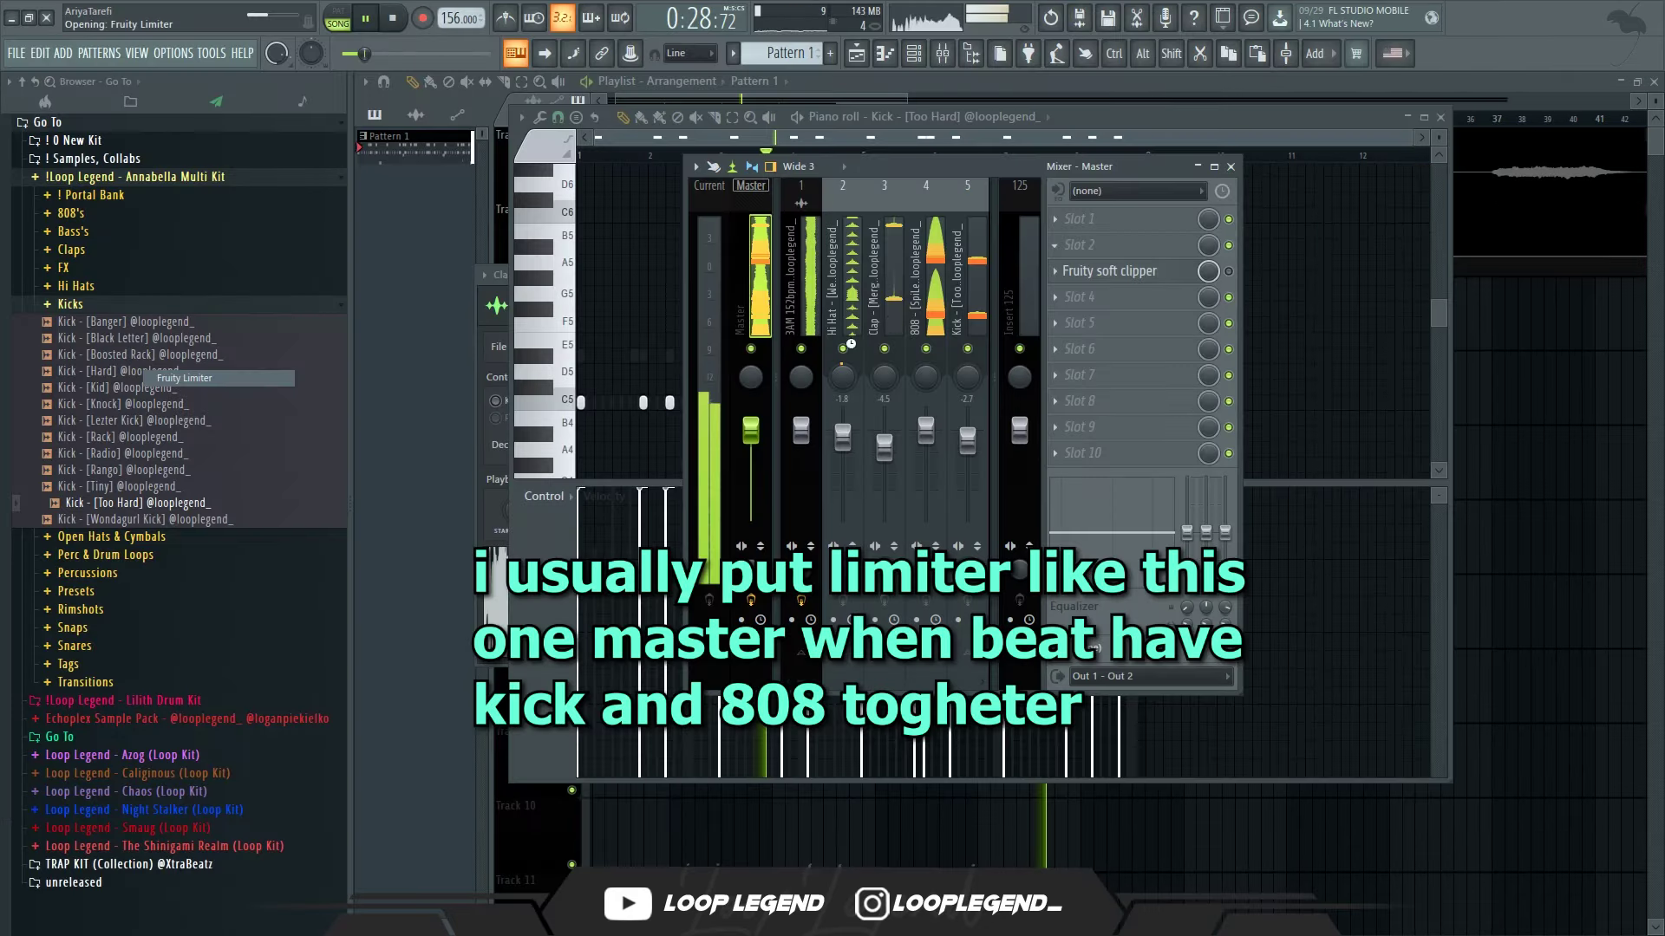
- Adjust the ceiling and saturation of the master's Fruity Limiter and close the plugin
click(917, 230)
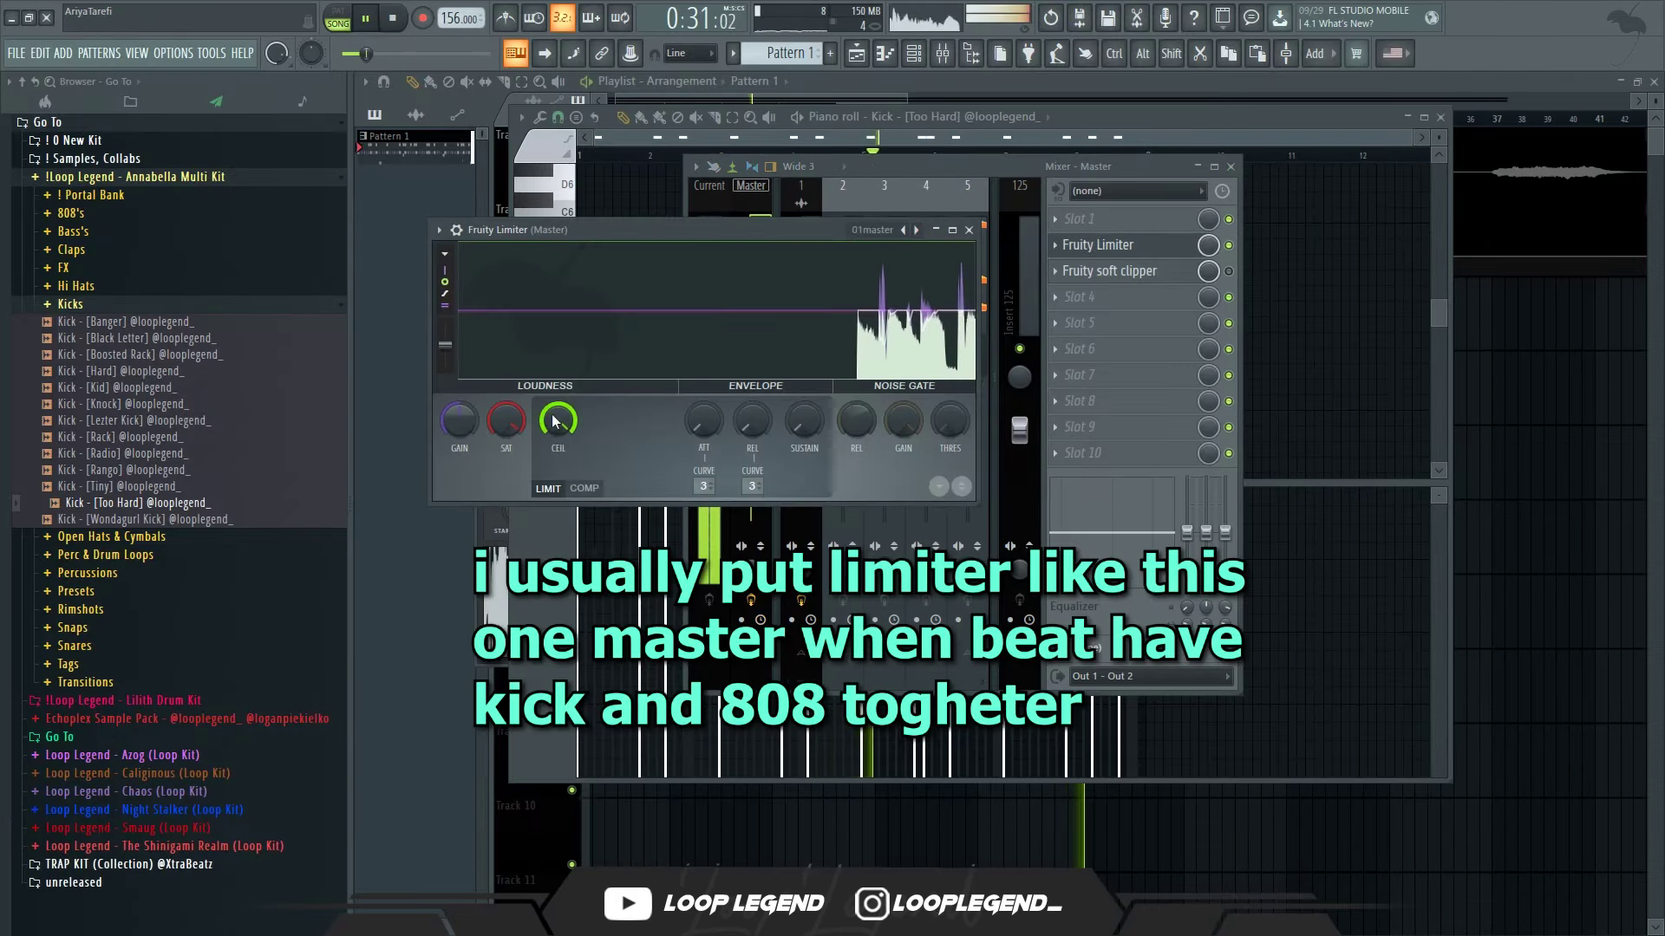
drag(460, 433, 460, 433)
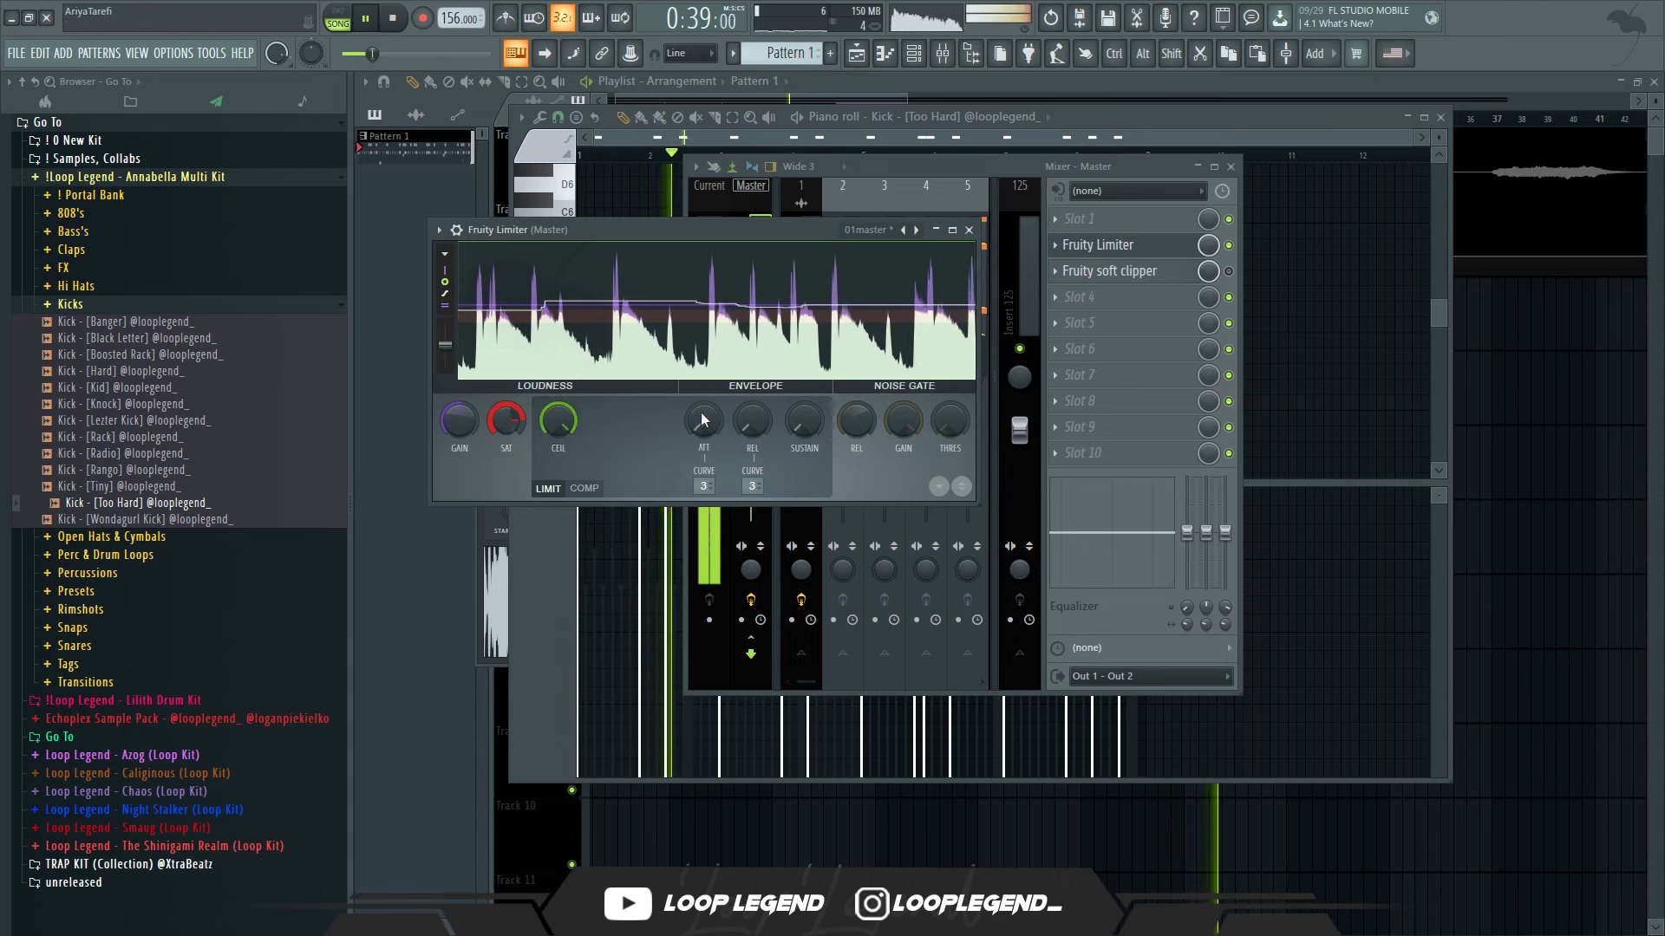
key(Escape)
- Balance the mixer levels with the loop at -0.9 dB, the clap at -5.1 dB and the 808 at -0.7 dB
click(809, 268)
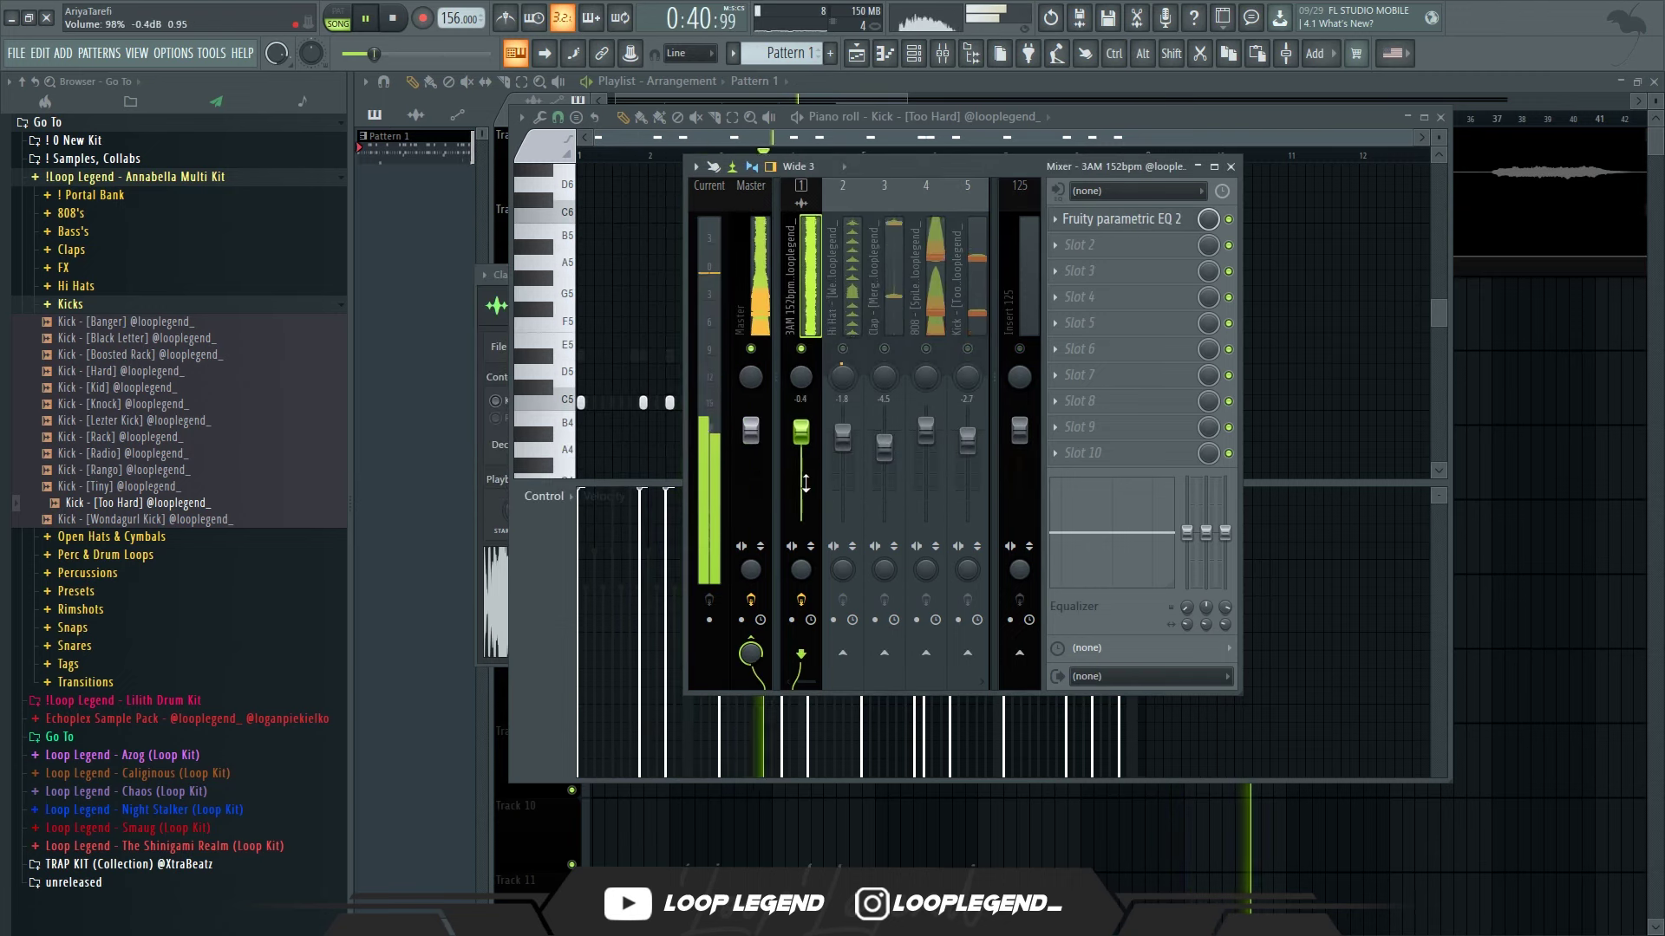
click(843, 278)
click(884, 349)
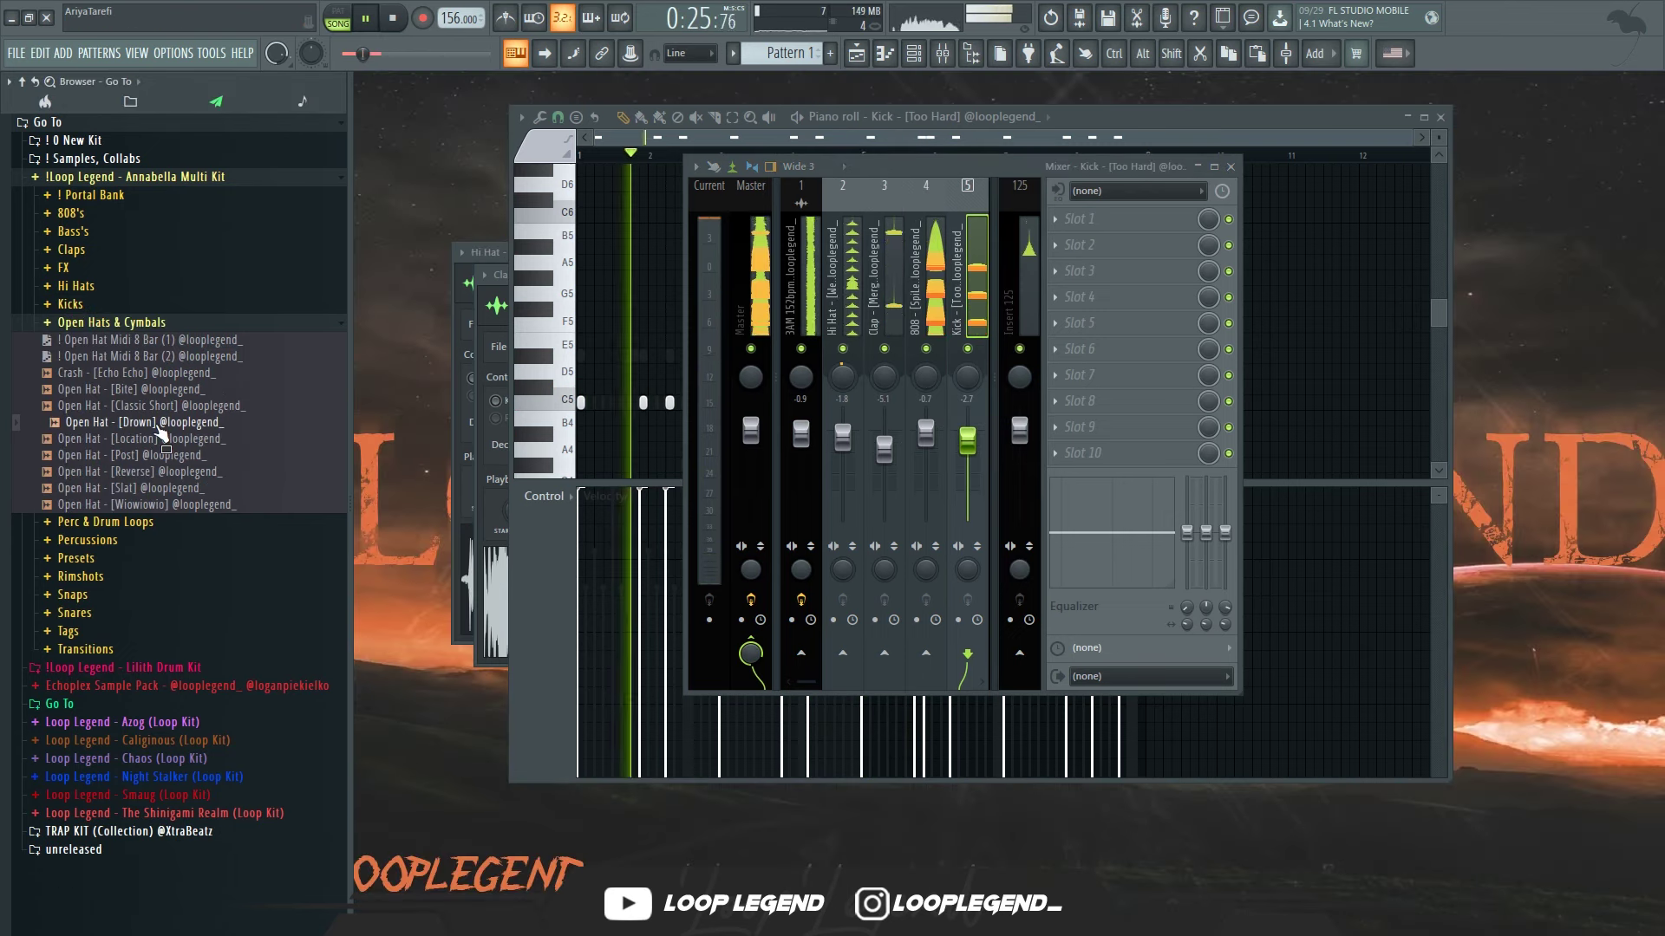
- Load Open Hat - [Bite] from the Open Hats & Cymbals folder into a new channel and turn off its loop points
click(159, 425)
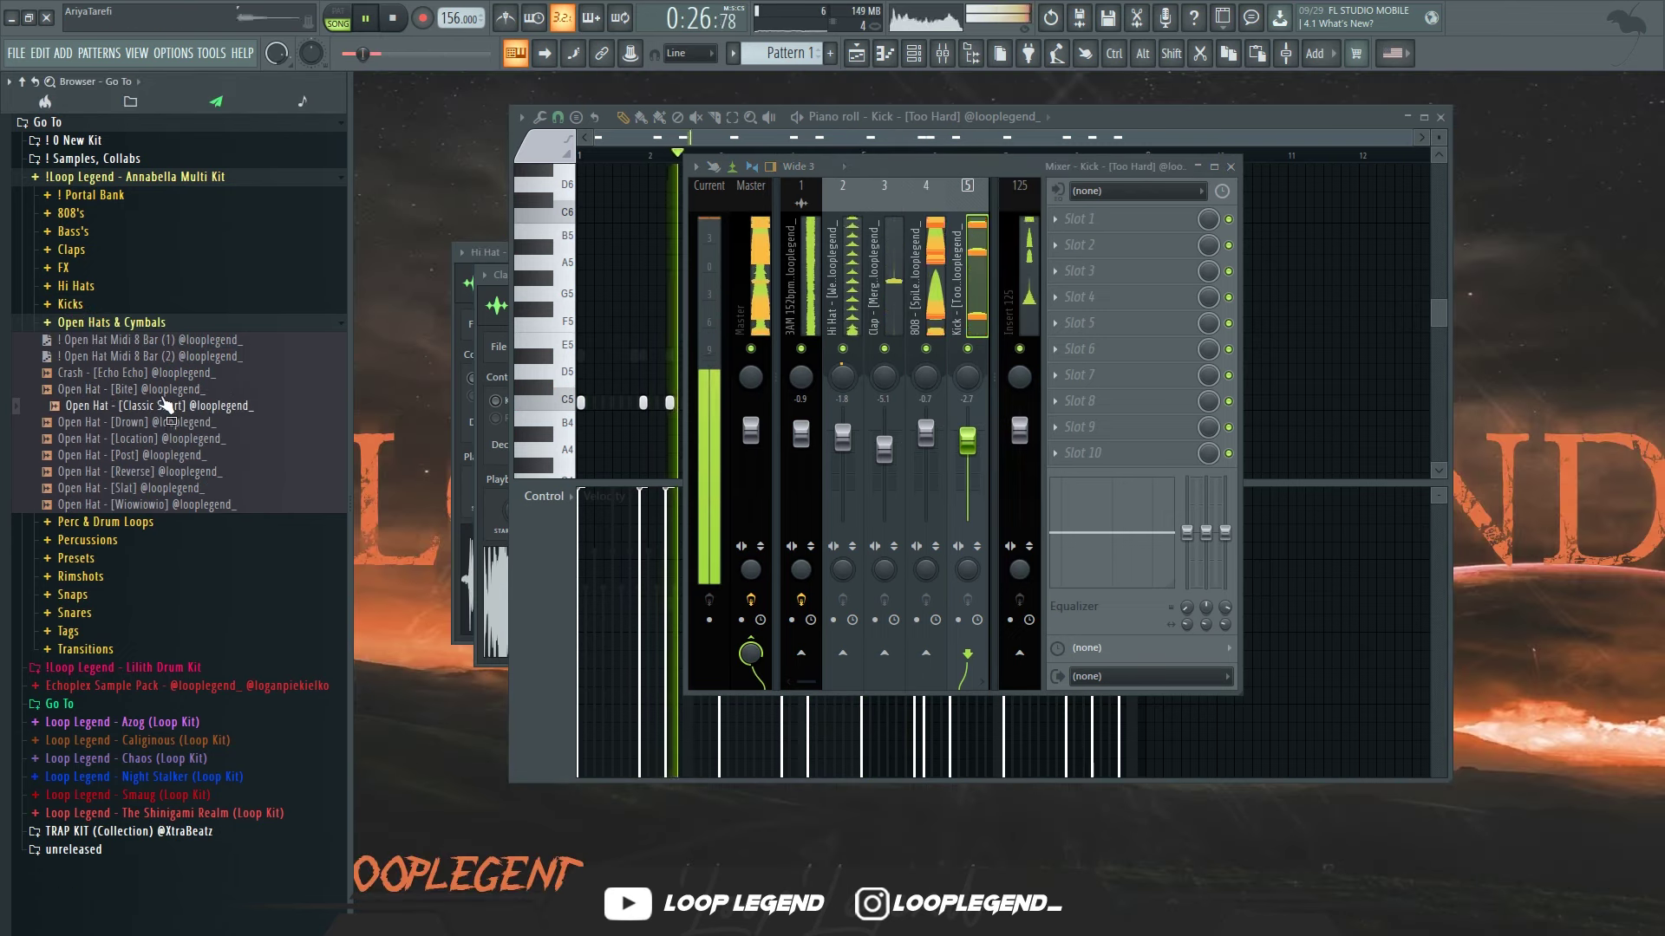
click(165, 473)
right_click(167, 392)
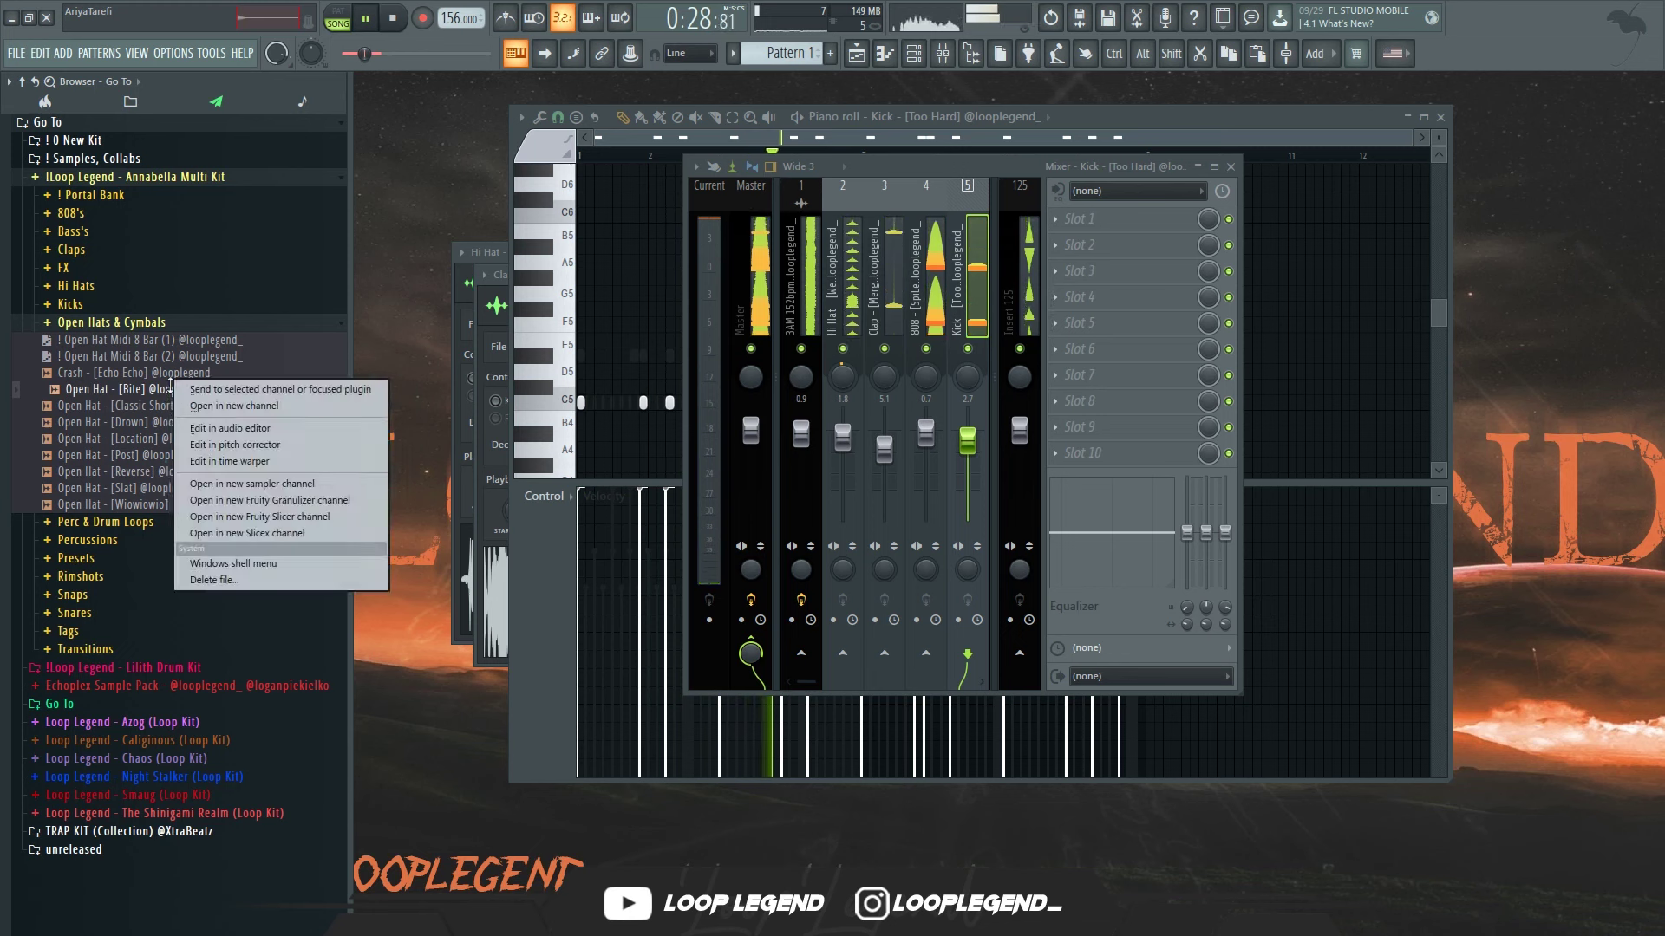
click(204, 409)
key(F6)
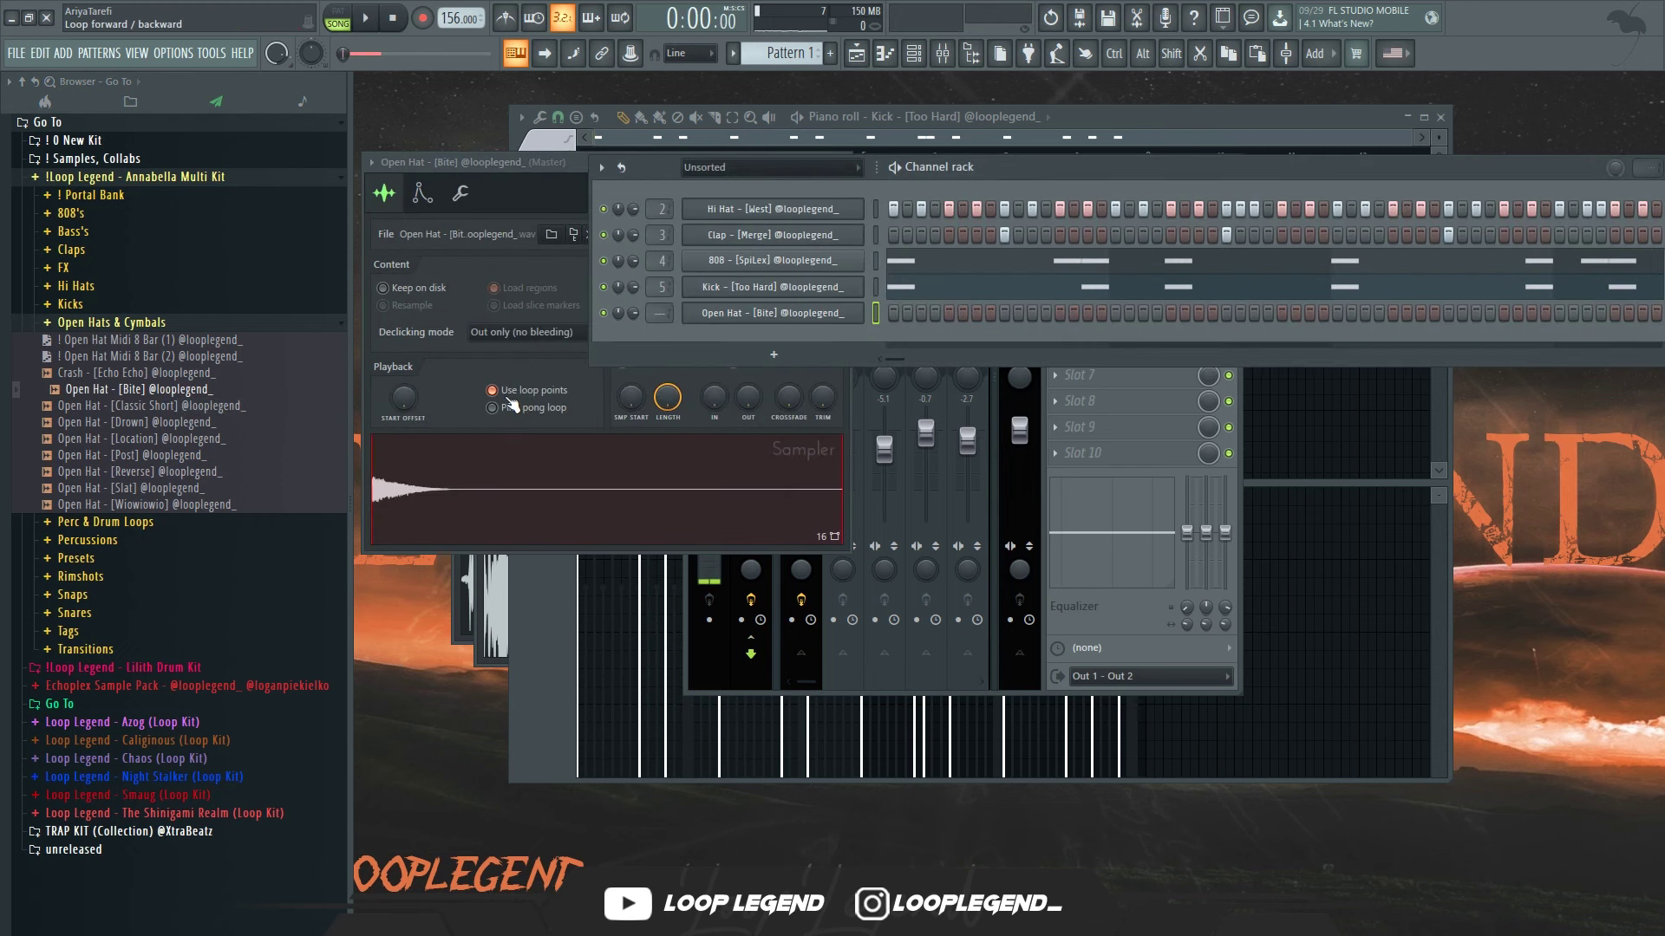
click(511, 403)
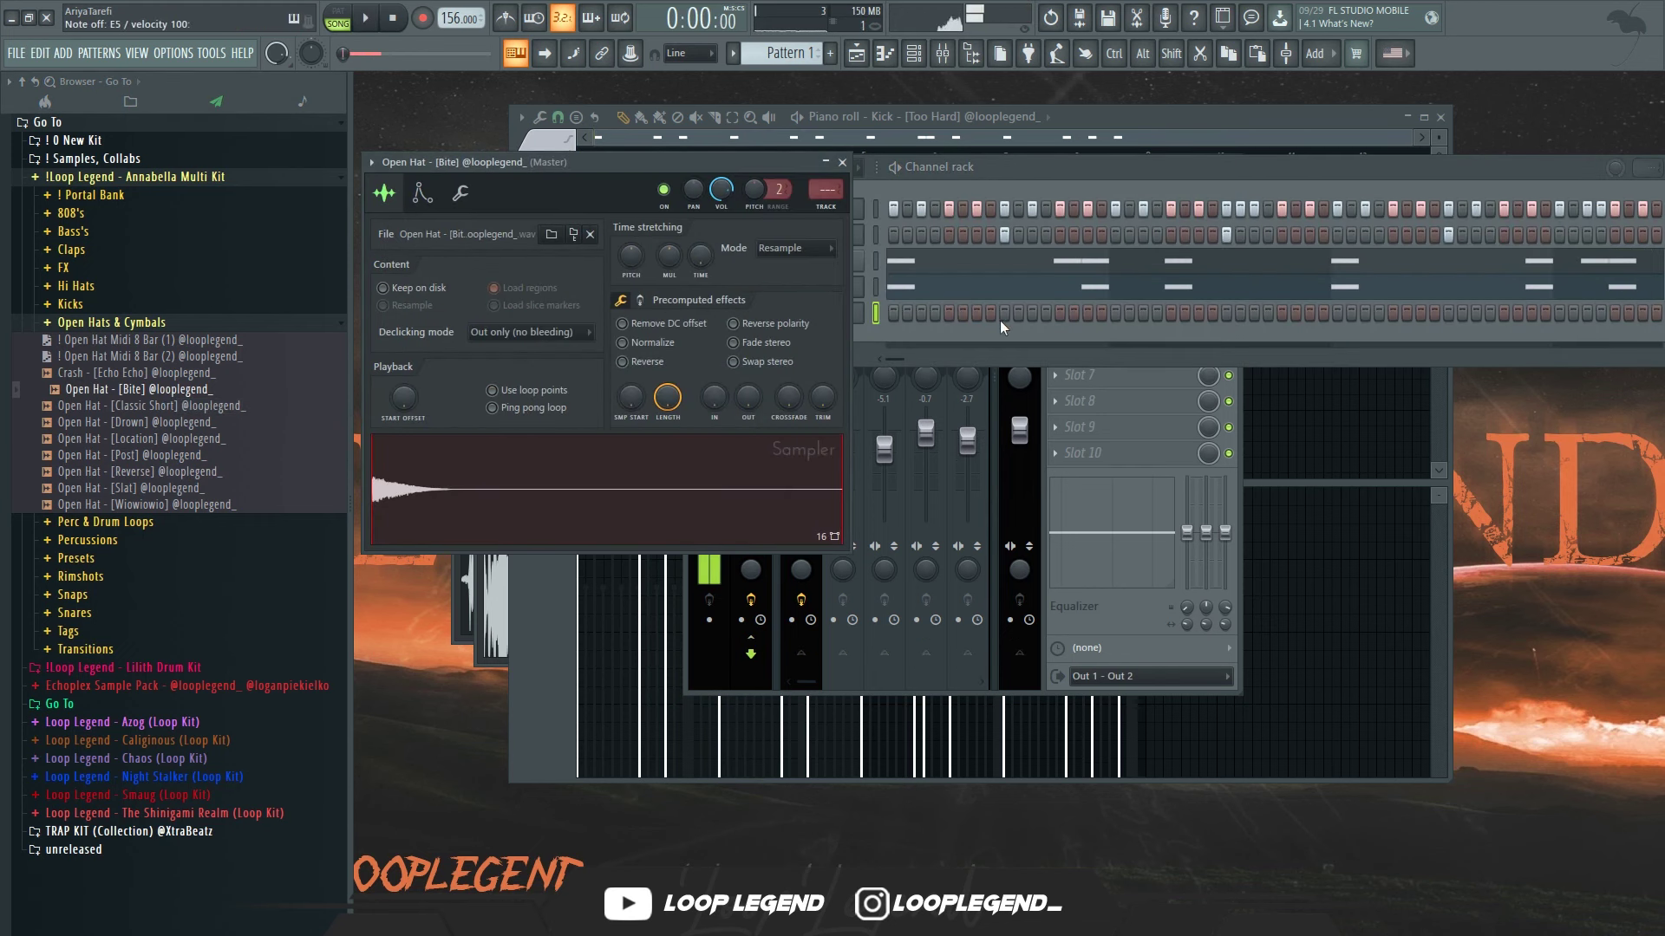
- Place open hat hits on steps 5 and 13 of bar 1 and open the channel's piano roll to play them
click(1058, 311)
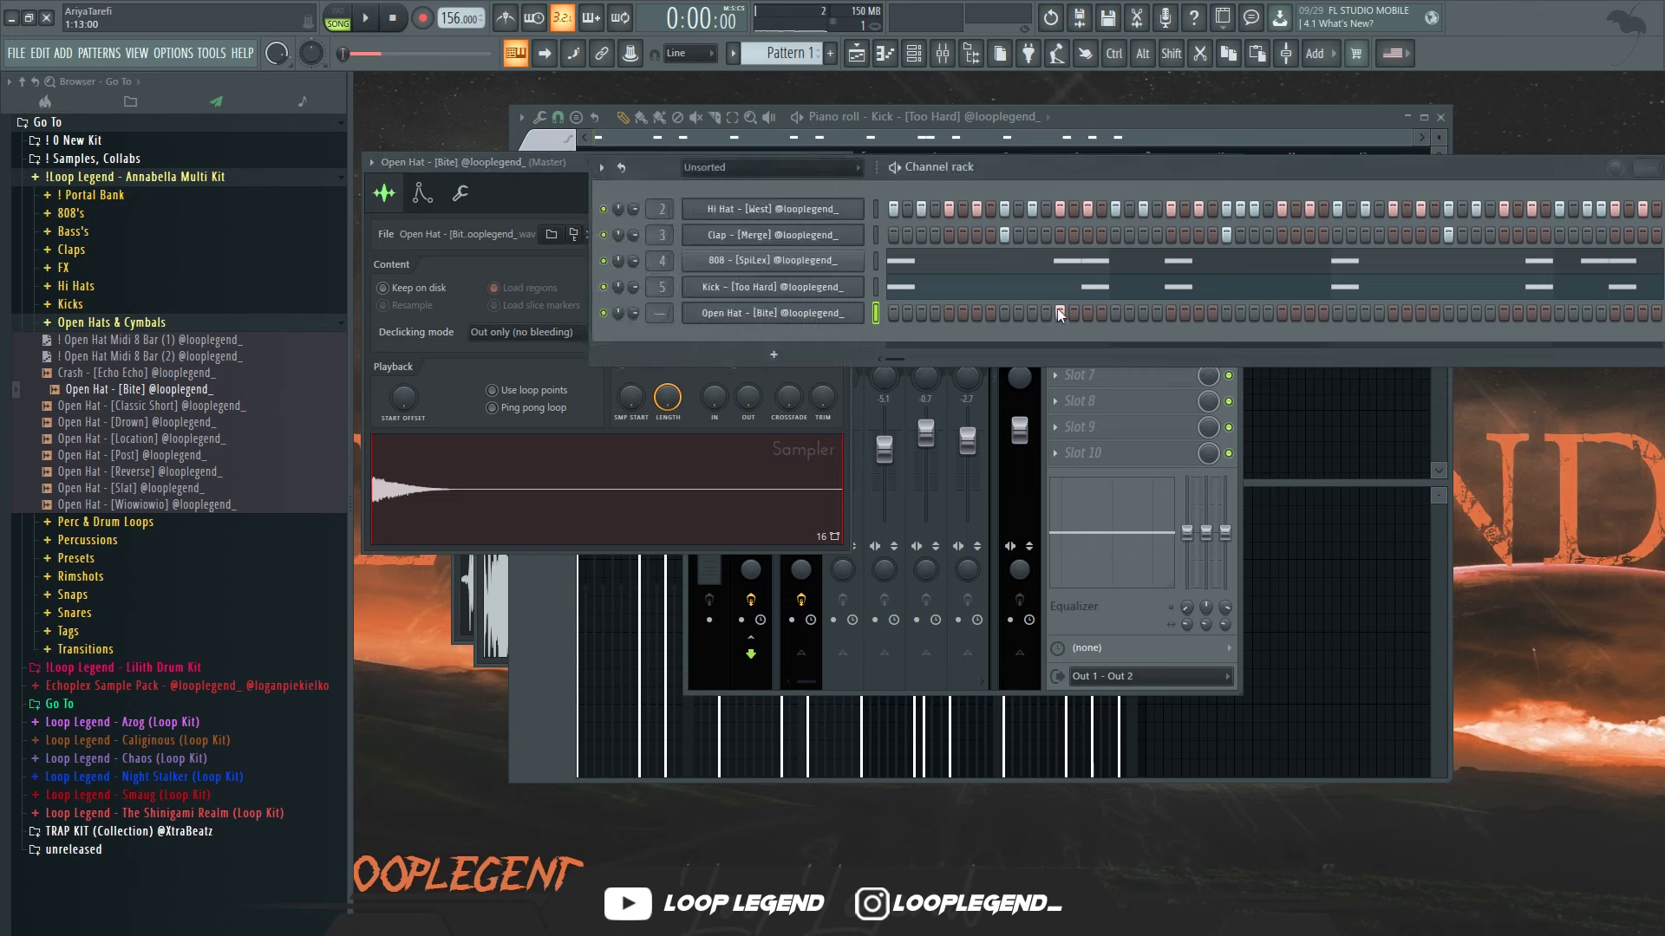
click(949, 317)
key(F7)
key(space)
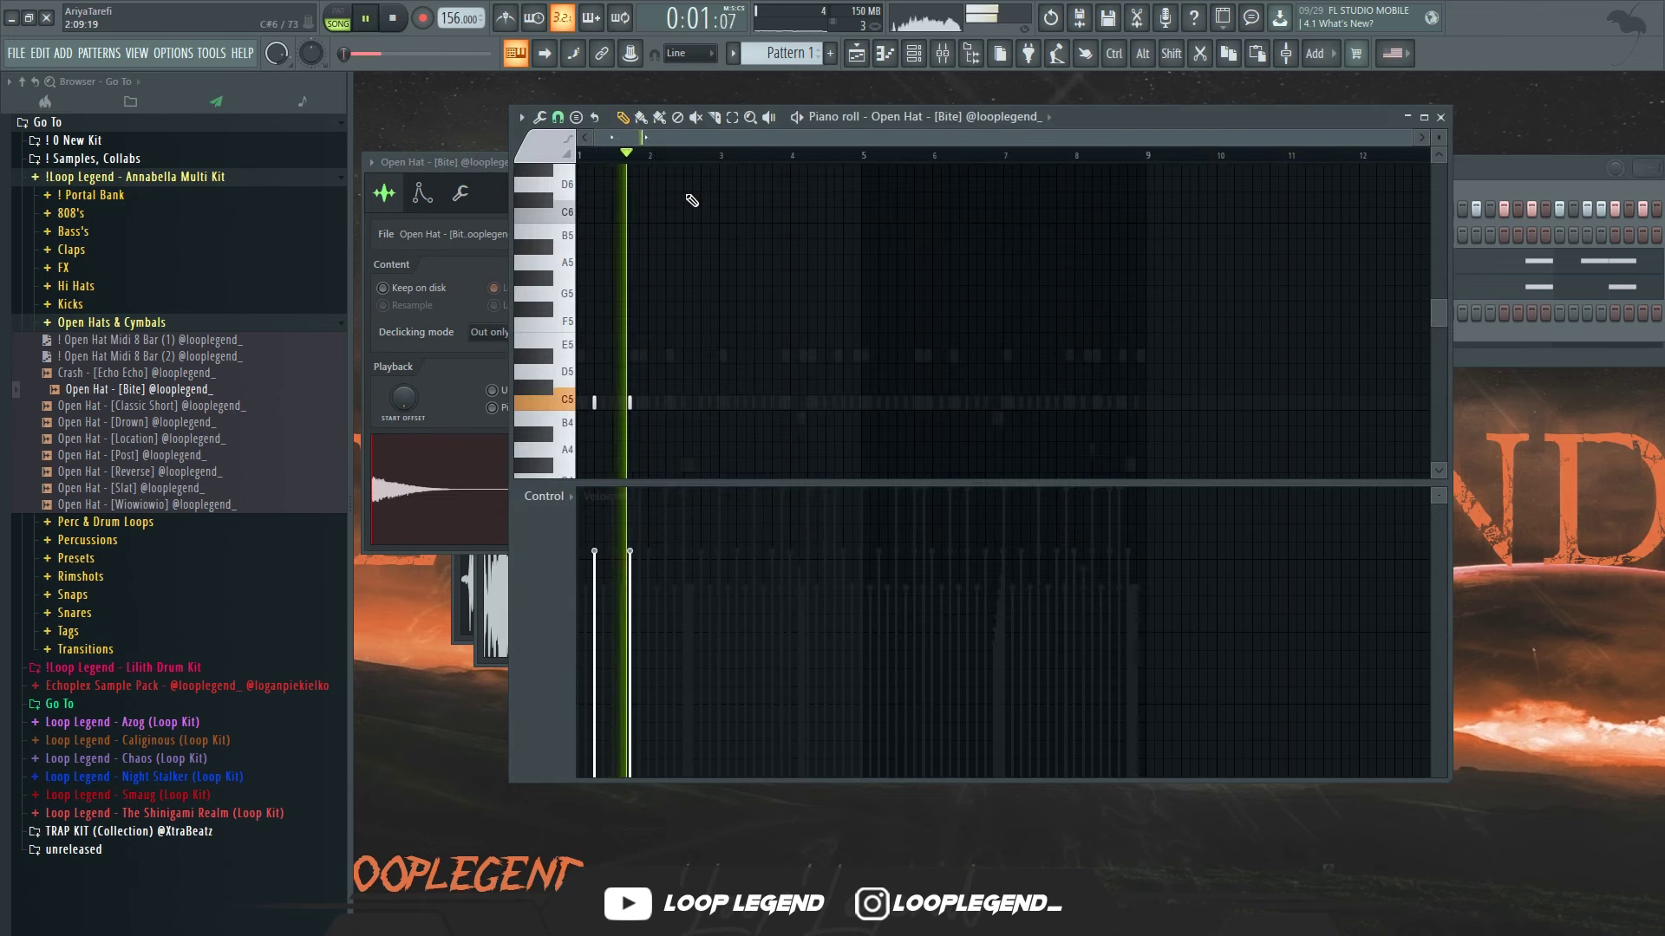
key(space)
- Remove the open hat note on step 5 of bar 1 and add a C5 note on step 5 of bar 2
scroll(654, 156, up, 3)
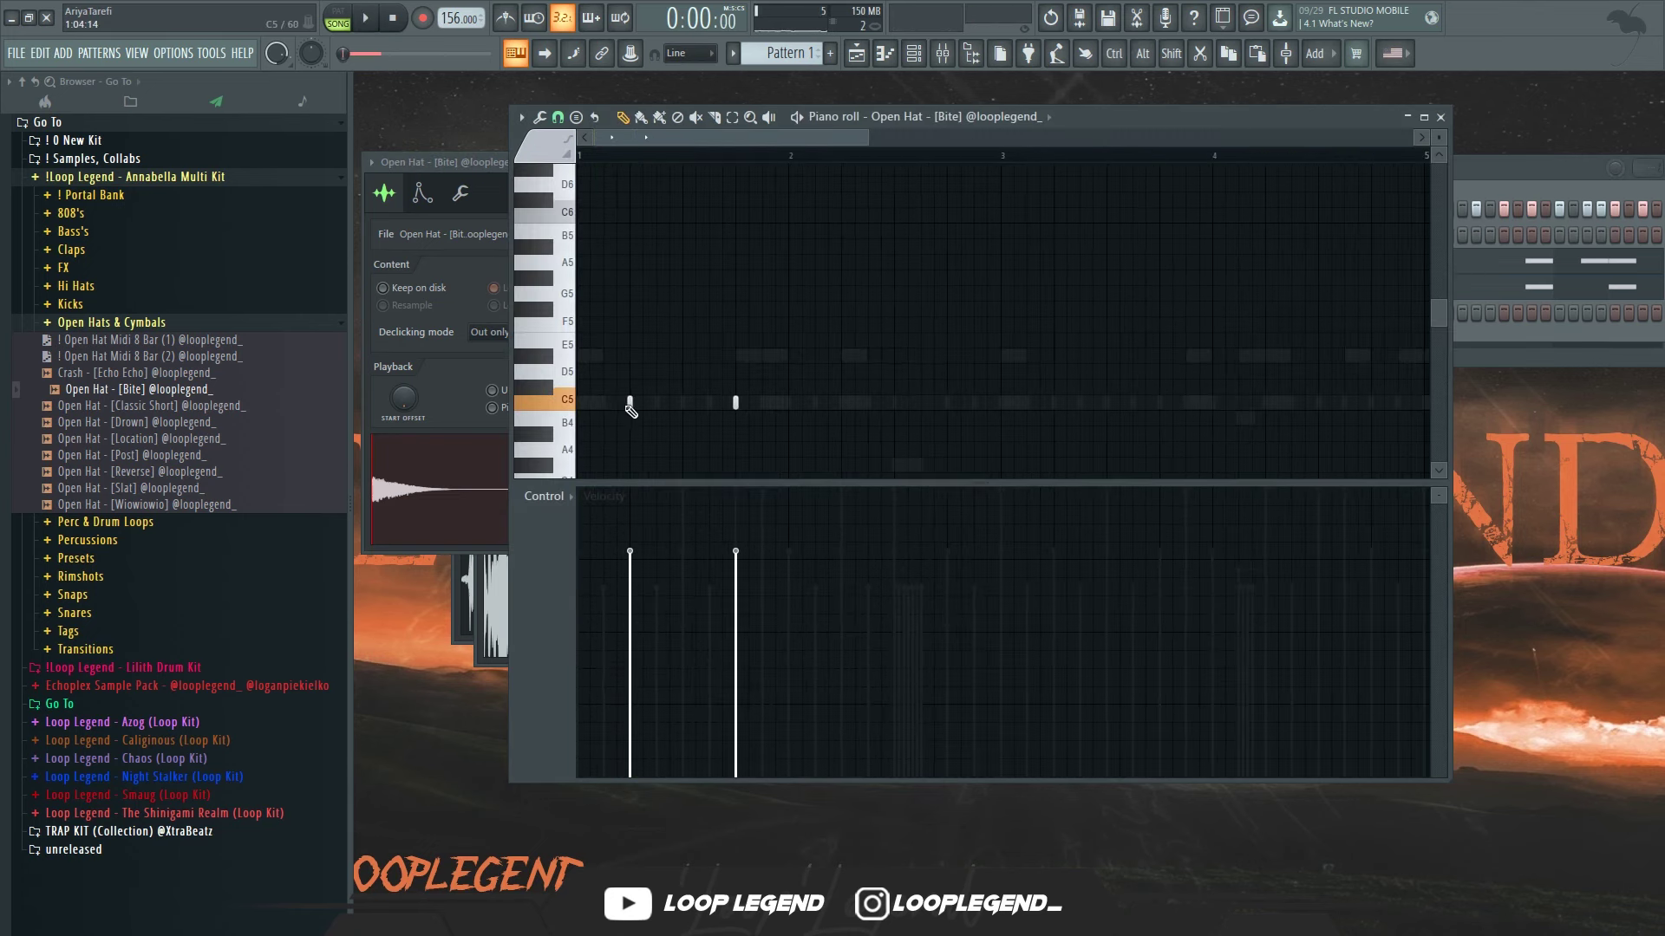
key(space)
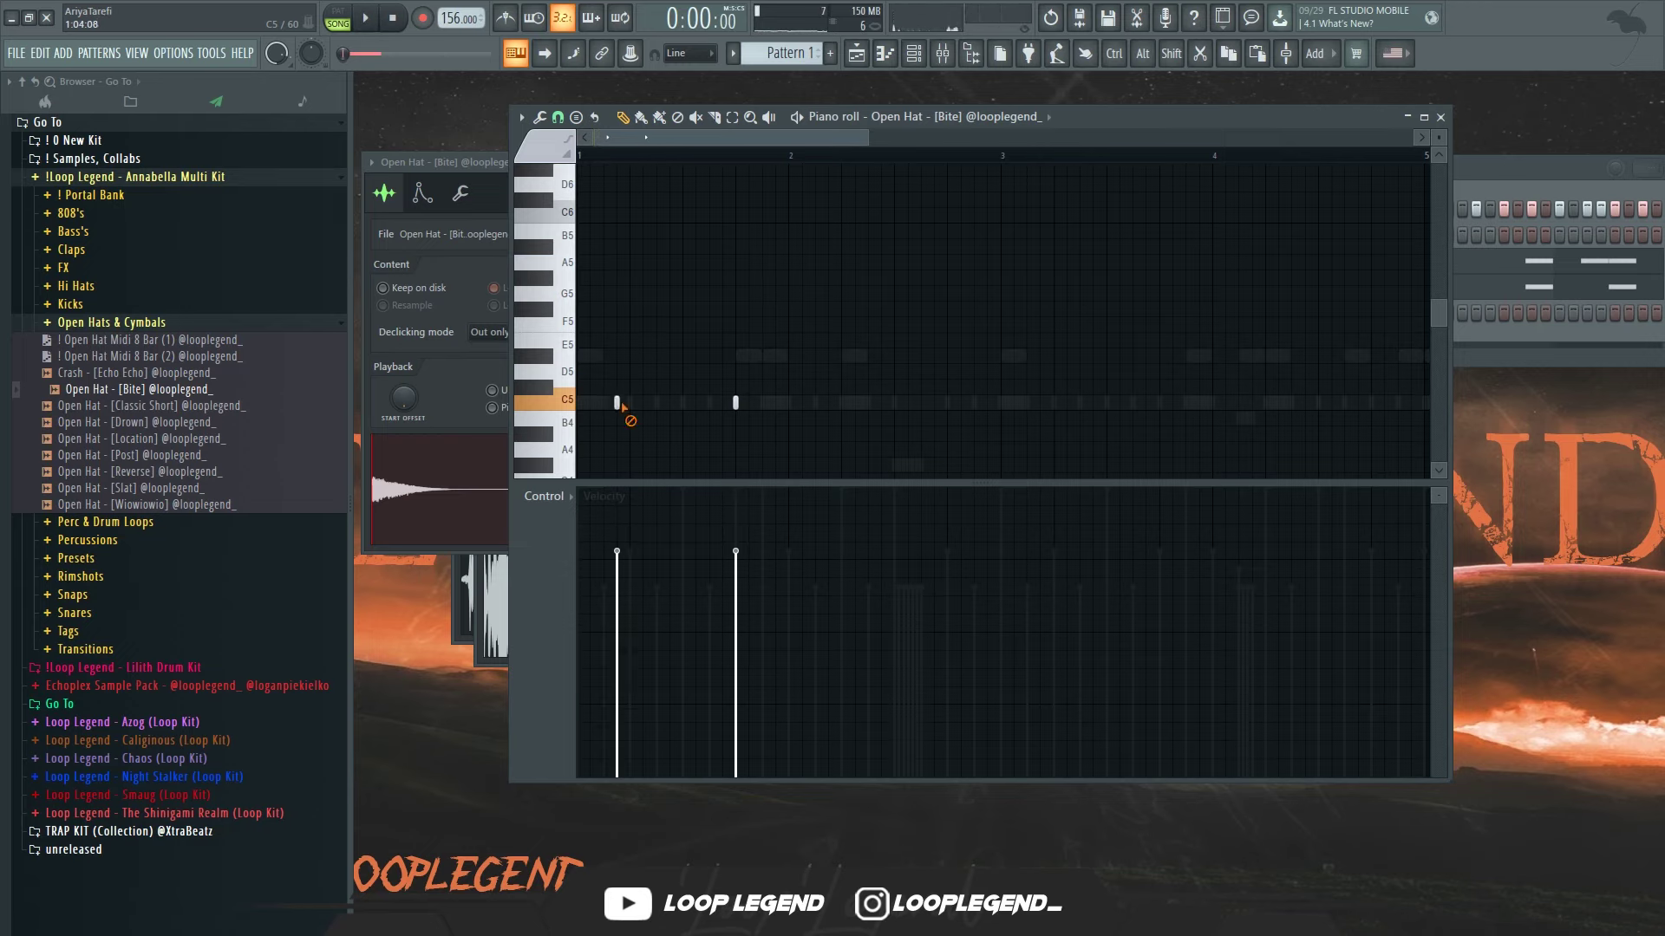
click(853, 405)
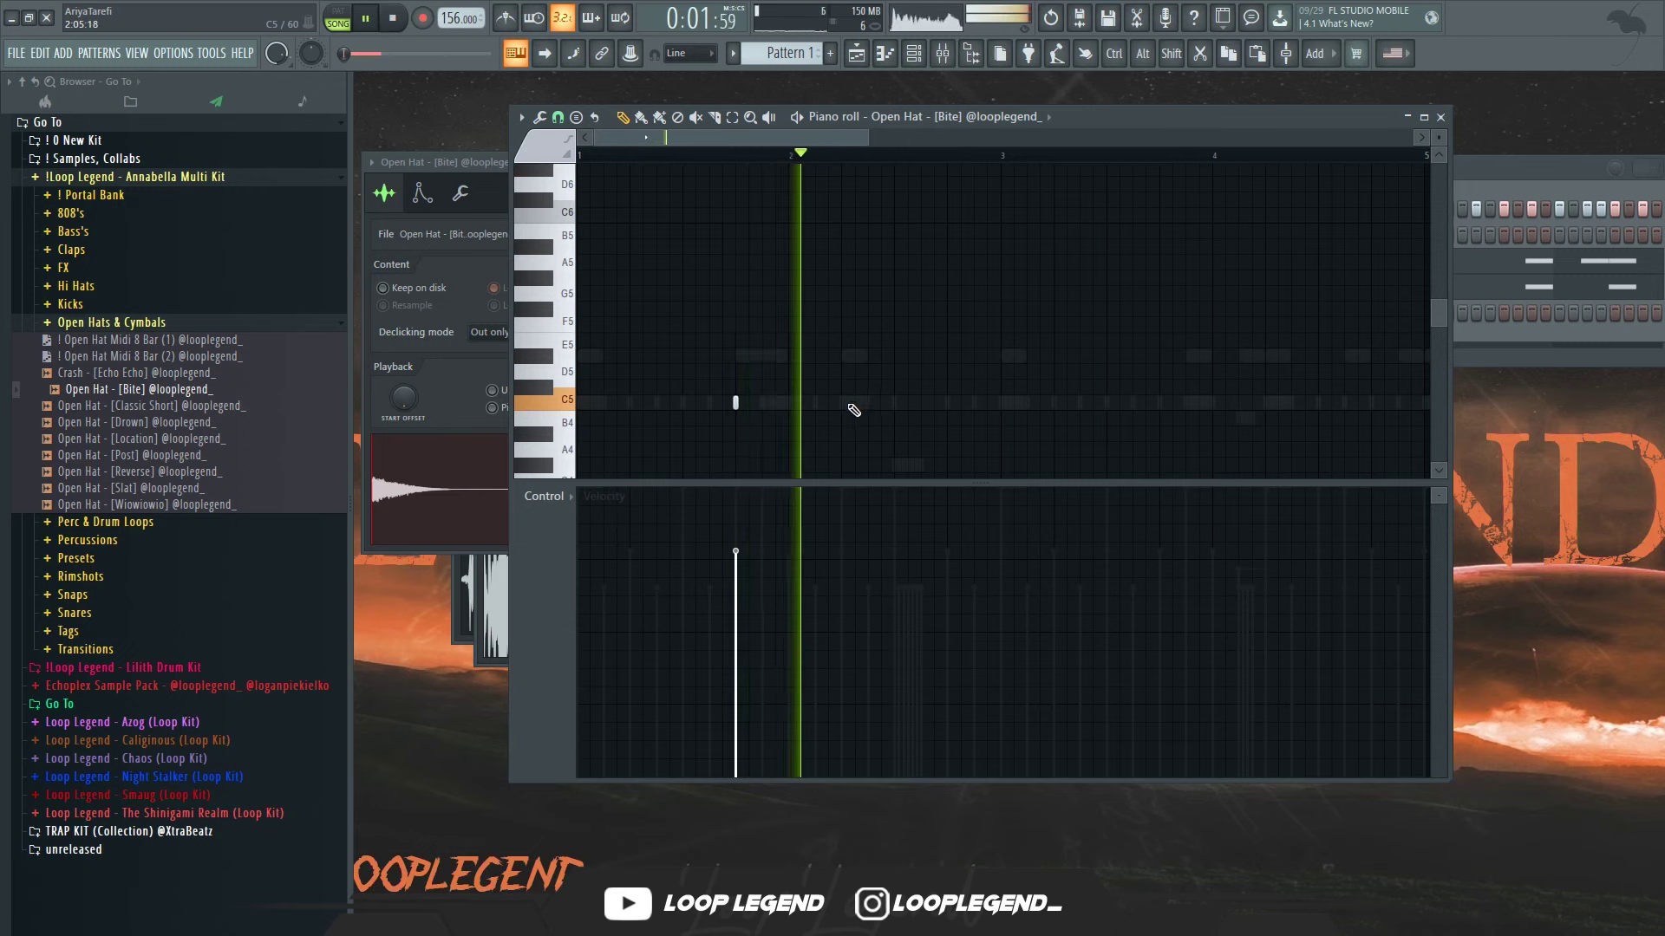
scroll(1015, 162, down, 2)
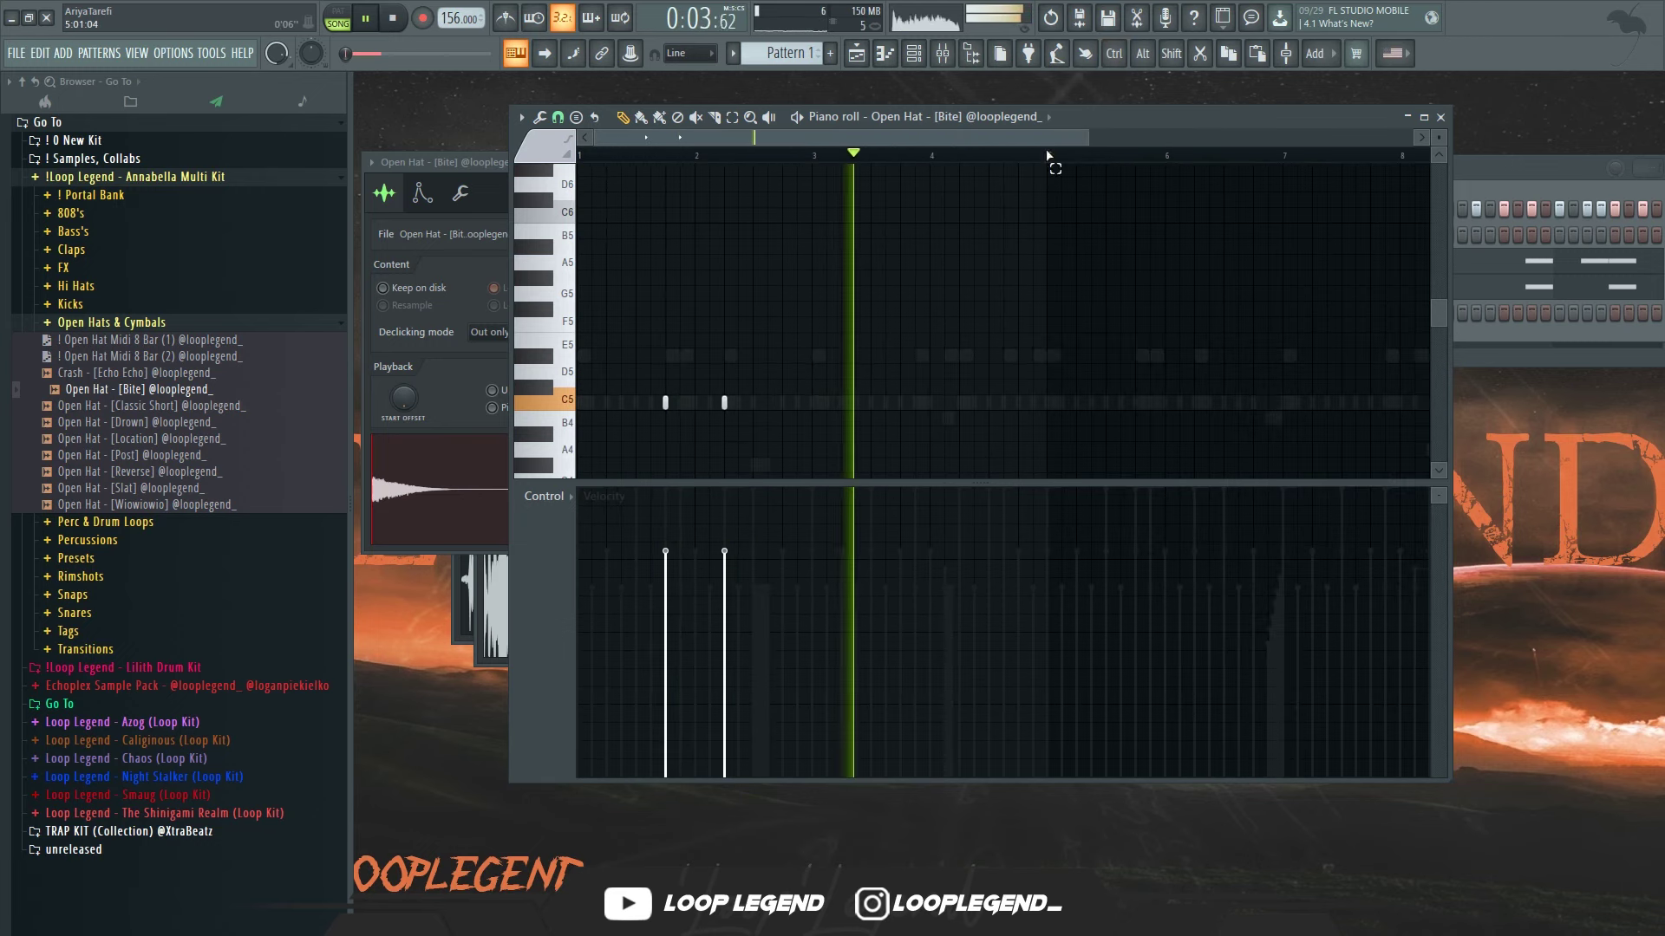
- Duplicate bars 1-4 of the open hat into bars 5-8 and lower the copied notes four semitones to G#4
drag(1051, 157, 581, 158)
key(ctrl+b)
scroll(1109, 418, down, 2)
ctrl+click(1013, 400)
drag(1106, 380, 896, 485)
key(shift+Down)
key(shift+Down)
key(shift+Down)
key(shift+Down)
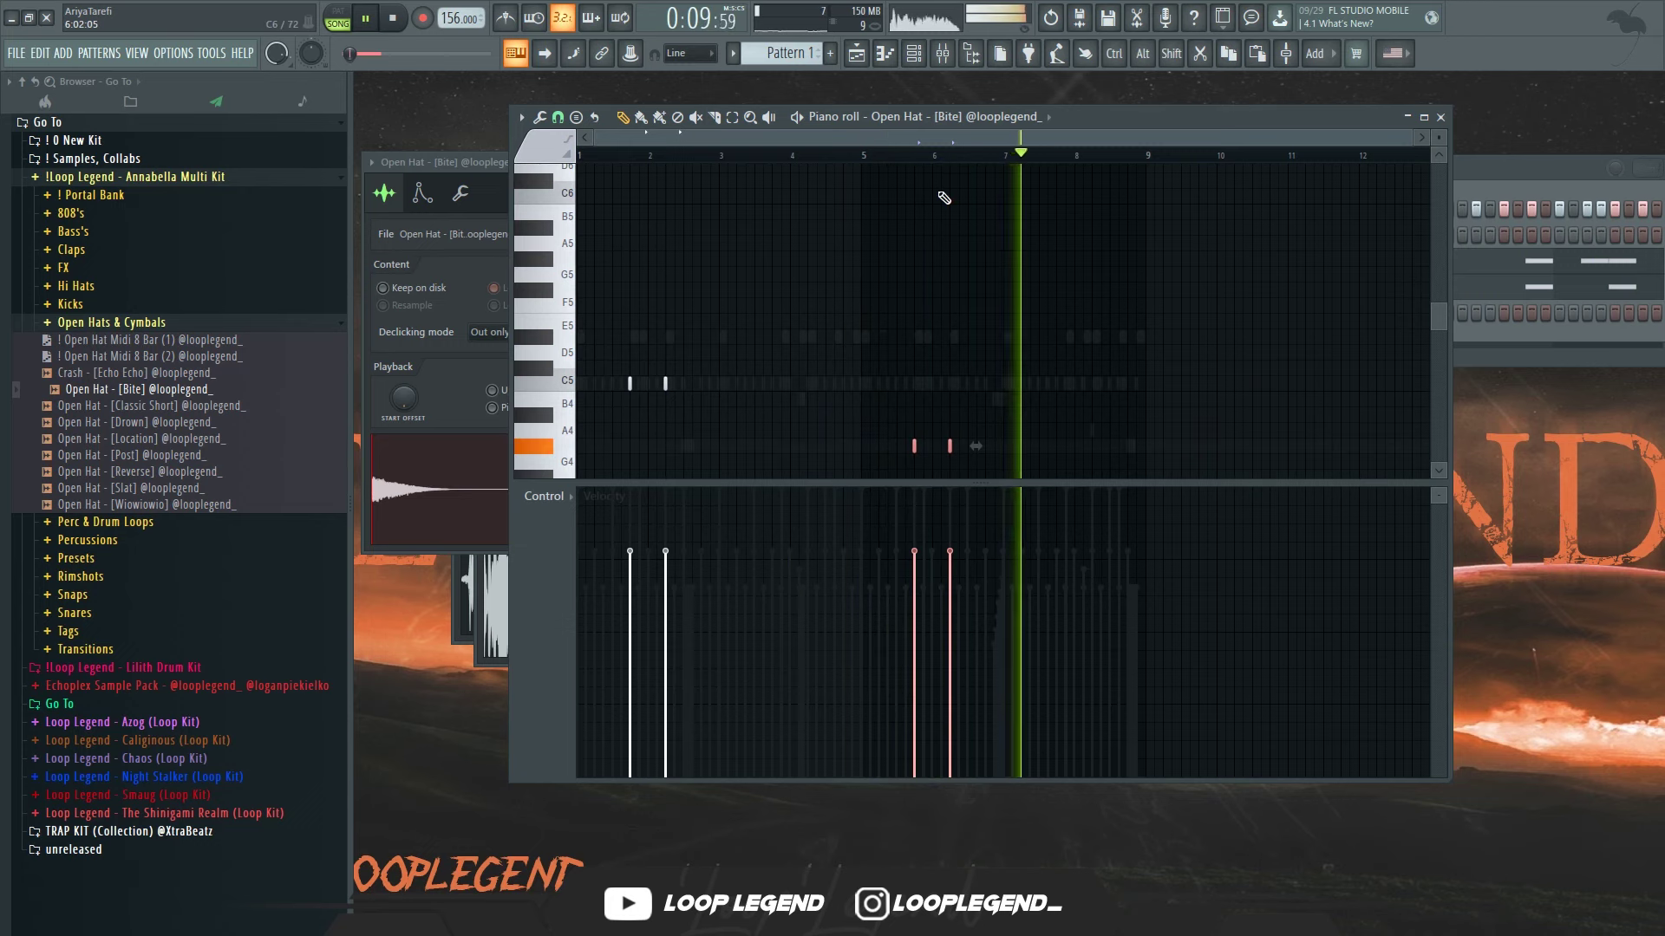
- Route the open hat channel to mixer track 6 and cut its low EQ band to -18 dB
key(F6)
key(ctrl+l)
drag(1187, 532, 1187, 587)
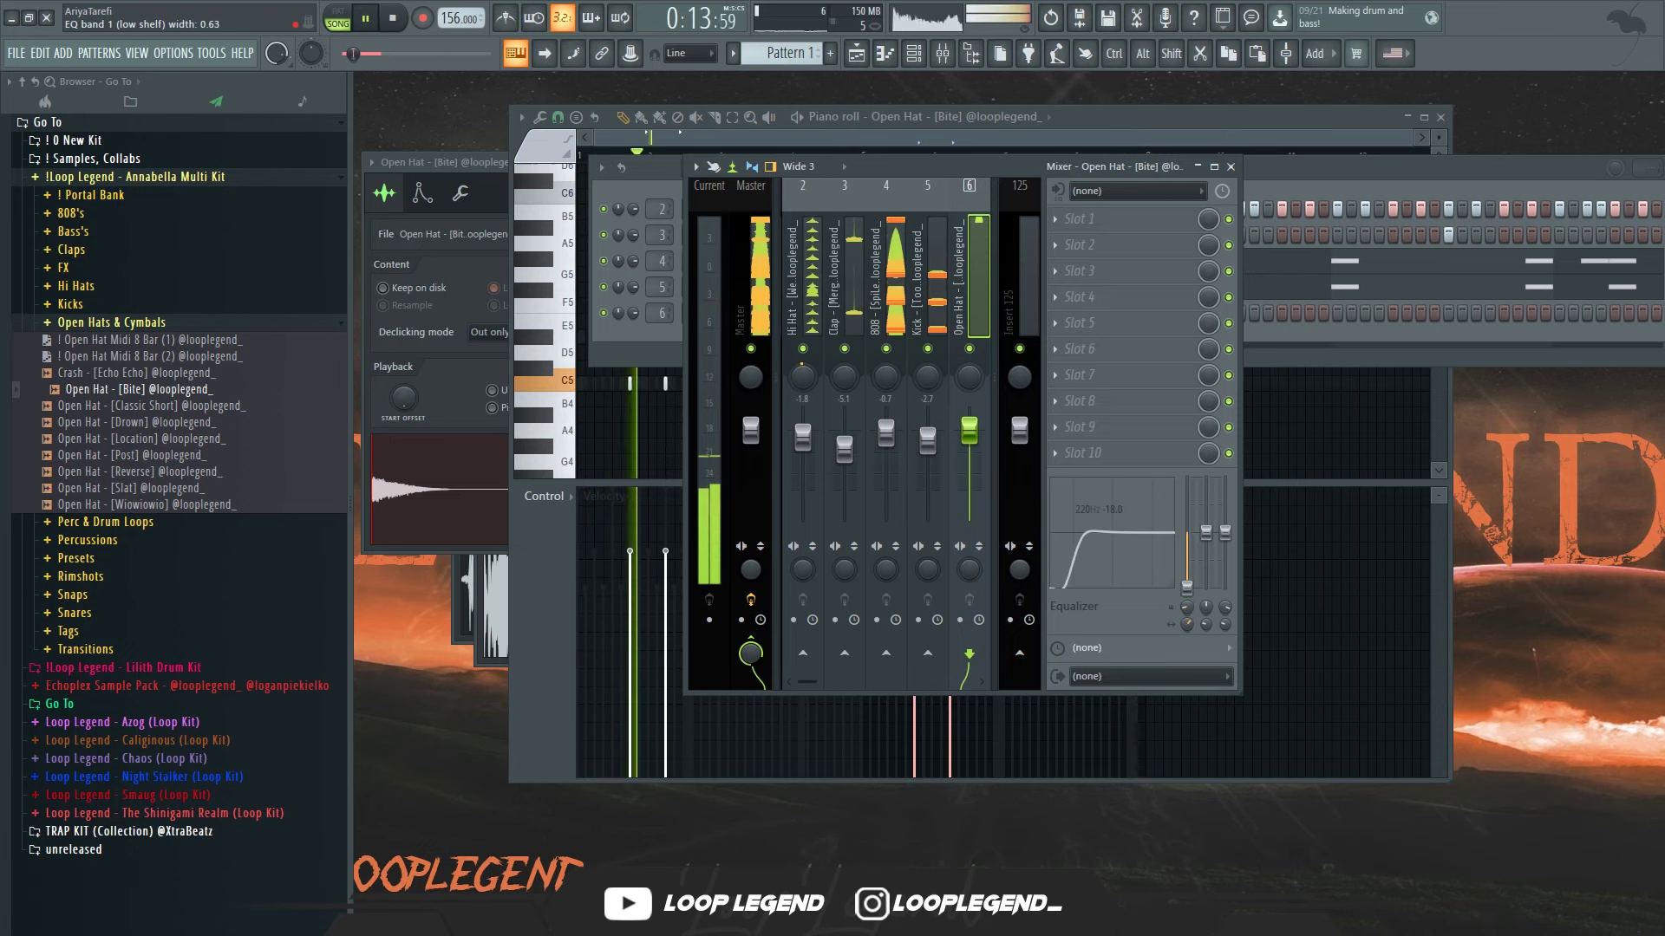
- Load Snare - [Pillow] from the Snares folder into a new channel and open its piano roll
key(space)
click(73, 613)
click(158, 531)
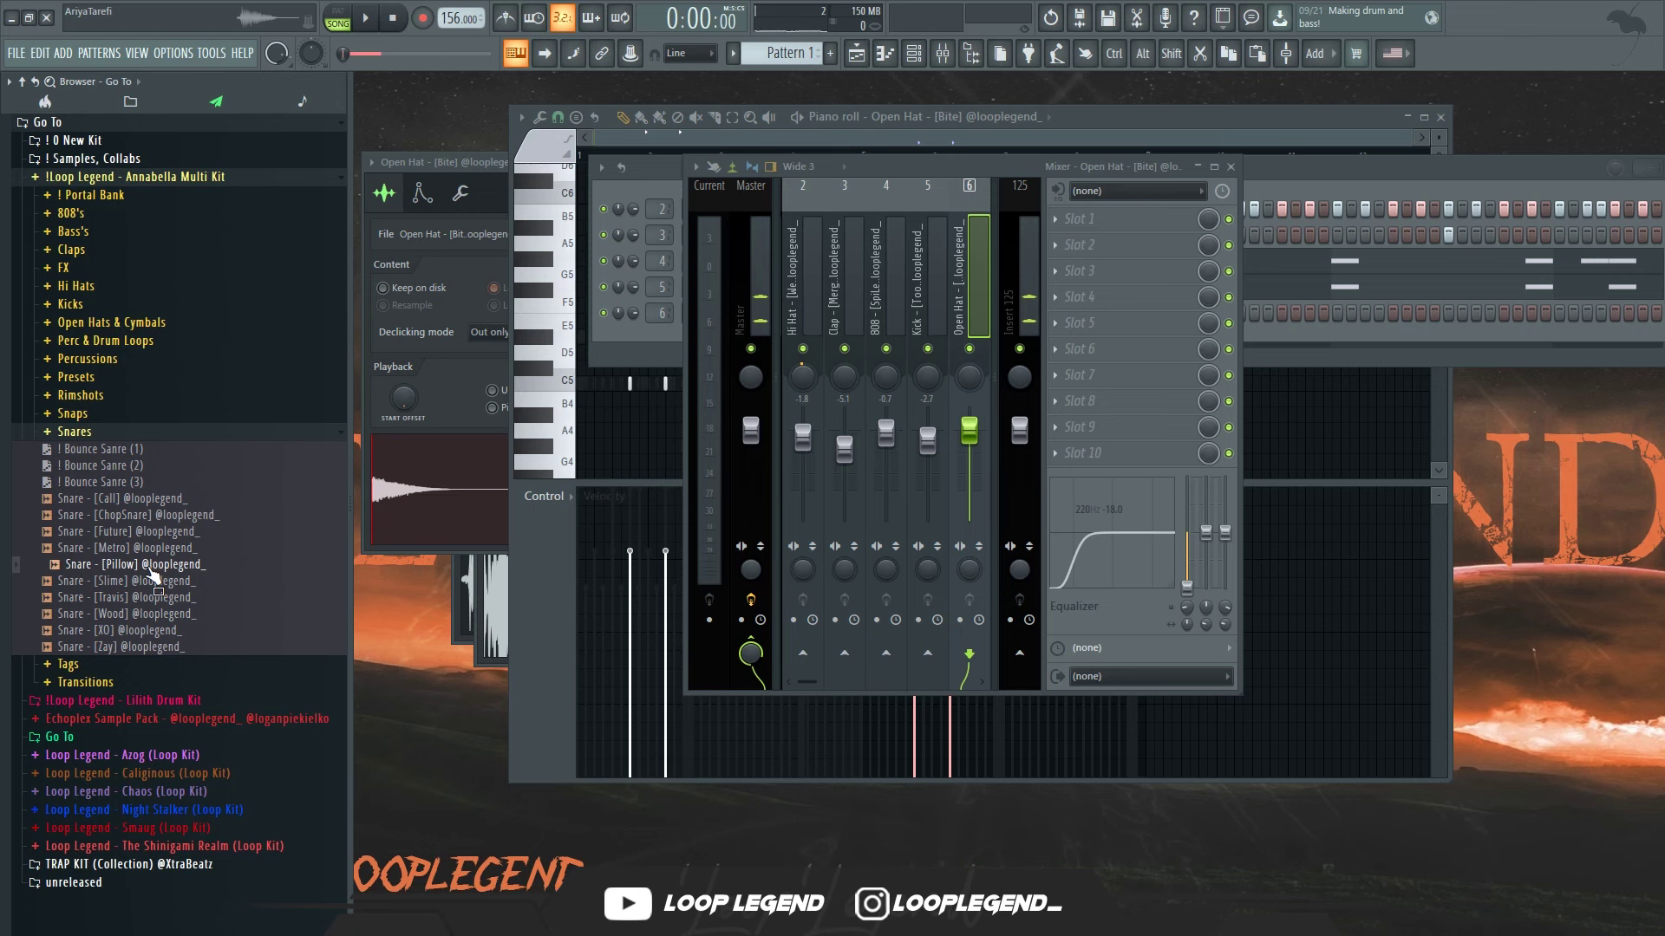
right_click(152, 570)
click(201, 580)
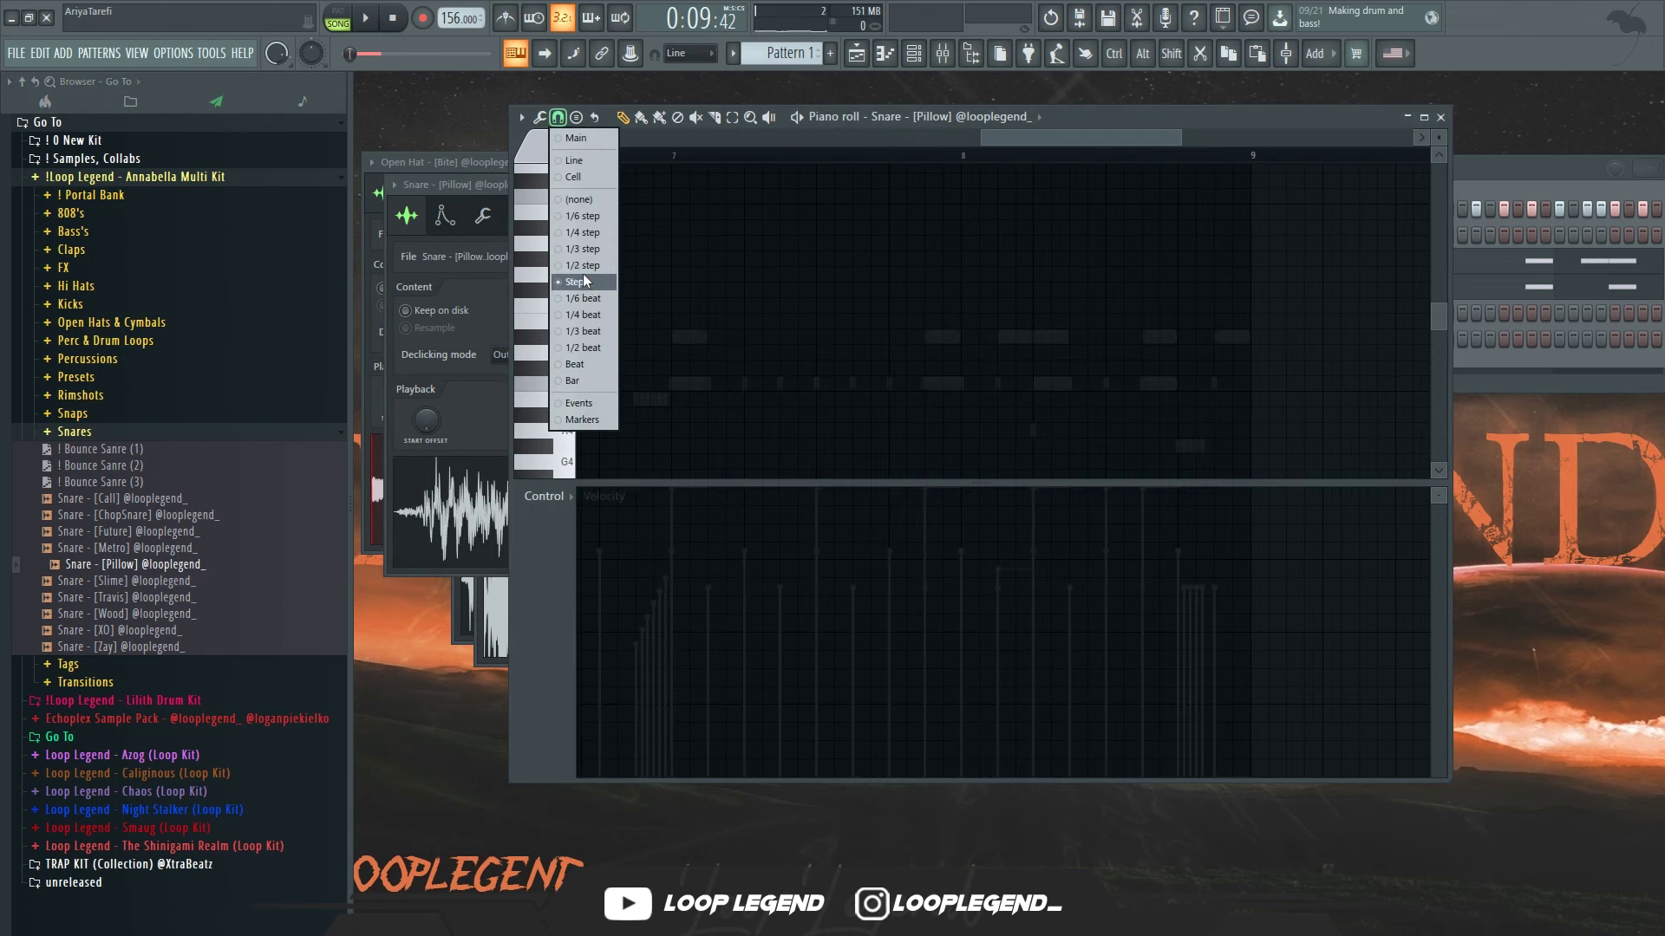
- Paint a five-note C5 snare roll in bar 8 with 1/2 step snapping and rising velocities
click(581, 268)
click(641, 119)
scroll(941, 386, up, 3)
scroll(1075, 381, down, 3)
key(space)
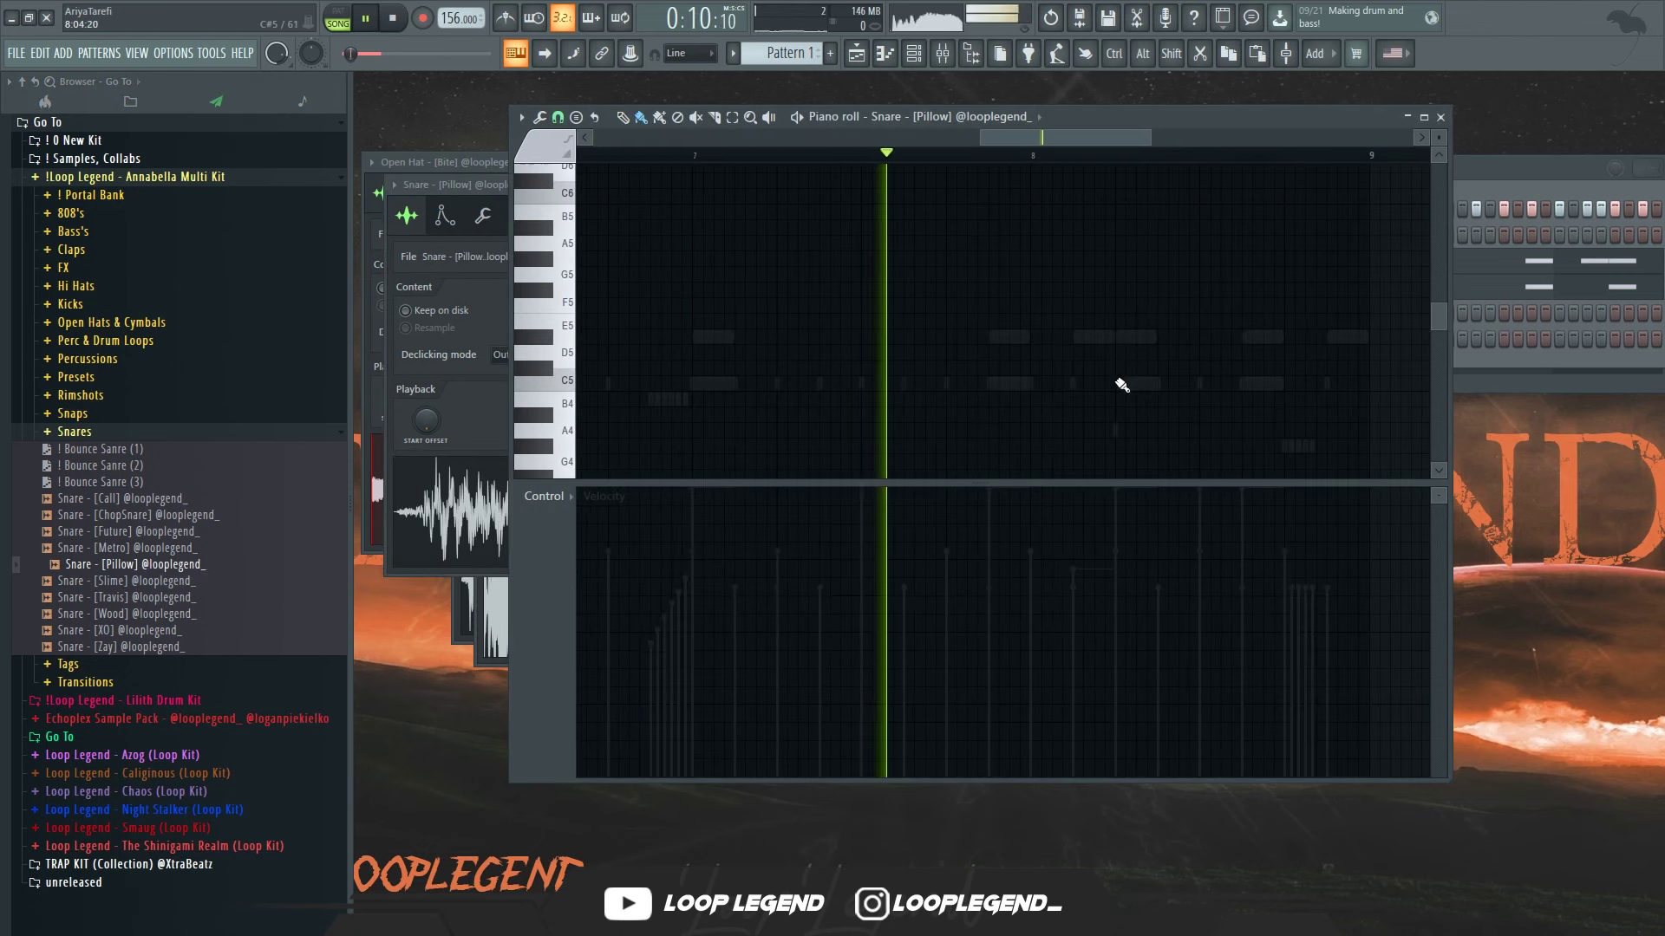
drag(1158, 383, 1199, 381)
scroll(1249, 386, up, 2)
key(space)
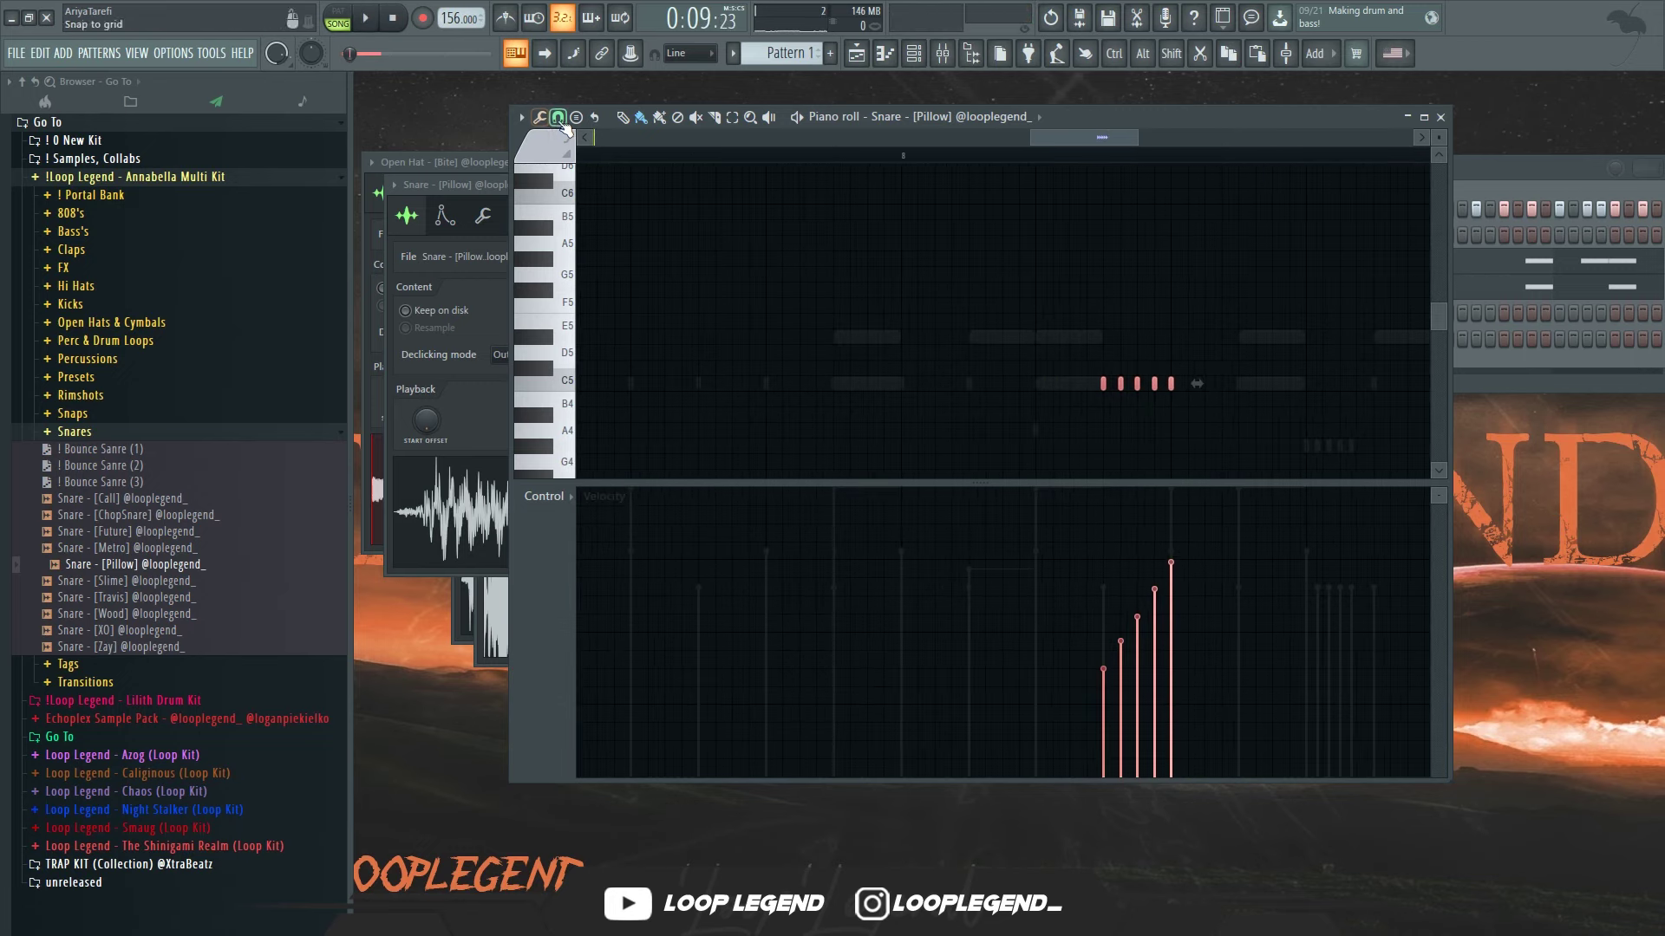
- Set snapping to 1/3 beat and continue the bar 8 snare fill with notes descending from D5 to A4
click(561, 119)
click(581, 333)
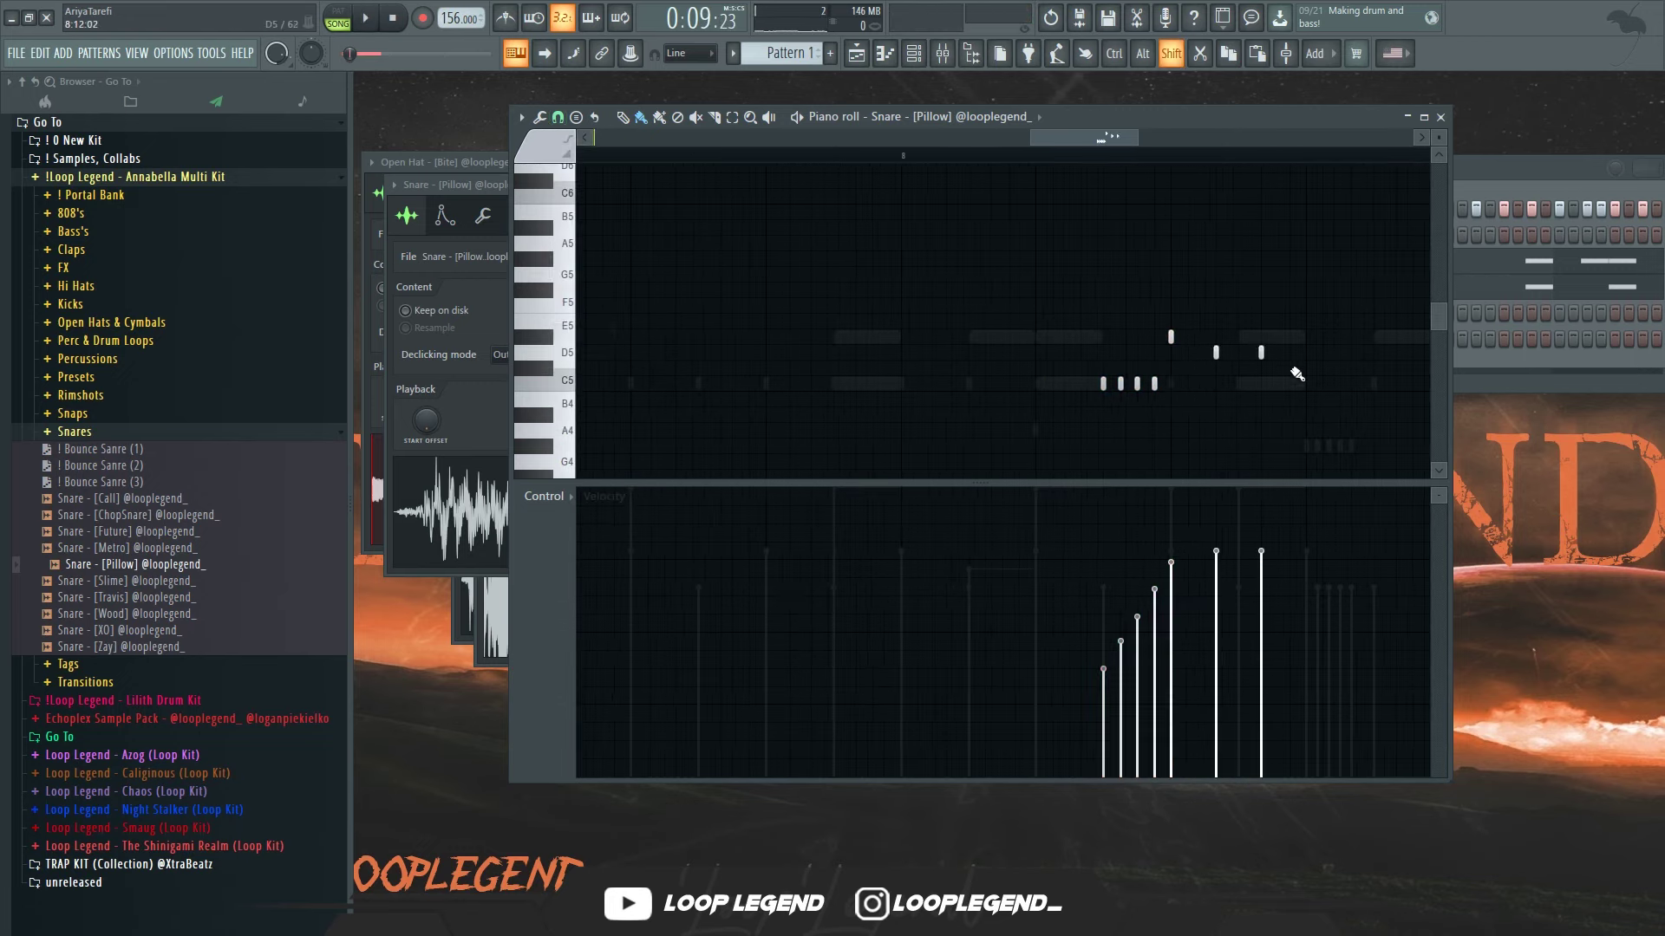
drag(1324, 431, 1400, 431)
key(space)
scroll(1258, 394, down, 3)
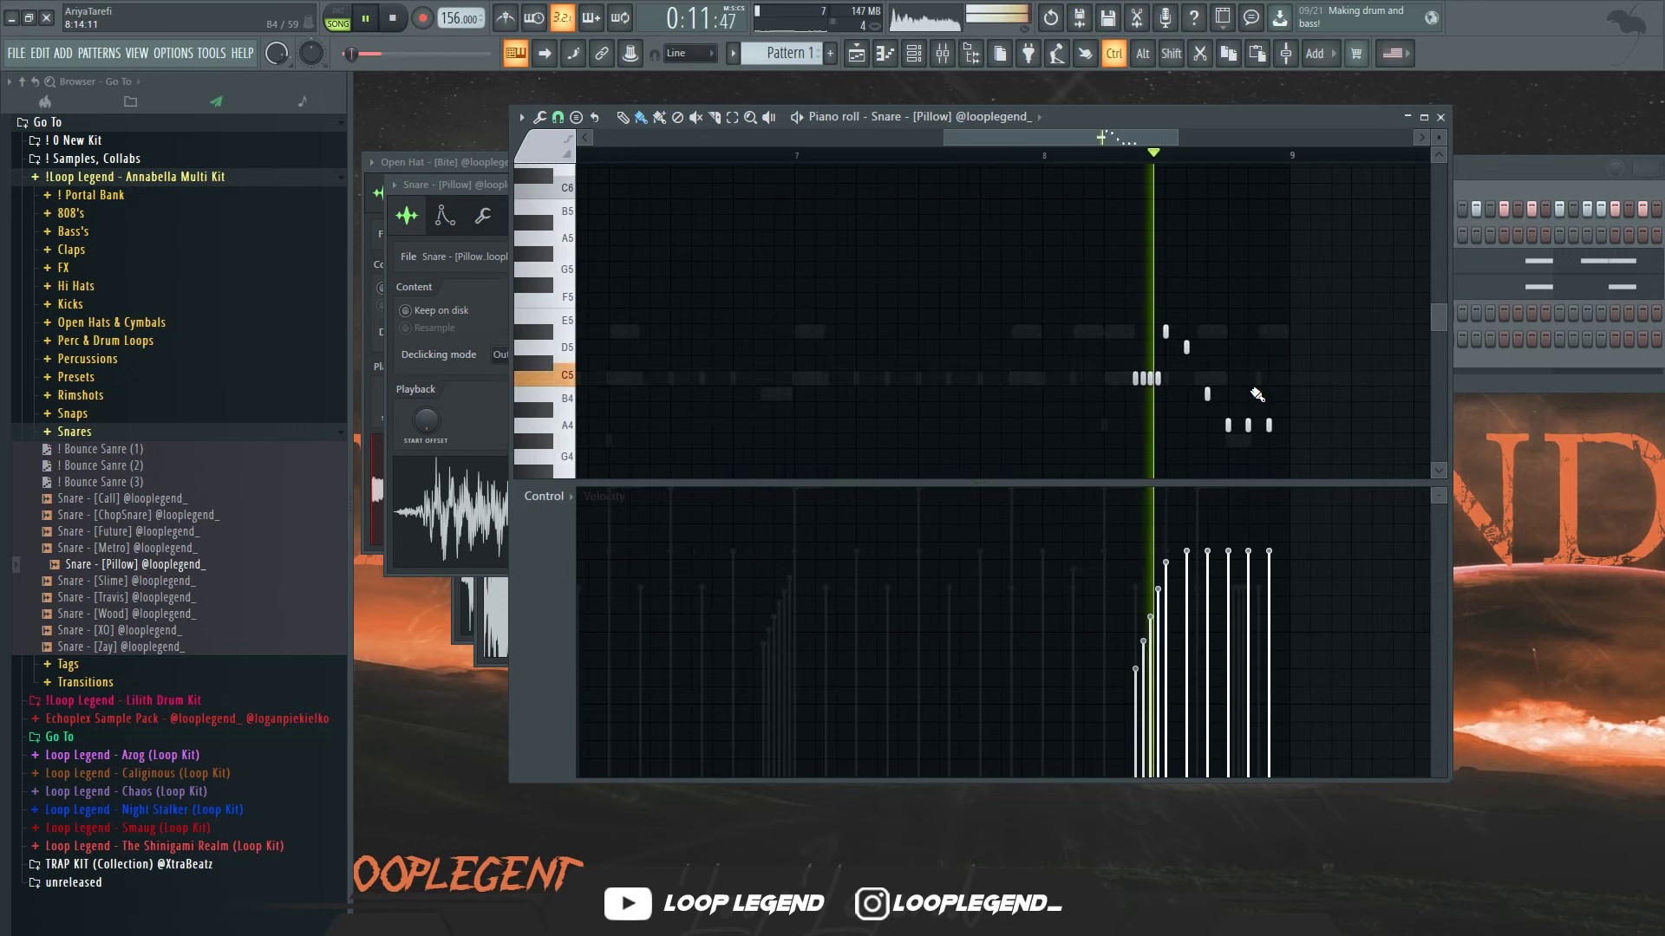
- Thin out the snare fill by deleting the D5 note and the first and last A4 notes
scroll(1329, 411, up, 1)
scroll(1329, 411, up, 2)
key(space)
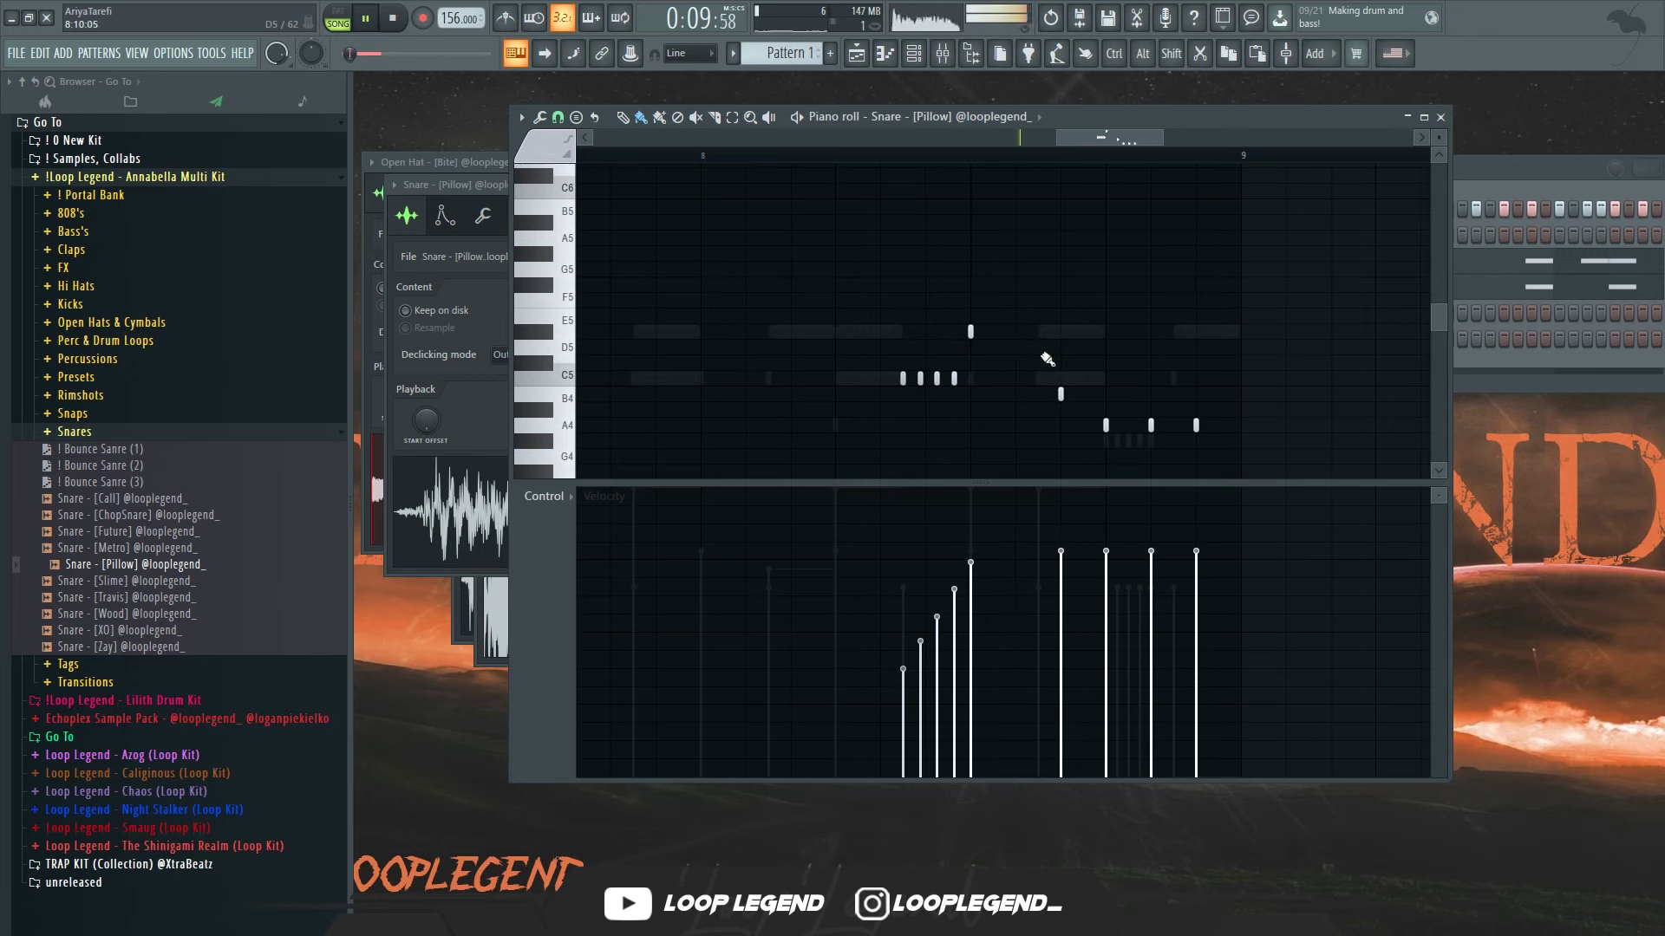
right_click(1105, 426)
right_click(1196, 426)
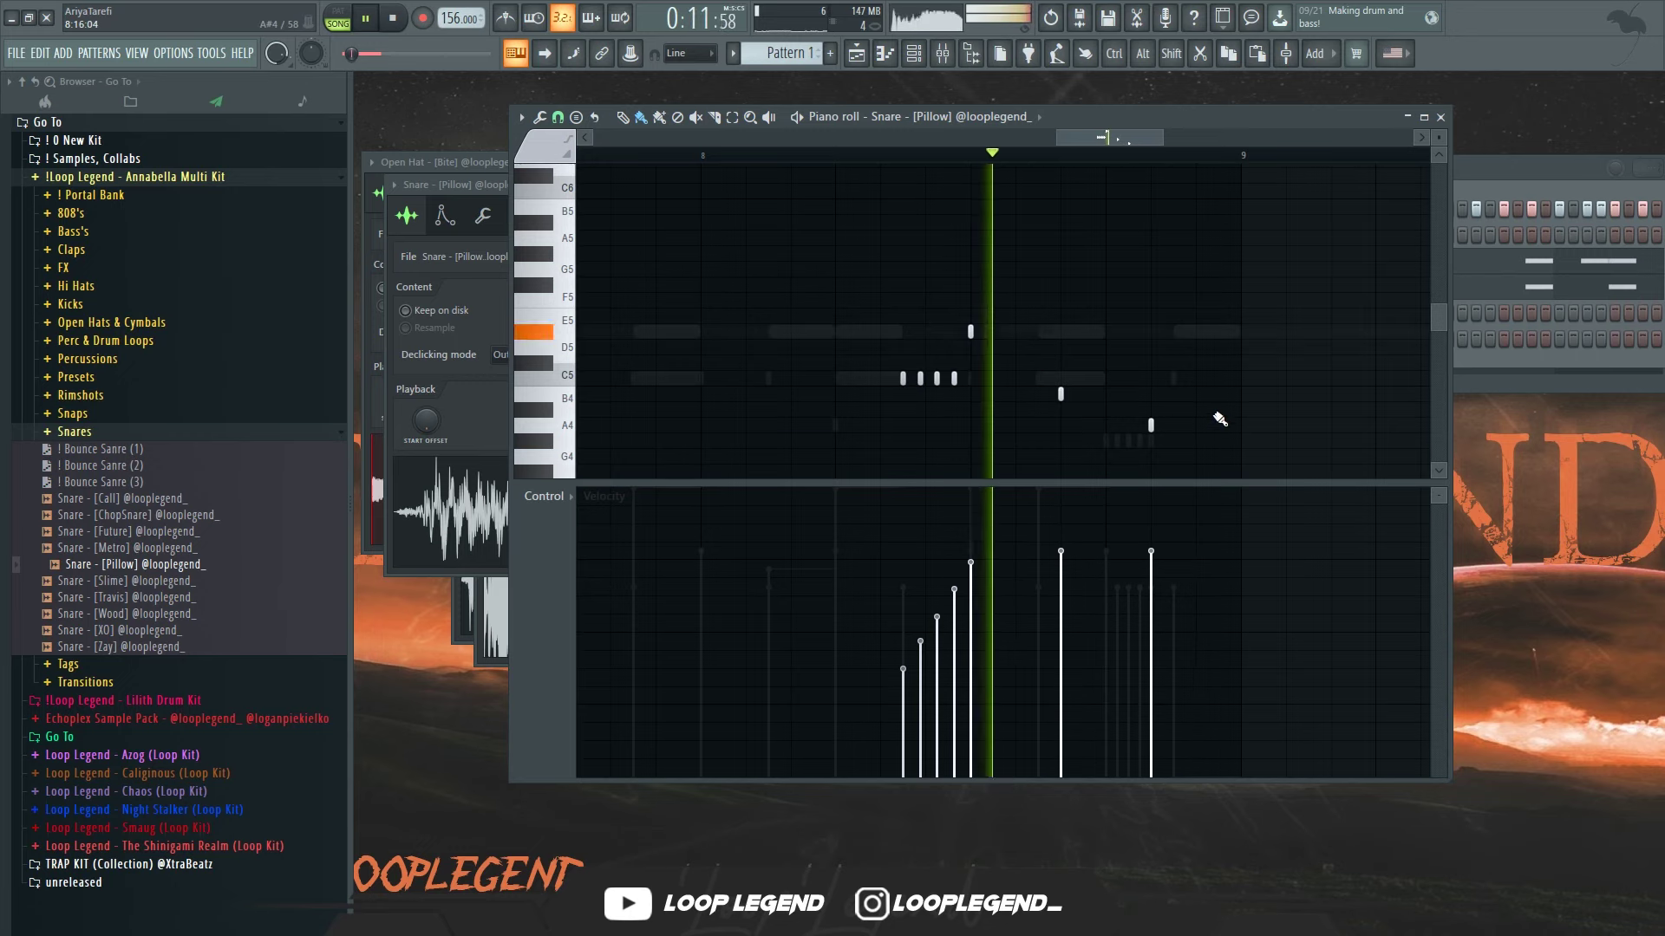
scroll(1219, 417, down, 3)
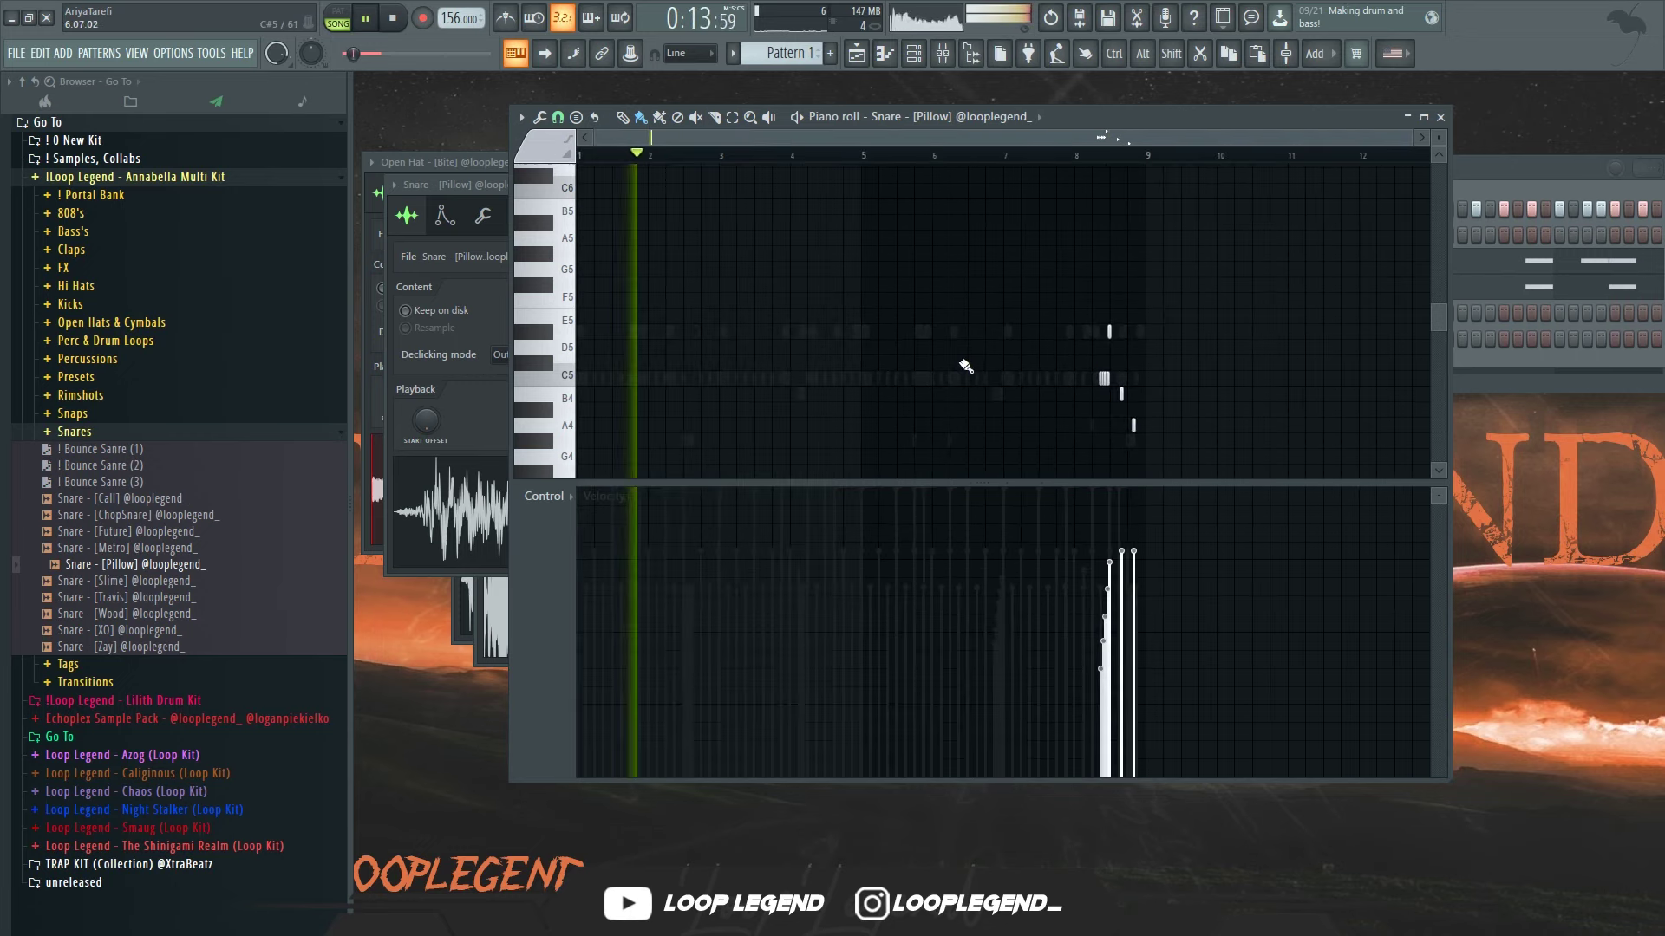
- Route the snare channel to mixer track 7
key(F6)
key(F9)
key(F6)
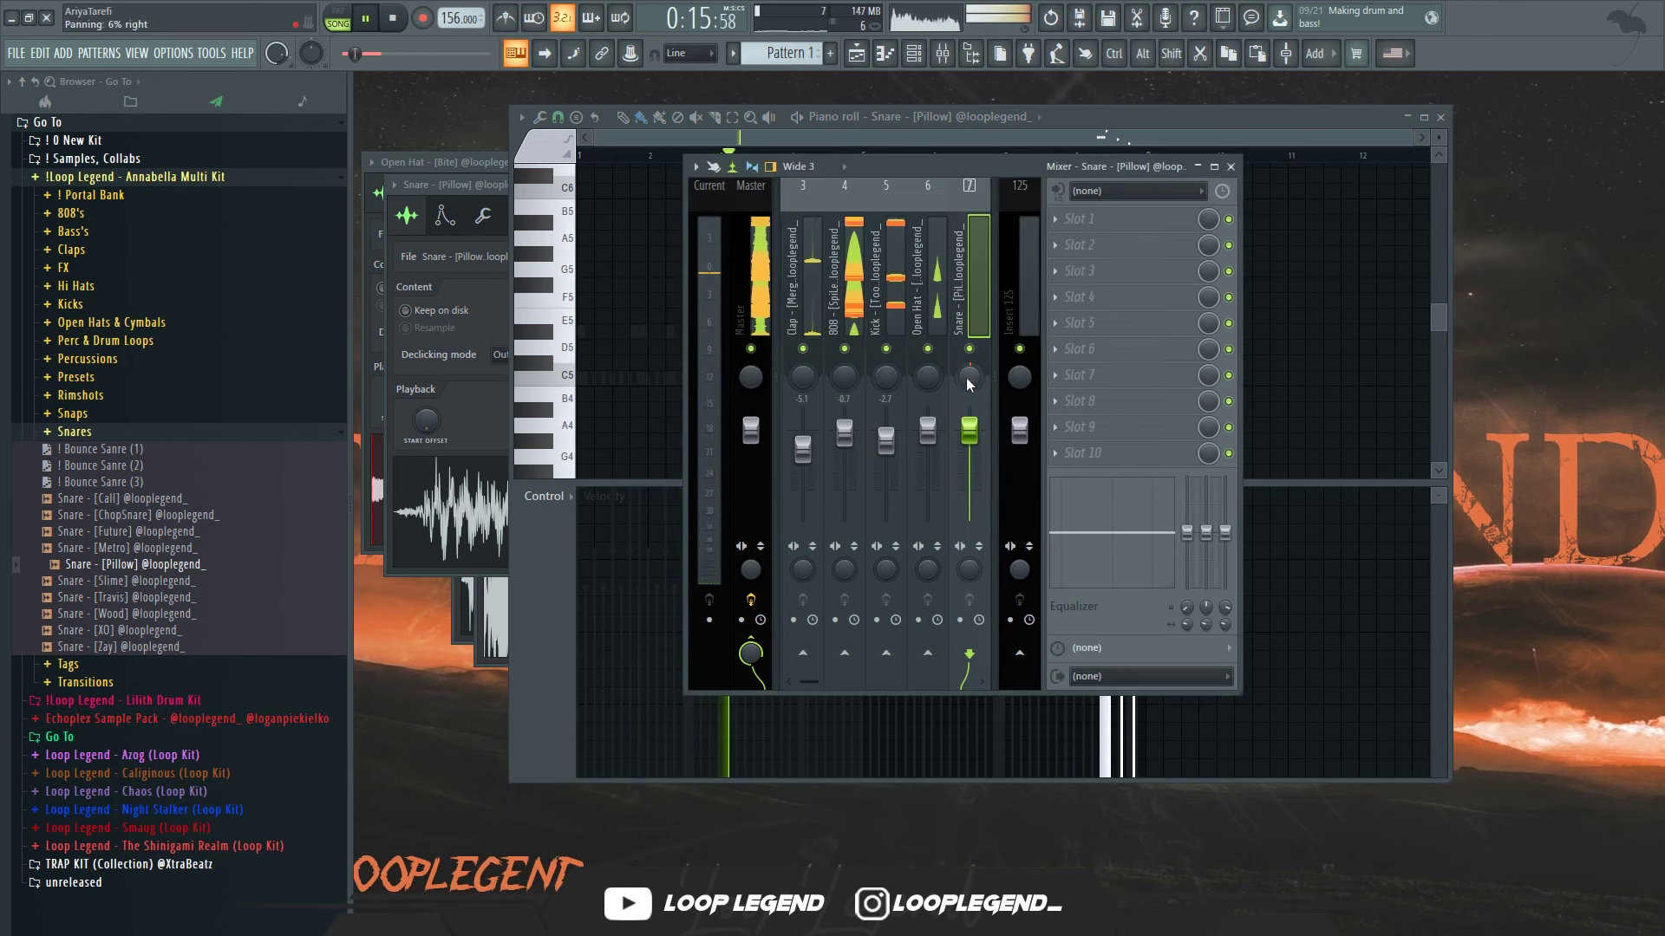
- Clear the open windows, show and reposition the channel rack, and set the project tempo to 163 BPM
click(856, 56)
click(885, 56)
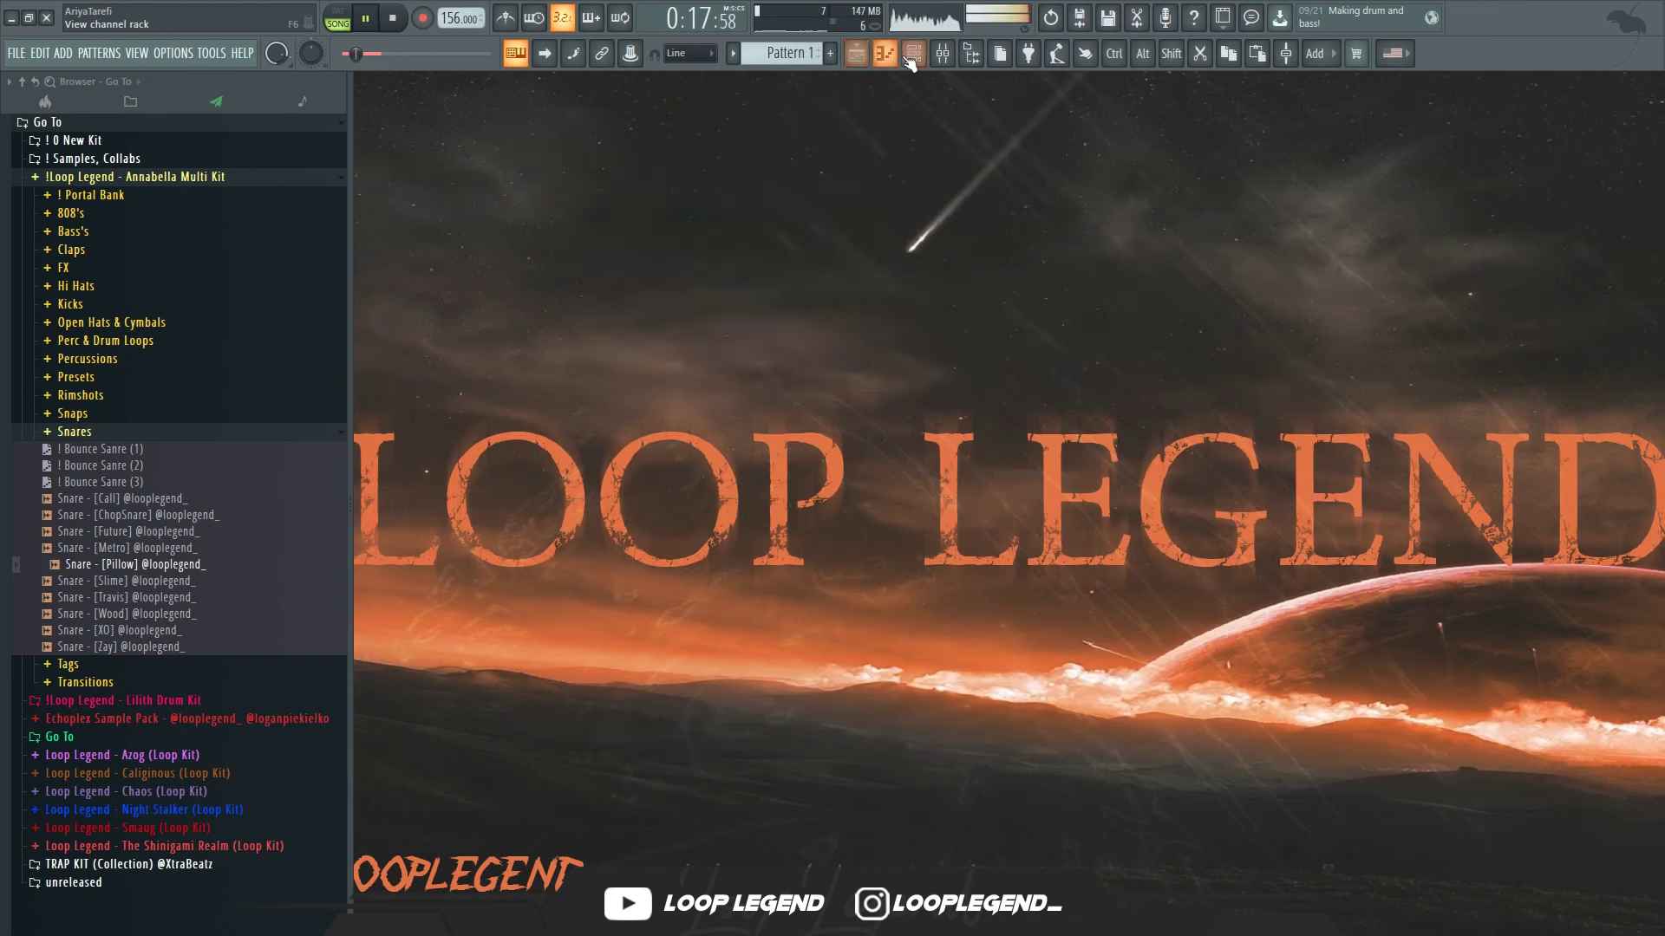
click(913, 57)
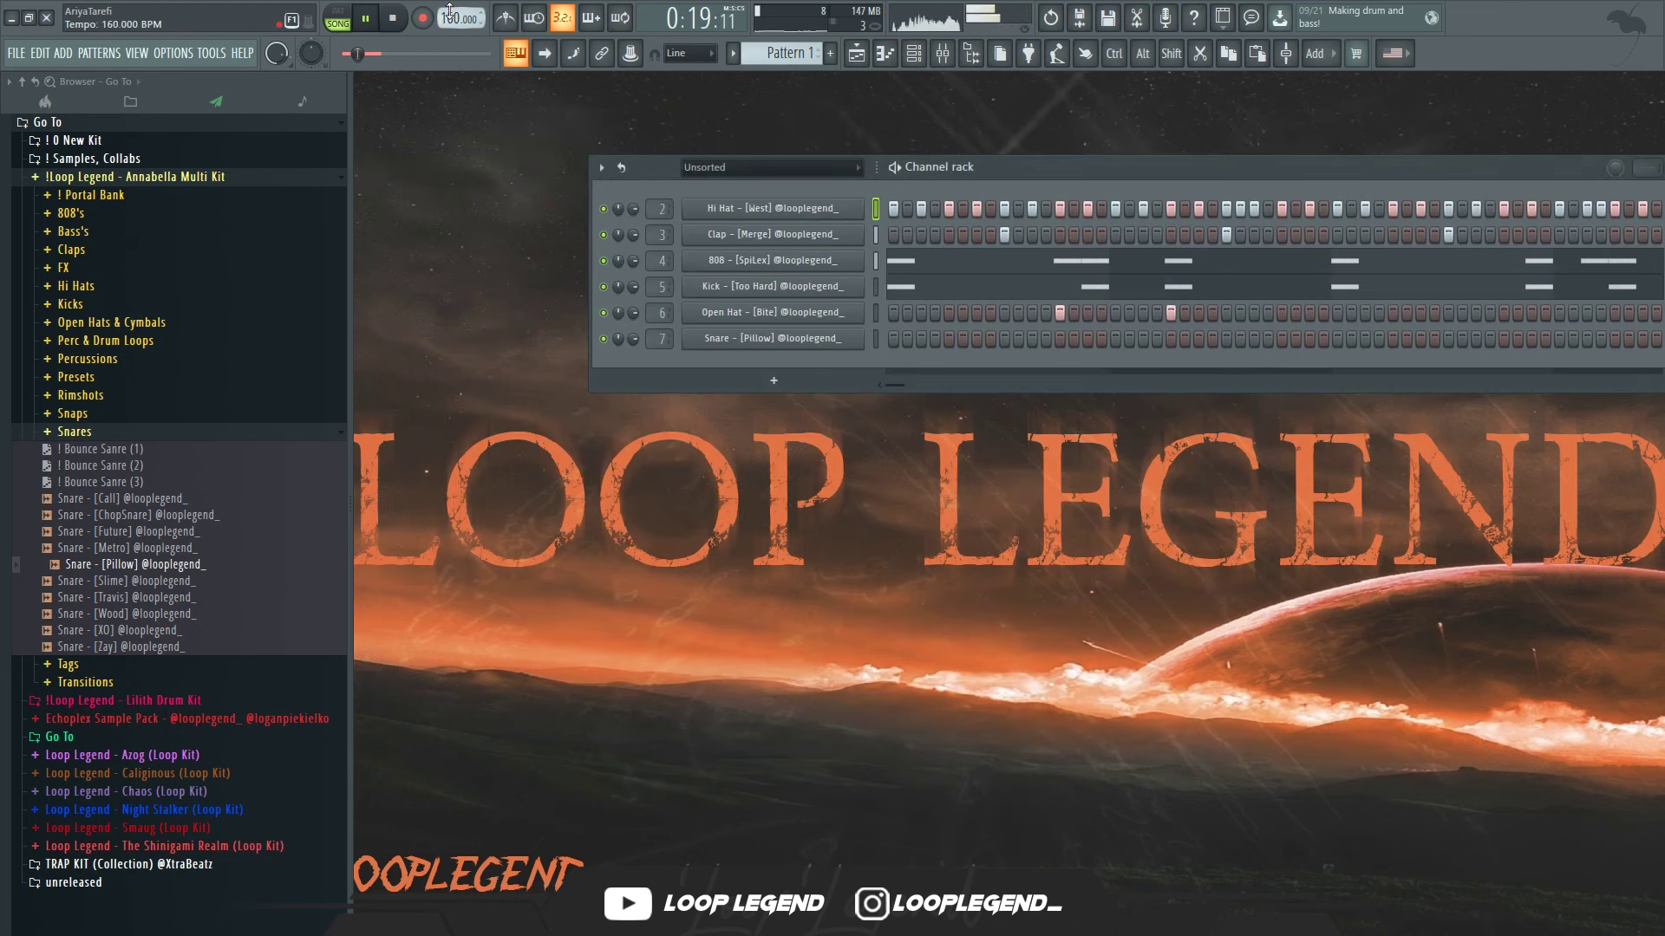
drag(954, 170, 734, 174)
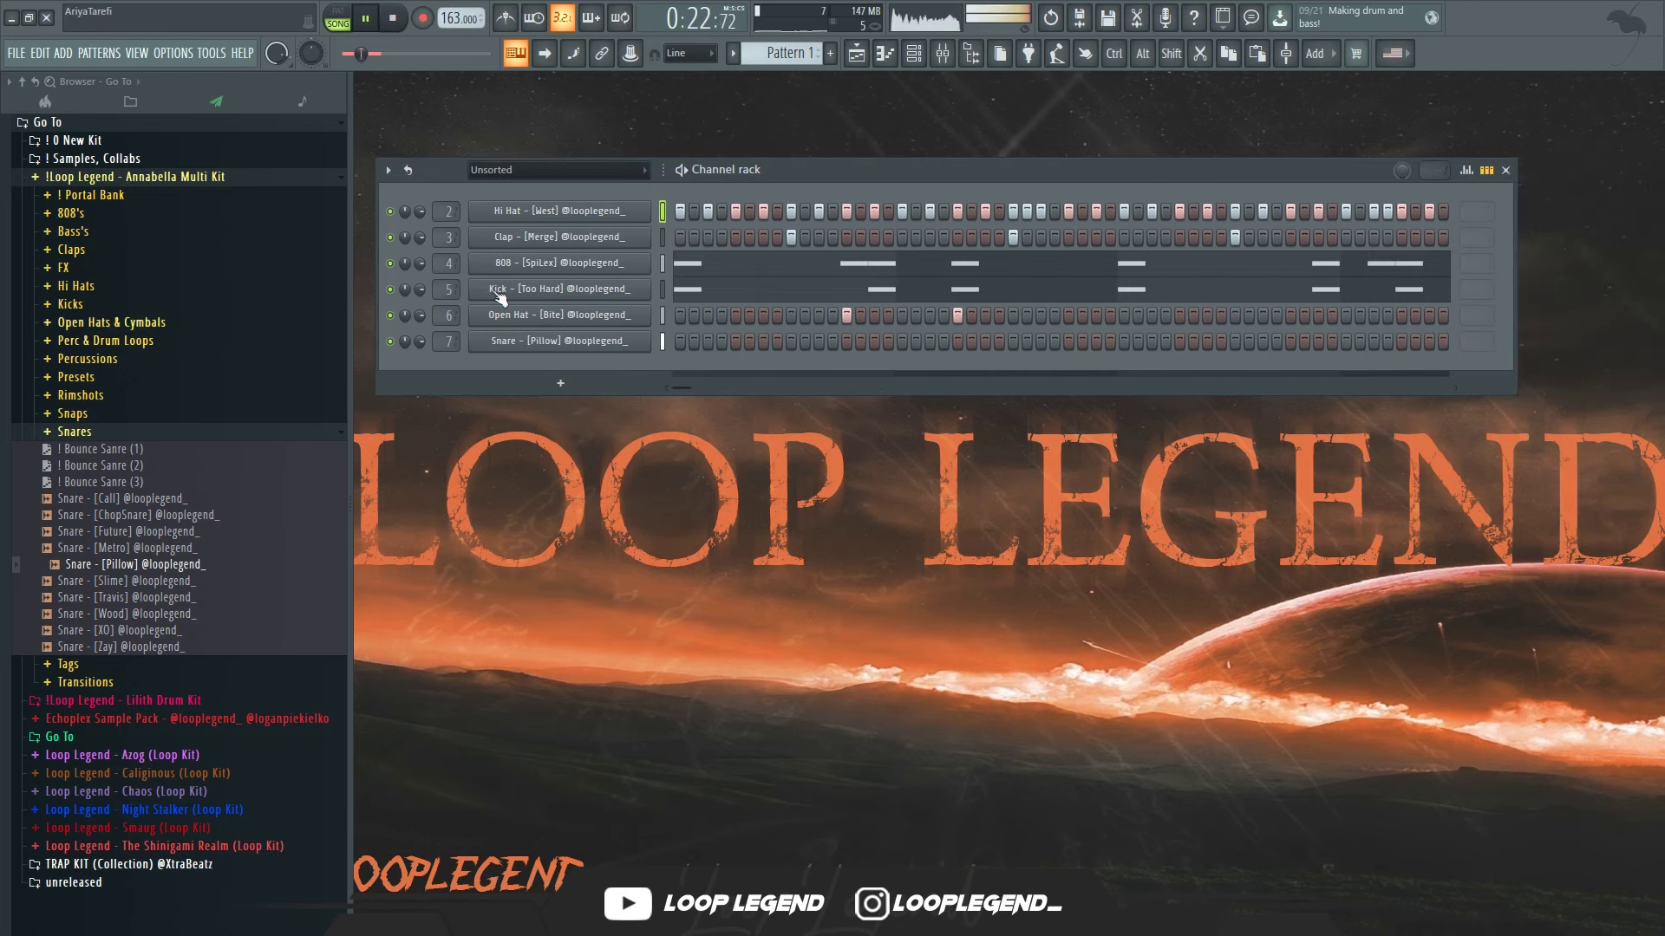
- Add Fruity Reeverb 2 to slot 2 of the hi-hat track with a 455 Hz low cut and 19% wet level
click(943, 54)
click(1060, 244)
click(269, 202)
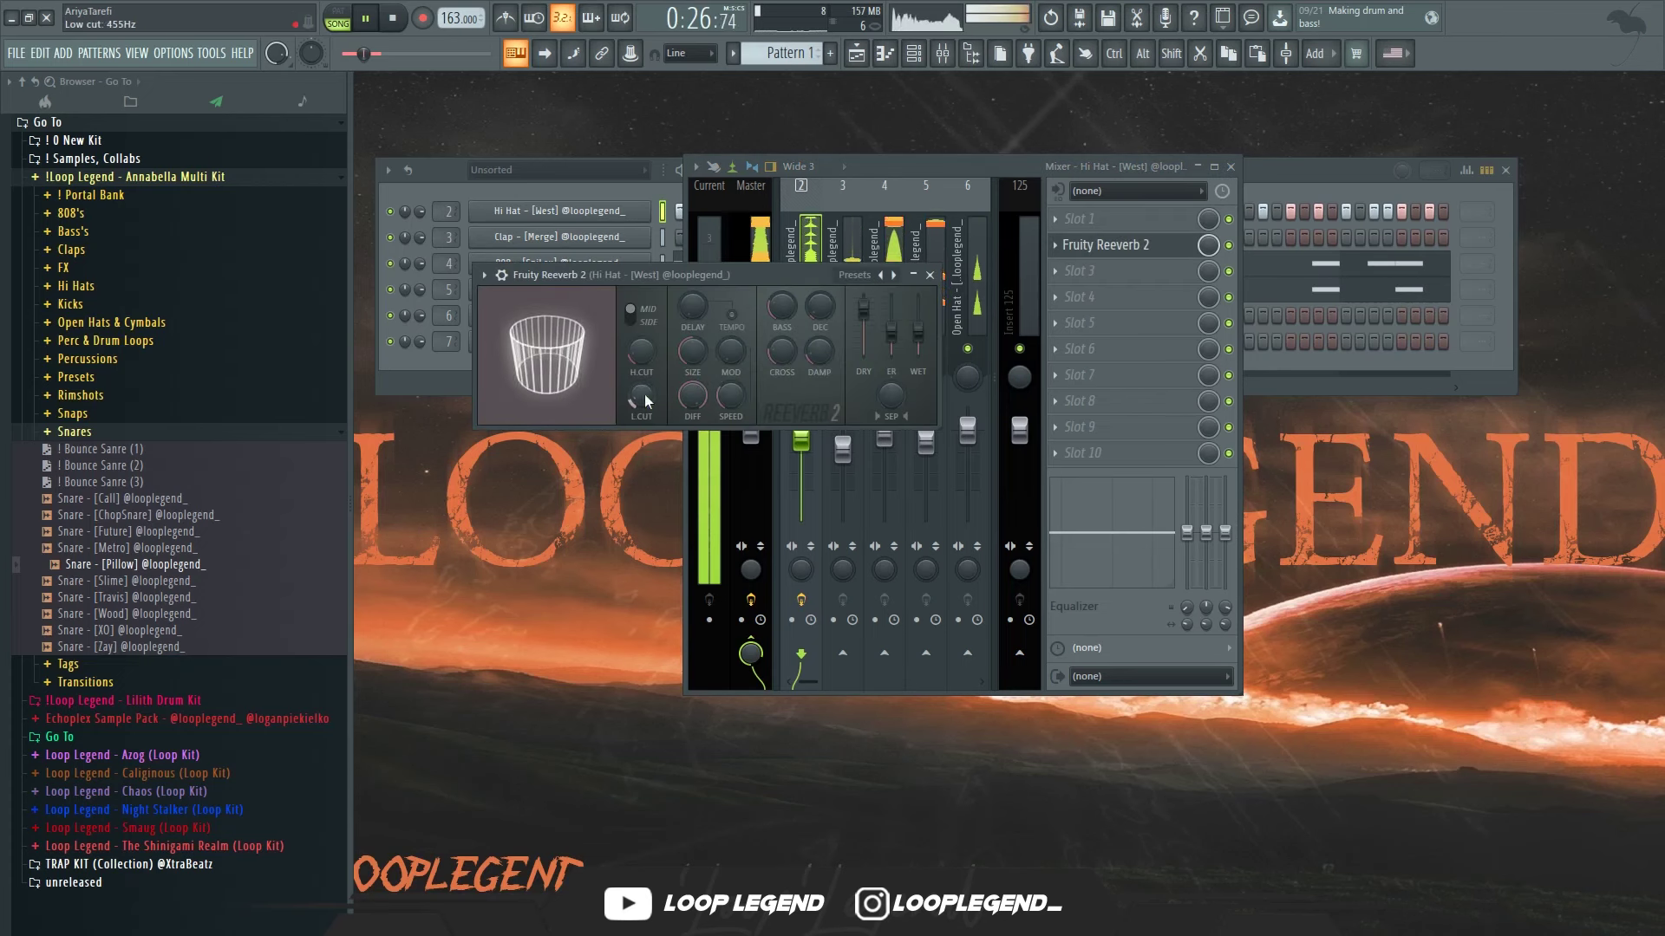
drag(925, 335, 925, 352)
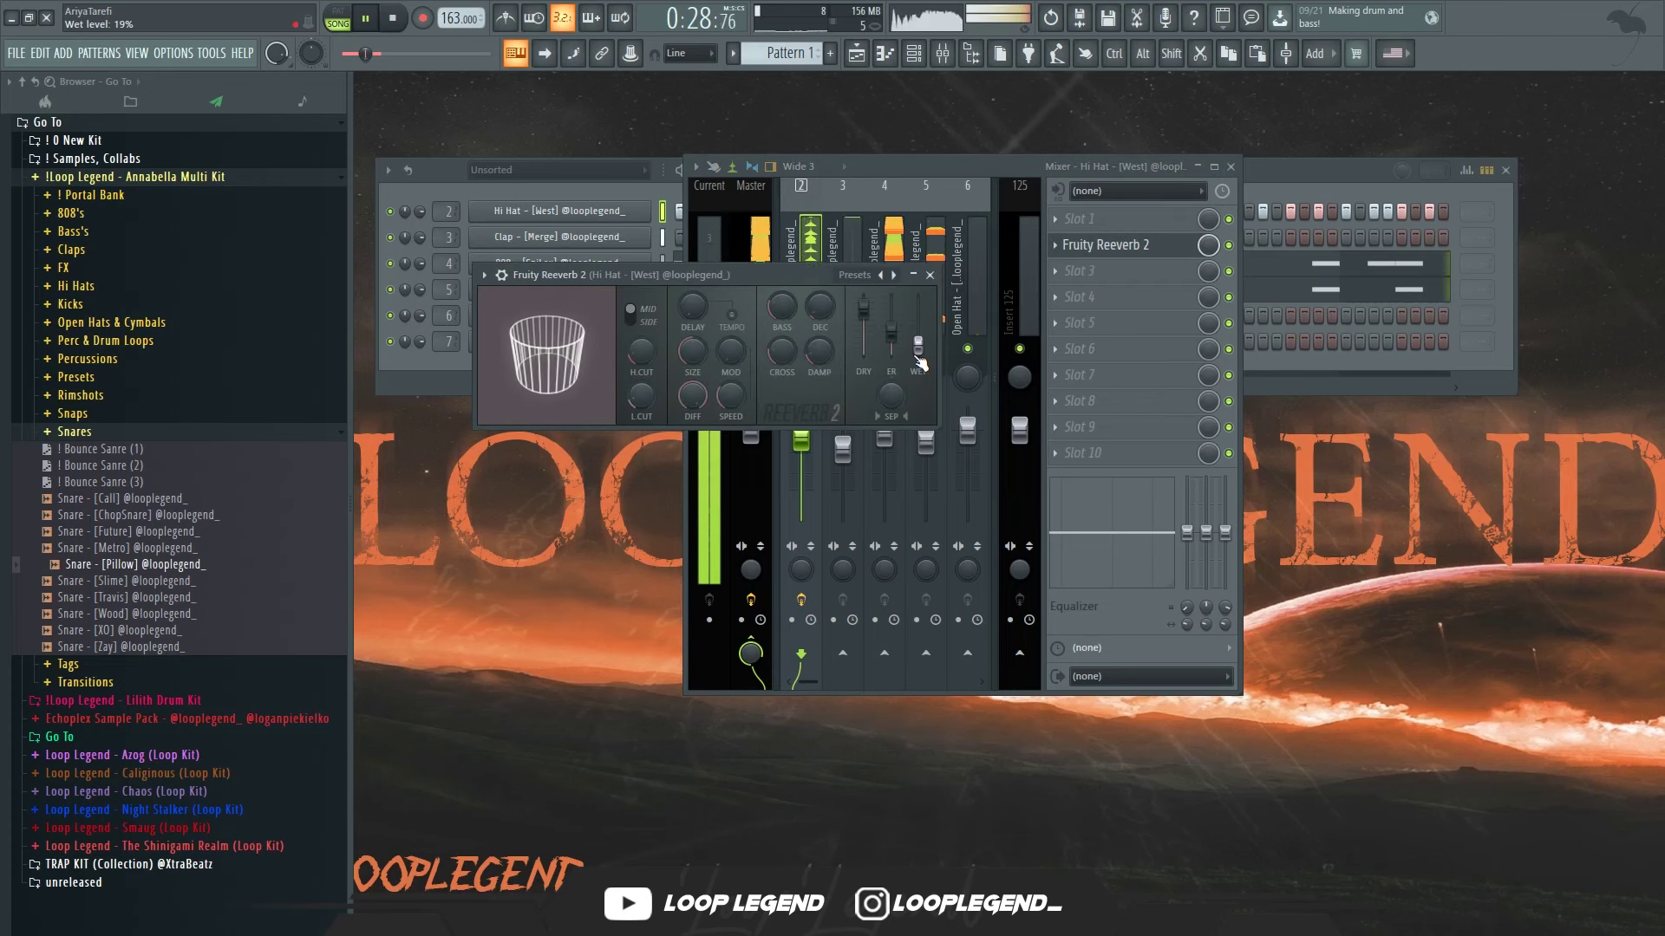
key(Escape)
- Delete the Pattern 1 clips from the opening bars of the playlist and play the arrangement
click(856, 53)
scroll(806, 395, down, 3)
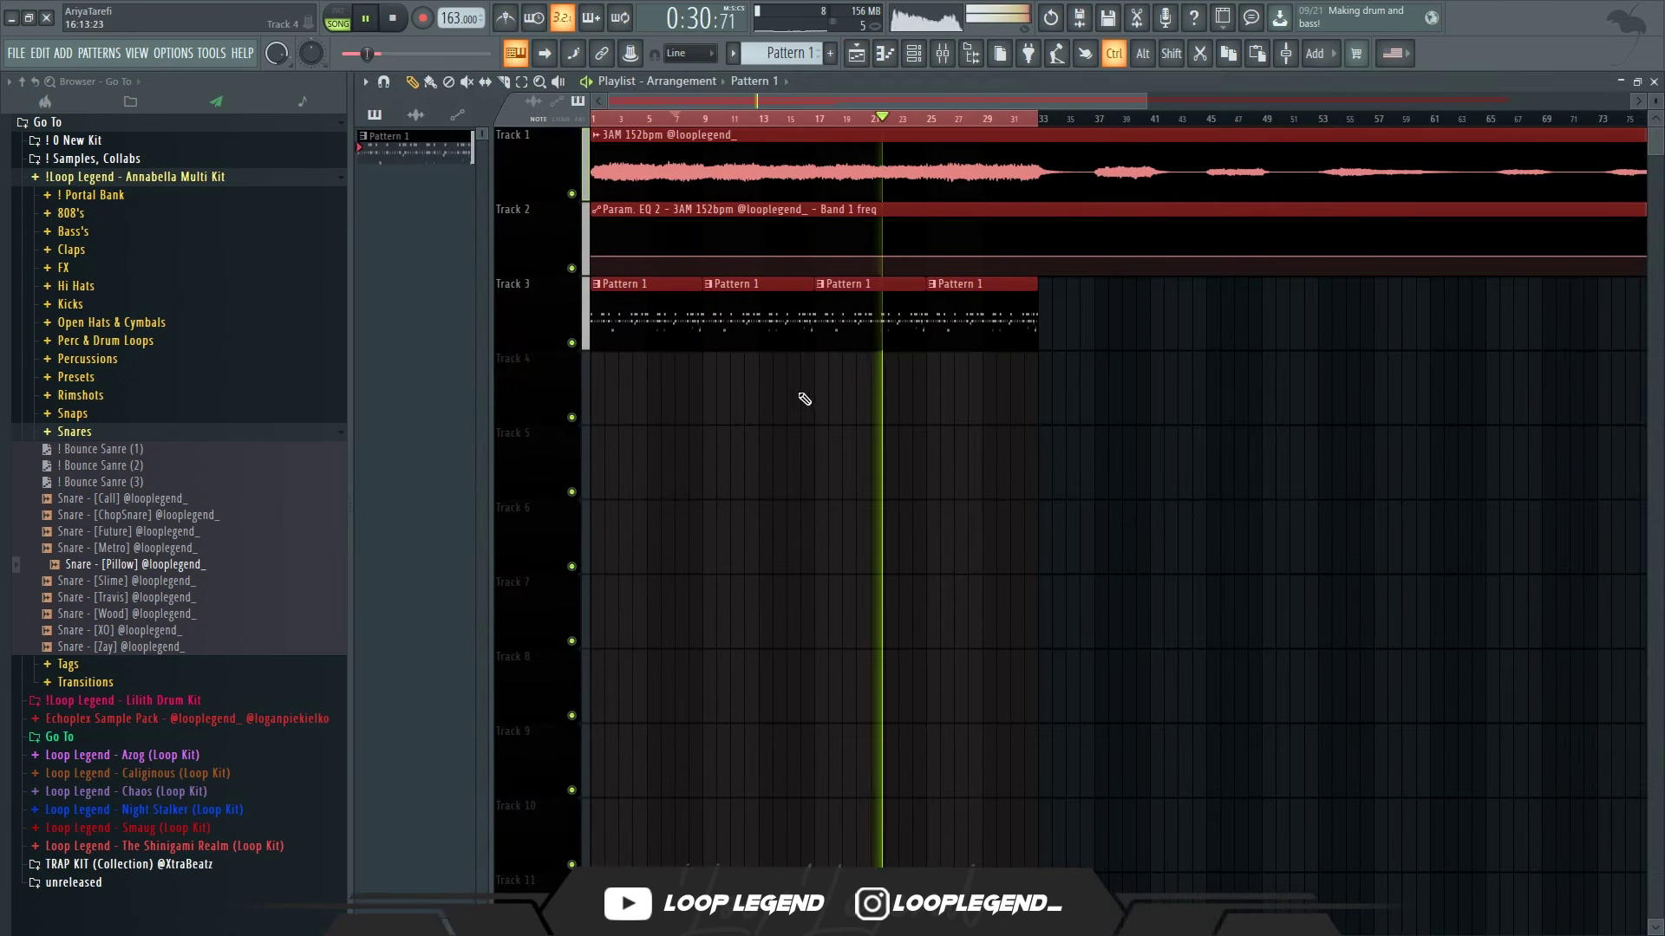
scroll(767, 331, down, 2)
drag(631, 329, 666, 293)
key(Delete)
ctrl+click(710, 120)
key(space)
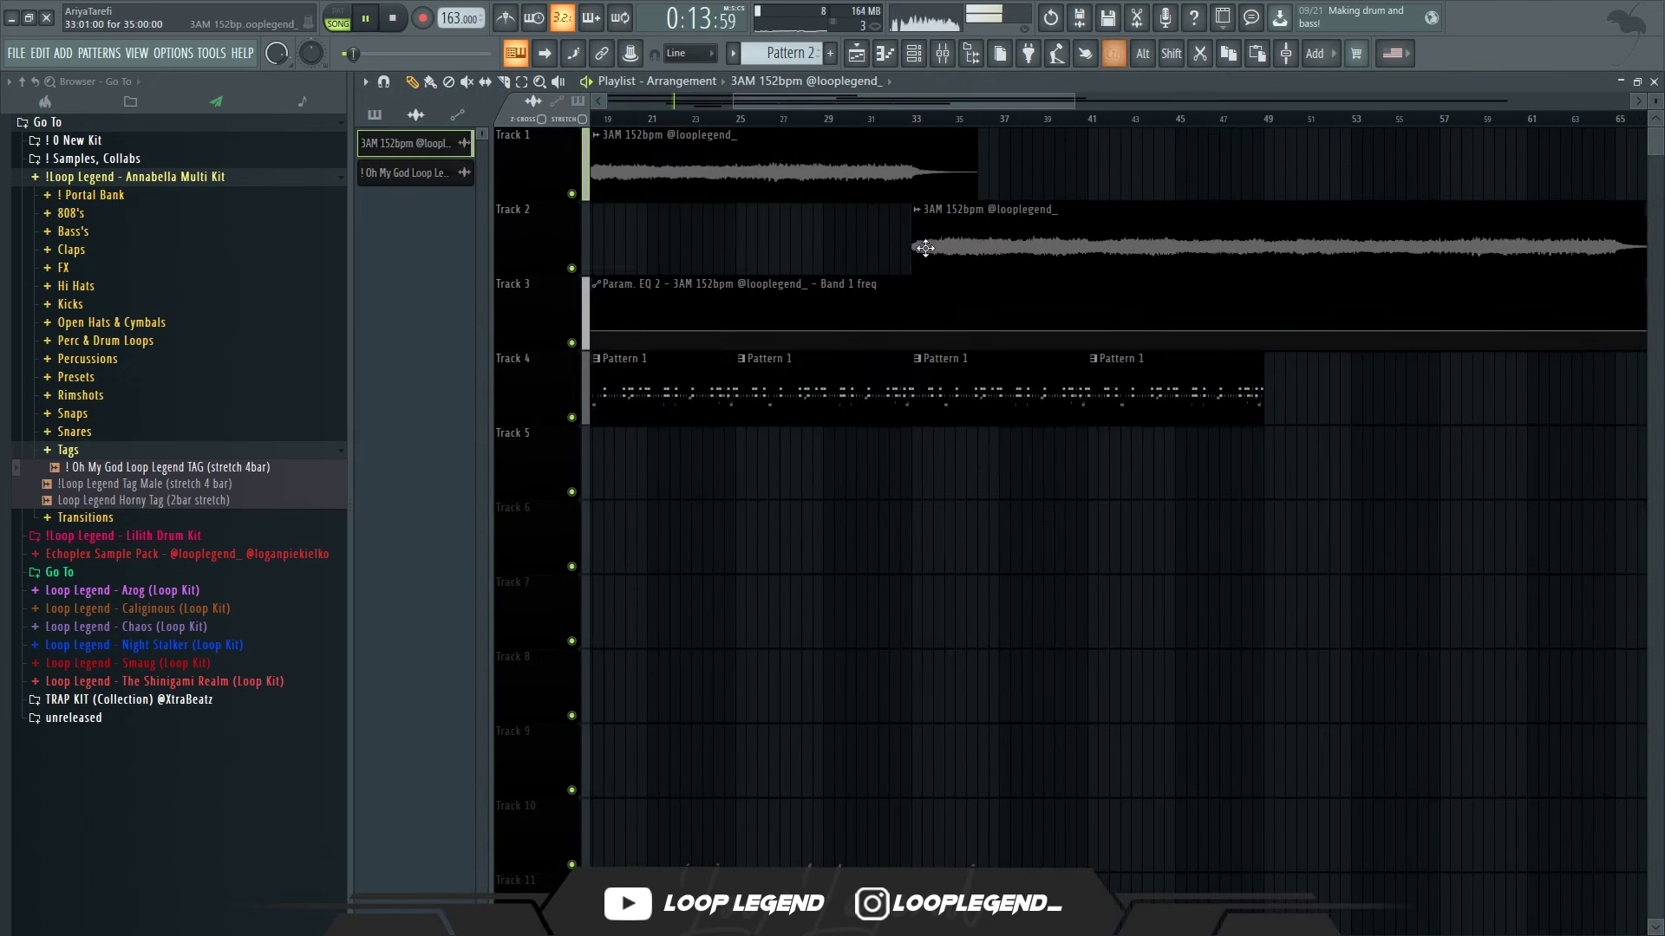
- Create an automation clip for the wet level of the hi-hat's Fruity Reeverb 2
key(F9)
click(1181, 245)
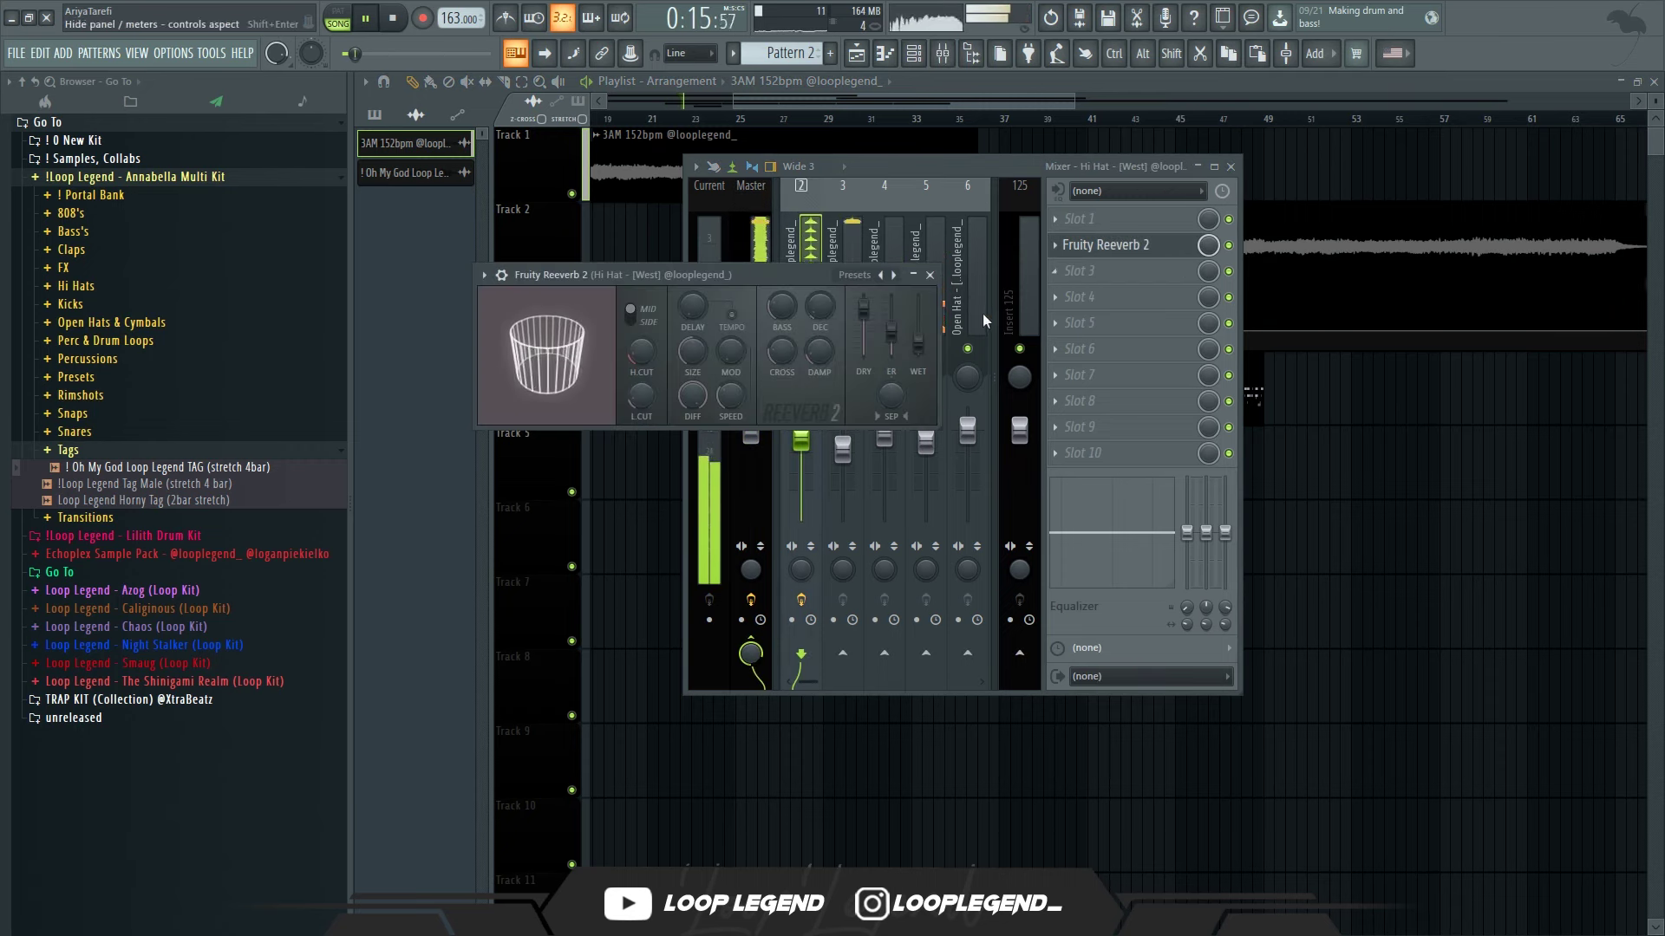
right_click(922, 341)
click(987, 469)
key(F9)
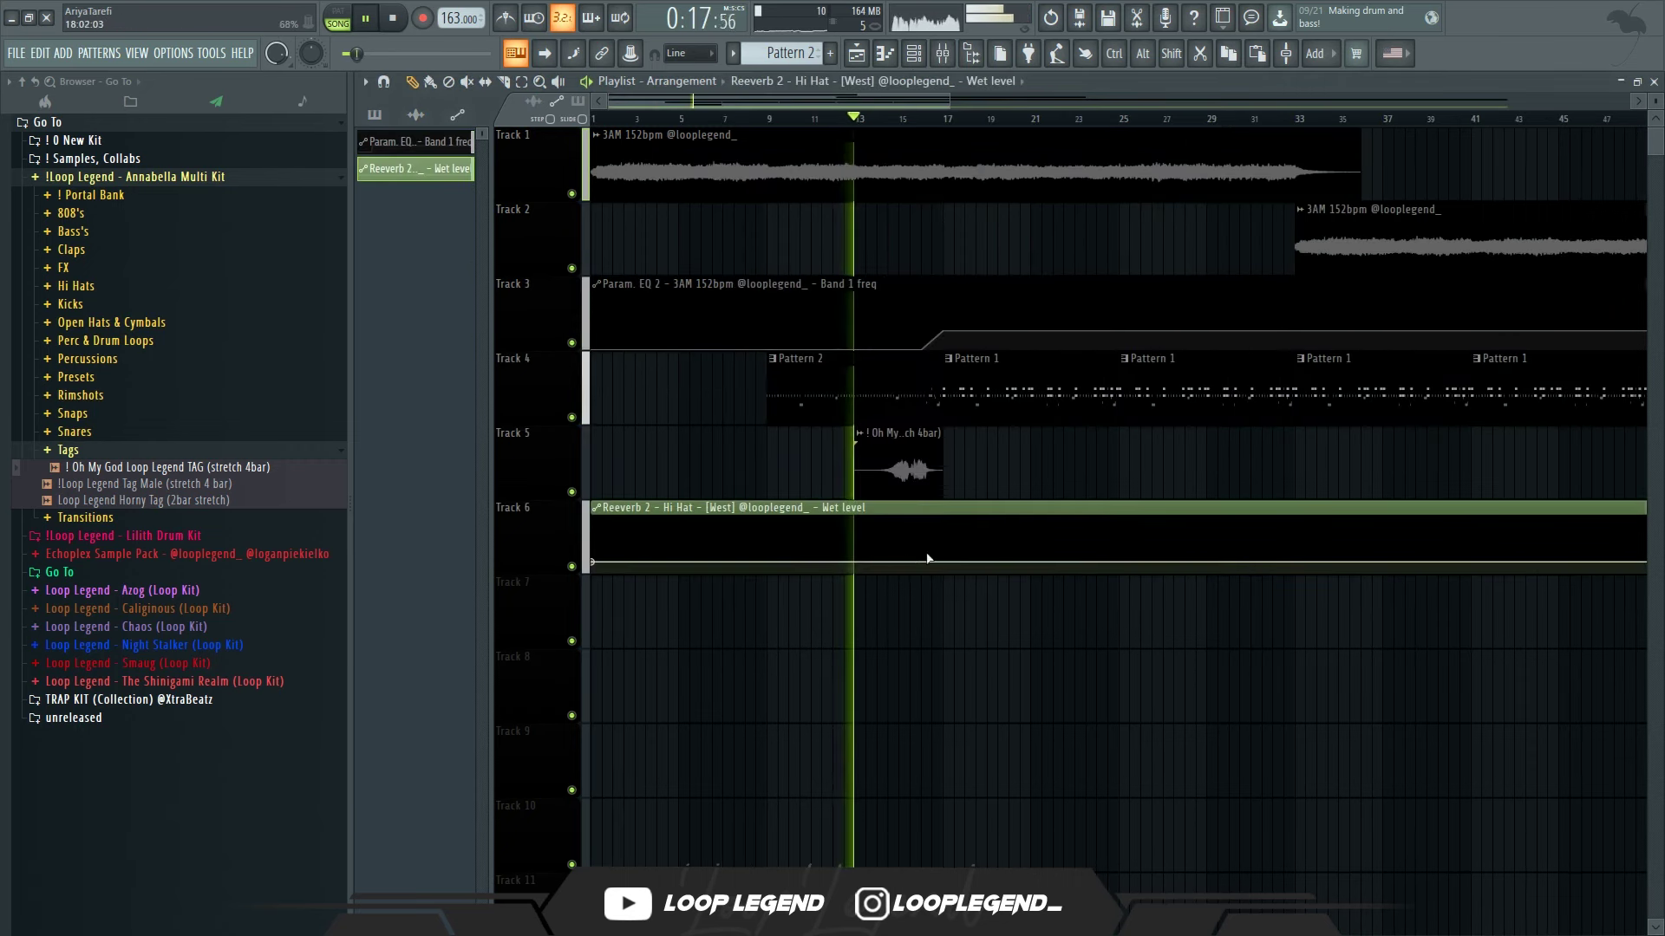
- Shape the hi-hat wet level automation to ramp up into bar 17 and hold until a point at bar 33
scroll(906, 563, up, 4)
click(908, 563)
click(1007, 549)
right_click(1006, 548)
click(1006, 547)
scroll(1006, 547, down, 4)
scroll(1174, 555, up, 2)
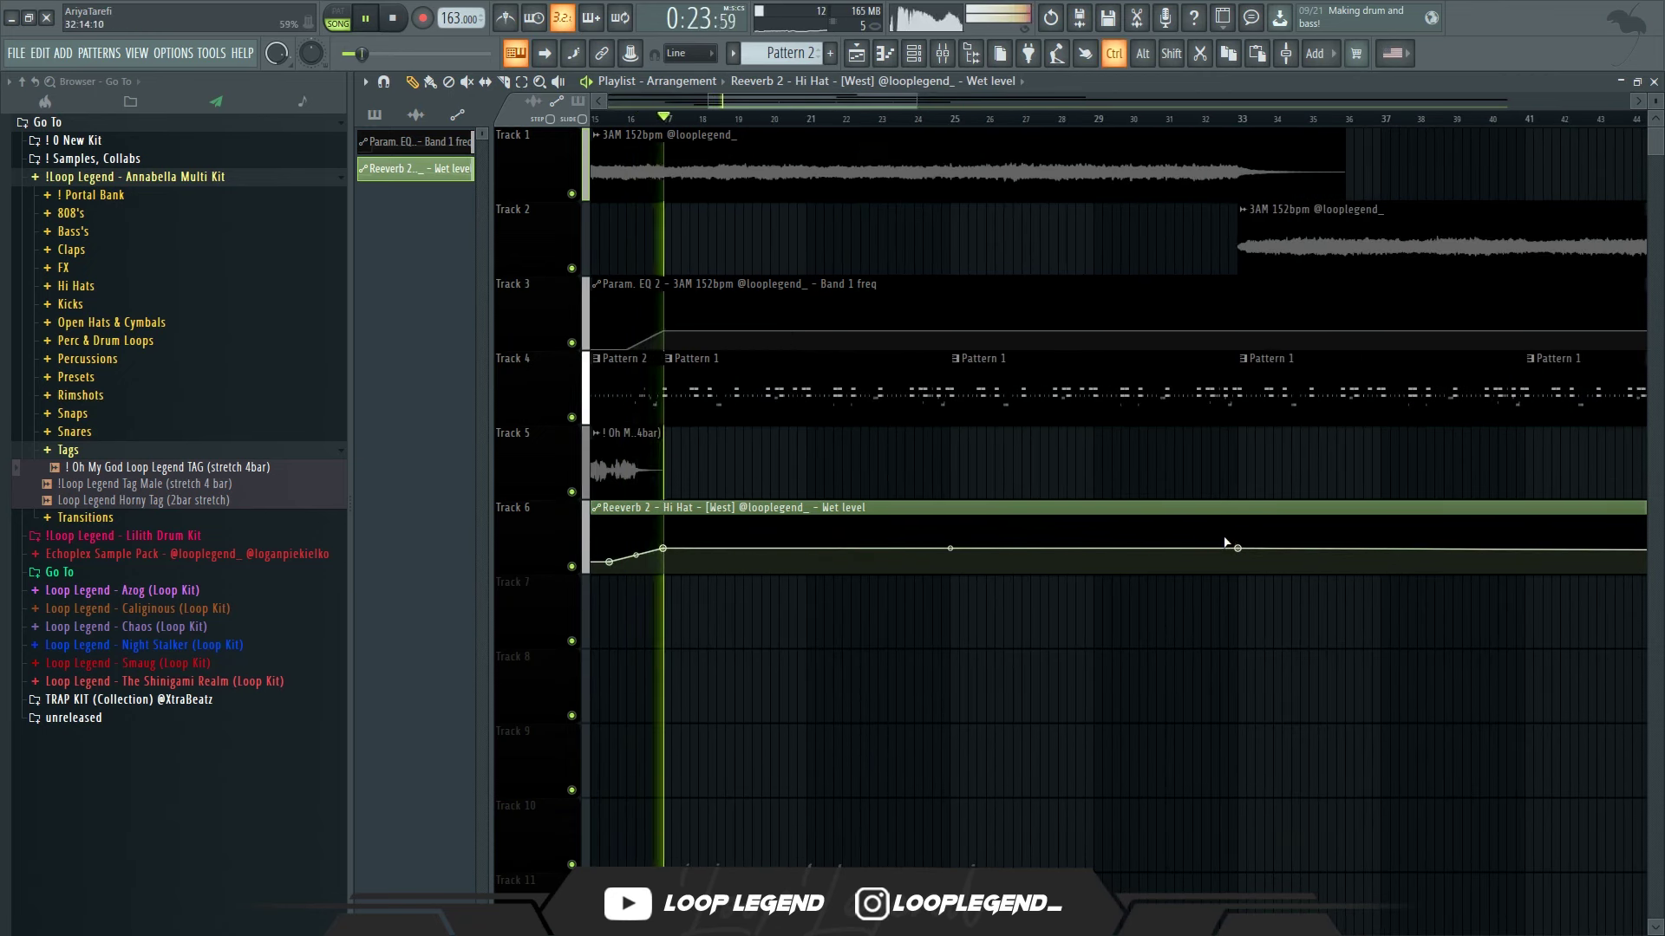
scroll(1136, 462, down, 2)
scroll(1048, 462, down, 2)
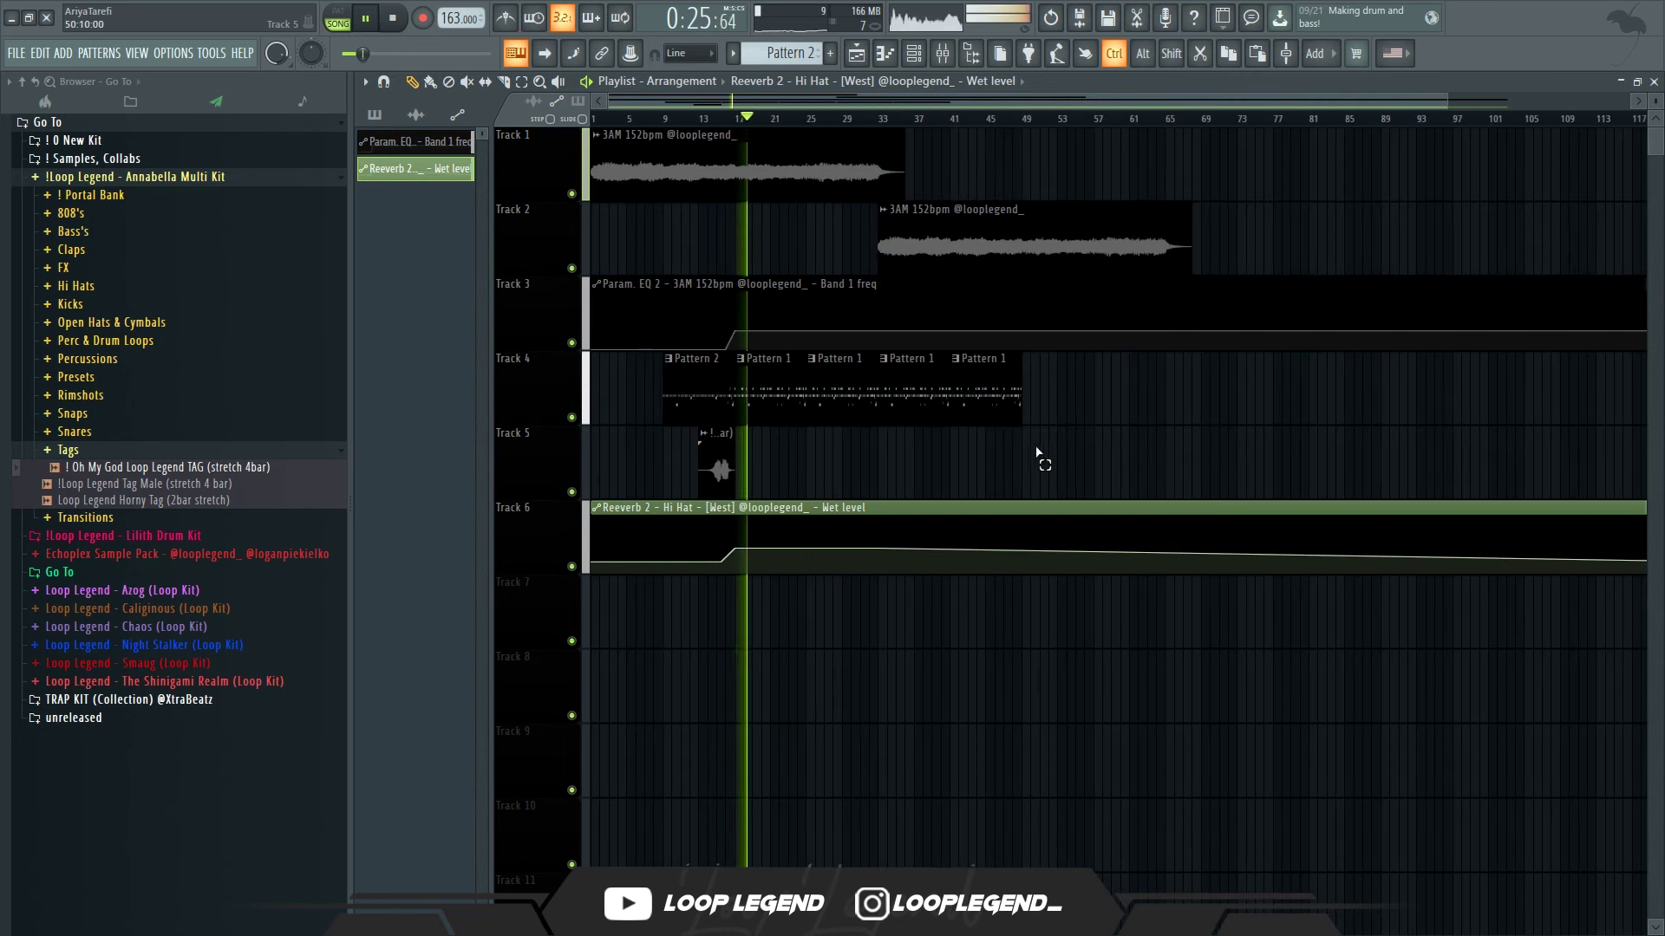
- Make the Pattern 1 clip at bar 17 a unique pattern and cut the kick's notes from it
scroll(776, 414, up, 1)
click(727, 359)
click(759, 376)
double_click(759, 376)
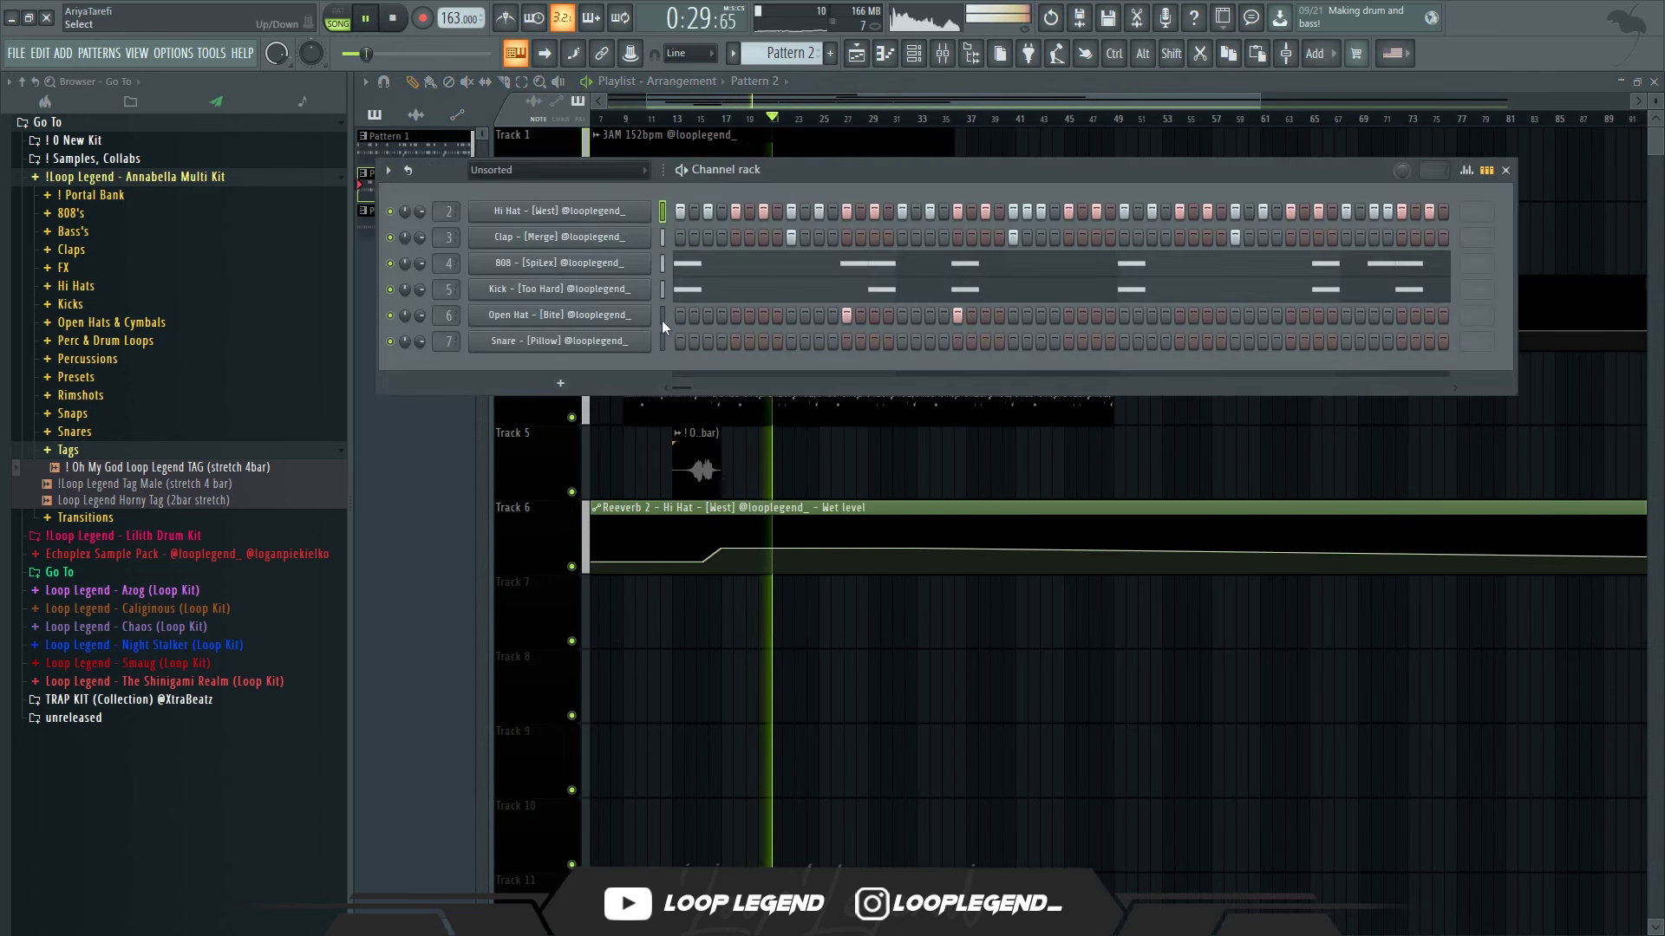
click(662, 292)
key(ctrl+x)
key(F6)
- Replace the Pattern 1 clip at bar 25 with a duplicate of the Pattern 2 clip from bar 17
right_click(860, 393)
drag(841, 393, 783, 387)
scroll(784, 387, up, 2)
key(ctrl+b)
scroll(888, 393, down, 2)
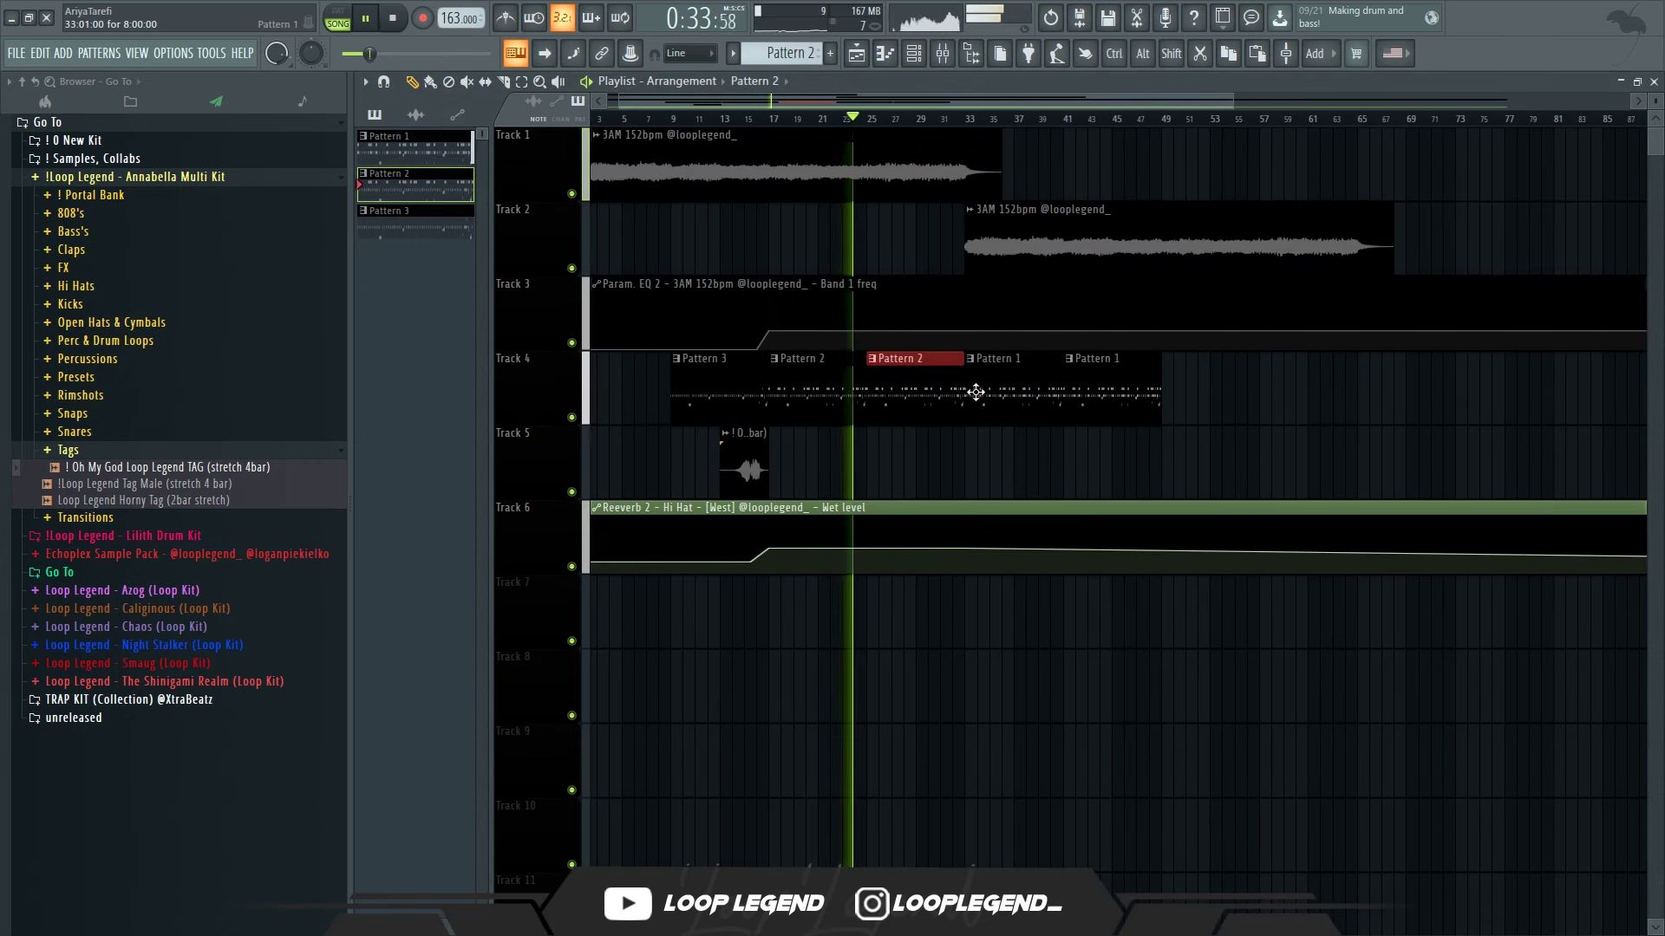
- Place Transition - [Best] from the Transitions folder on Track 5 leading into bar 33 and remove its tail after bar 33
scroll(948, 434, down, 2)
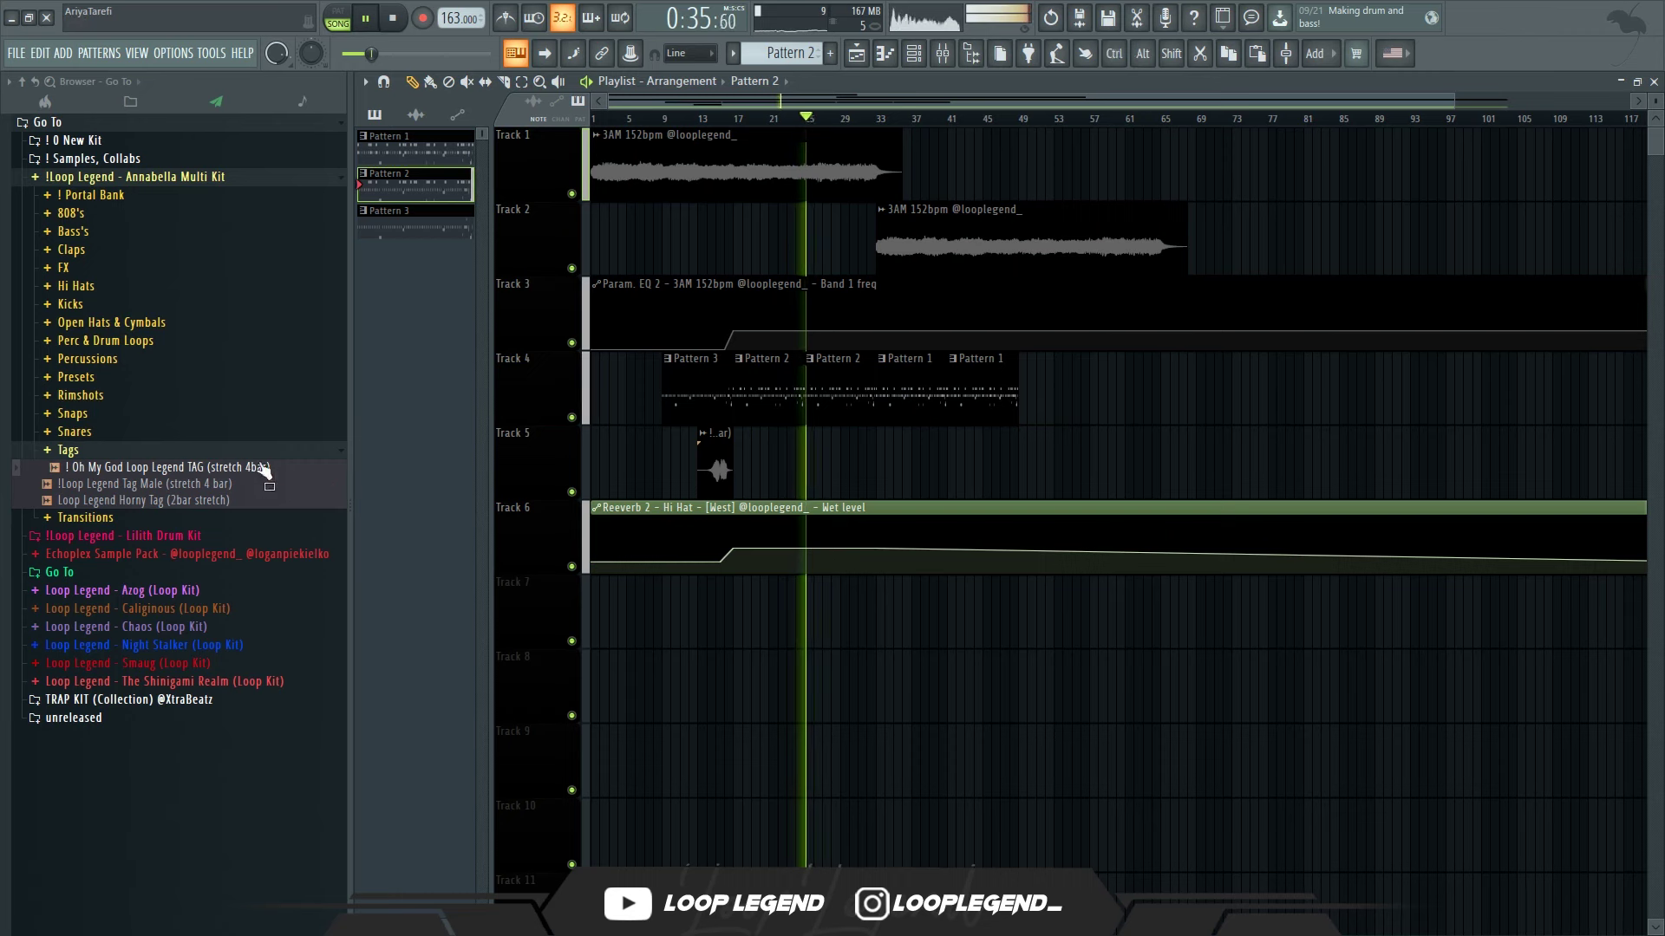
click(67, 450)
click(85, 469)
drag(130, 485, 706, 484)
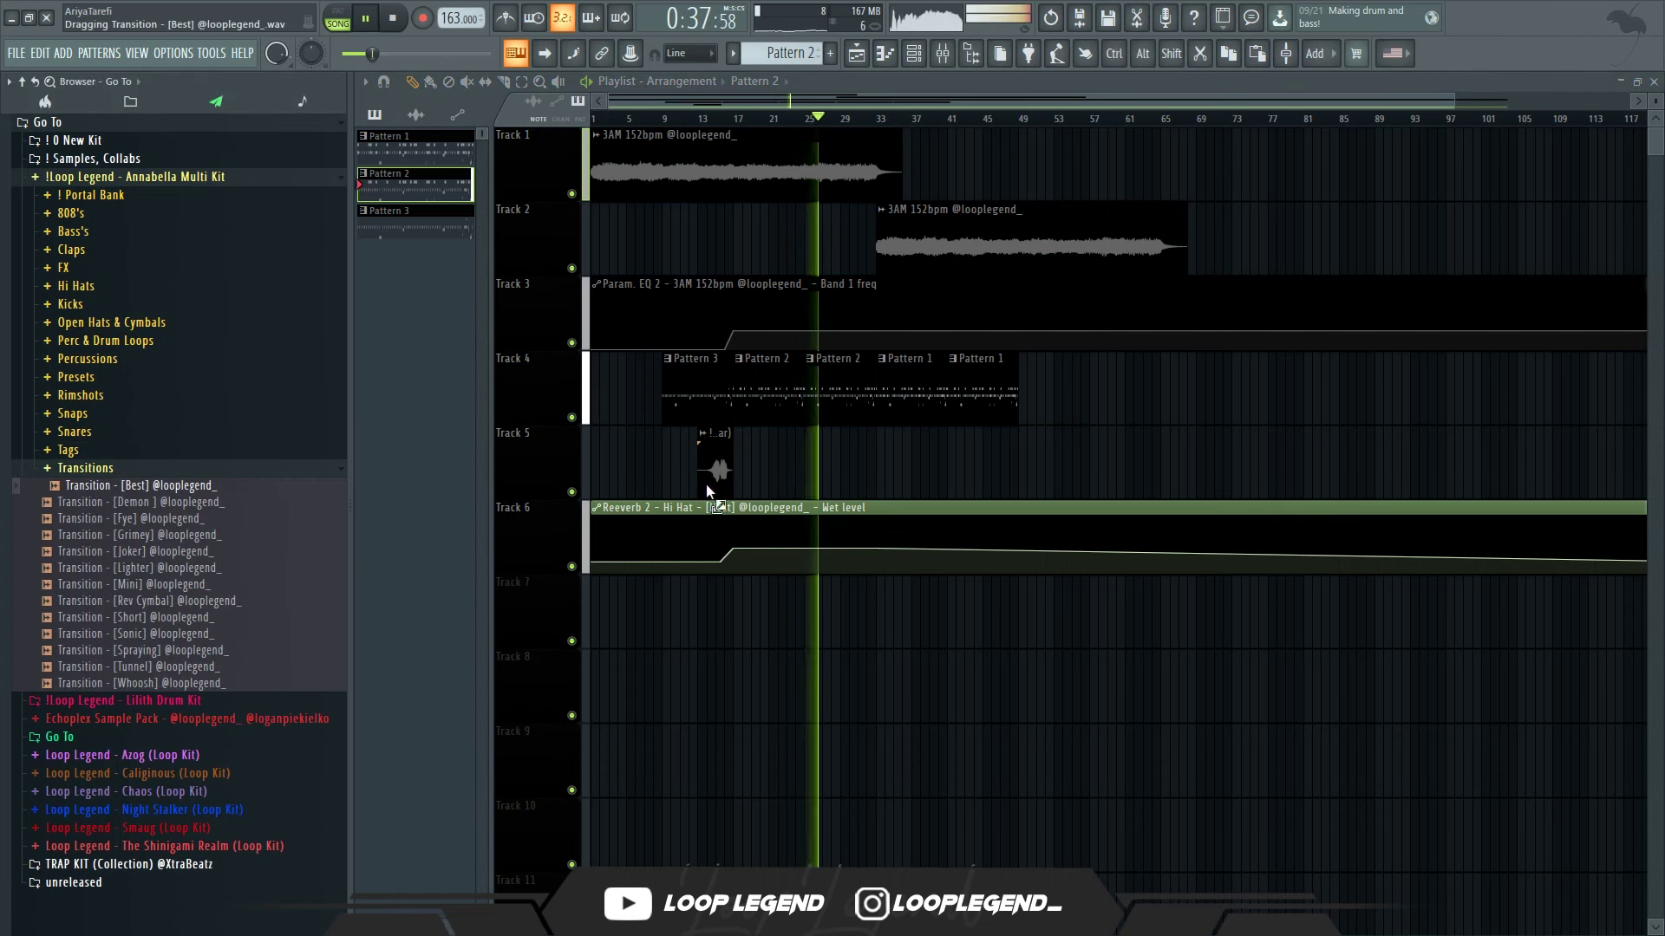
drag(862, 466, 864, 469)
scroll(876, 468, up, 5)
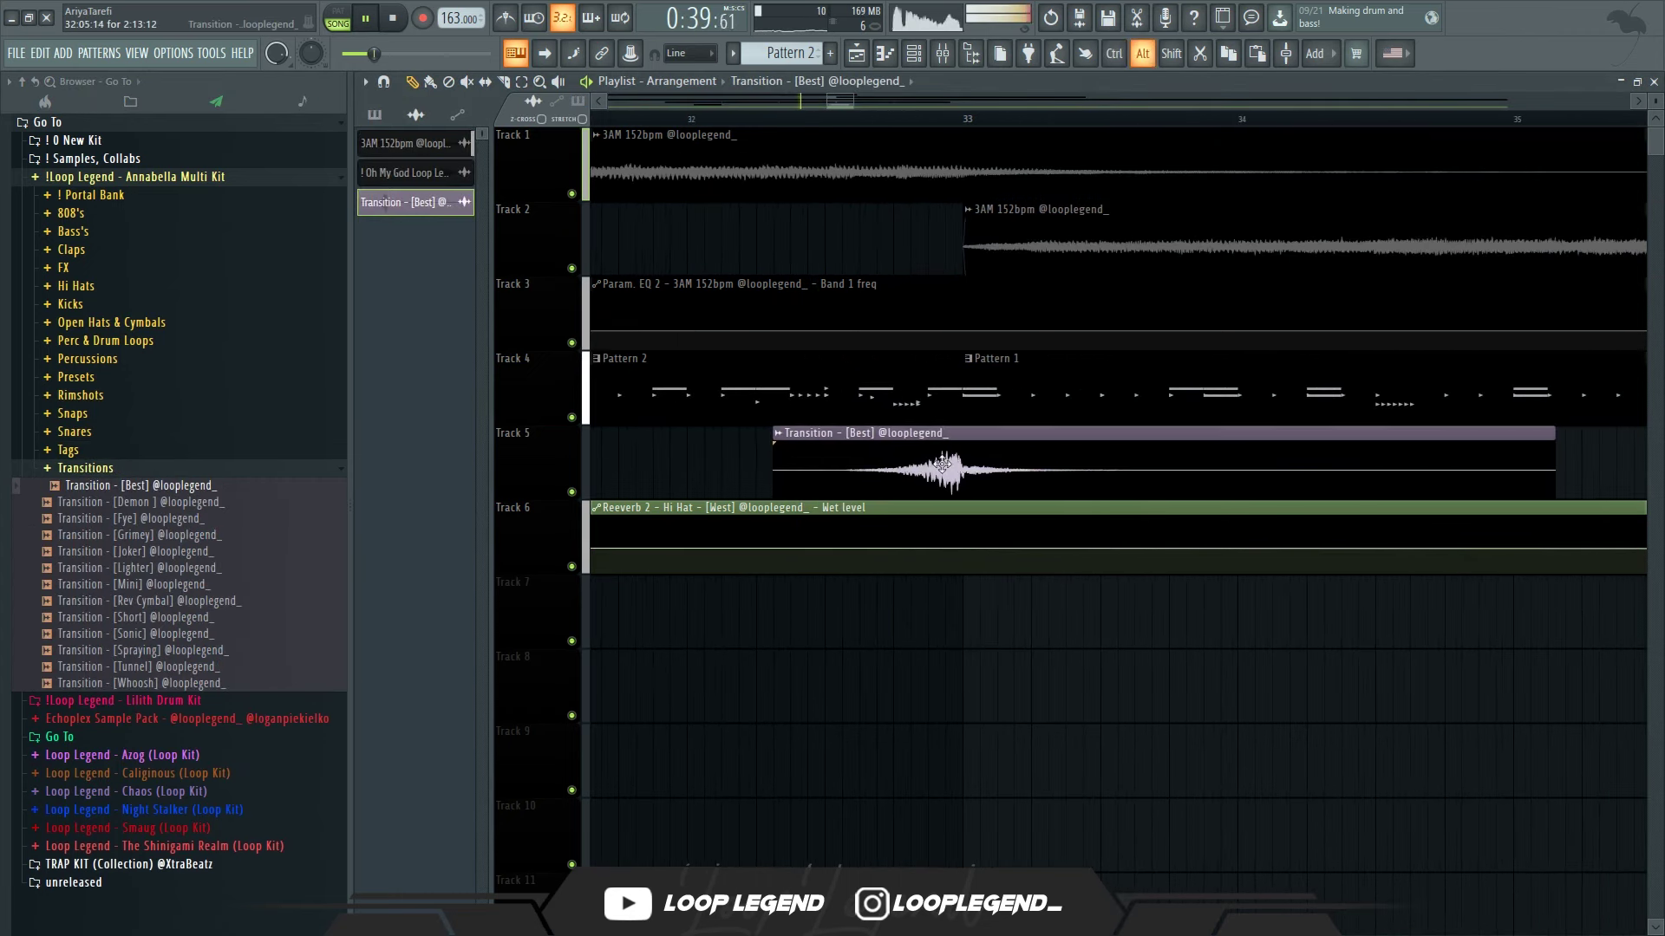
right_click(1018, 473)
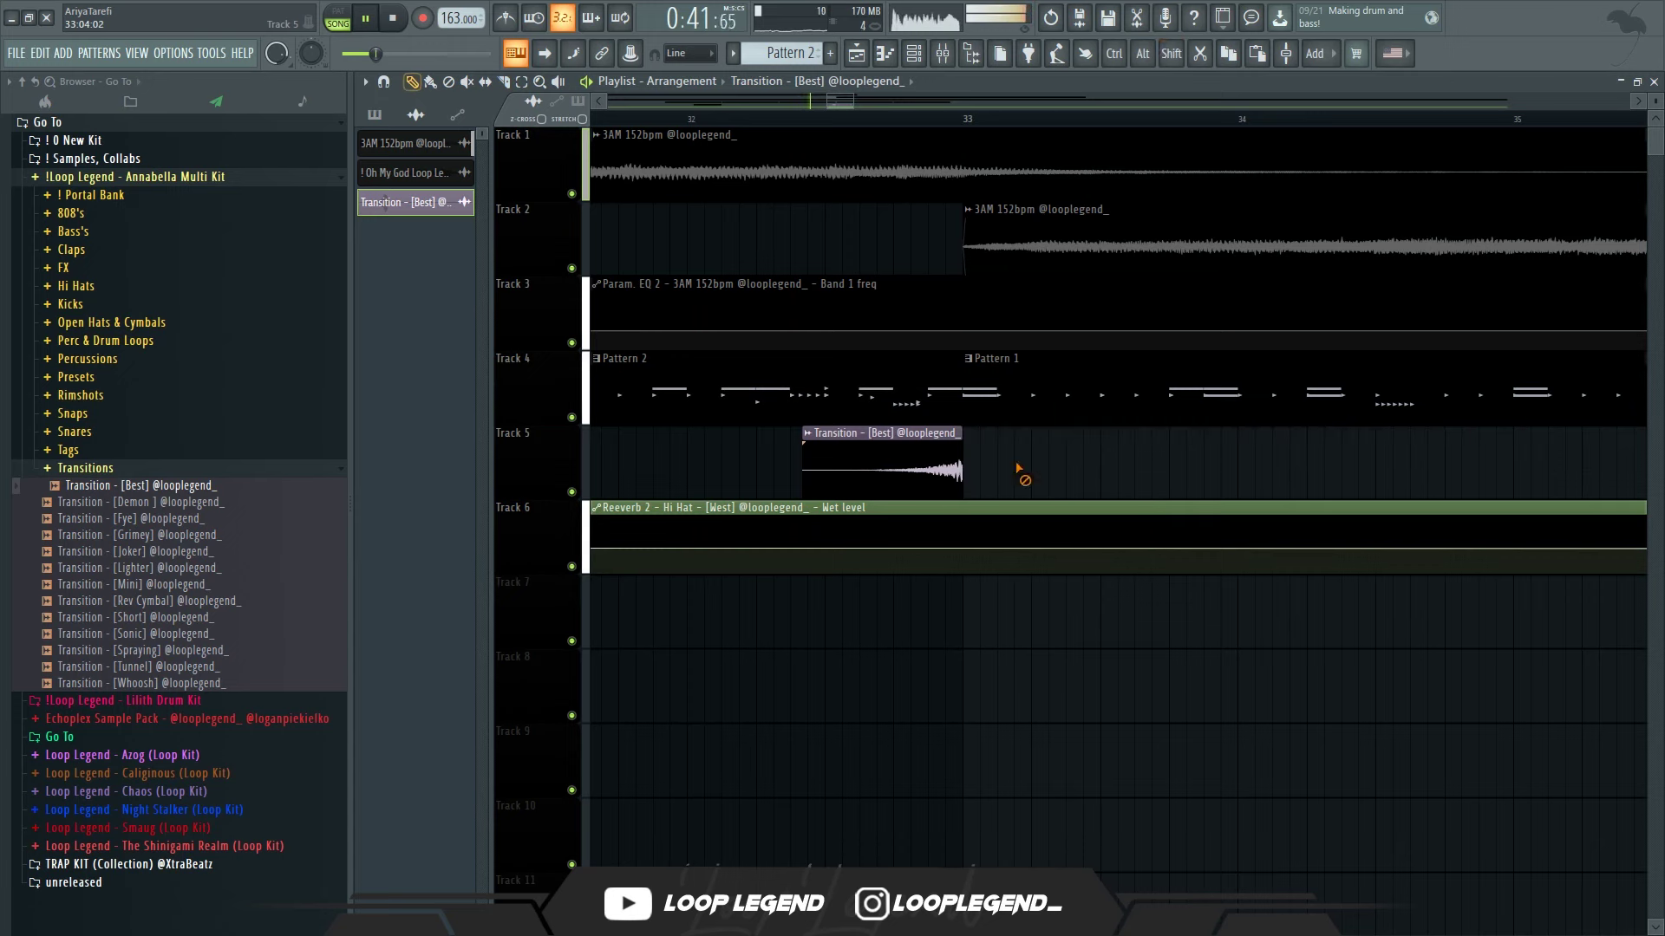
- Set the Transition - [Best] clip's declicking mode to Generic (bleeding) and recolor the clip black
double_click(880, 457)
click(611, 422)
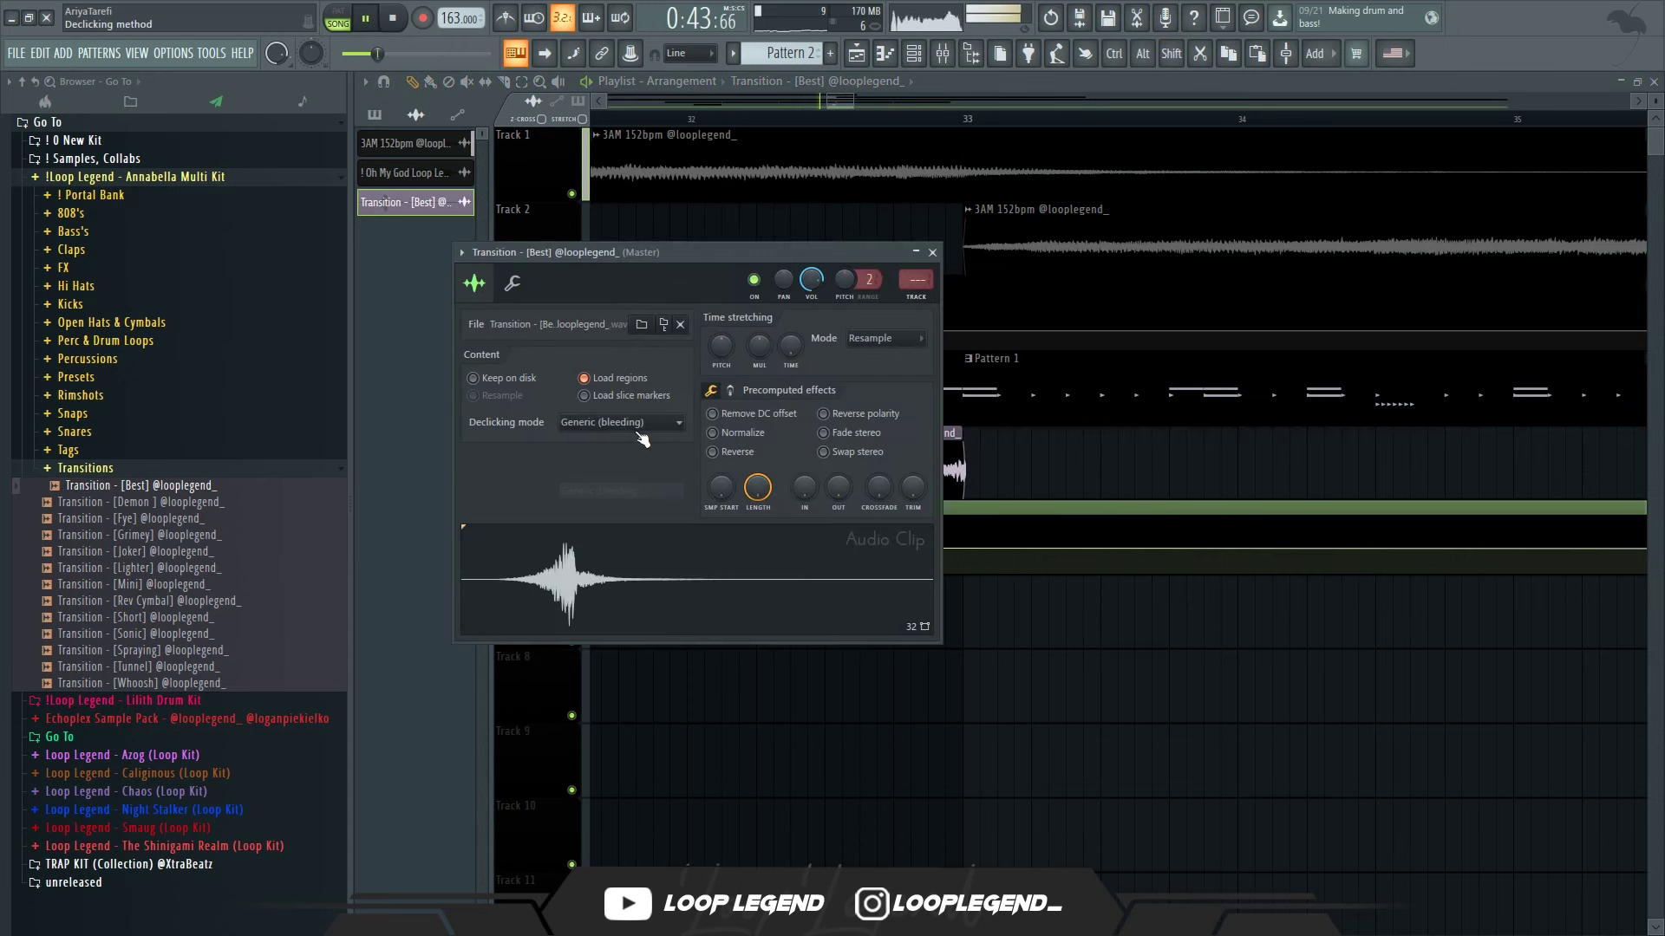
key(F2)
click(636, 427)
click(688, 688)
key(Return)
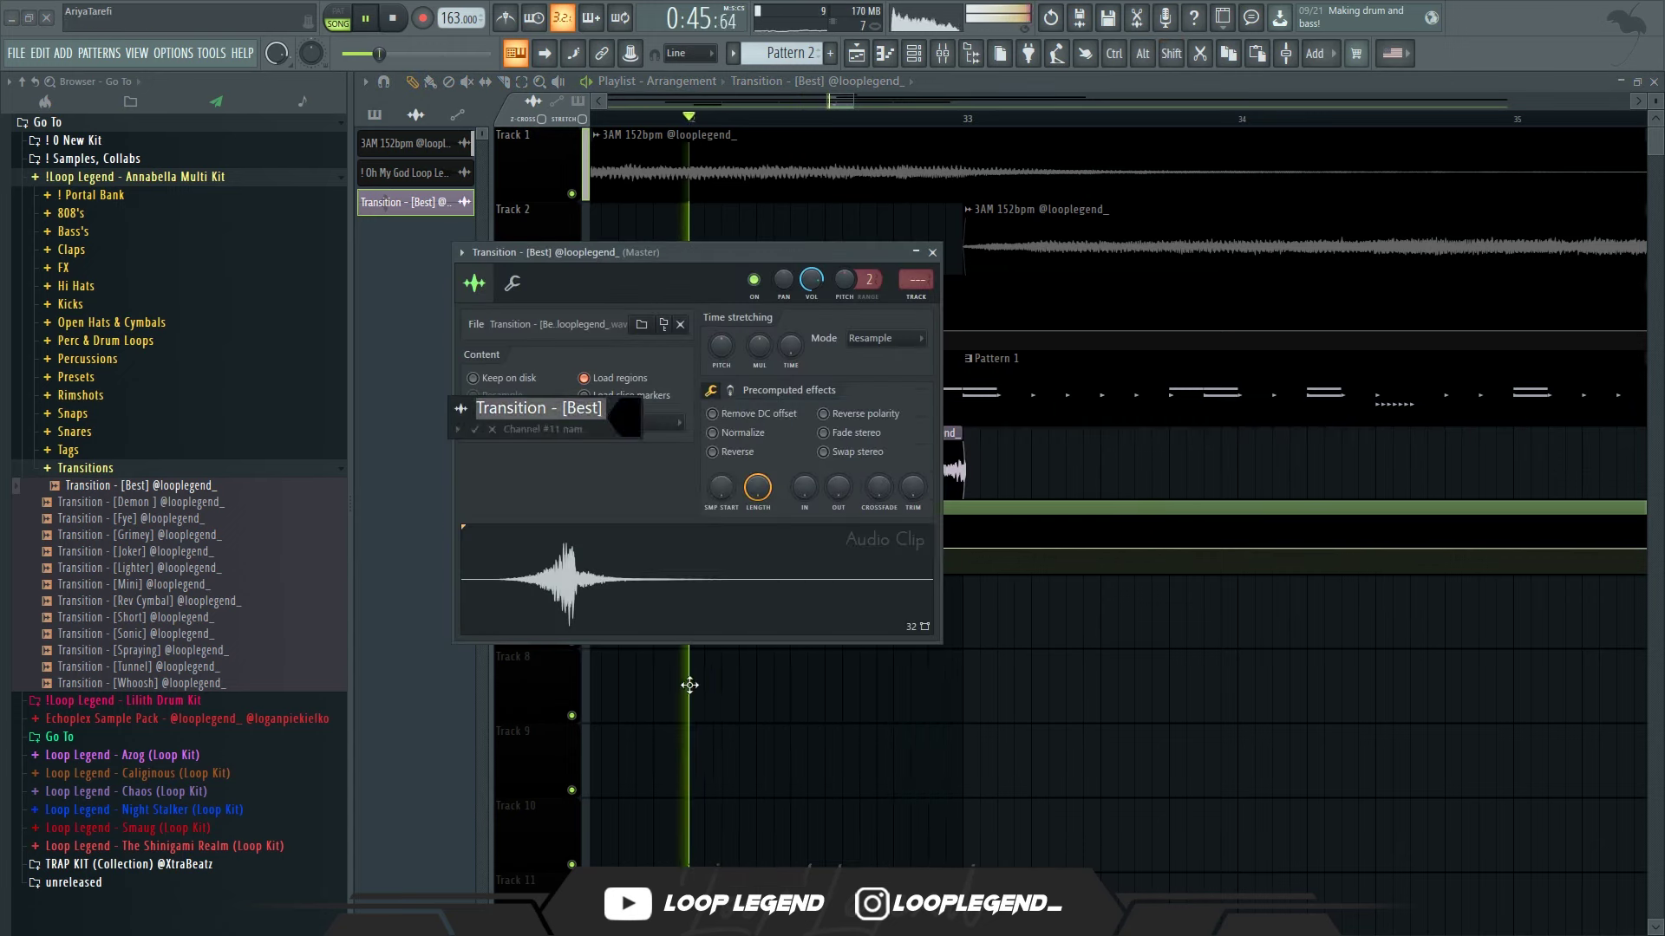
key(Return)
key(Escape)
- Add points to the hi-hat wet level automation at bars 33 and 49, and drop the level at bar 33
scroll(685, 575, down, 10)
scroll(685, 575, down, 1)
right_click(707, 548)
key(c)
scroll(912, 561, up, 3)
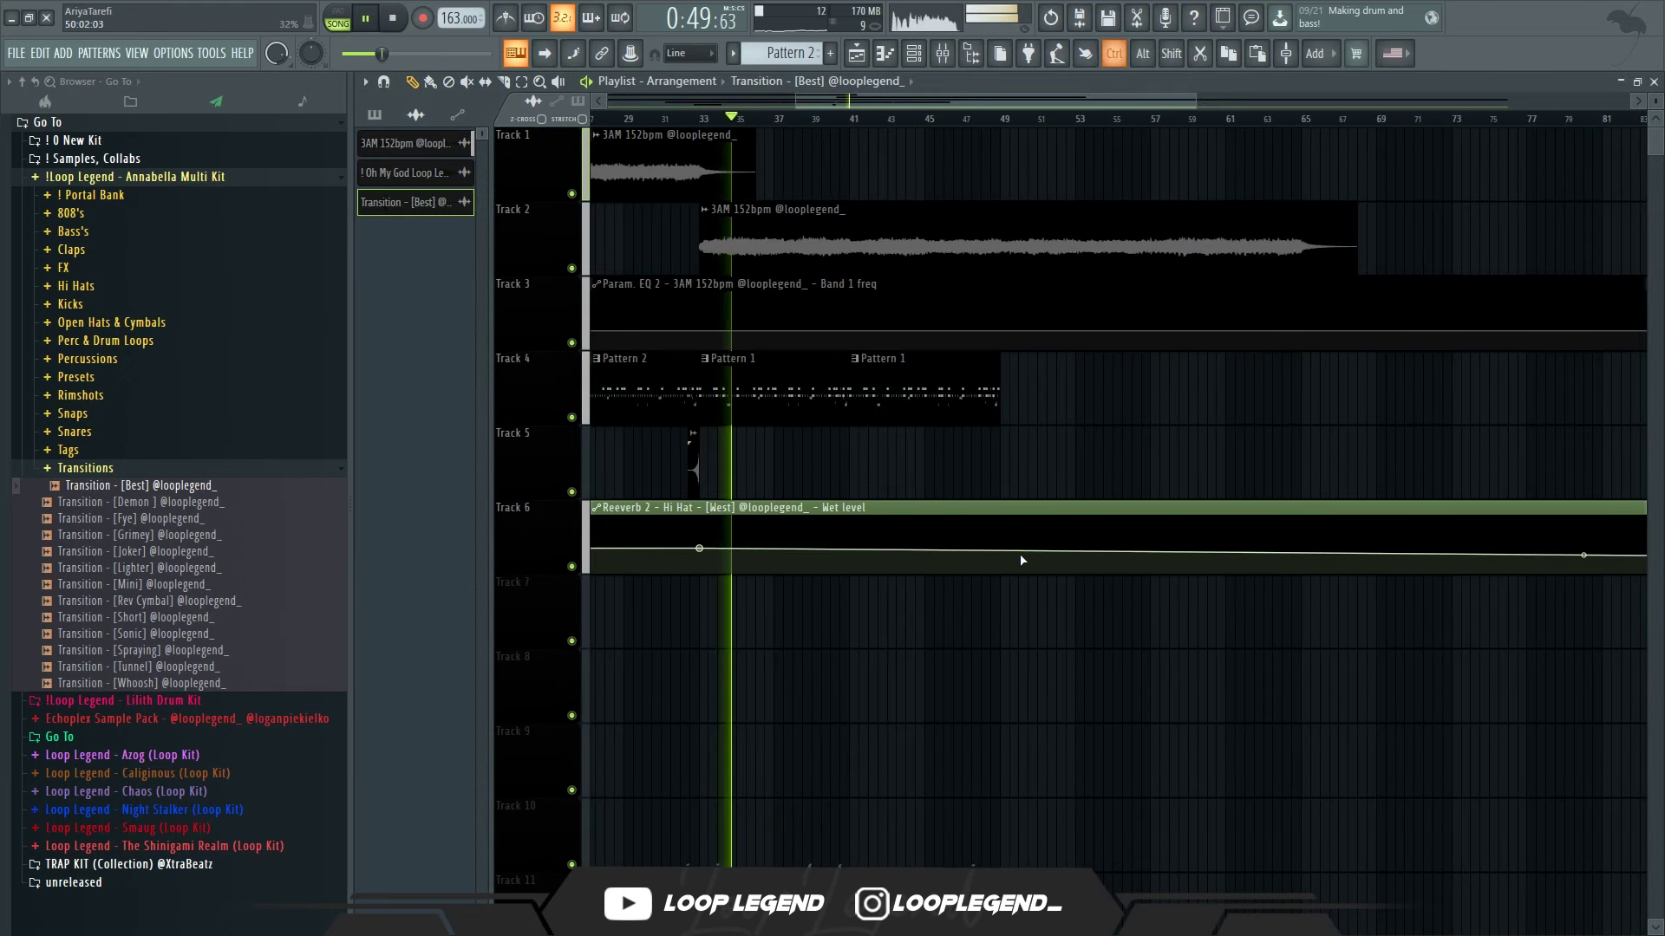
right_click(1002, 549)
right_click(1001, 550)
key(p)
scroll(806, 613, down, 3)
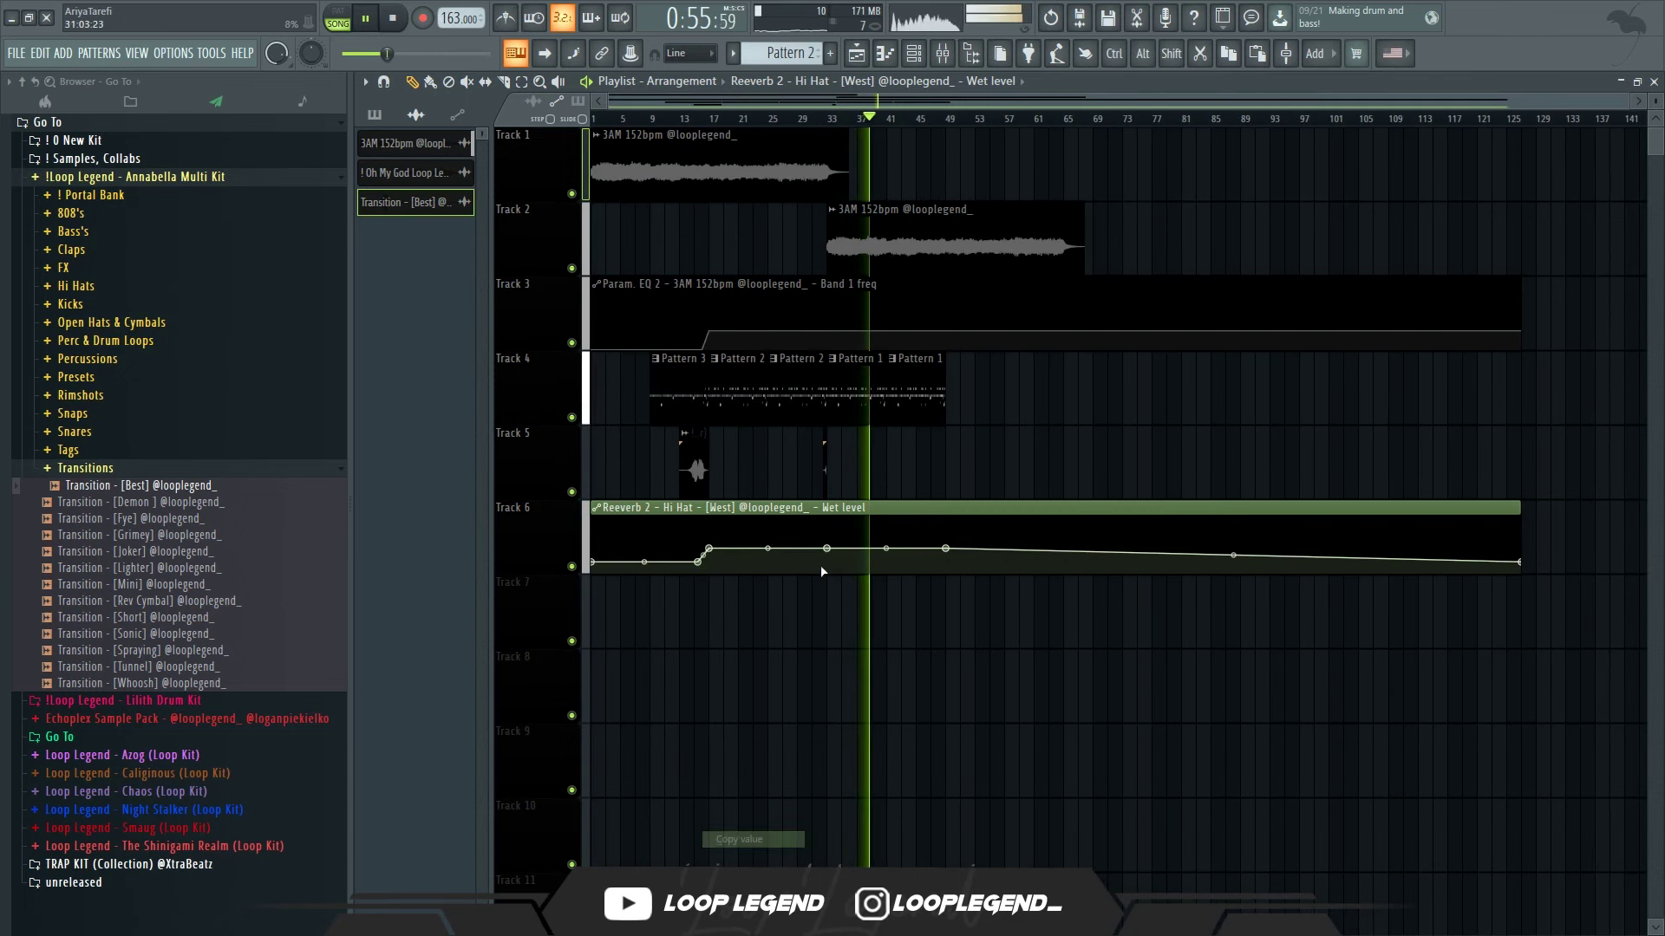
scroll(842, 568, up, 2)
scroll(837, 562, up, 2)
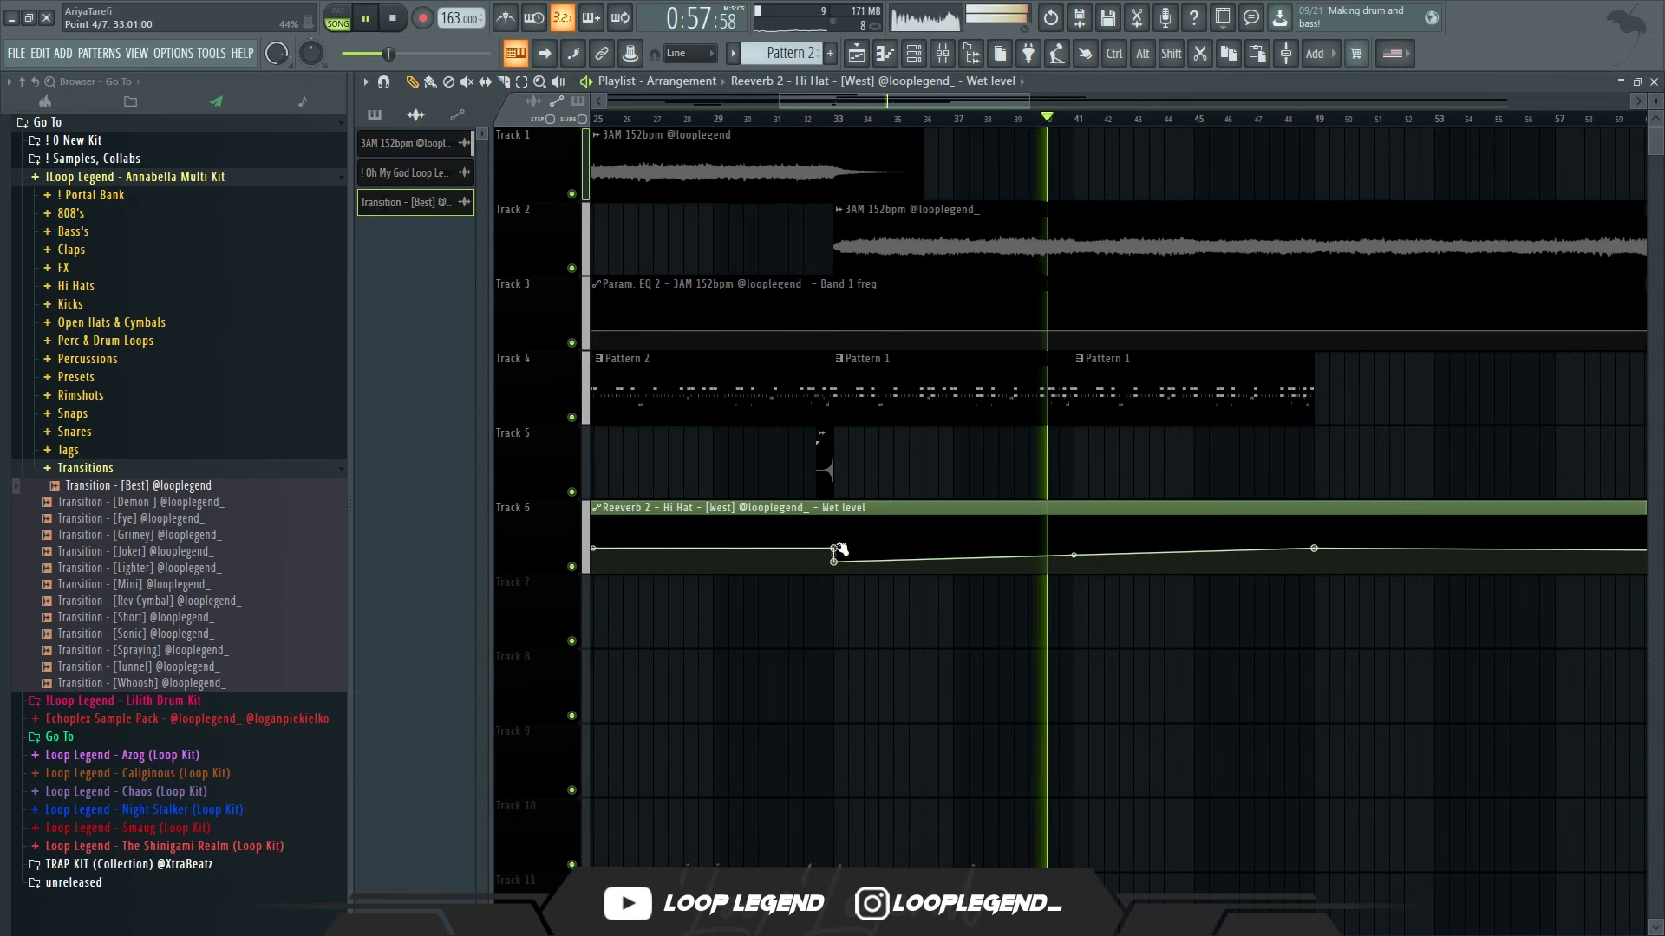
- Make the hi-hat wet level automation ramp down just before bar 33 and hold its starting level through to the end
scroll(810, 560, down, 3)
right_click(632, 550)
click(672, 825)
right_click(815, 549)
click(867, 846)
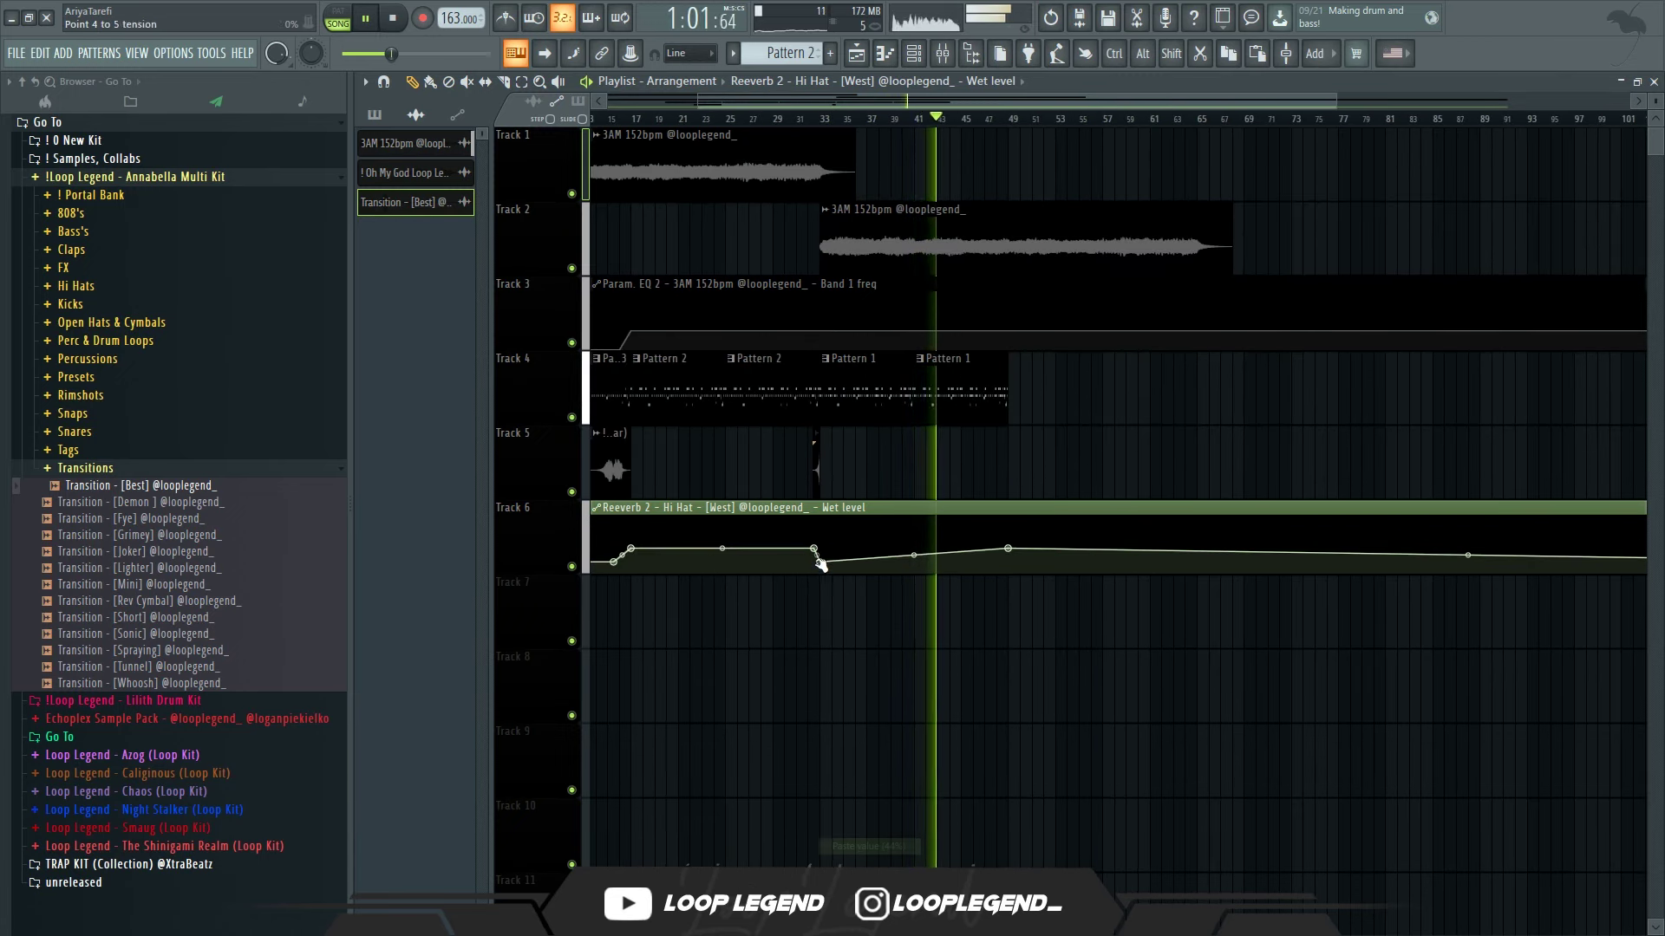
scroll(997, 551, up, 3)
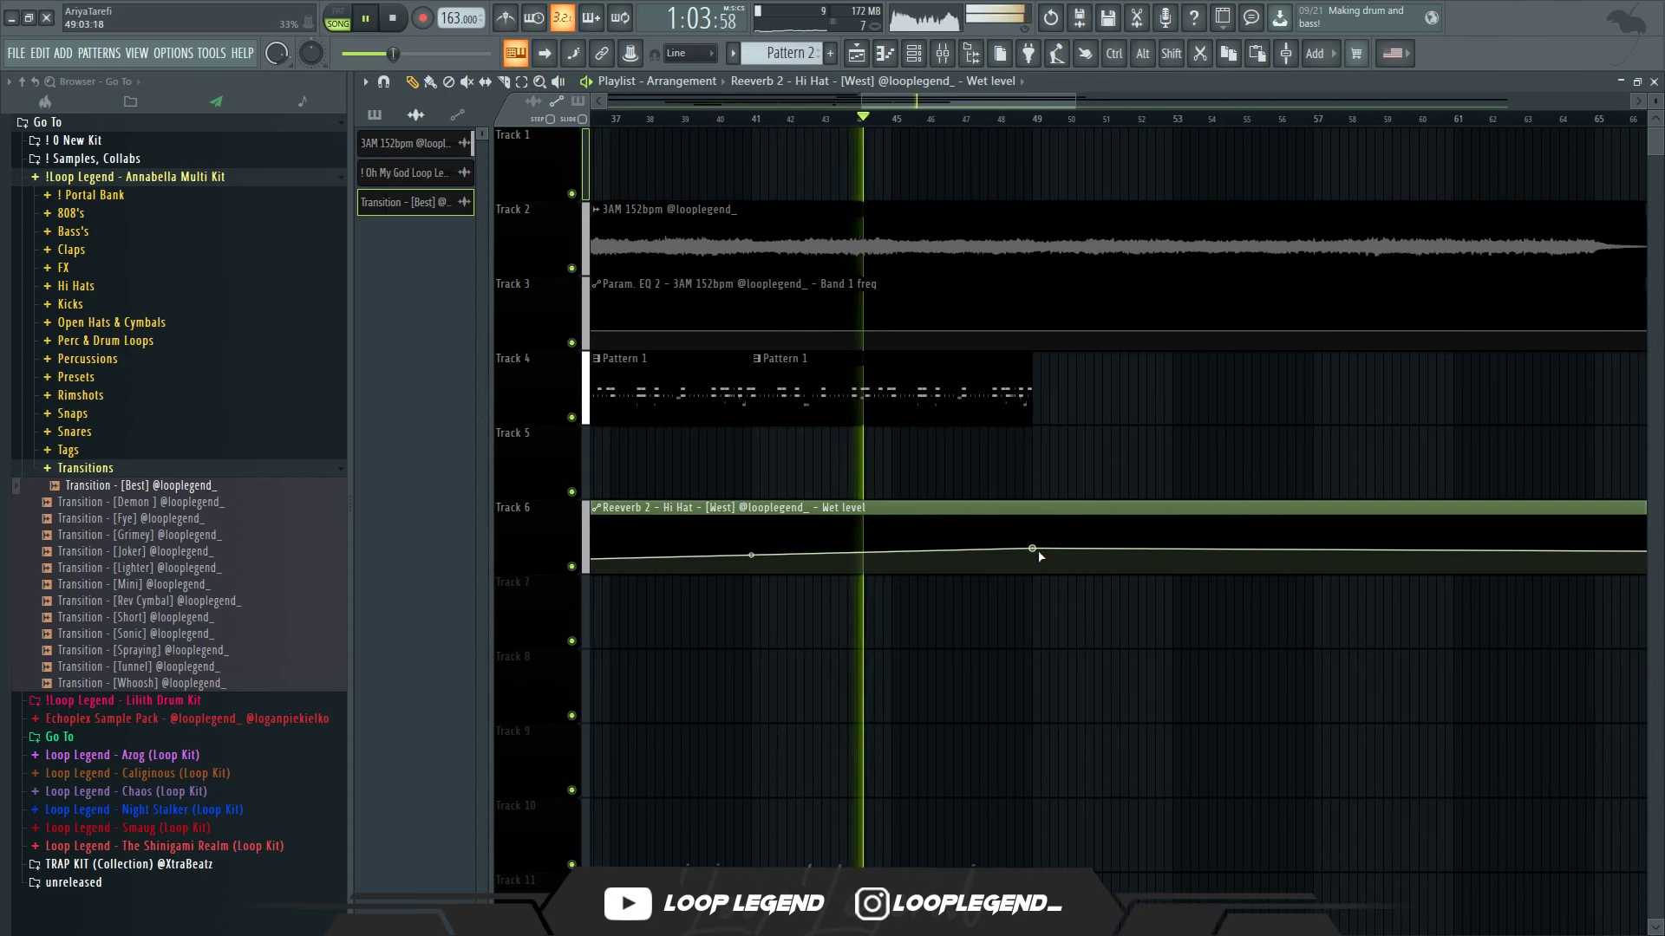
scroll(1032, 552, down, 4)
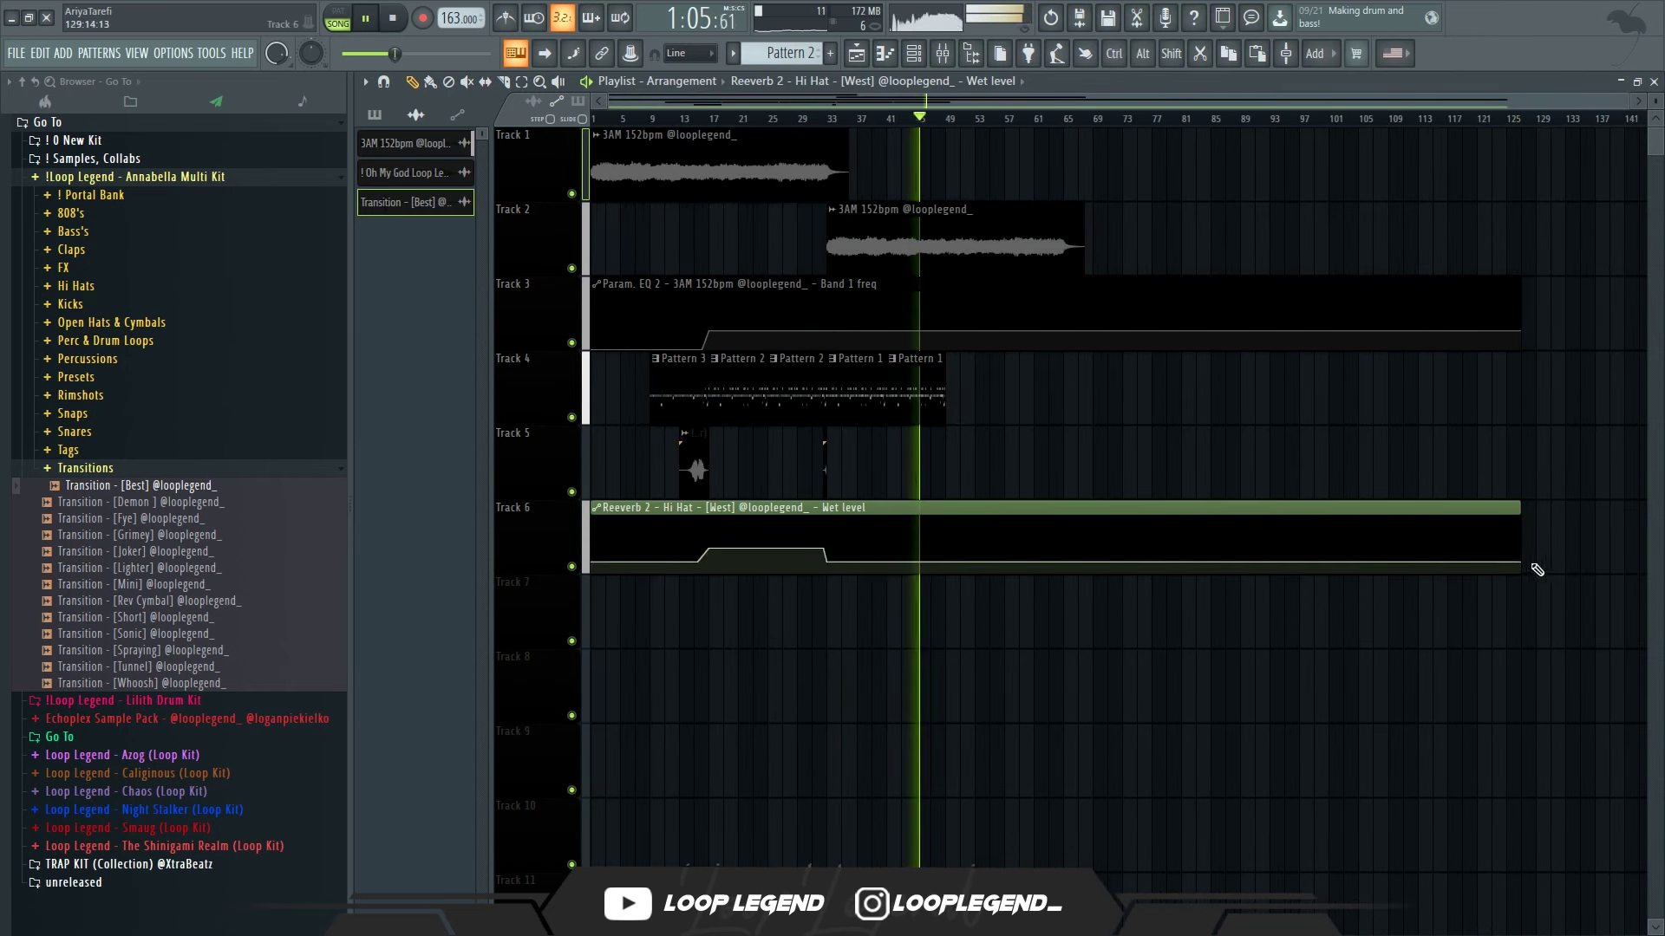
- Recolor the hi-hat wet level automation clip black and repeat the drum patterns on Track 4 from bar 49
middle_click(1473, 505)
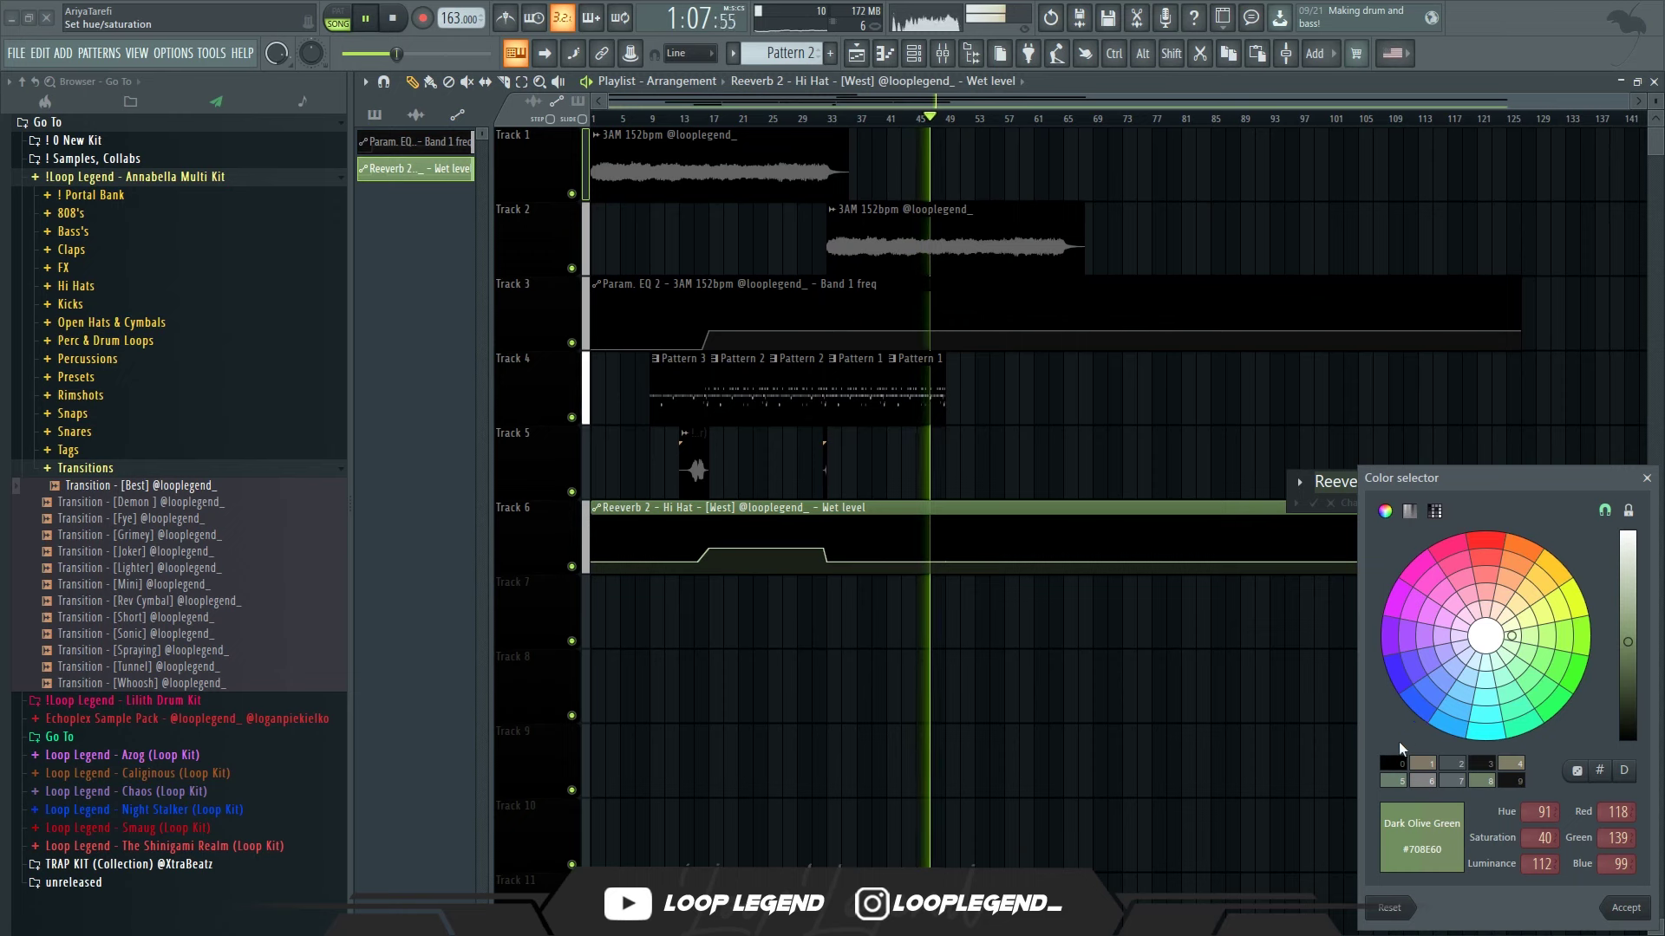
click(1402, 768)
key(Return)
drag(1032, 416, 784, 420)
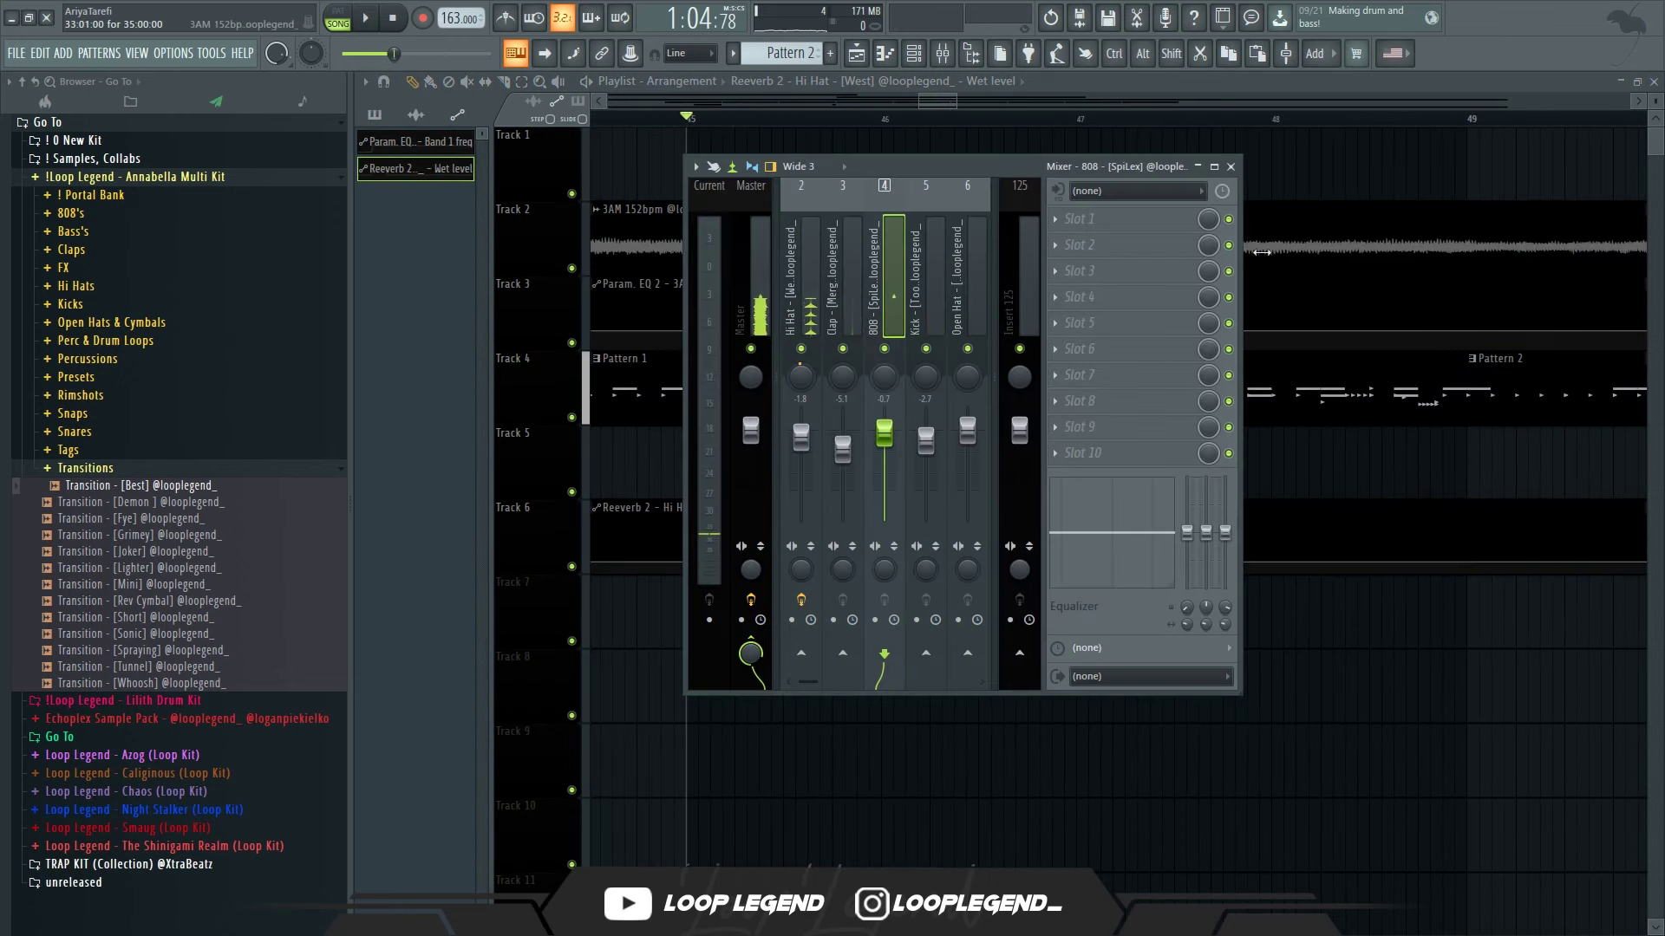
- Widen the mixer, dock Insert 11 beside the Master track and name it bbb
drag(1262, 252, 1588, 252)
click(1176, 260)
right_click(1188, 186)
mouse_move(1306, 613)
click(1410, 613)
key(F2)
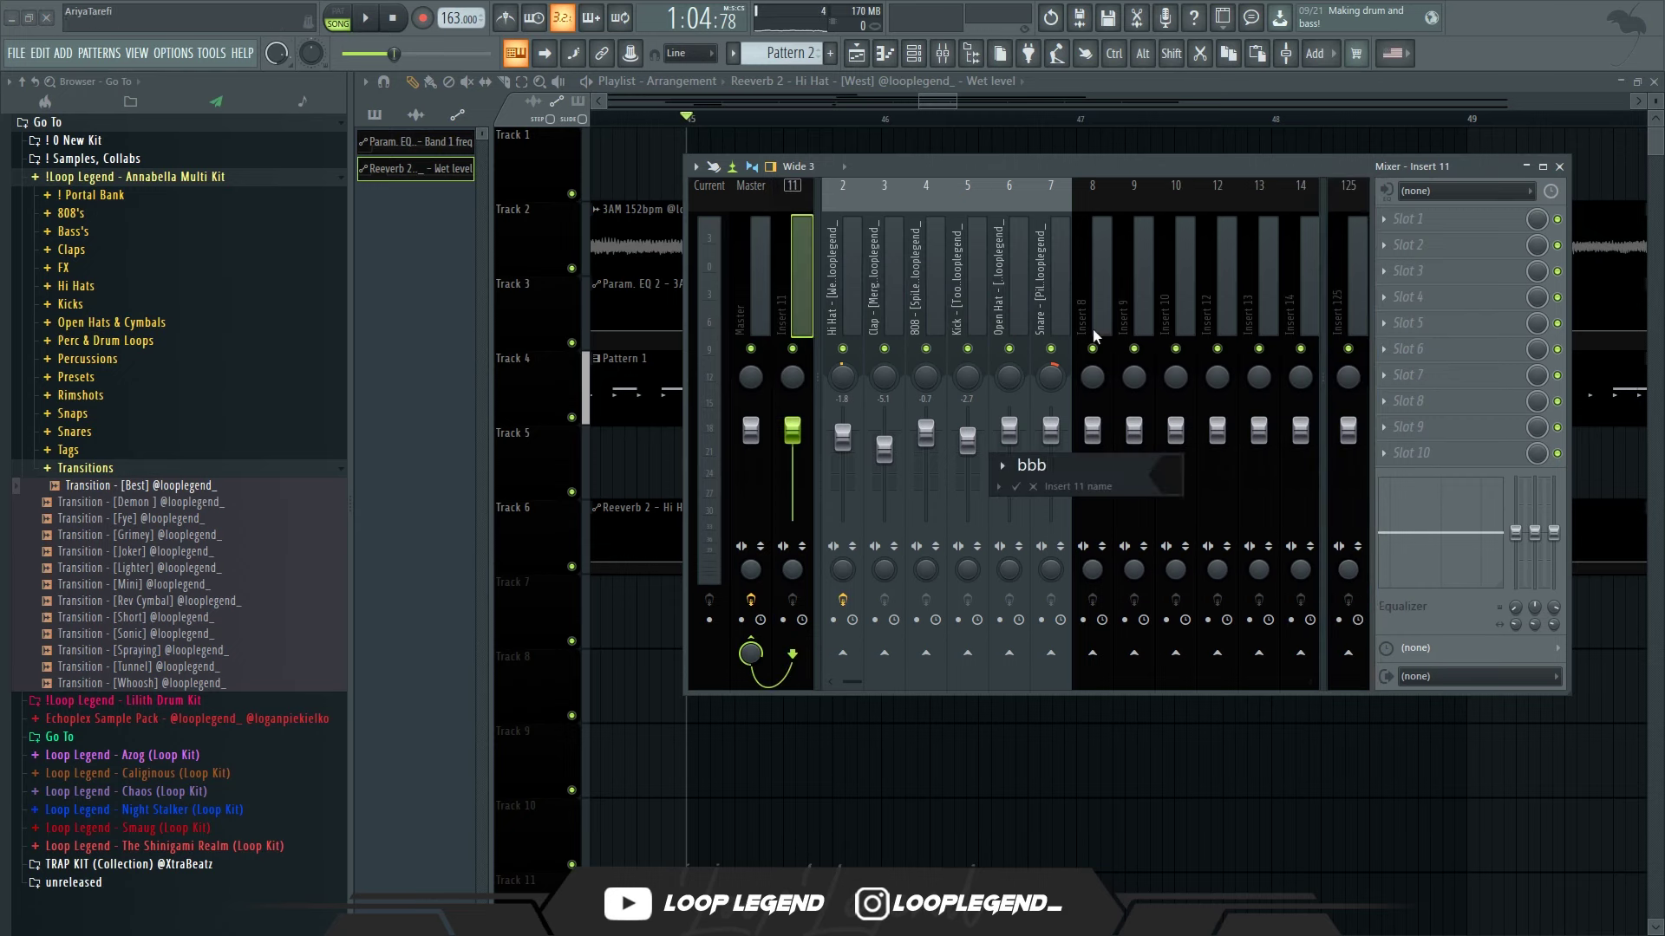
text(bbb)
key(Return)
- Select the hi-hat, clap, 808, kick, open hat and snare mixer tracks and route them to bbb
click(857, 299)
ctrl+click(885, 295)
ctrl+click(926, 295)
ctrl+click(967, 299)
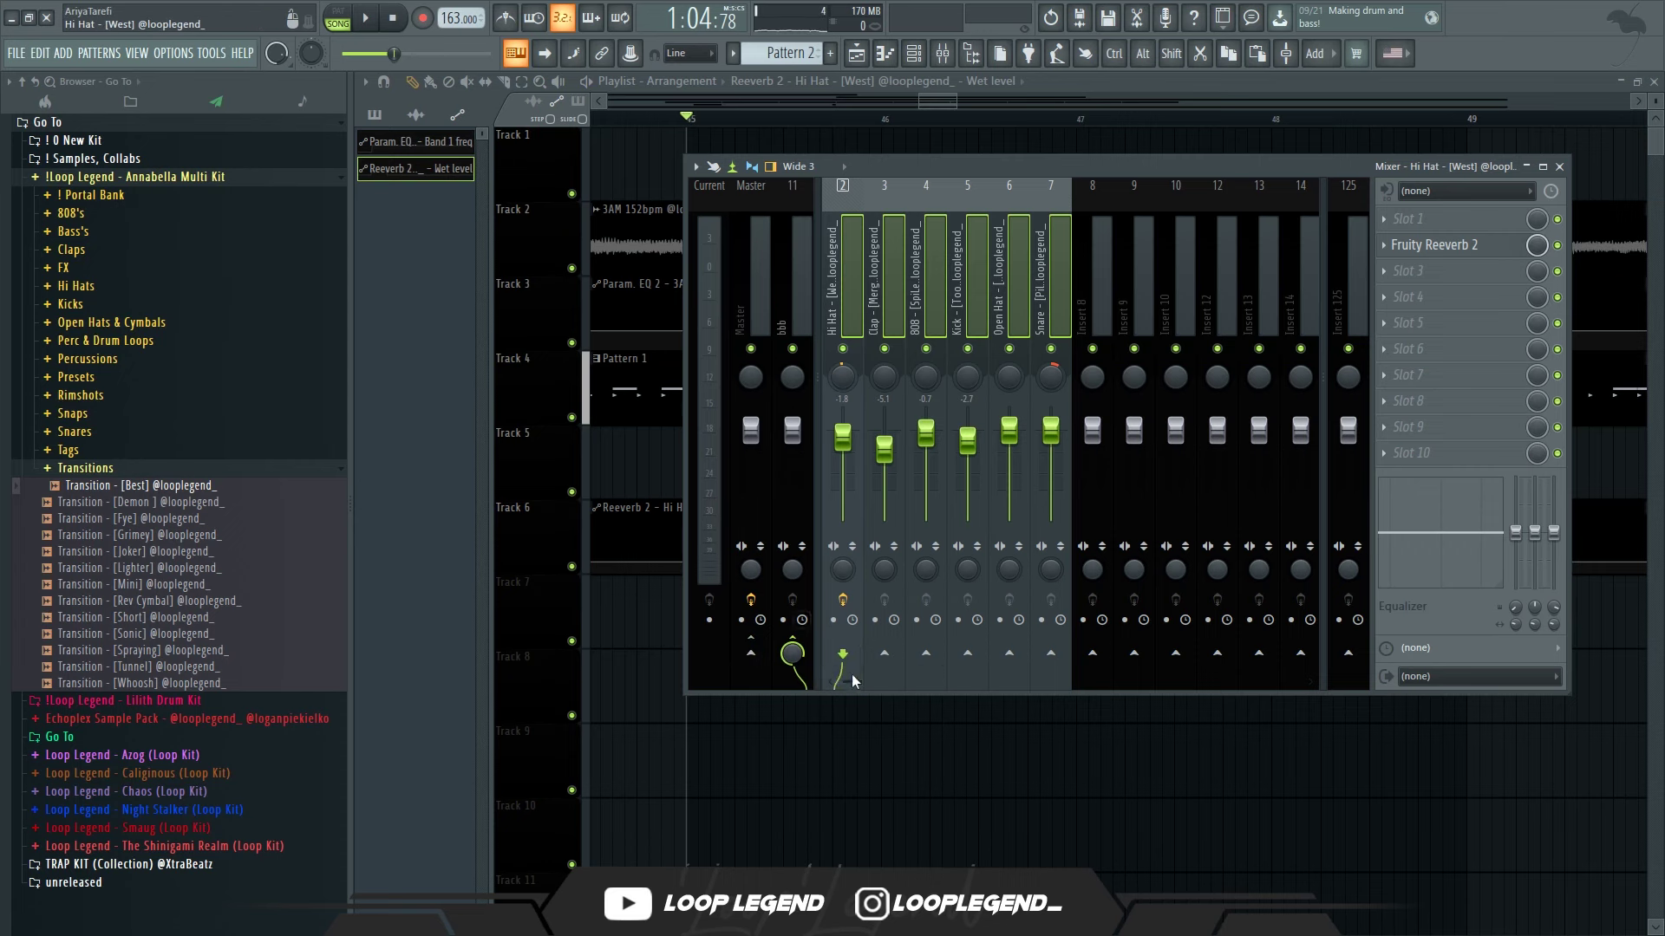
- Add Fruity Love Philter to the bbb mixer track and create an automation clip for its Filter 1 cutoff frequency
click(776, 263)
click(1392, 219)
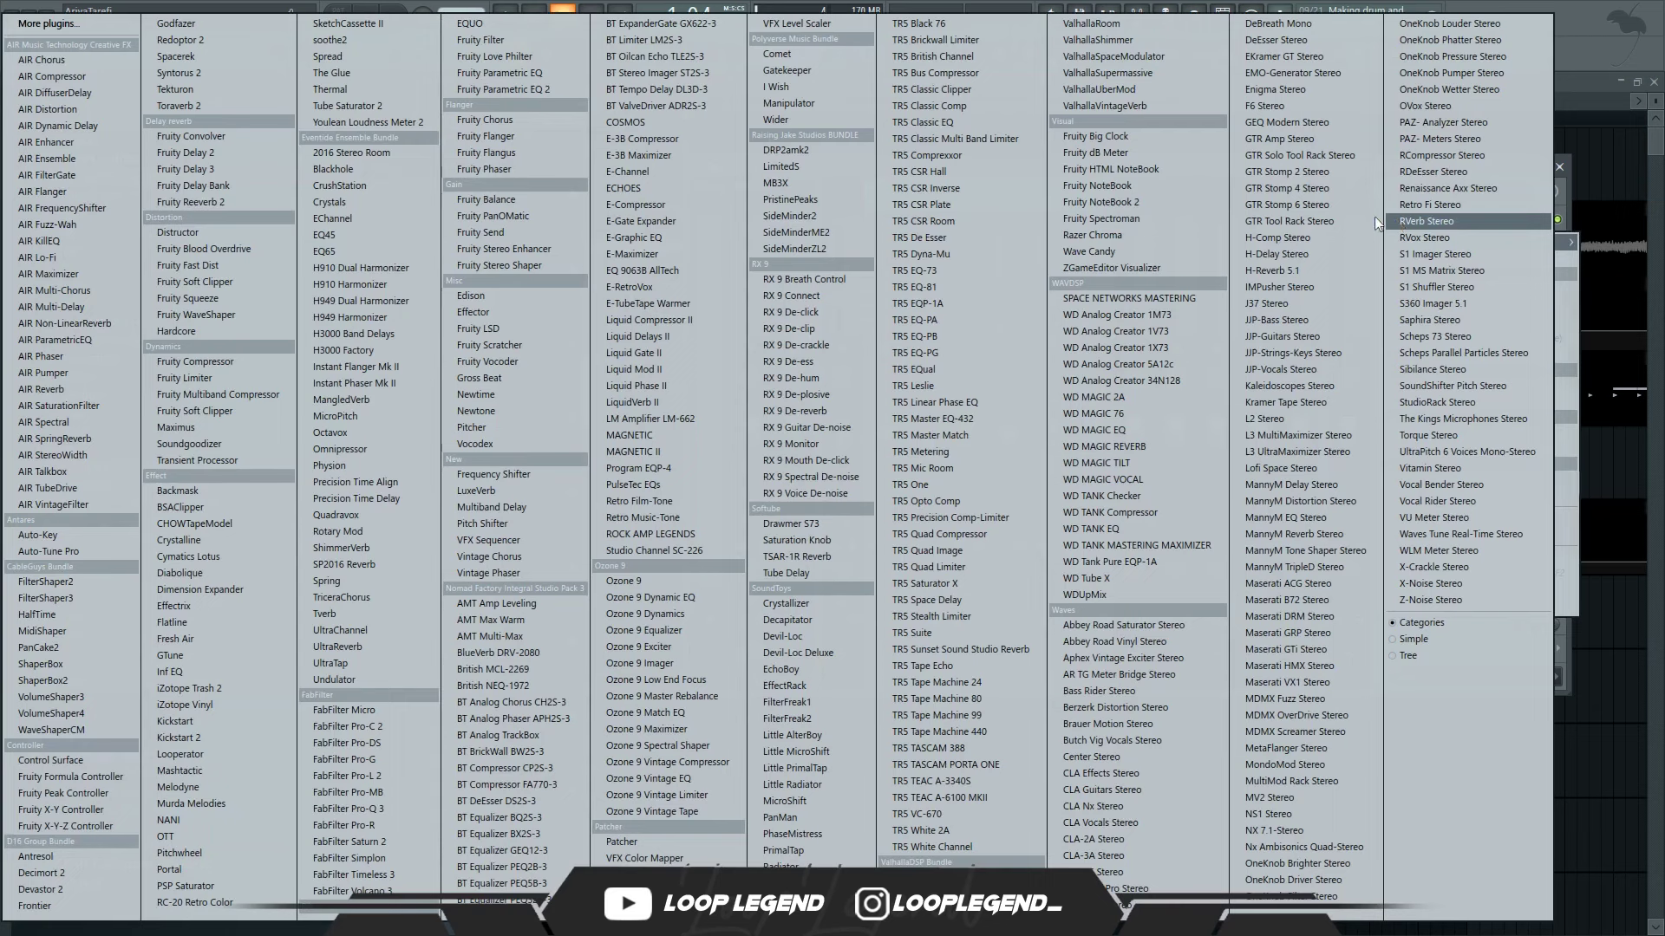
click(507, 57)
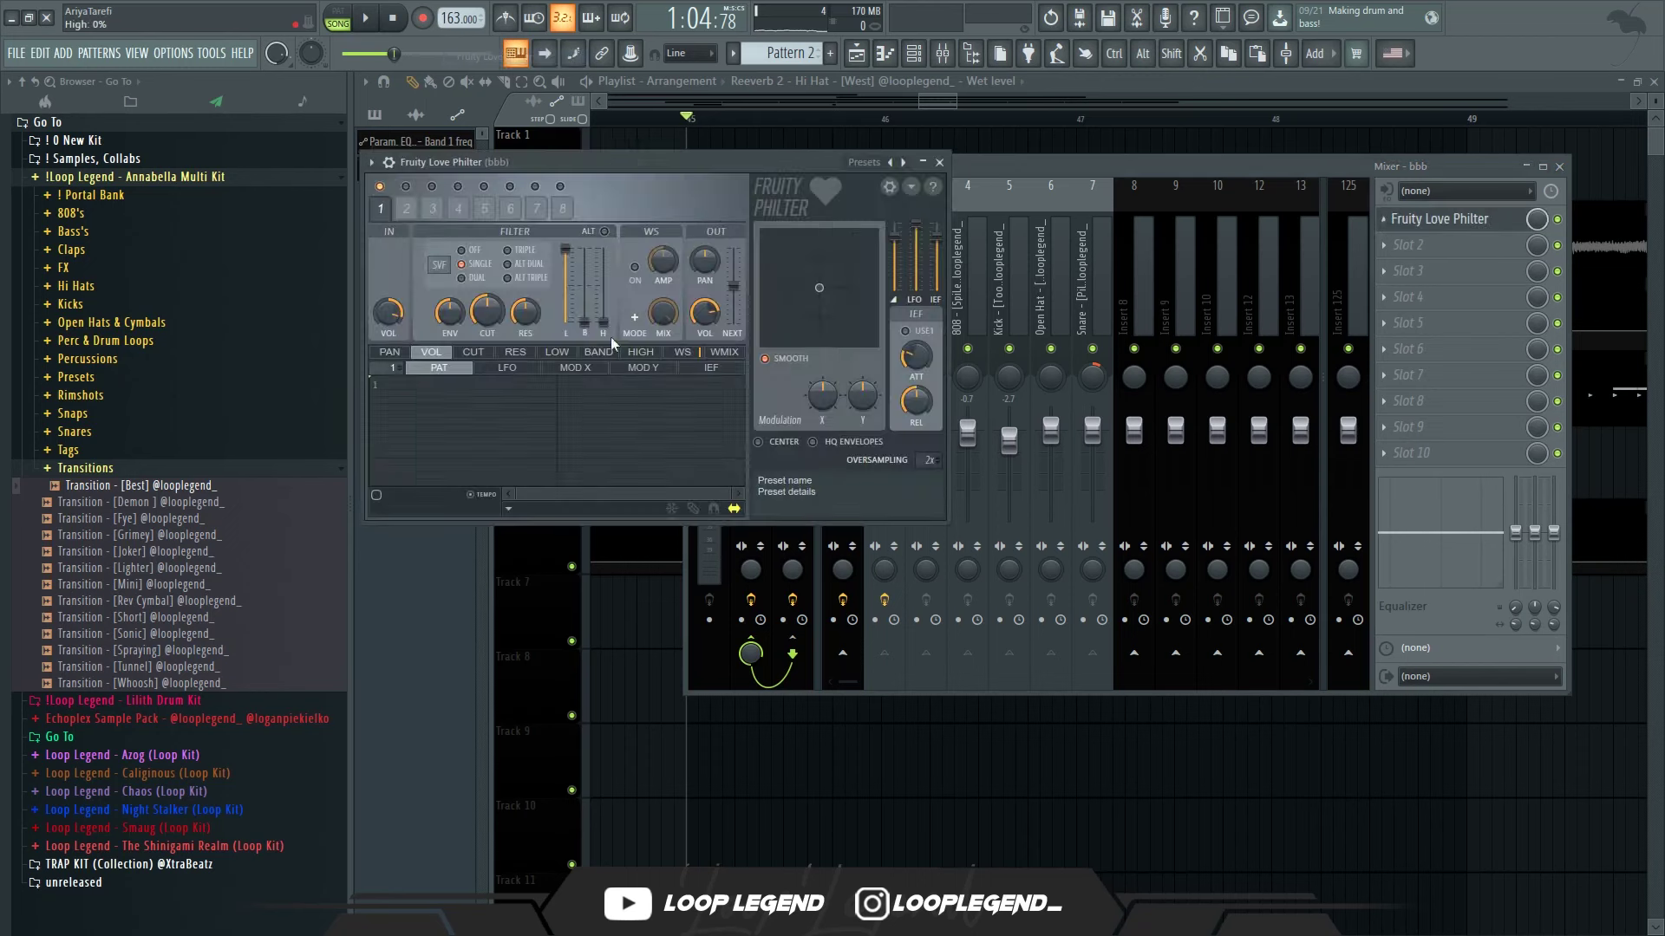
right_click(490, 310)
click(554, 437)
key(Escape)
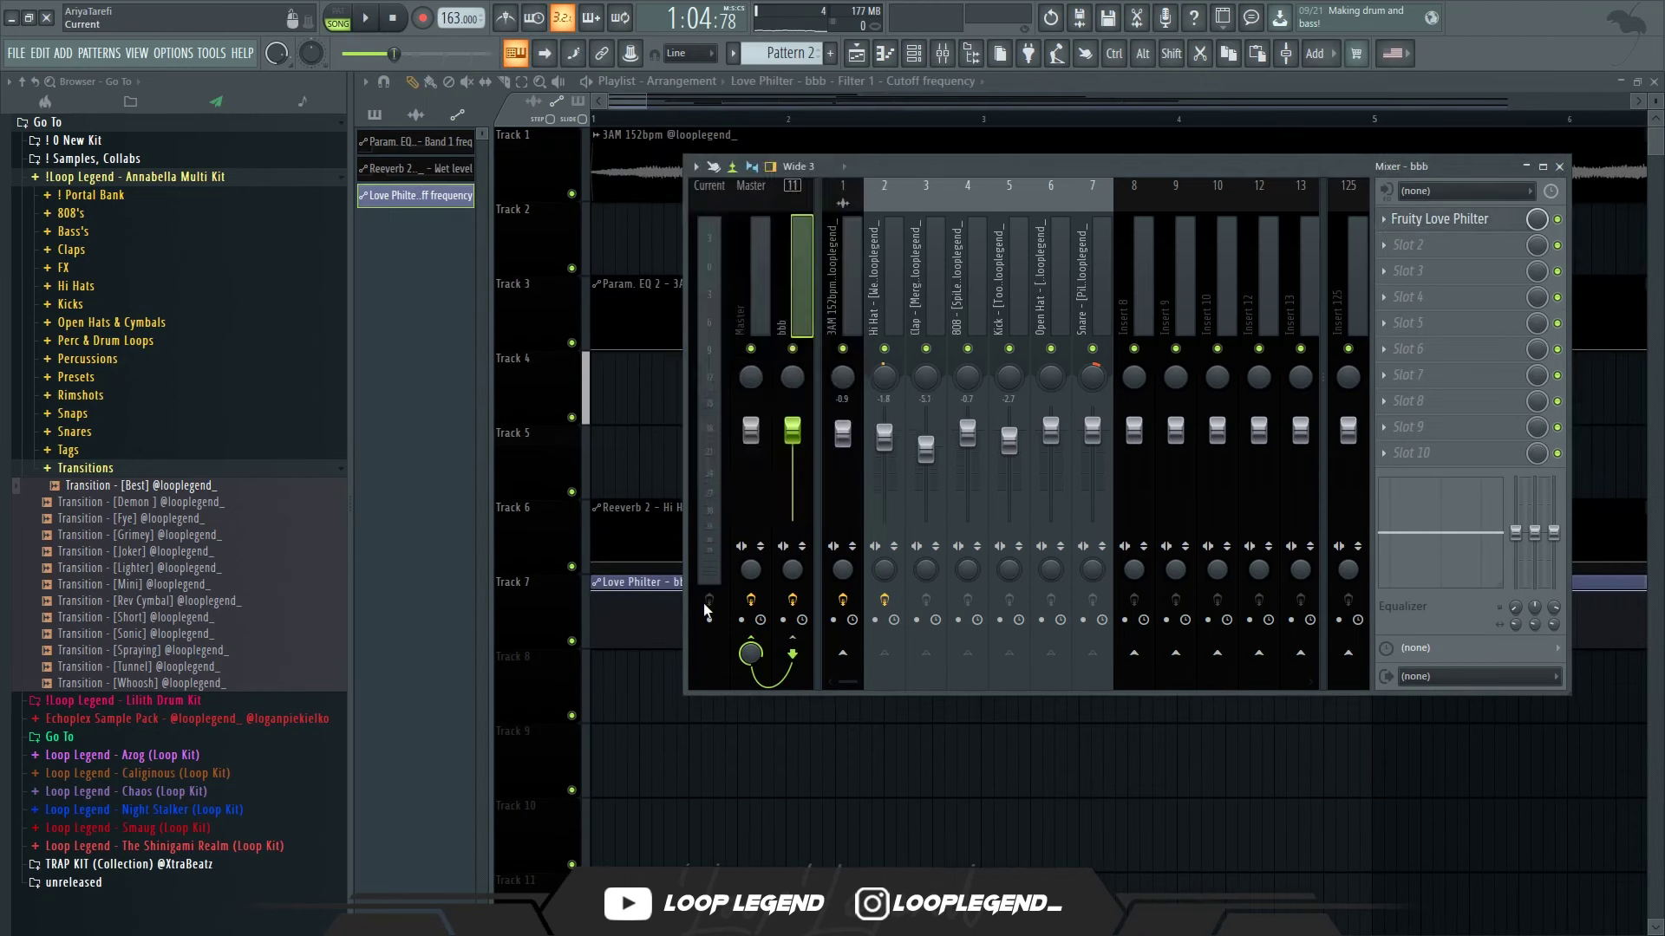
- Close the mixer and recolor the Love Philter cutoff frequency automation clip black
key(Escape)
key(F2)
click(689, 572)
click(780, 769)
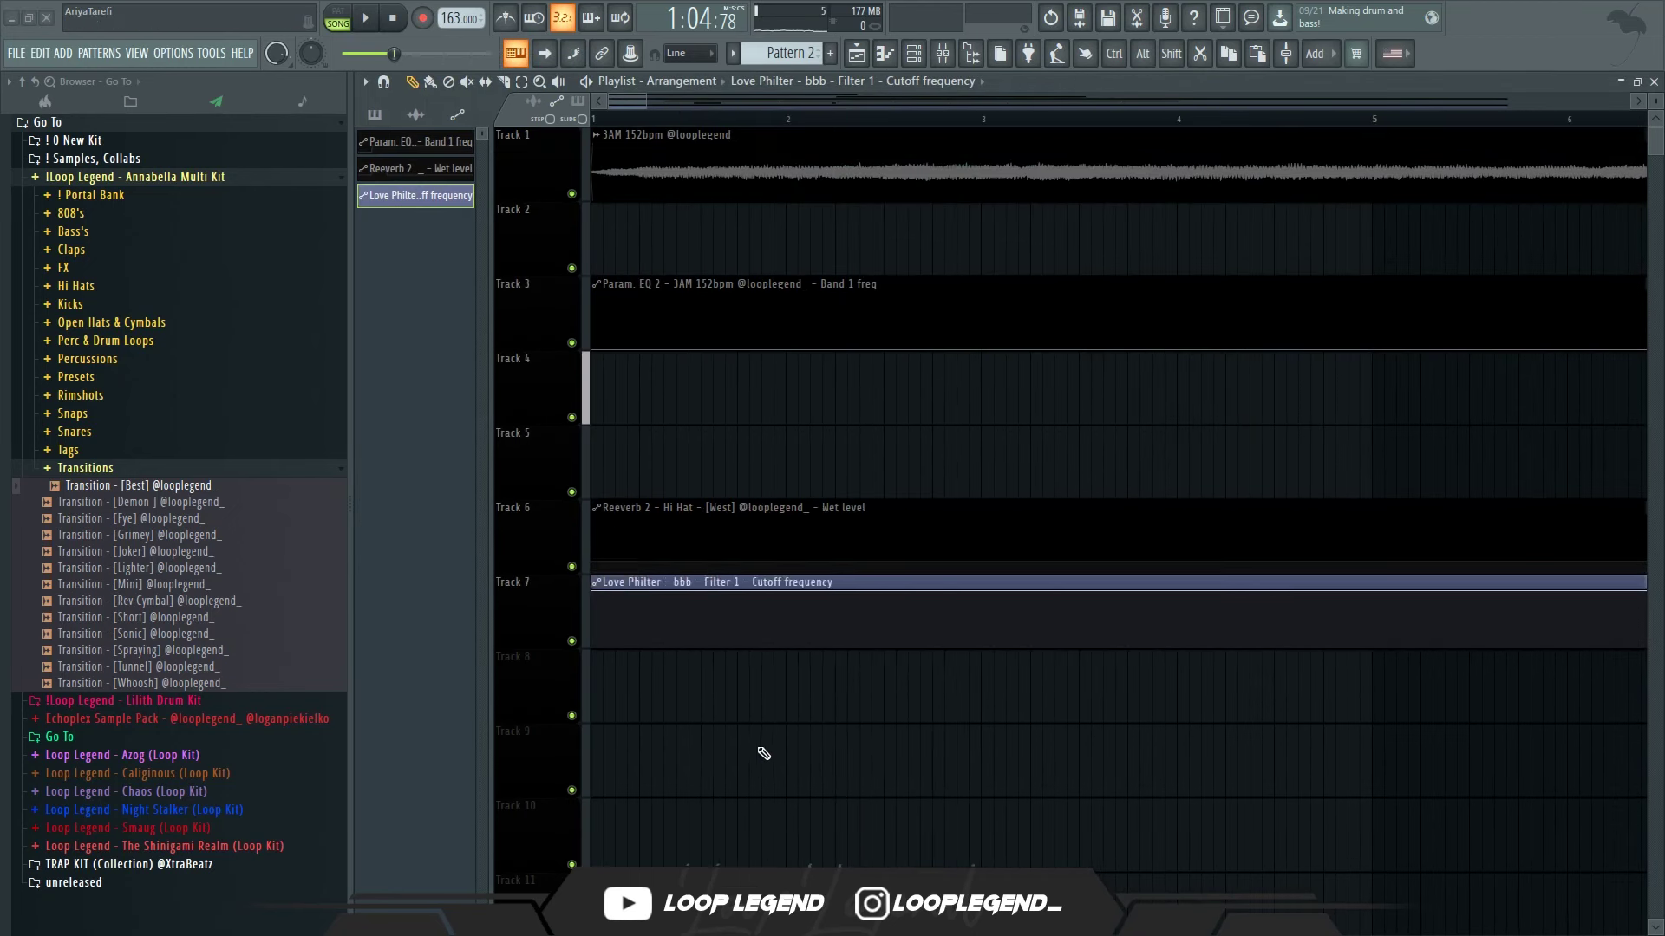
key(Return)
- Shape the Love Philter cutoff automation to drop to minimum around bar 47 and jump back to full at bar 49
ctrl+scroll(1396, 490, down, 5)
ctrl+scroll(950, 522, up, 10)
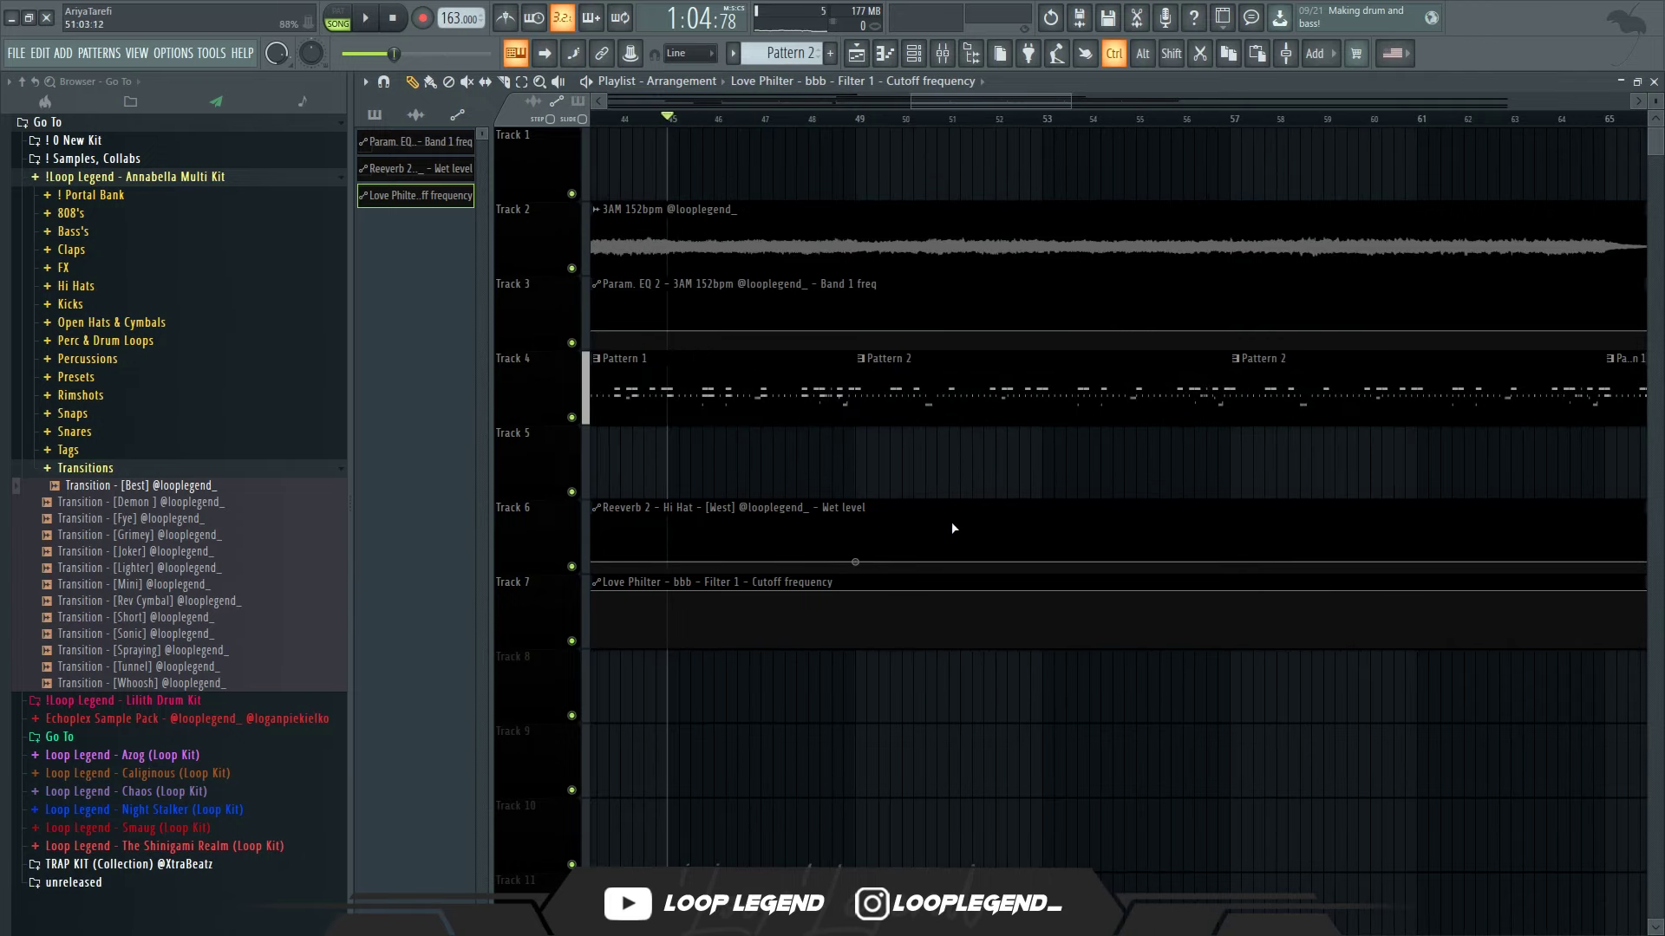
key(space)
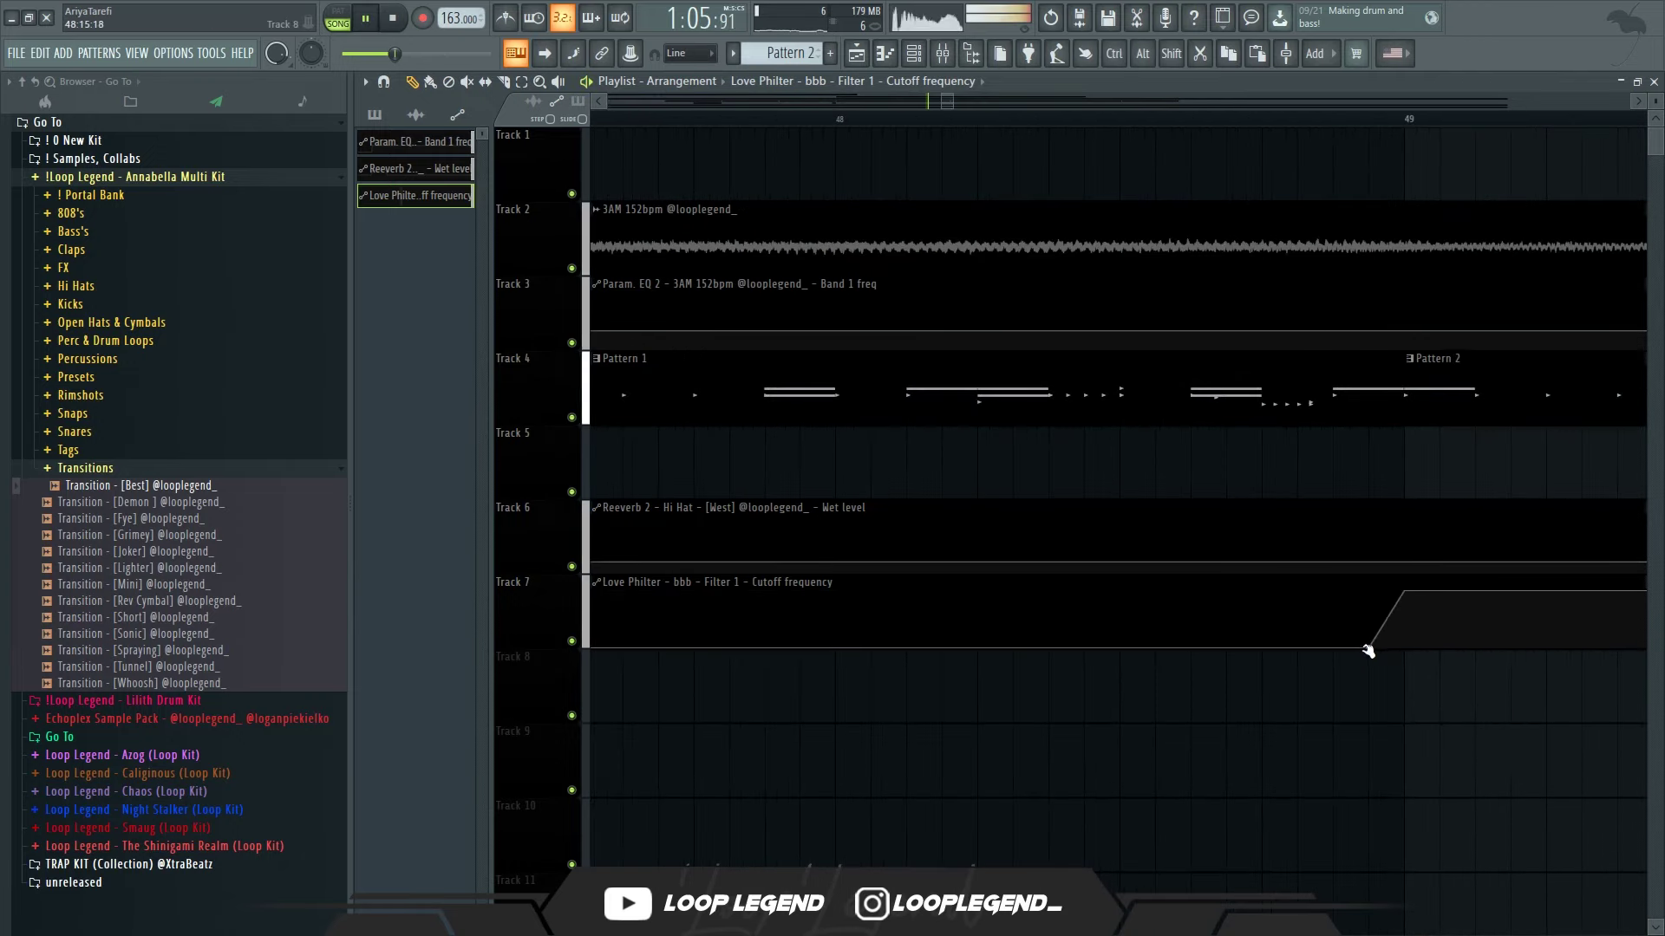
ctrl+scroll(1331, 617, down, 2)
ctrl+scroll(1266, 434, up, 1)
- Slice about the last half bar off the Pattern 1 clip before bar 49 and delete that piece
key(c)
right_click(1269, 411)
ctrl+scroll(1268, 420, down, 2)
ctrl+drag(1258, 422, 1265, 456)
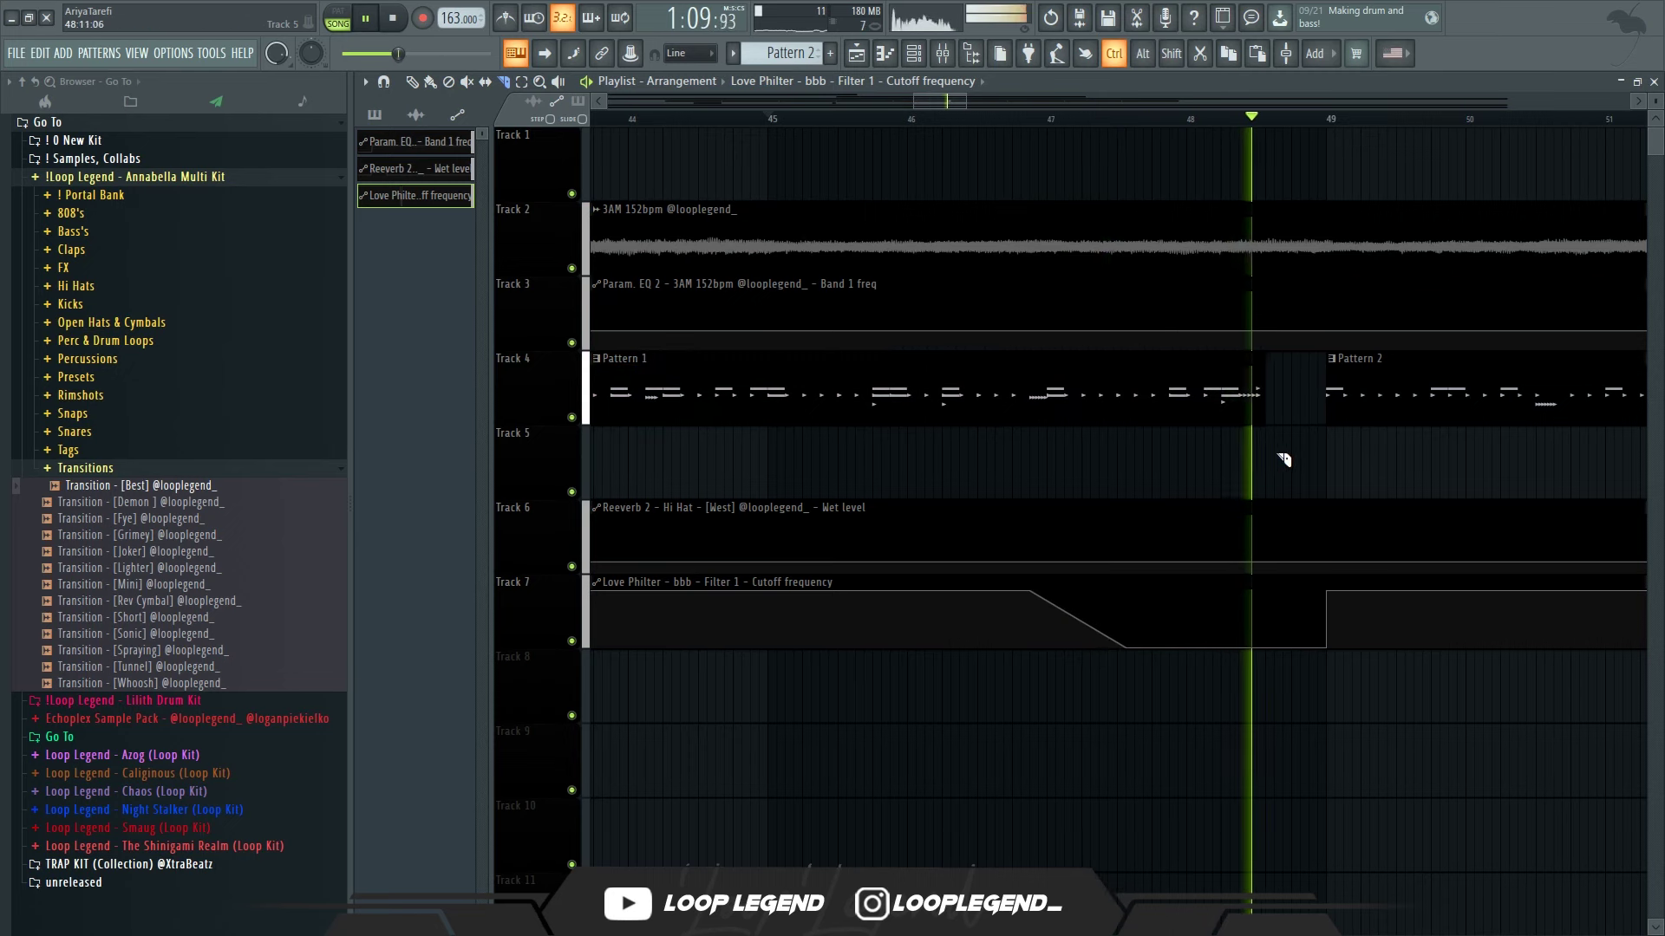
ctrl+scroll(1293, 453, down, 3)
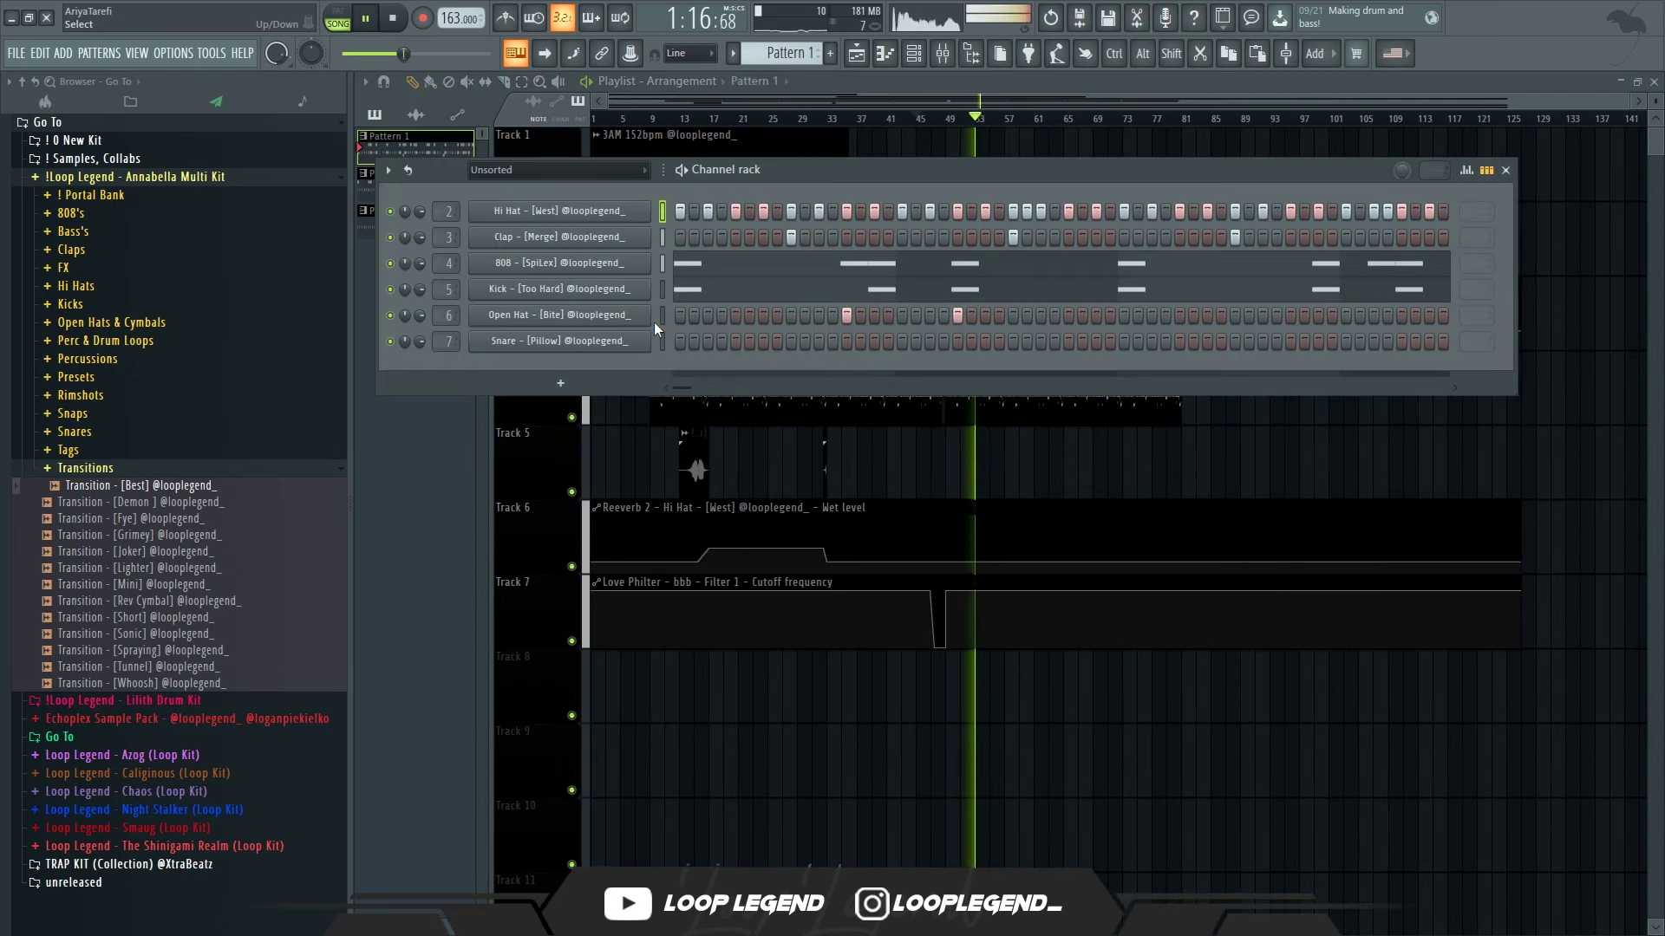
- Add Open Hat - [Slat] from Open Hats & Cymbals to the channel rack and place A4 notes at bars 1 and 5
click(112, 324)
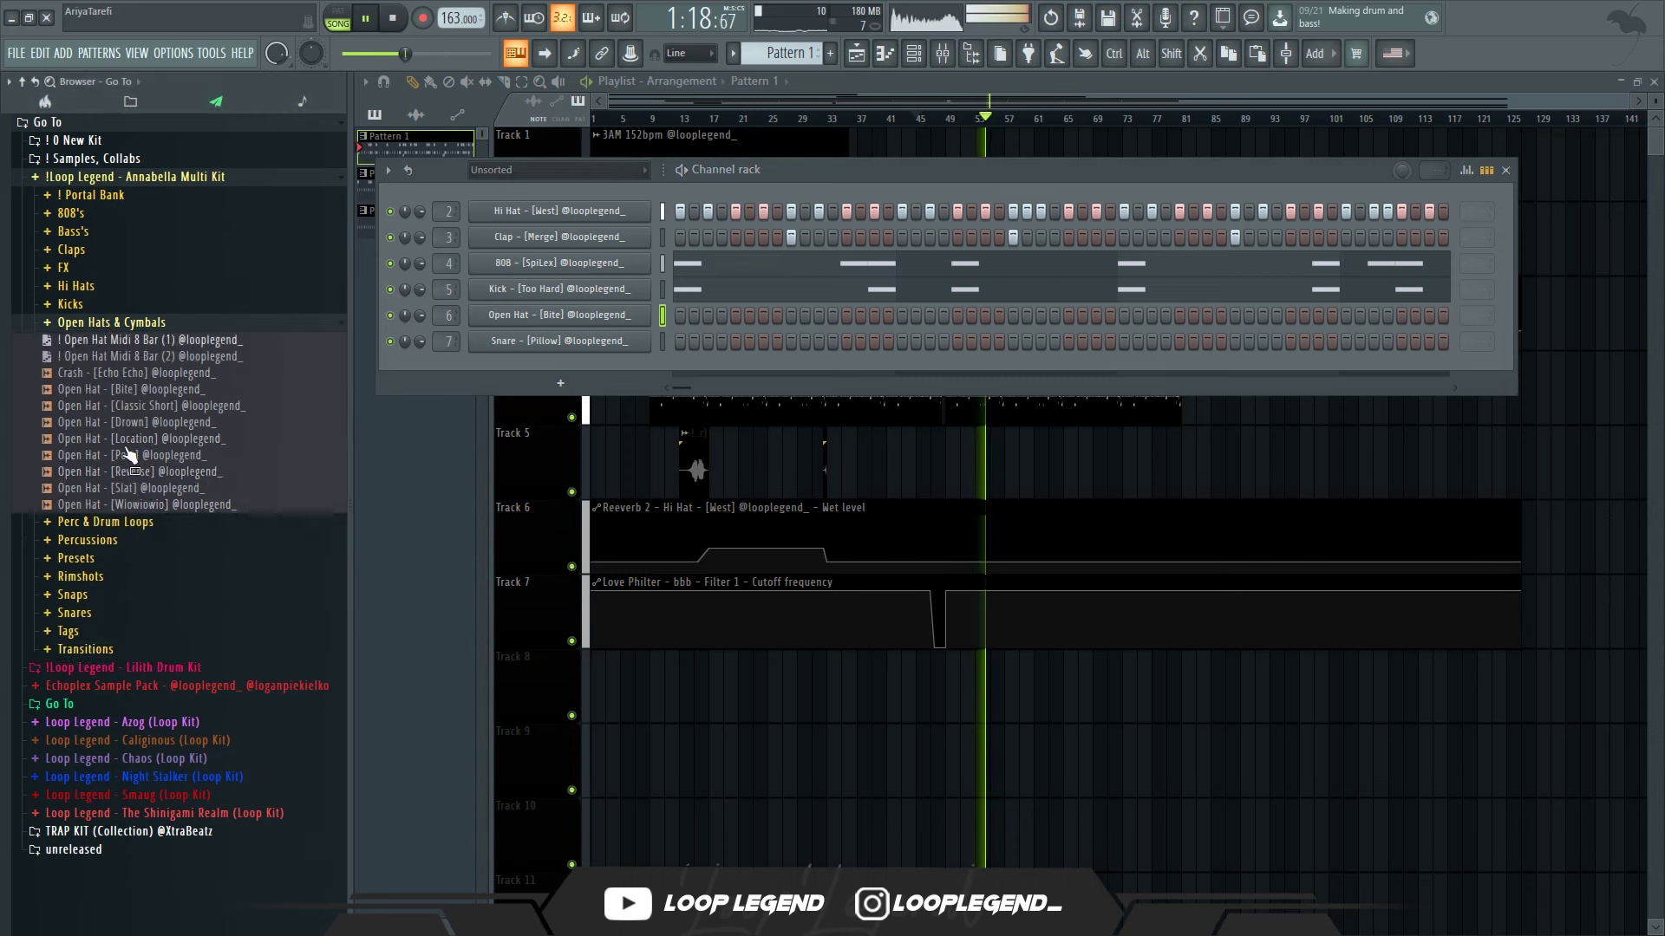
drag(497, 355, 498, 357)
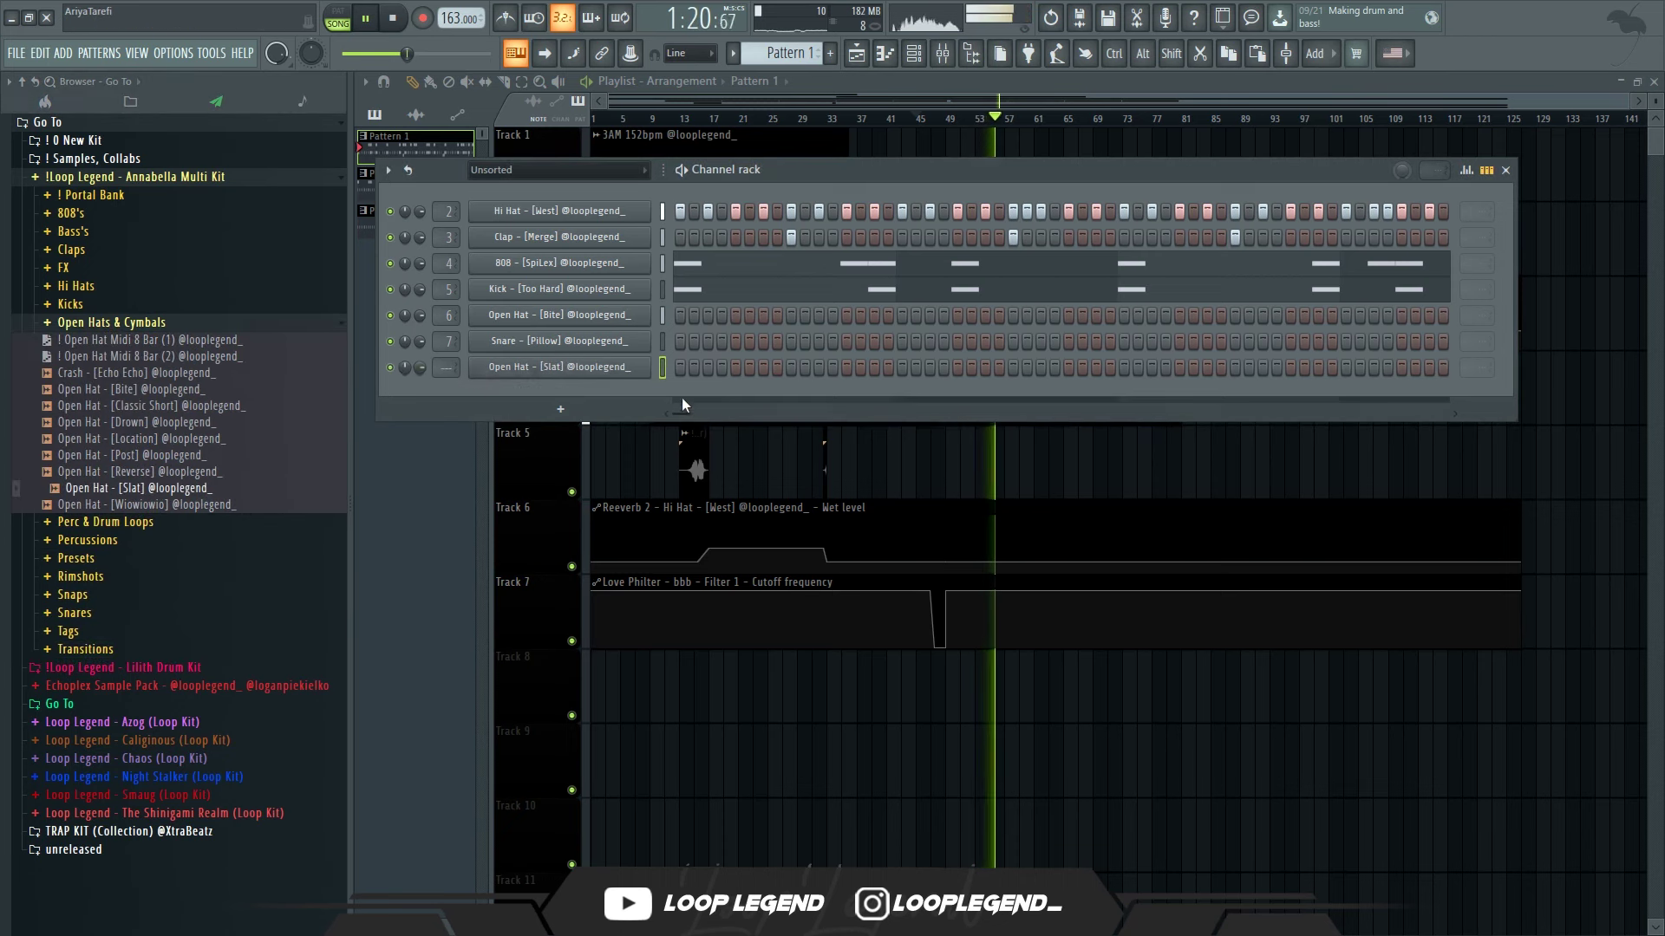
key(F7)
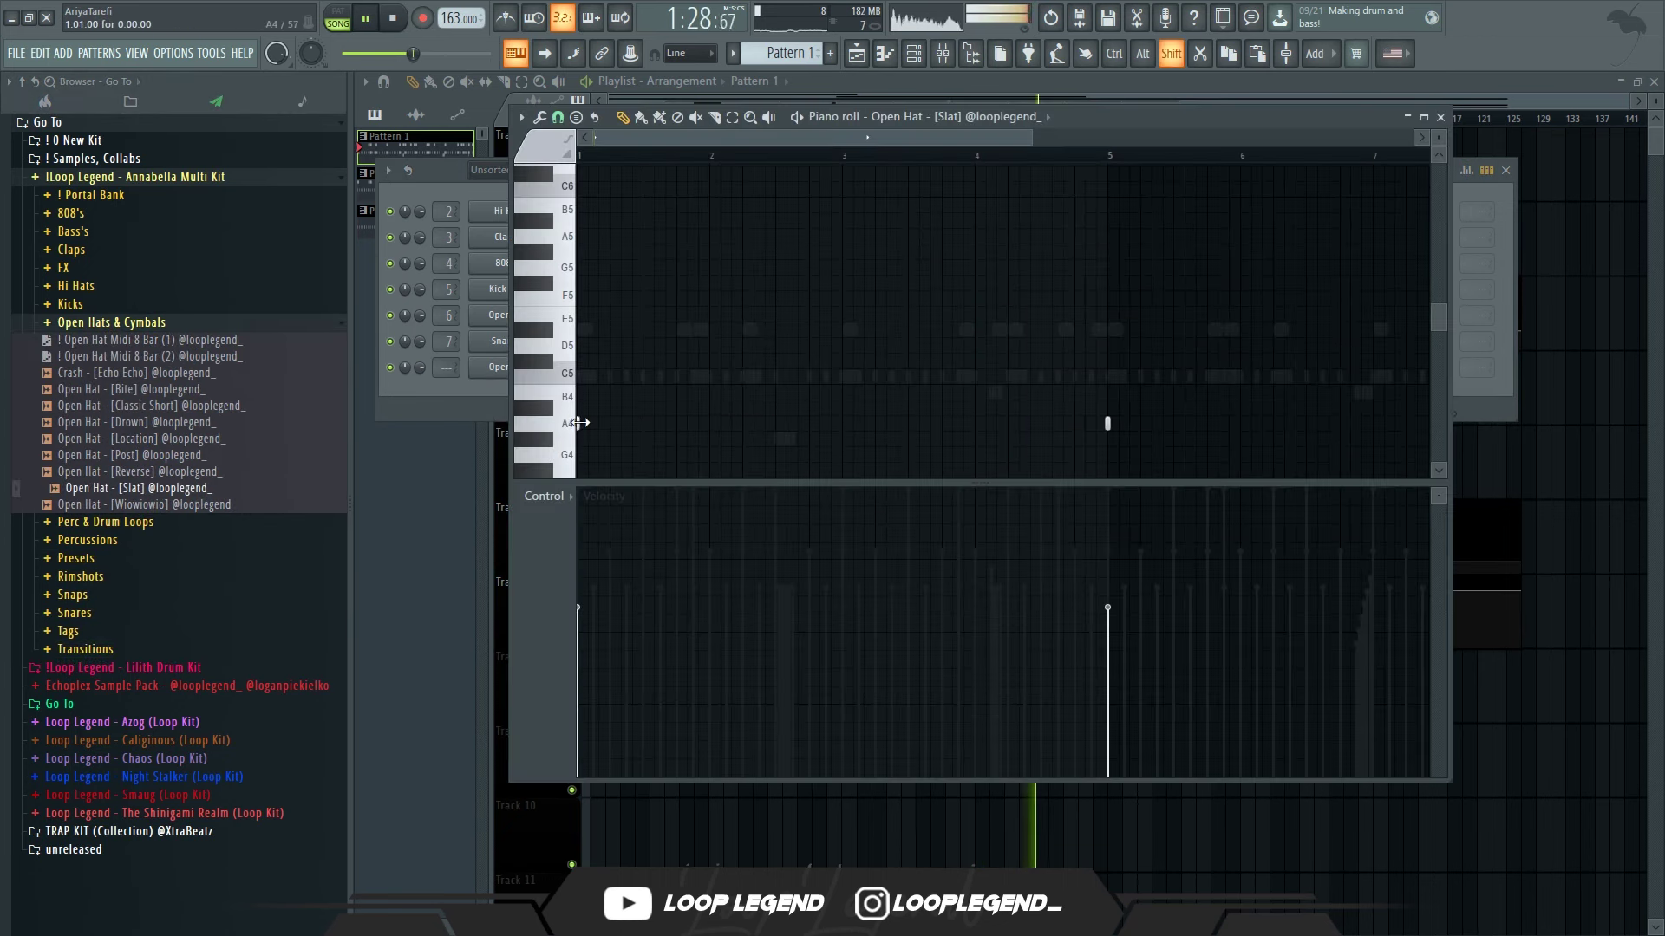
- Duplicate the bar 1 Open Hat - [Slat] note to the start of each following bar
drag(717, 162, 577, 158)
key(ctrl+b)
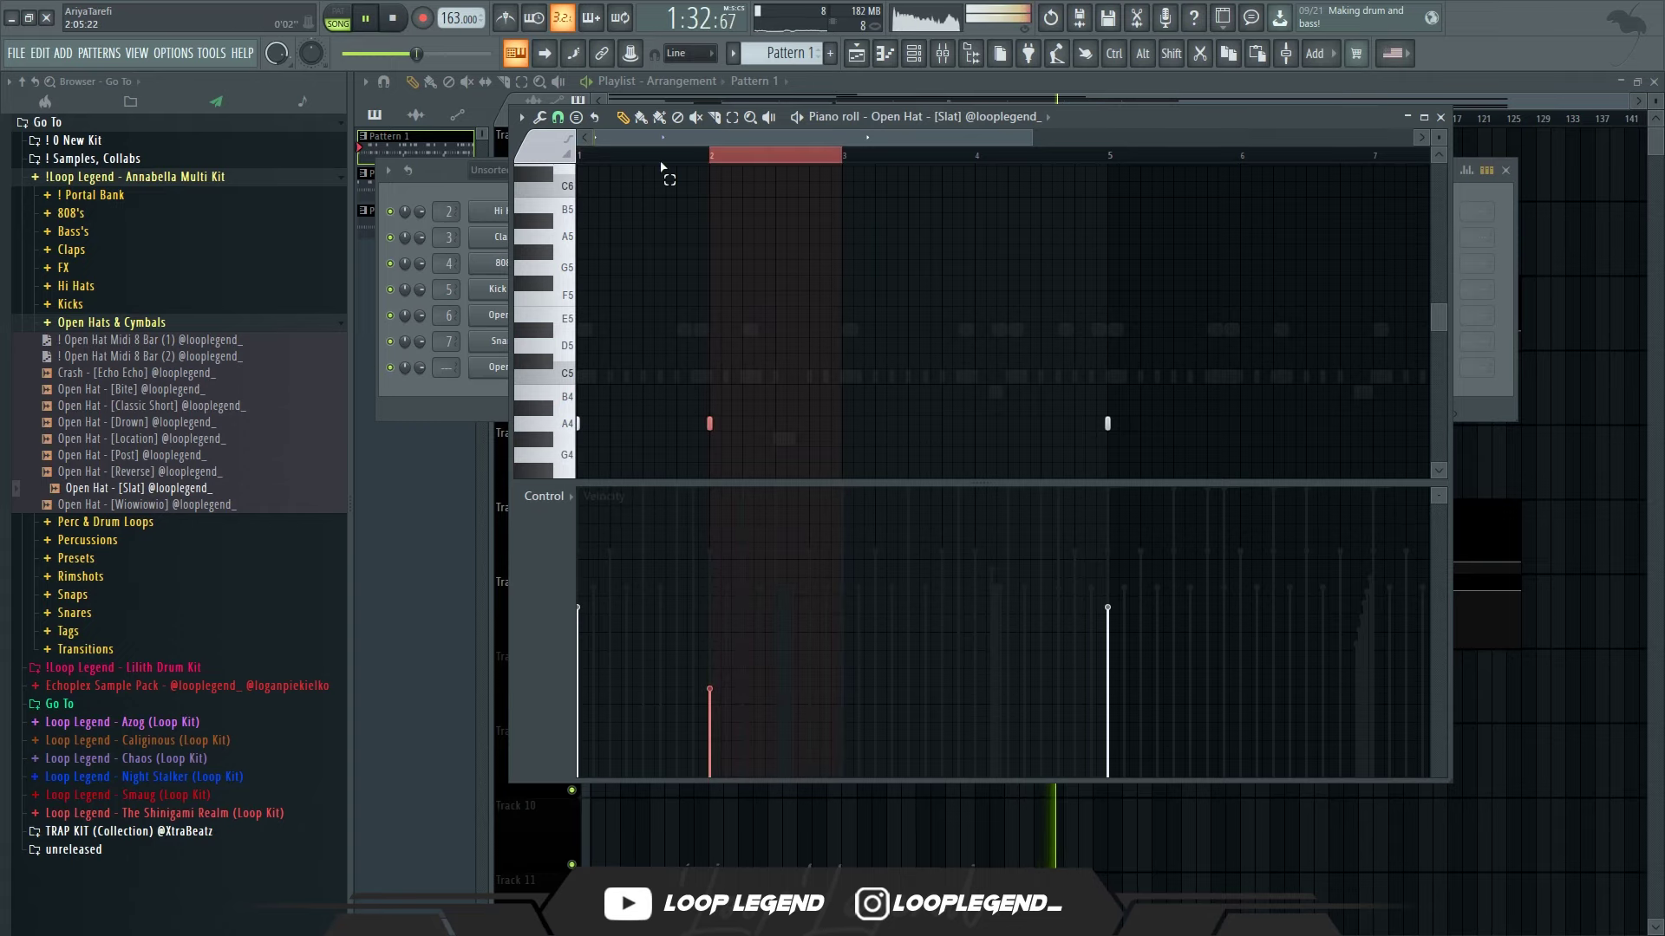
key(ctrl+b)
key(ctrl+b)
scroll(855, 294, down, 2)
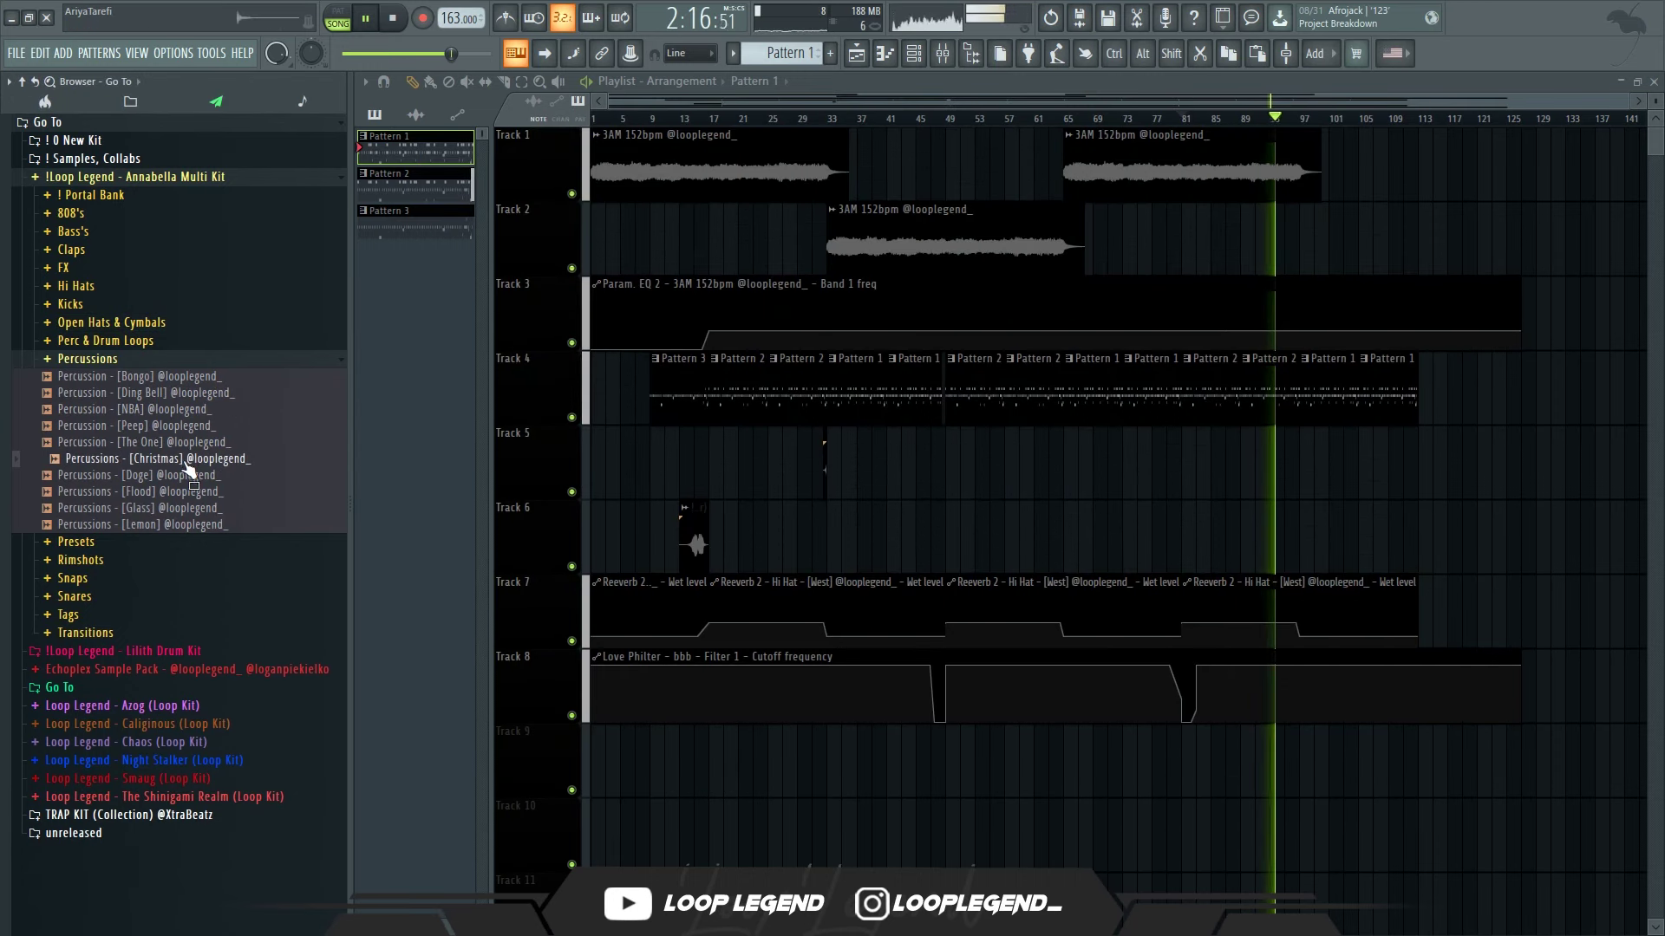
- Audition the Doge, Flood and Glass percussions and add Percussions - [Flood] as a new channel in the channel rack
click(190, 477)
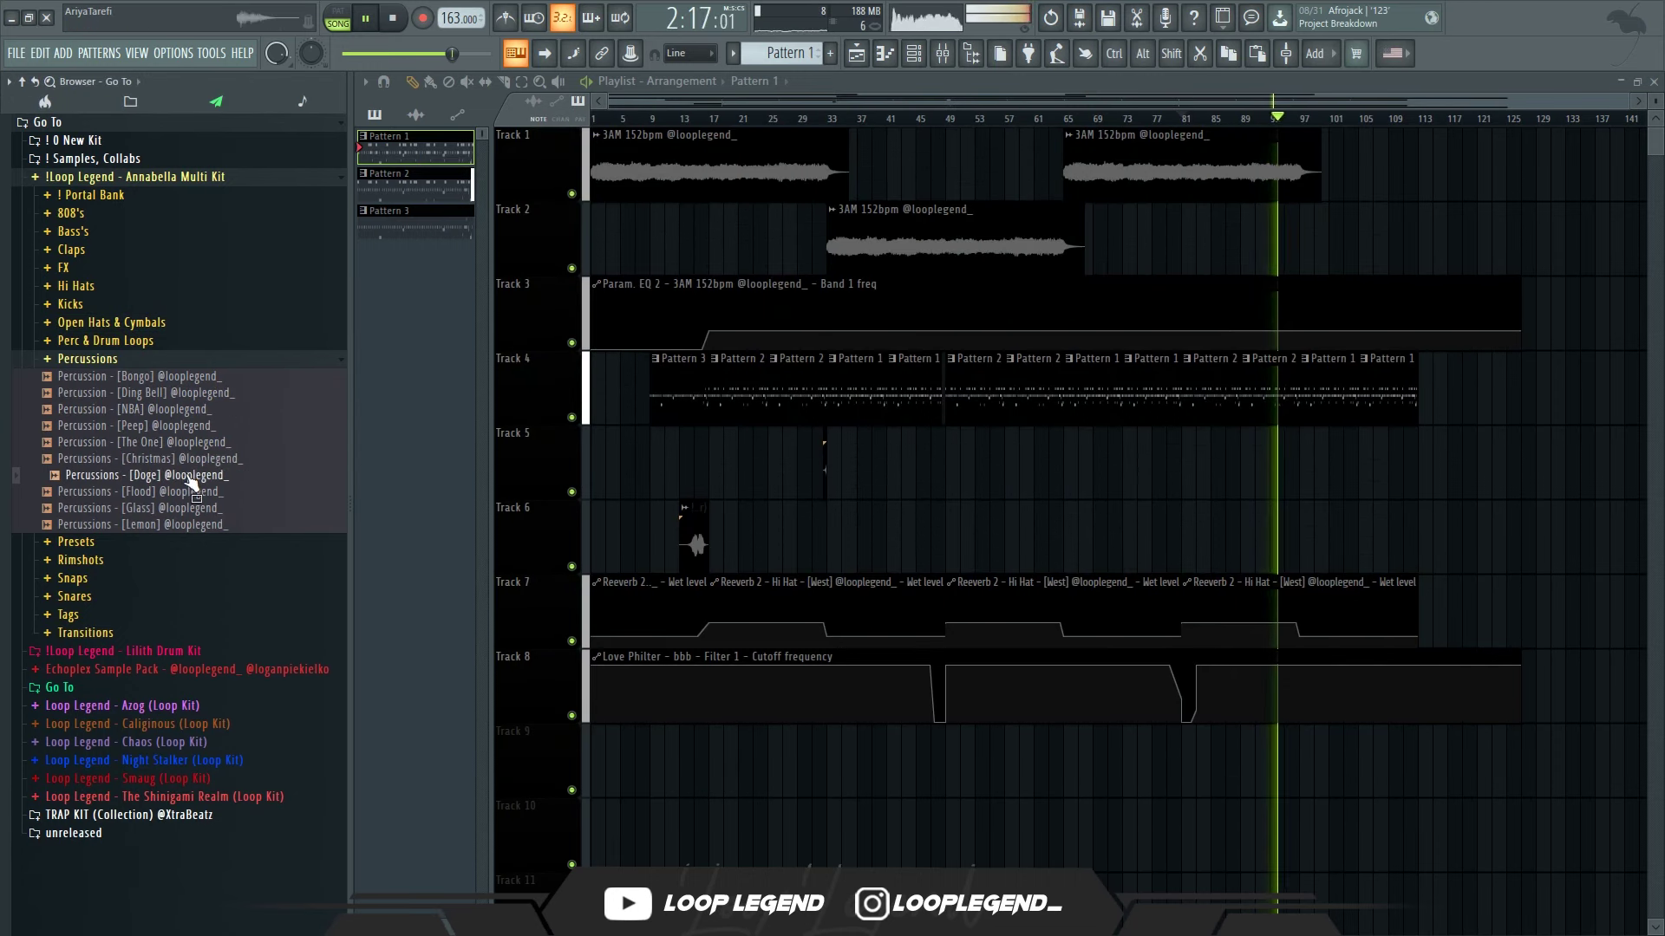
click(190, 494)
click(189, 509)
right_click(185, 489)
click(196, 509)
key(Escape)
key(F6)
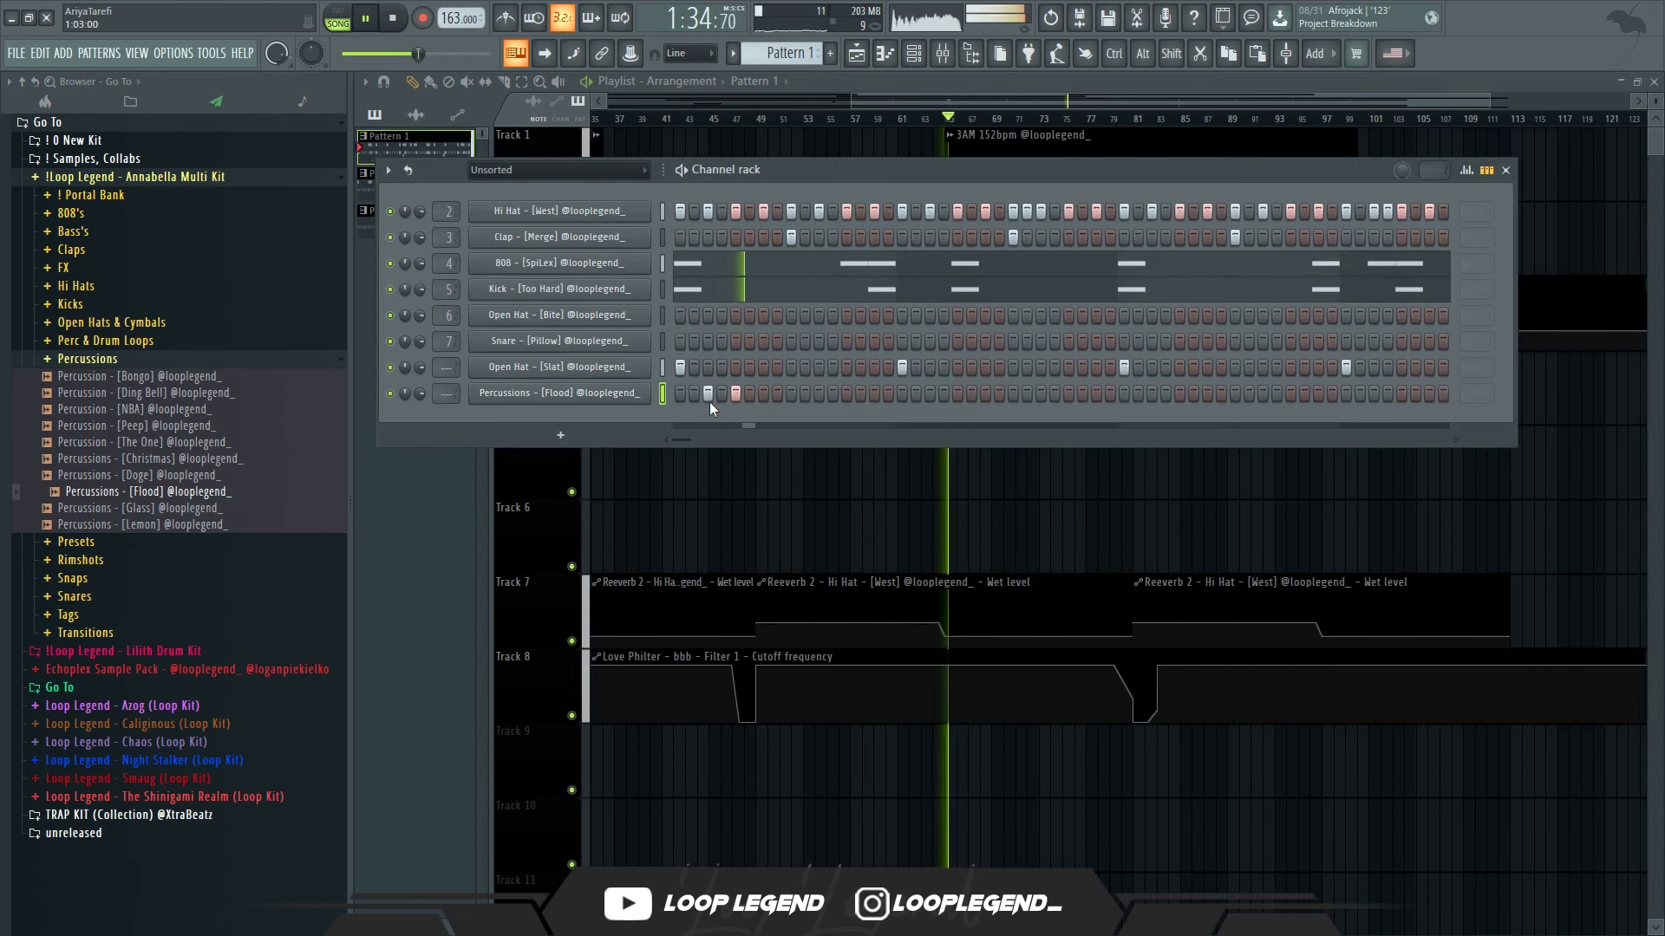
- Remove the Flood percussion hit at step 3, add one at step 7, and open its notes in the piano roll
key(space)
right_click(708, 393)
key(space)
click(763, 394)
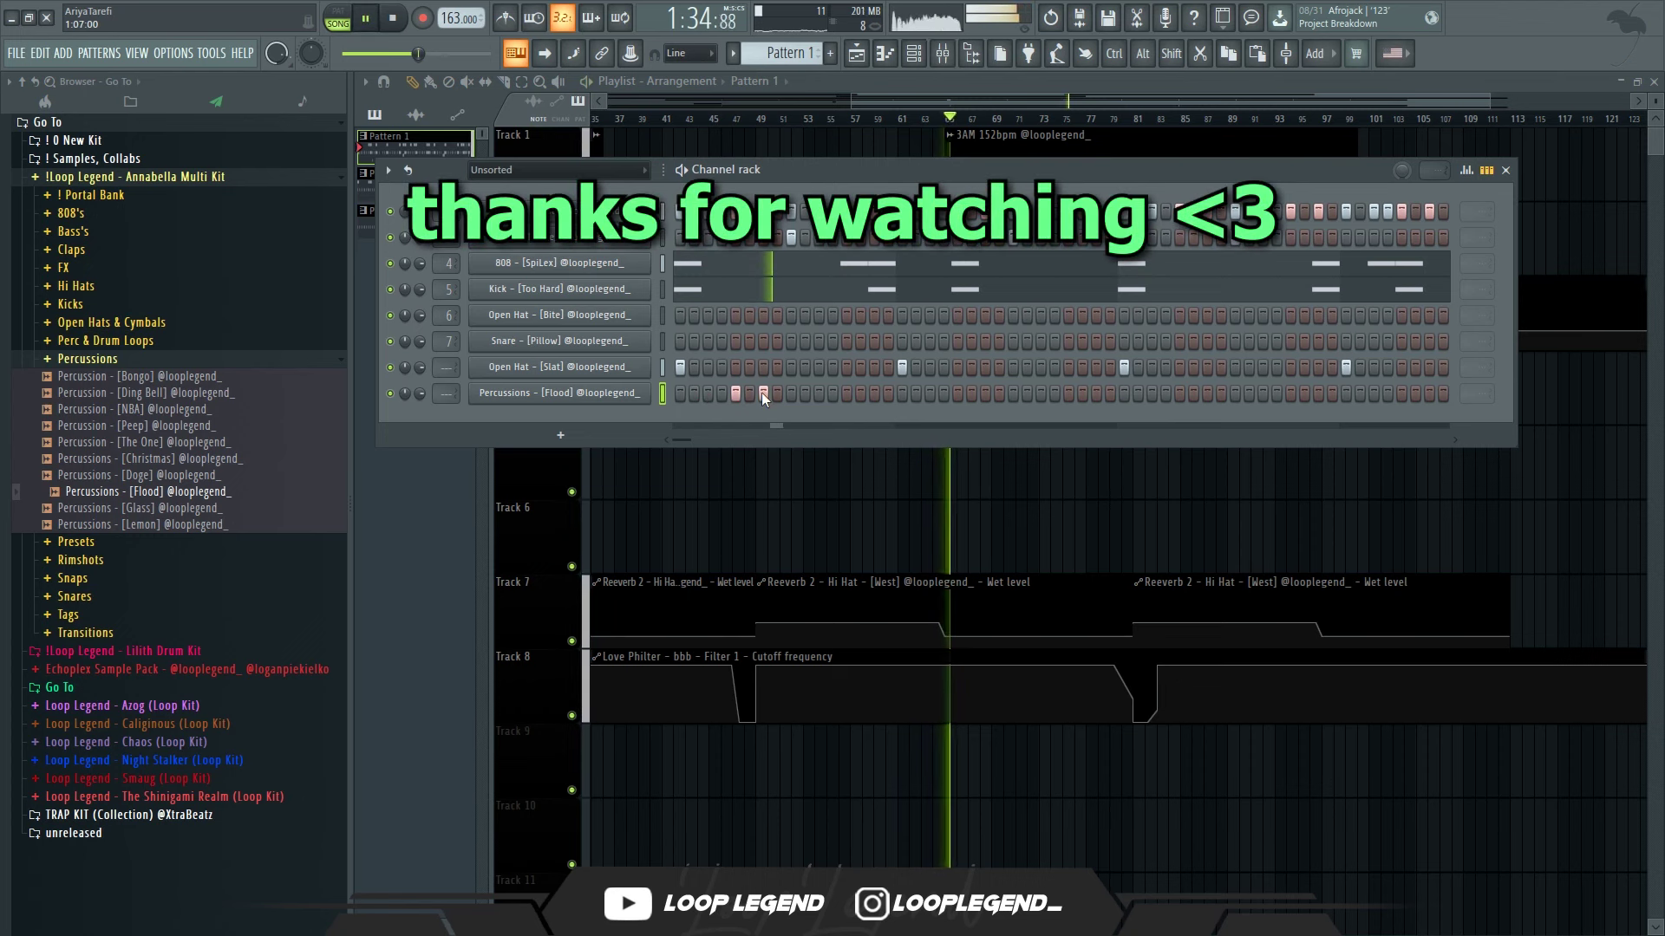
key(F7)
scroll(587, 440, up, 6)
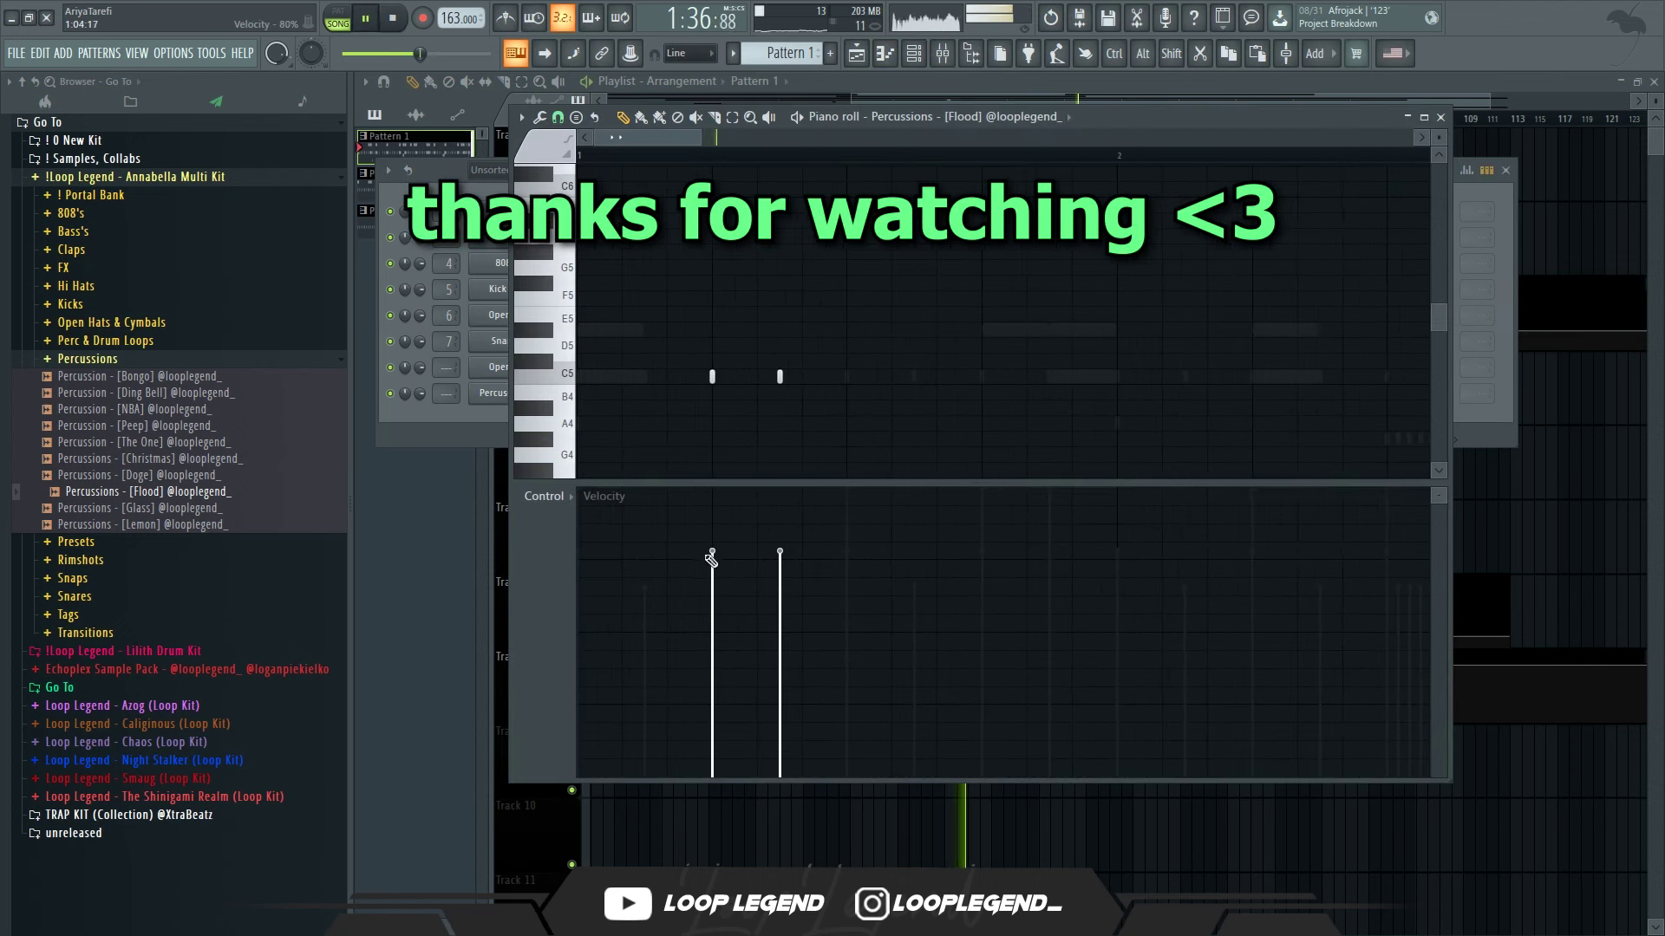